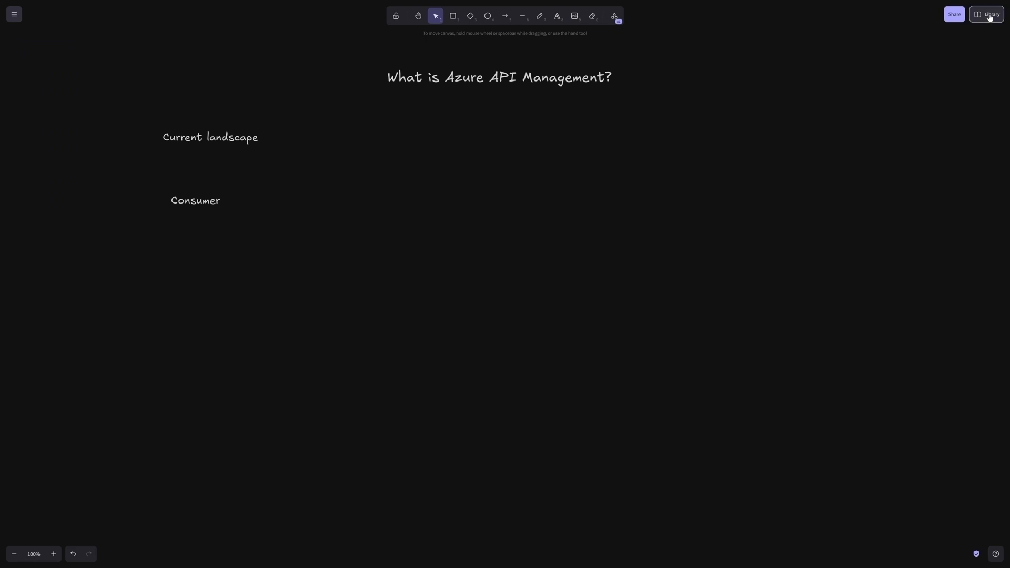
Step: Insert the API App library icon beneath the Consumer label and delete the icon's caption
click(988, 14)
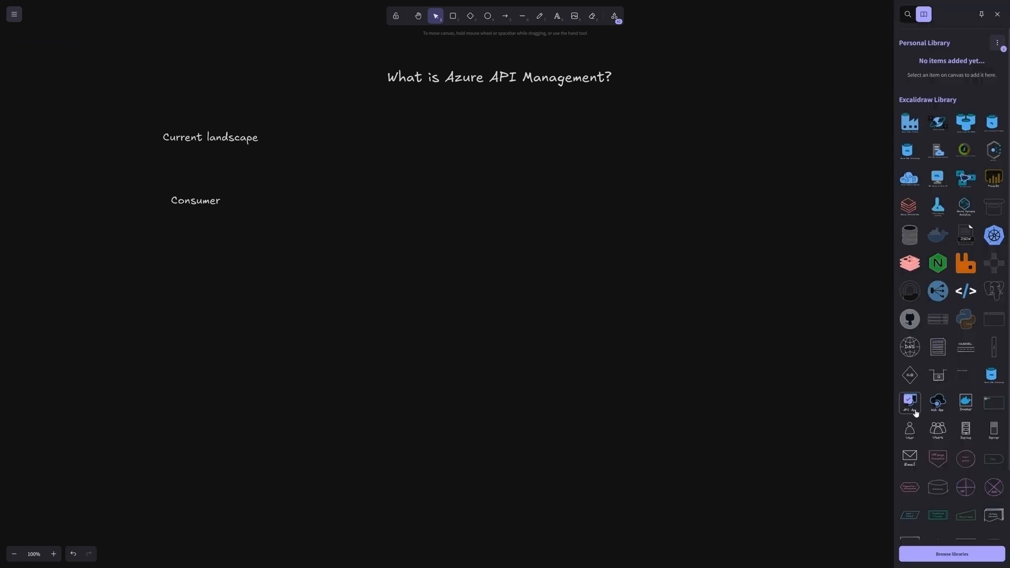
click(914, 406)
drag(511, 278, 197, 237)
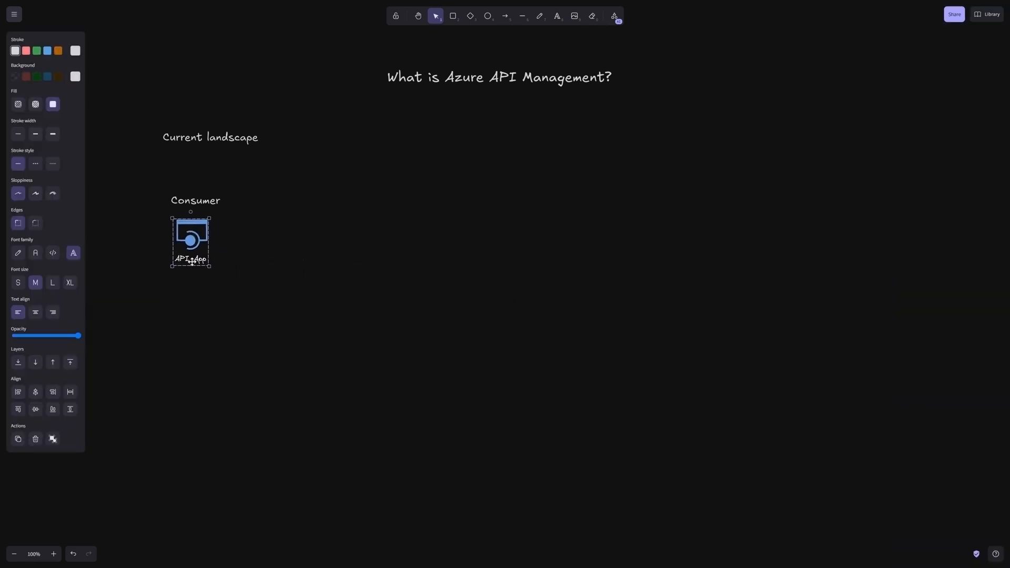
double_click(190, 259)
key(Delete)
Step: Duplicate the Consumer label and icon on the opposite side of the canvas and rename the copied label "Providers"
drag(153, 180, 271, 272)
key(ctrl+c)
key(ctrl+v)
drag(353, 246, 694, 219)
double_click(693, 220)
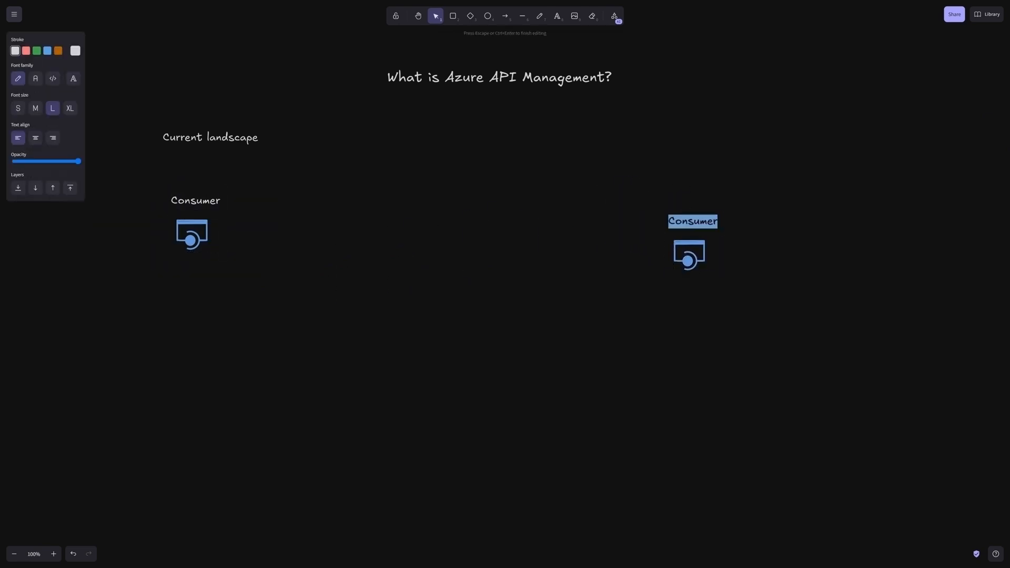
text(Providers)
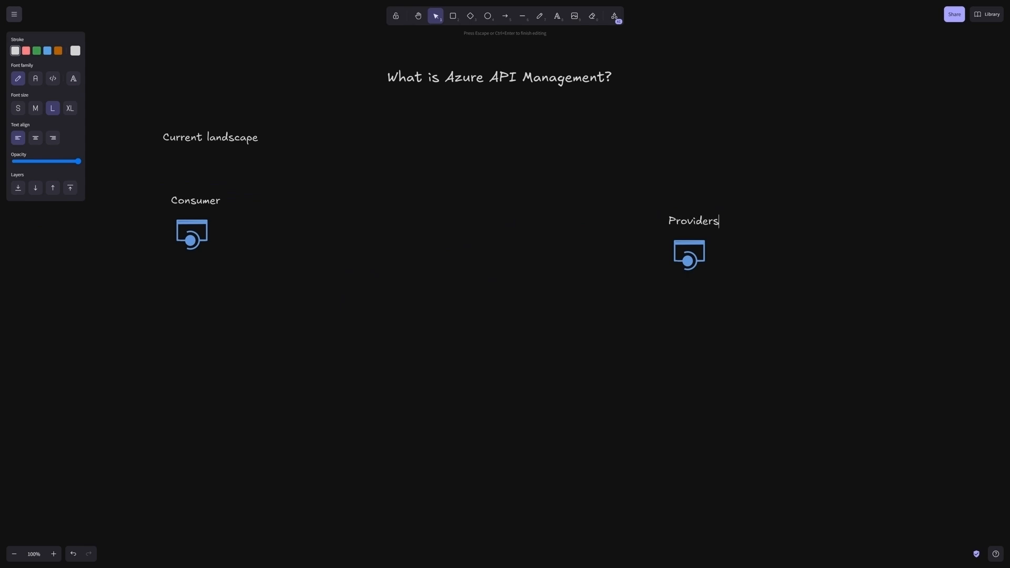
Step: Copy the provider icon three more times and scatter the copies beneath the Providers label
click(682, 262)
click(737, 292)
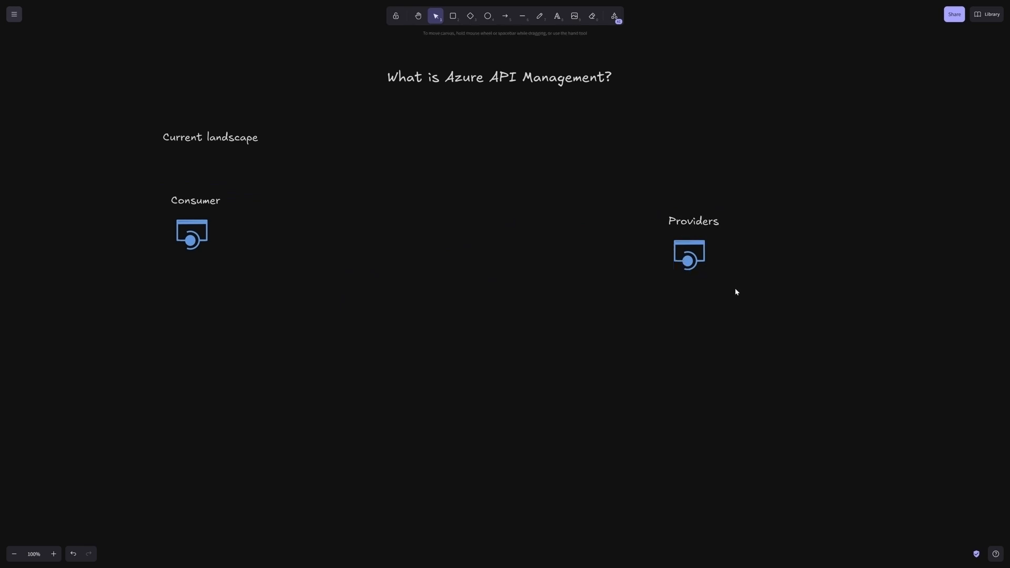
key(ctrl+v)
drag(736, 292, 749, 274)
click(670, 325)
key(ctrl+v)
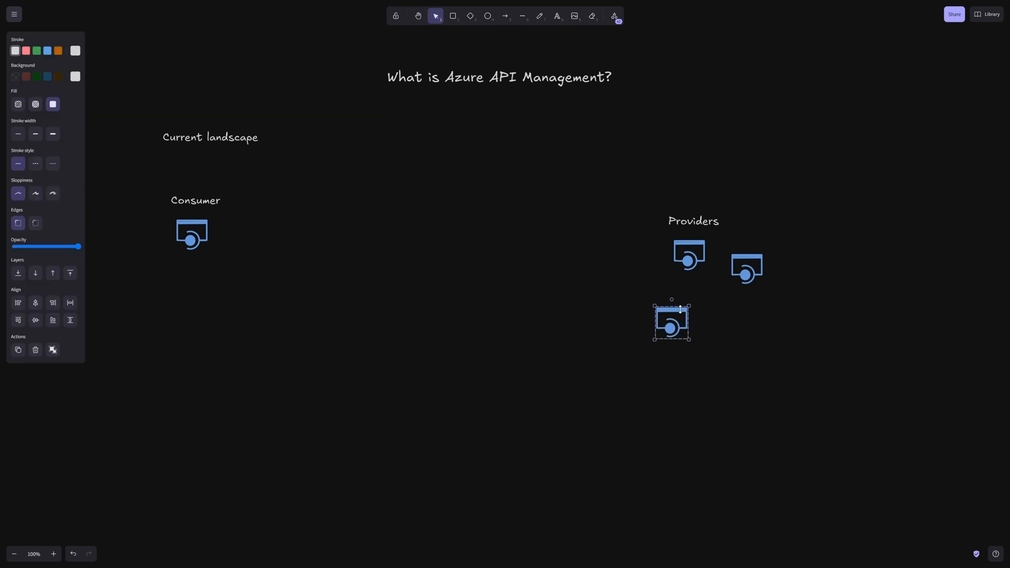
drag(680, 310, 662, 284)
click(720, 323)
key(ctrl+v)
drag(719, 321, 702, 316)
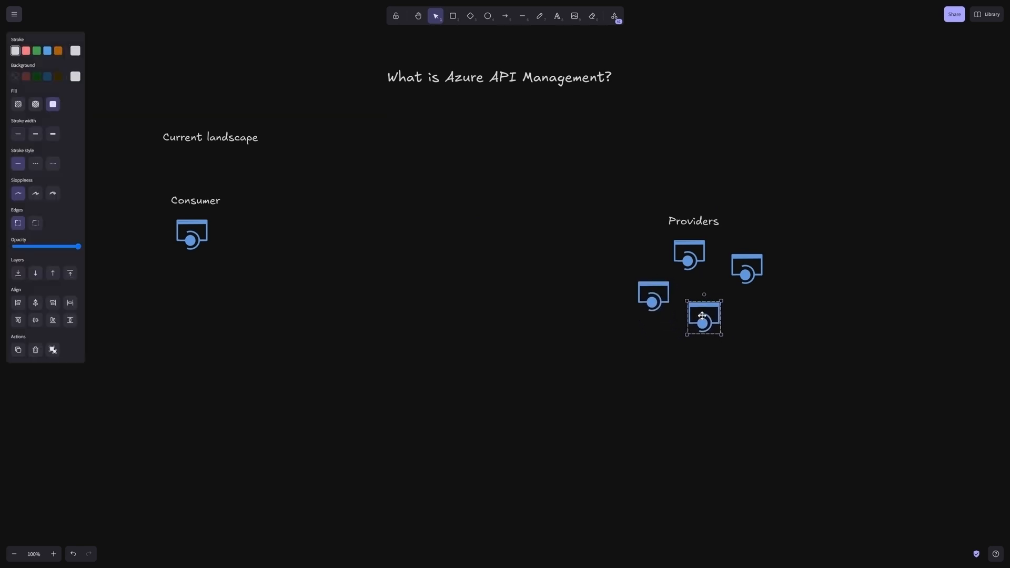
click(671, 403)
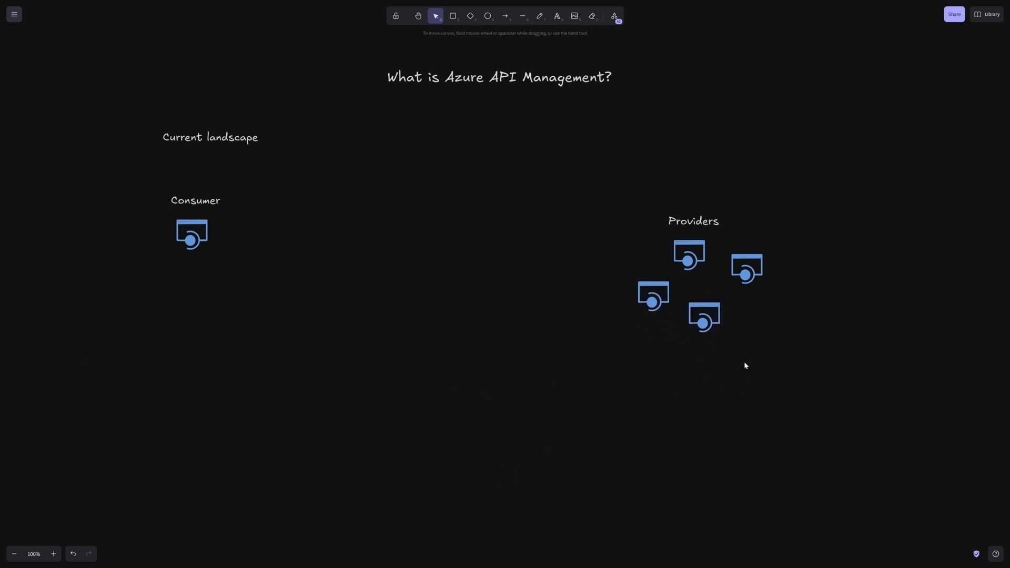
Step: Add a text note below the provider icons reading "issues:" with the line "Locating API endpoints?"
click(557, 16)
click(690, 365)
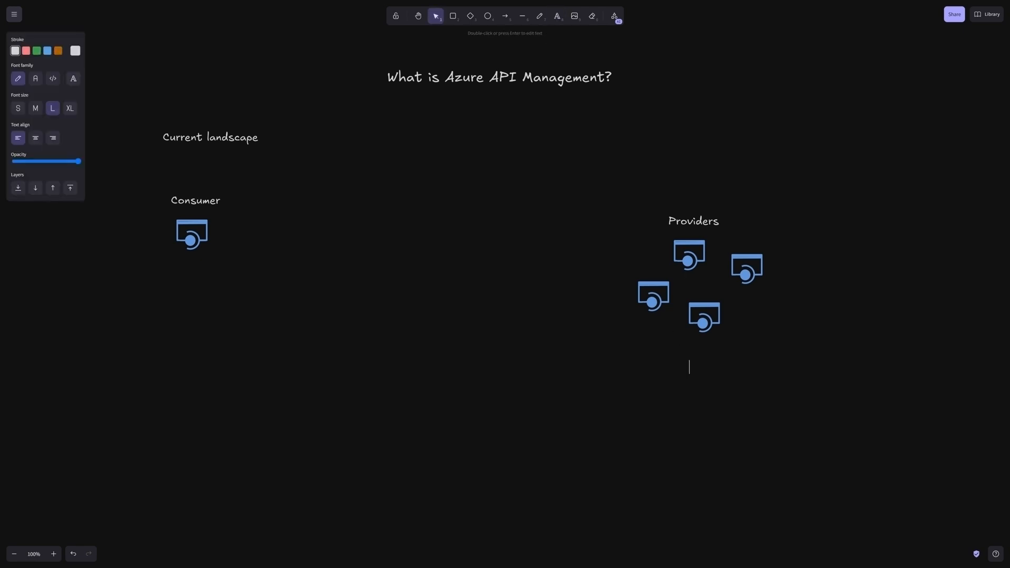
text(issues:)
key(Return)
text(Locating API endpoints?)
key(Return)
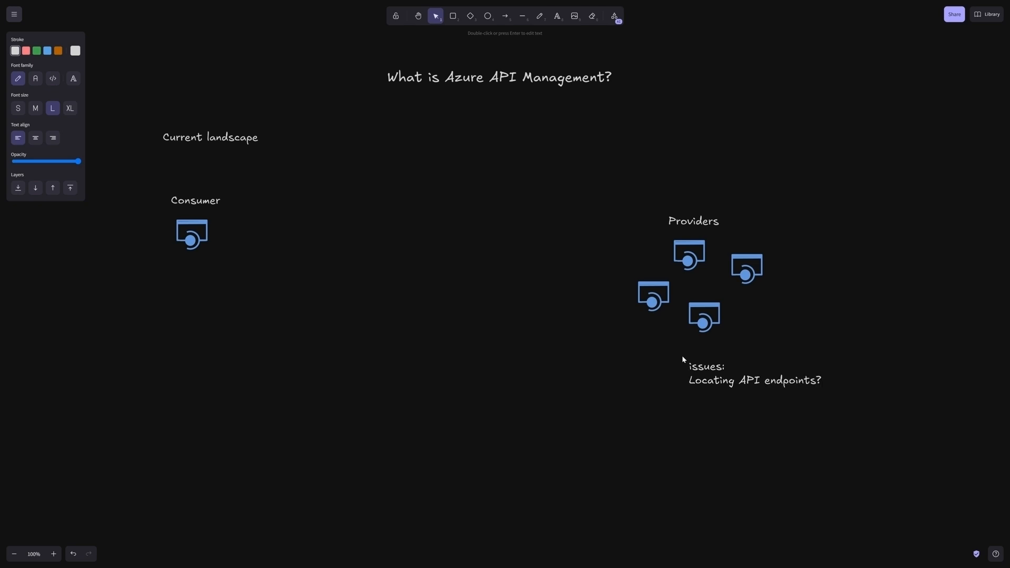
Step: Add the lines "Secure/Protect?", "Governance?" and "Policies?" to the issues note
text(Secure/Protect?)
key(Return)
text(Gover)
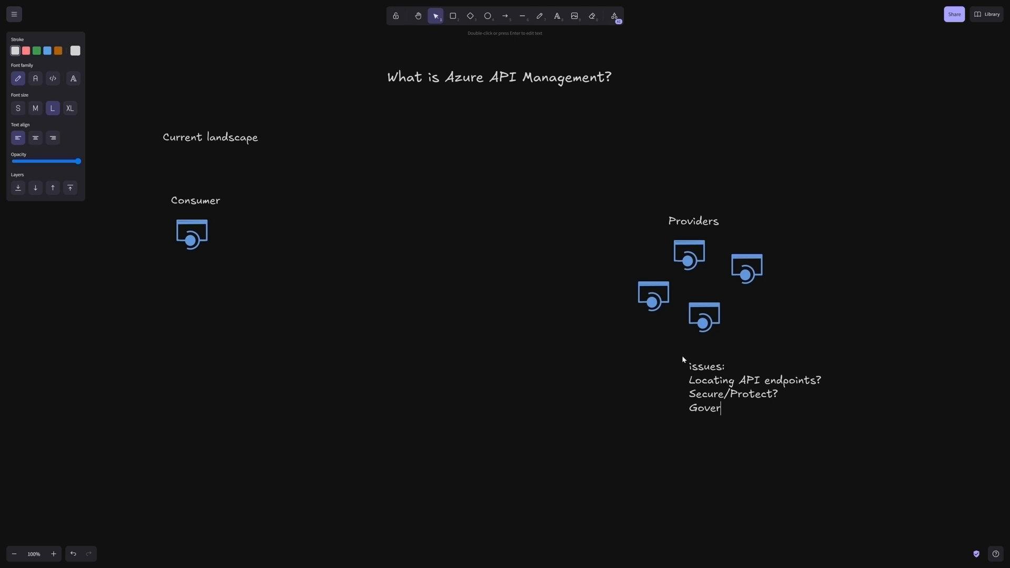
text(nance)
text(? )
text(Policies)
text(?)
click(460, 311)
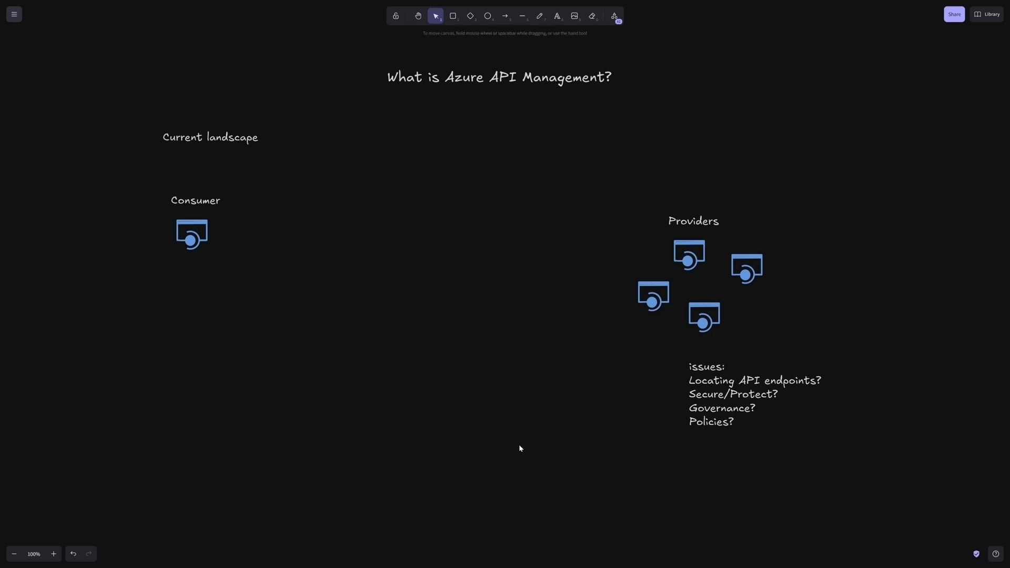
Step: Move the Providers label, its four icons and the issues note together higher on the canvas
click(188, 137)
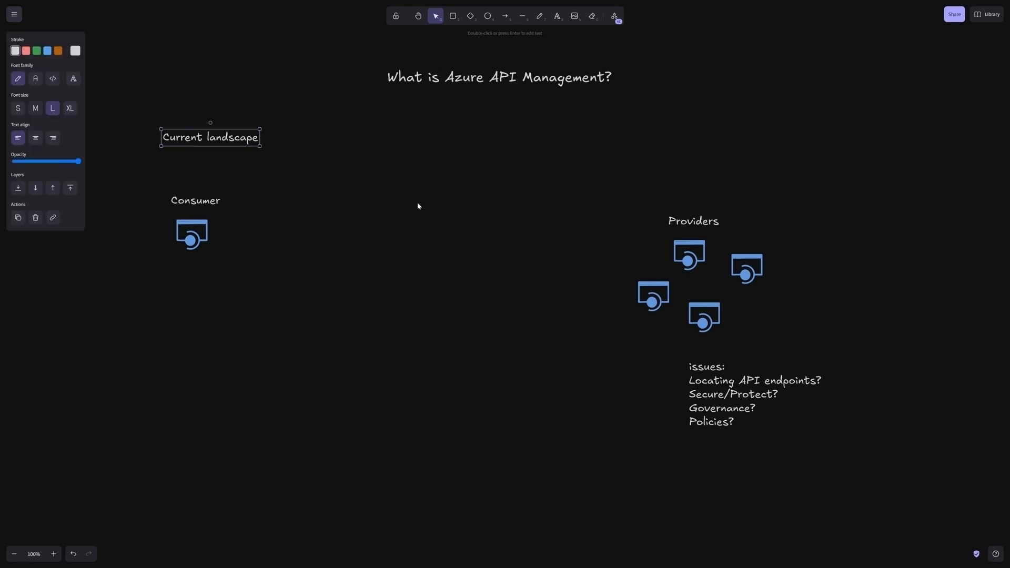
click(431, 200)
drag(558, 168, 840, 506)
drag(694, 257, 696, 195)
click(507, 286)
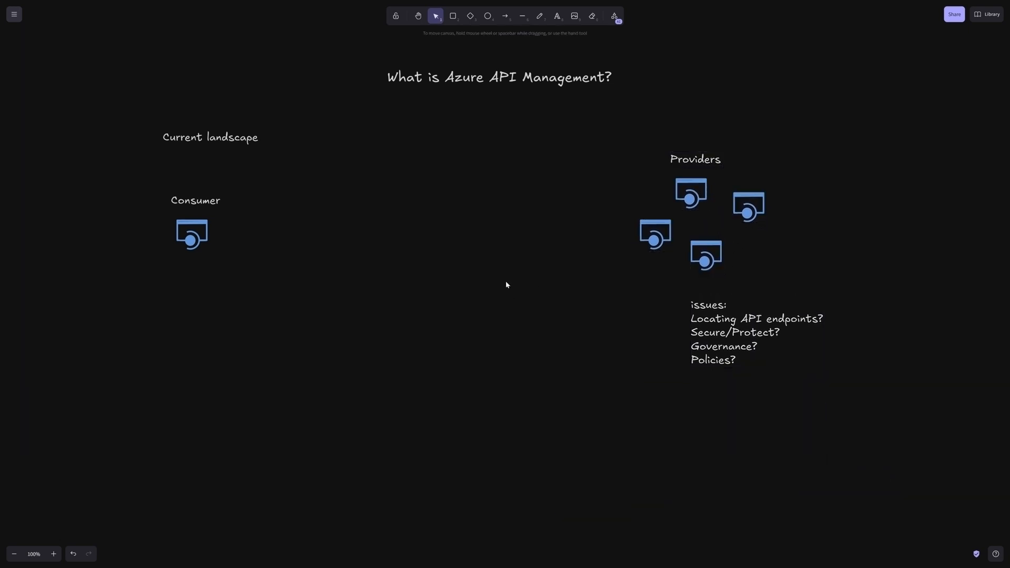
Step: Move the prepared Azure API Management box with its cloud icon and label up beneath the title, between Consumer and Providers
scroll(500, 288, down, 4)
drag(269, 372, 674, 532)
scroll(693, 565, down, 1)
scroll(684, 547, down, 1)
drag(472, 370, 448, 26)
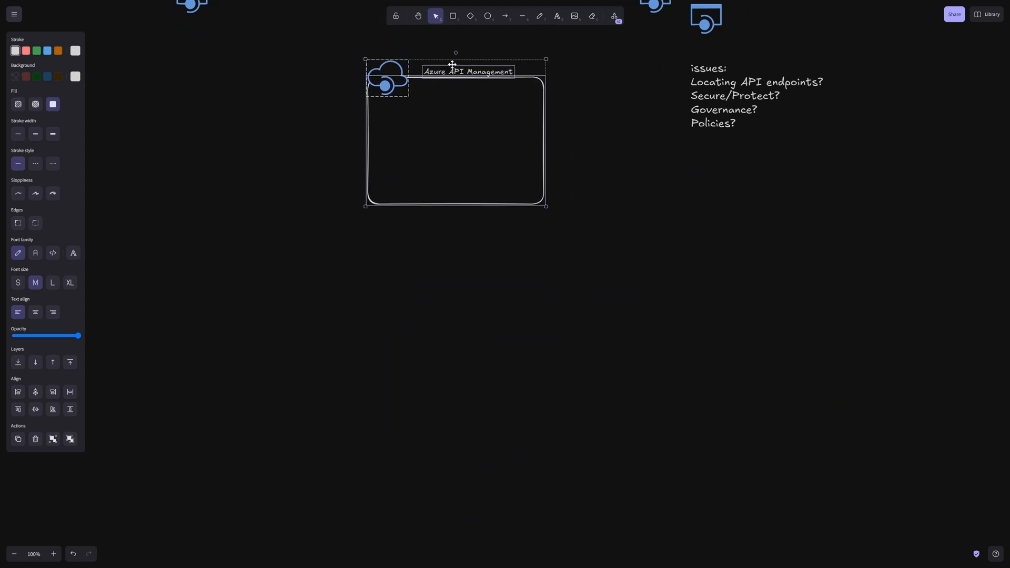
scroll(489, 219, up, 5)
drag(468, 338, 468, 166)
click(512, 411)
Step: Fit the Providers label and its four icons, scaled down, inside the Azure API Management box and rename the label "Backend APIs"
drag(605, 190, 467, 222)
click(514, 246)
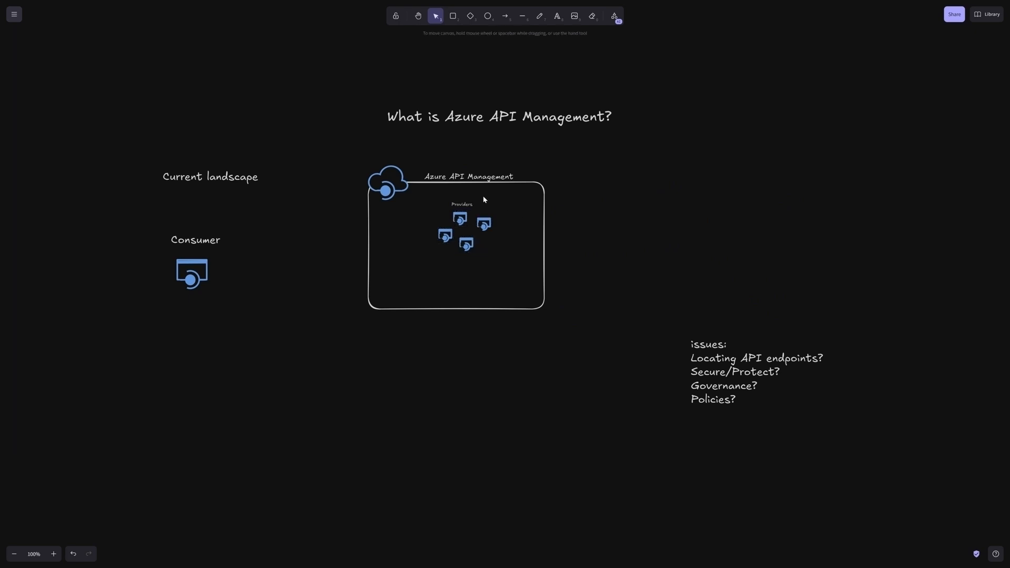
double_click(462, 204)
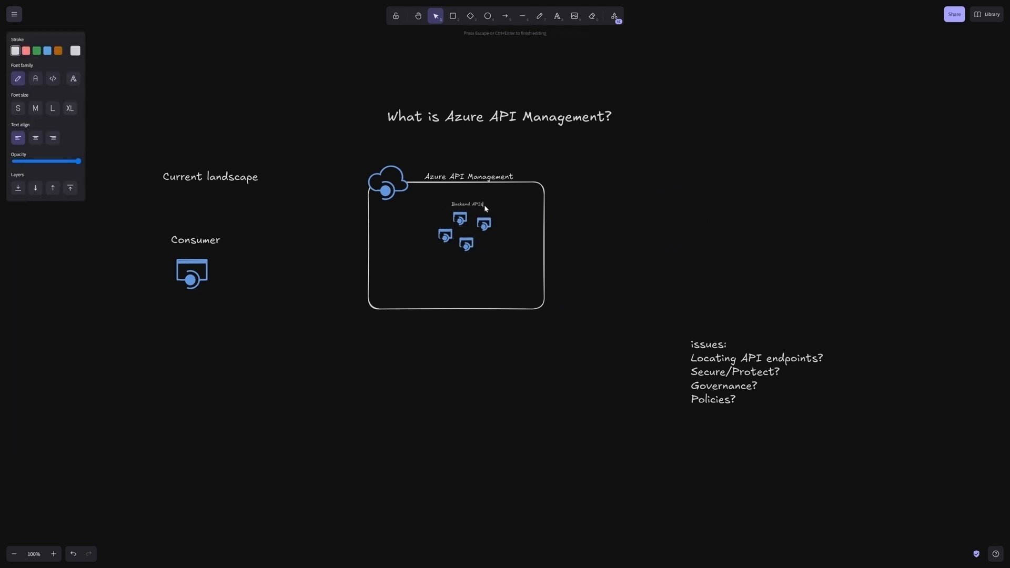
Step: Change the "Current landscape" heading to "New landscape"
double_click(182, 176)
click(202, 177)
drag(202, 176, 157, 179)
text(New)
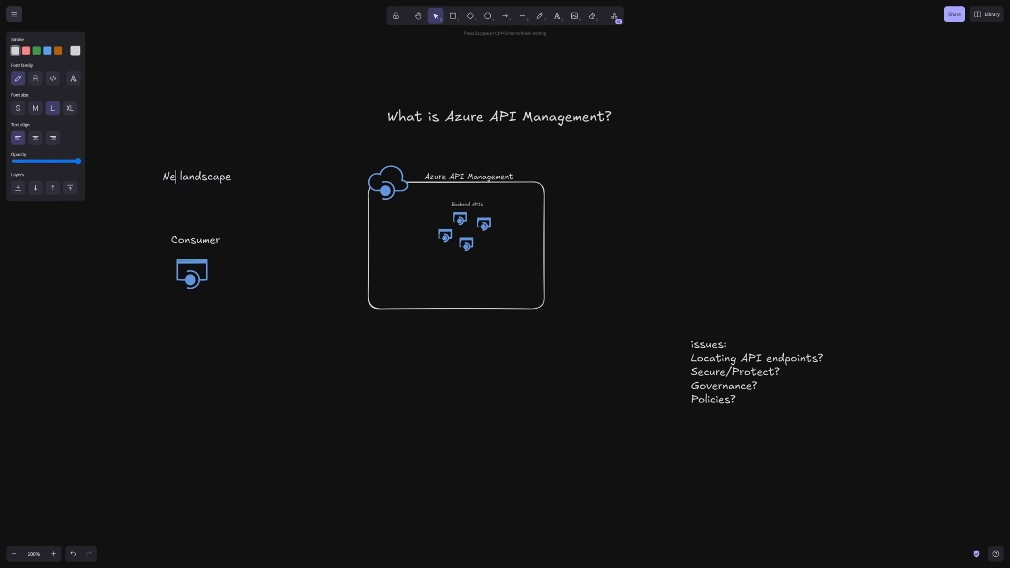
click(295, 187)
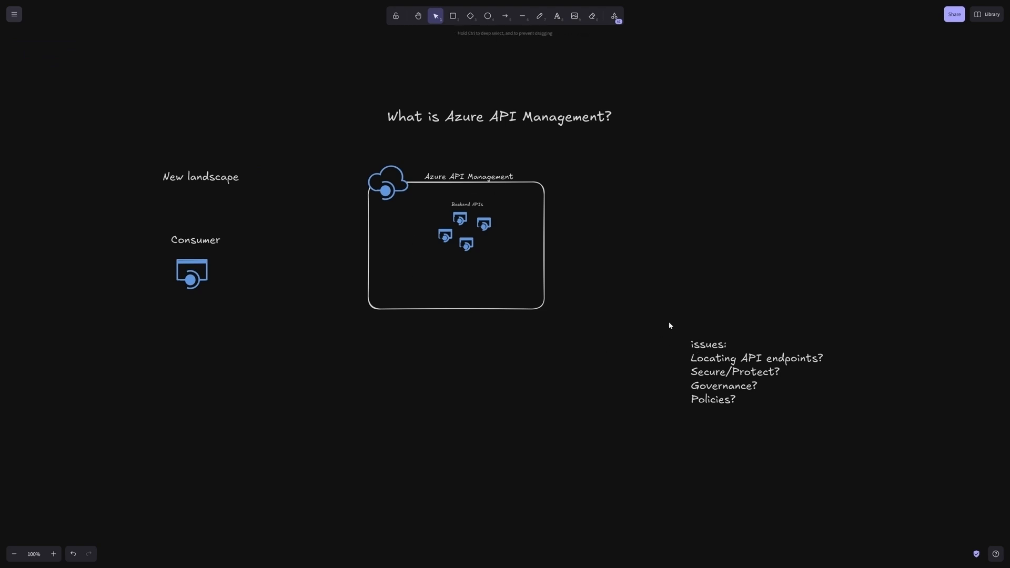
Step: Delete the issues note from the canvas
drag(667, 318, 874, 440)
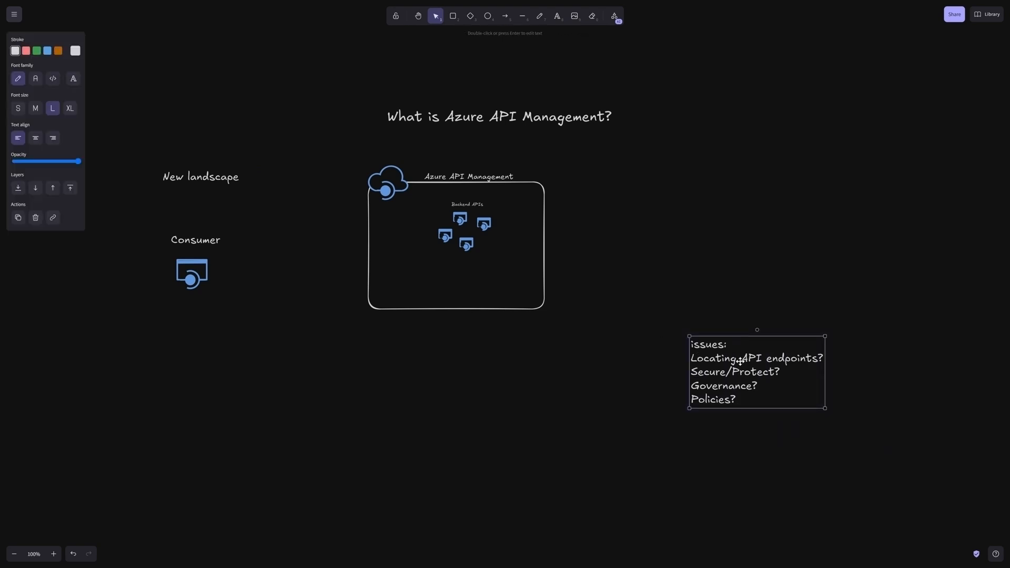
key(Delete)
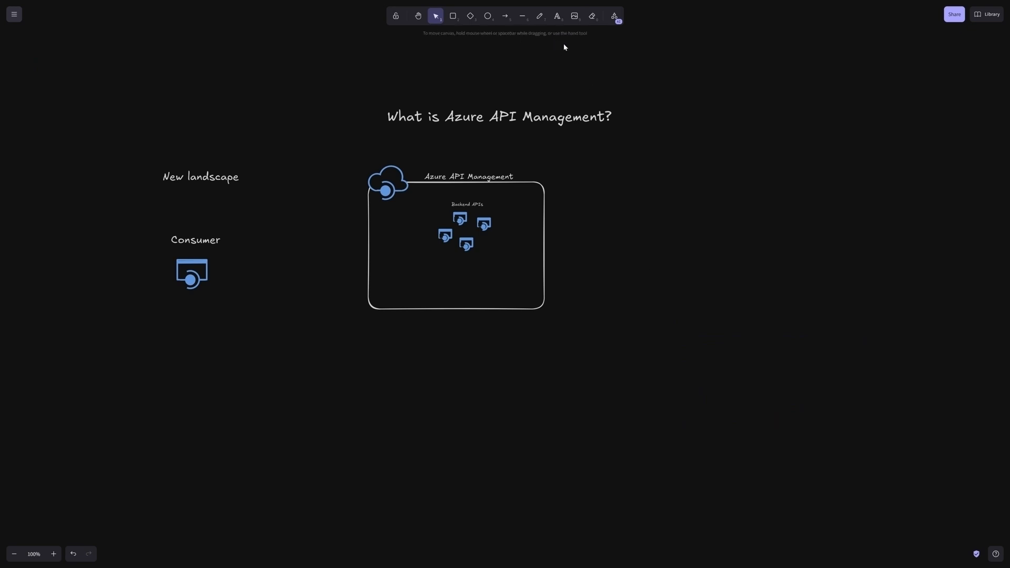
Step: Add a text note below the Azure API Management box reading "Gain:" with the line "Catalog of backend APIs"
click(557, 16)
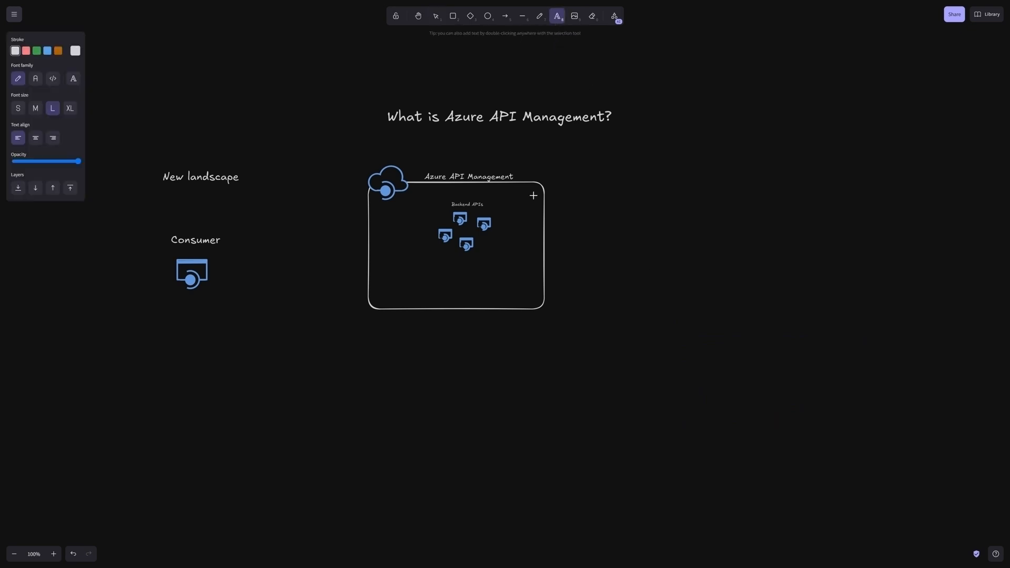
click(387, 347)
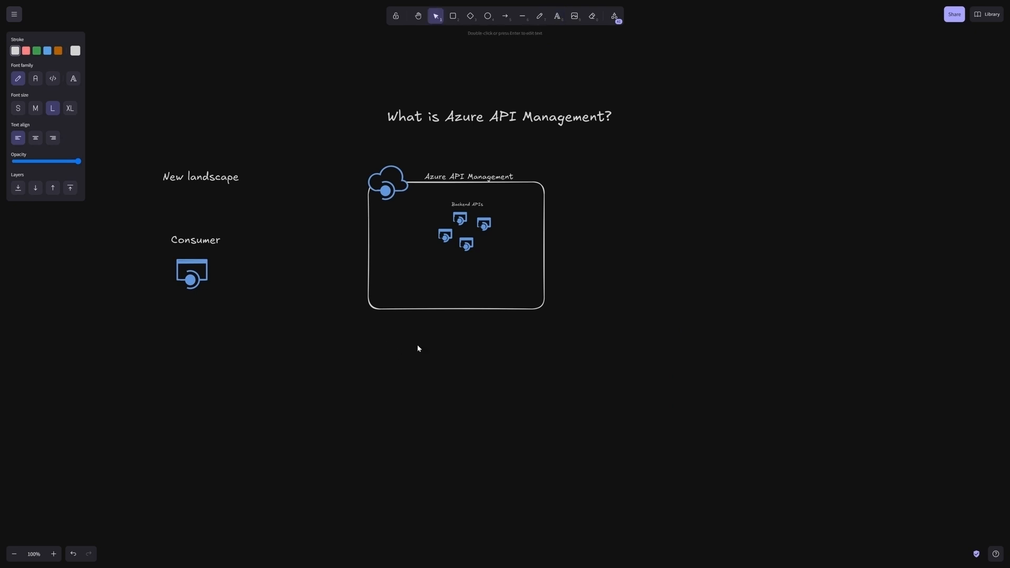
text(Gain:Stan)
key(BackSpace)
key(BackSpace)
key(BackSpace)
key(BackSpace)
text(Catal)
text(o)
text(g of bad)
text(kend APIs)
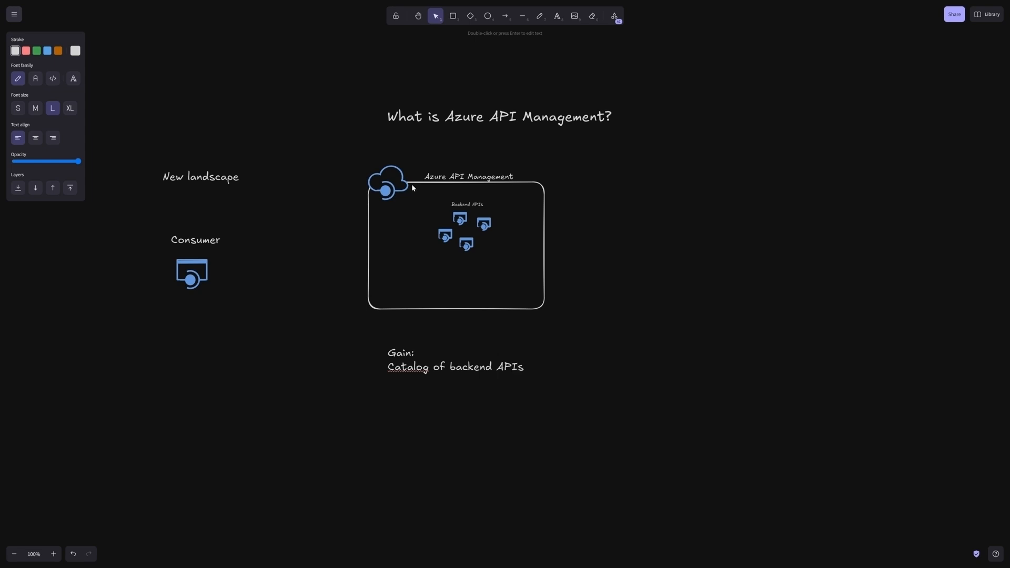
click(646, 248)
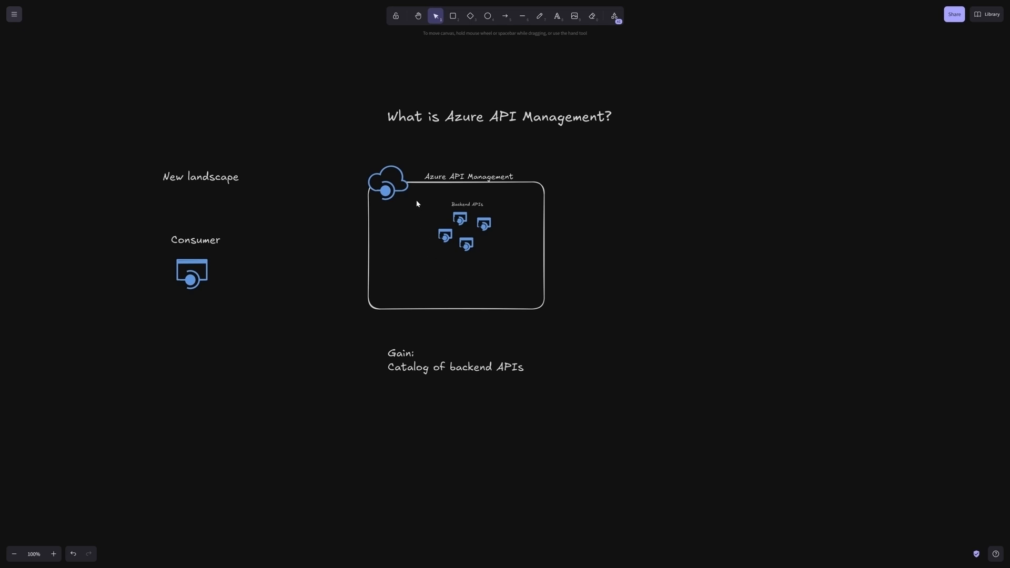
Step: Append the lines "Control of access" and "Policies" to the Gain note
click(523, 371)
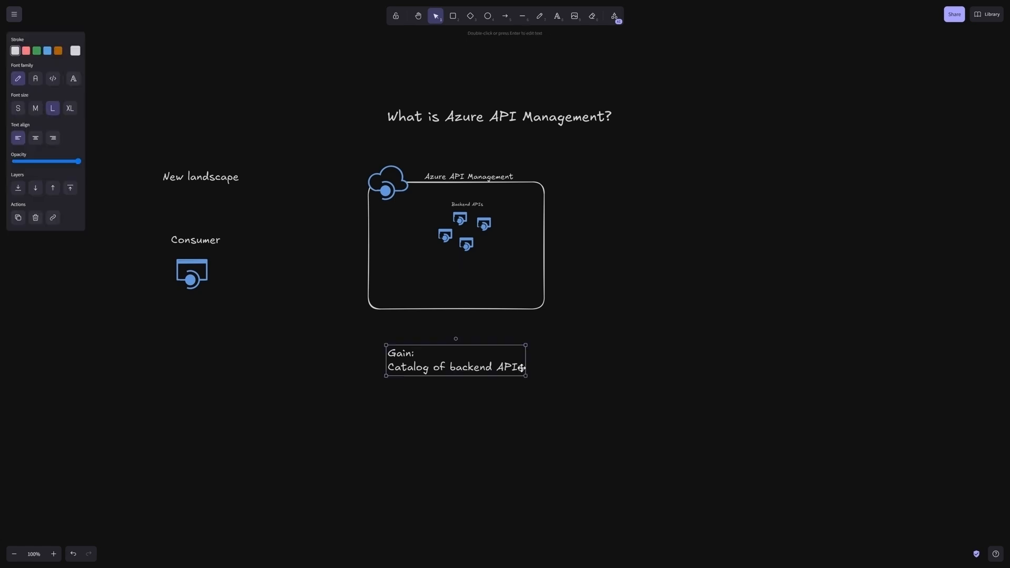
double_click(522, 371)
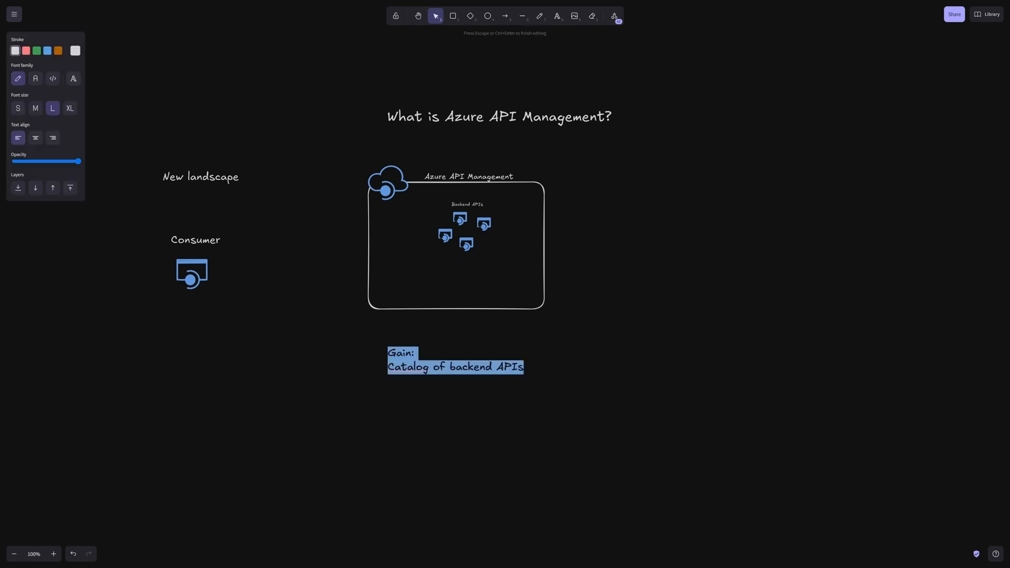
click(523, 370)
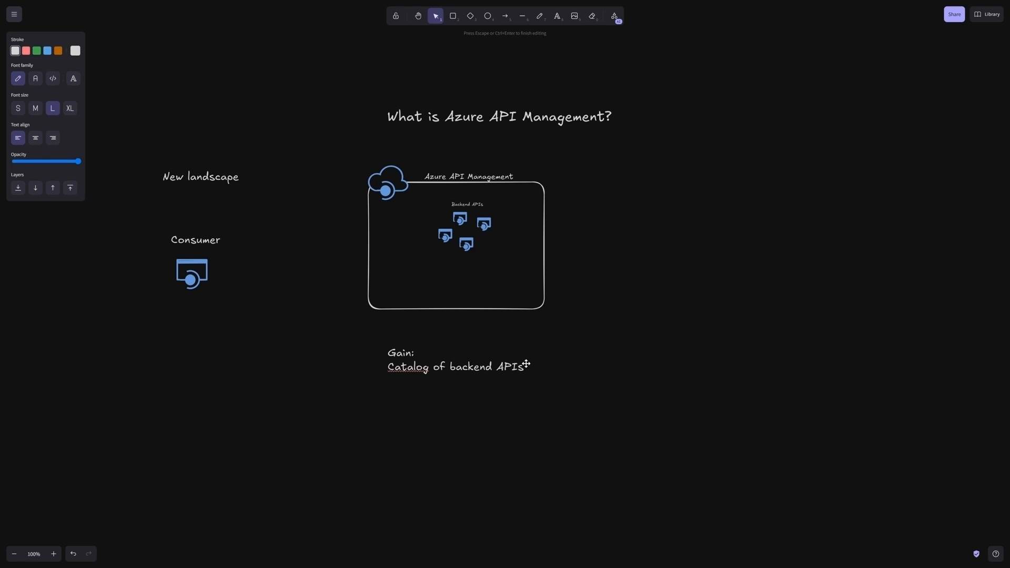
text(Control of access)
key(Return)
text(Policies)
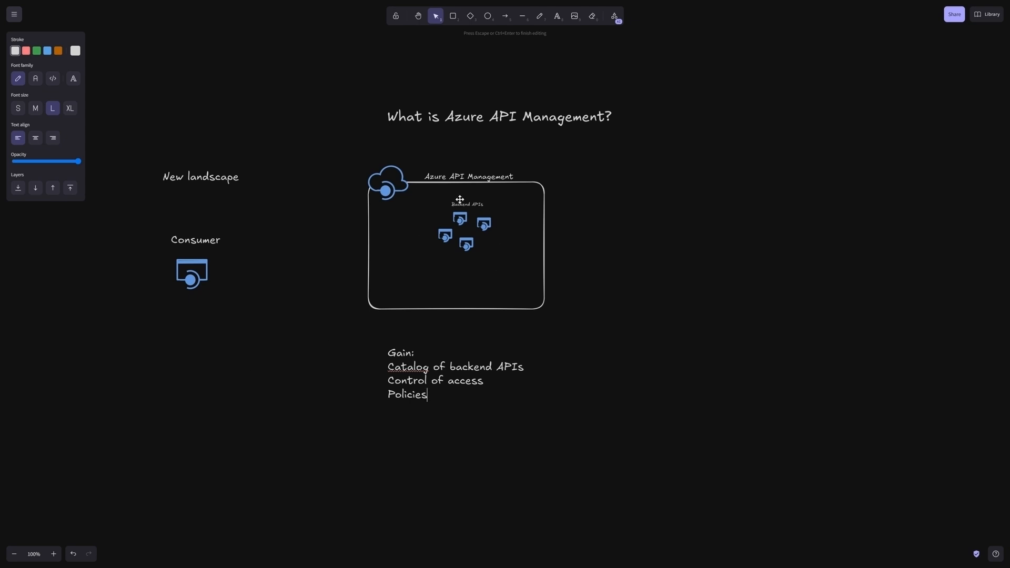
click(609, 369)
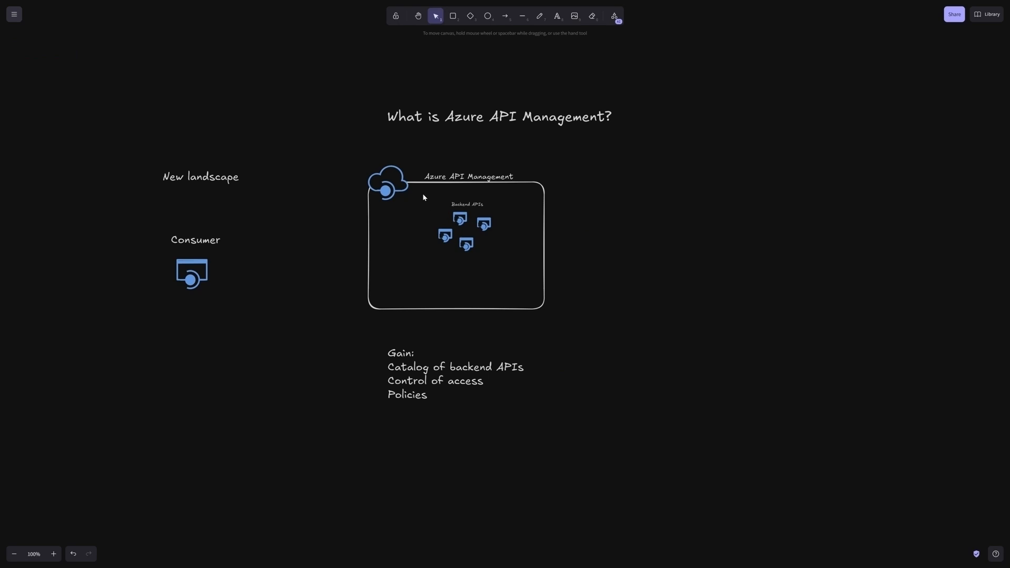
Step: Move the Backend APIs label and its four icons out of the Azure API Management box to its right side
drag(423, 194, 501, 256)
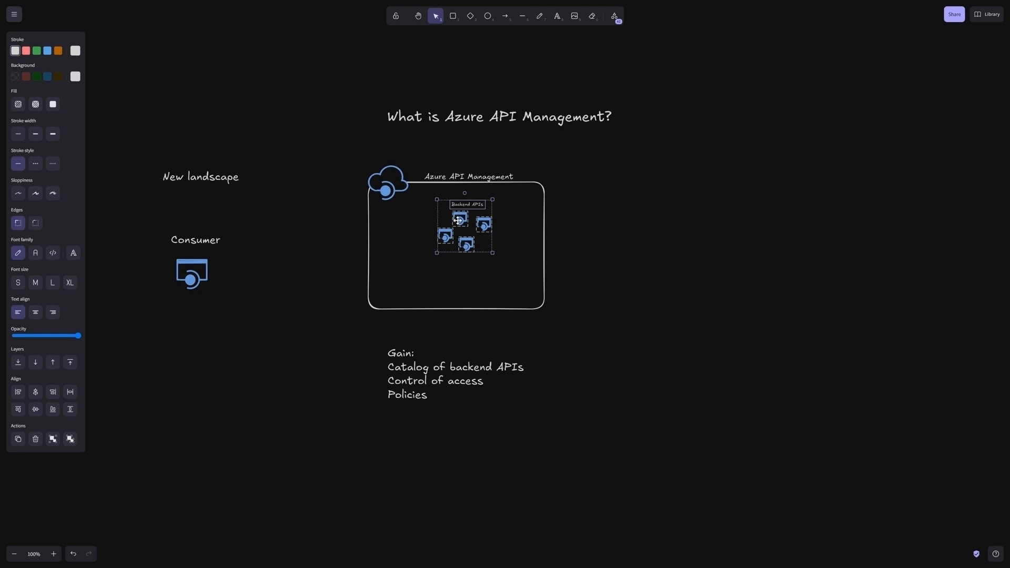
drag(460, 220, 611, 216)
click(588, 279)
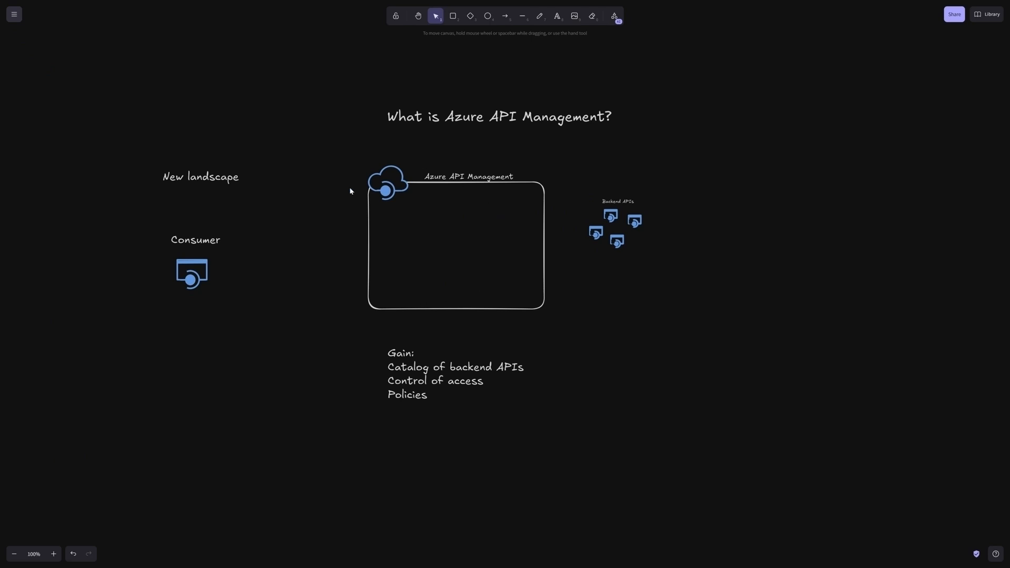
Step: Draw an arrow from the Consumer icon to the Azure API Management box
click(504, 20)
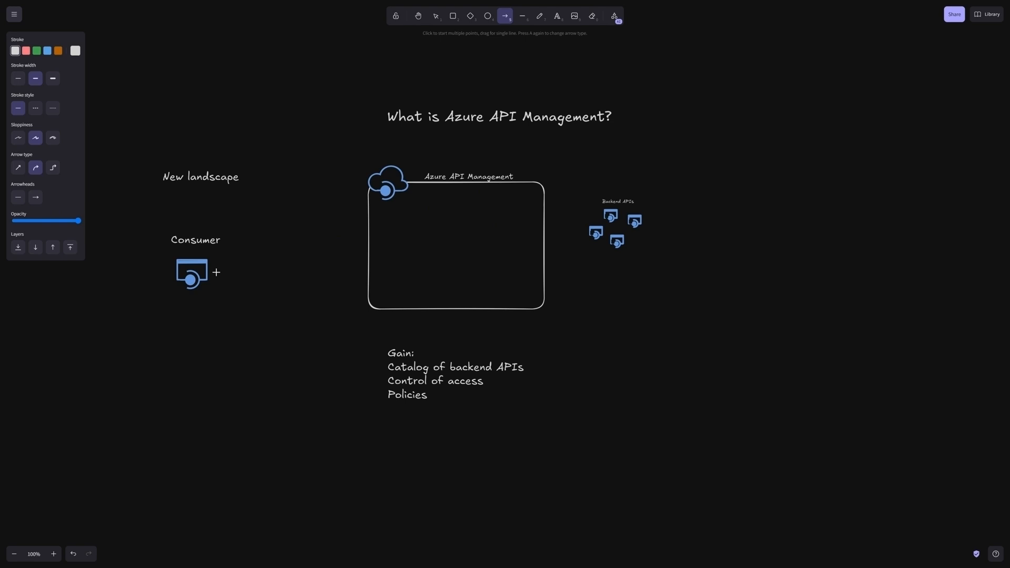
drag(218, 271, 362, 242)
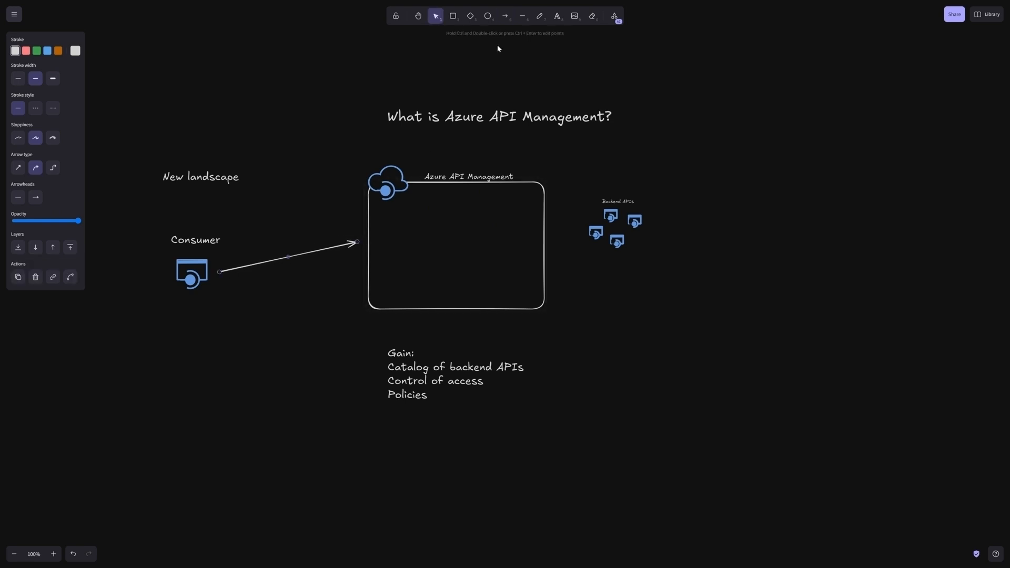
Step: Draw an arrow from the right edge of the Azure API Management box to the Backend APIs icons
click(504, 15)
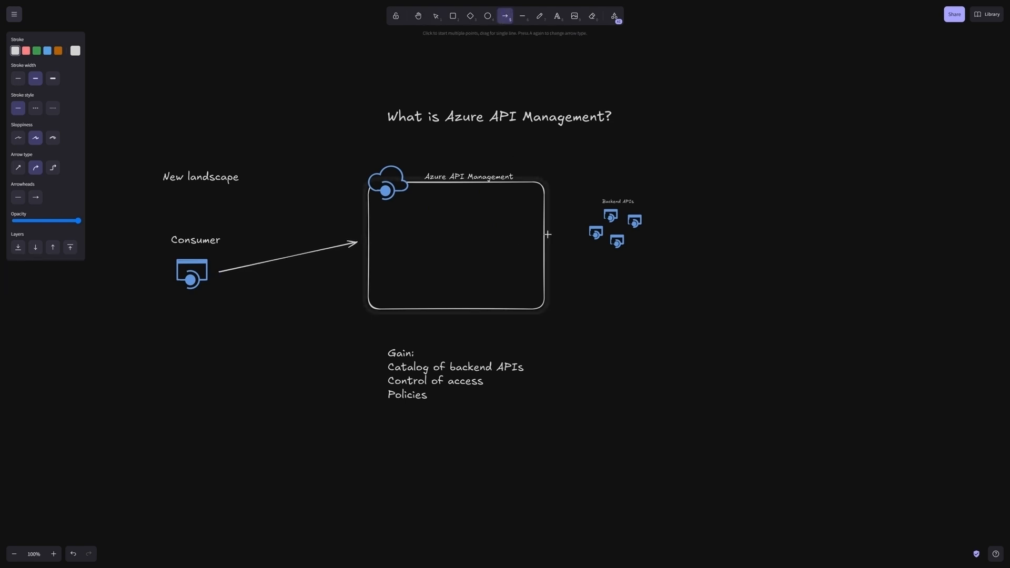
drag(549, 234, 583, 224)
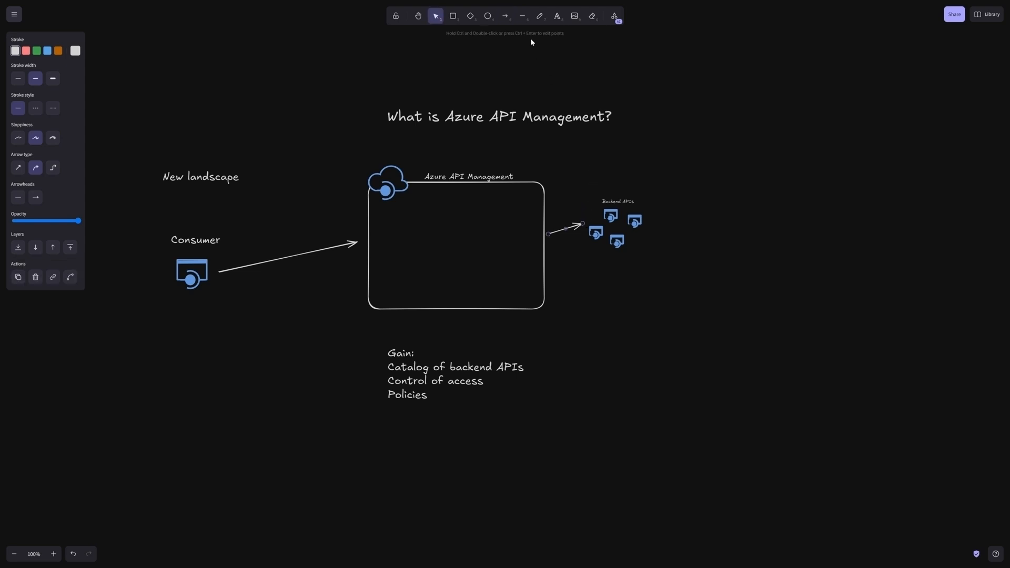
click(587, 215)
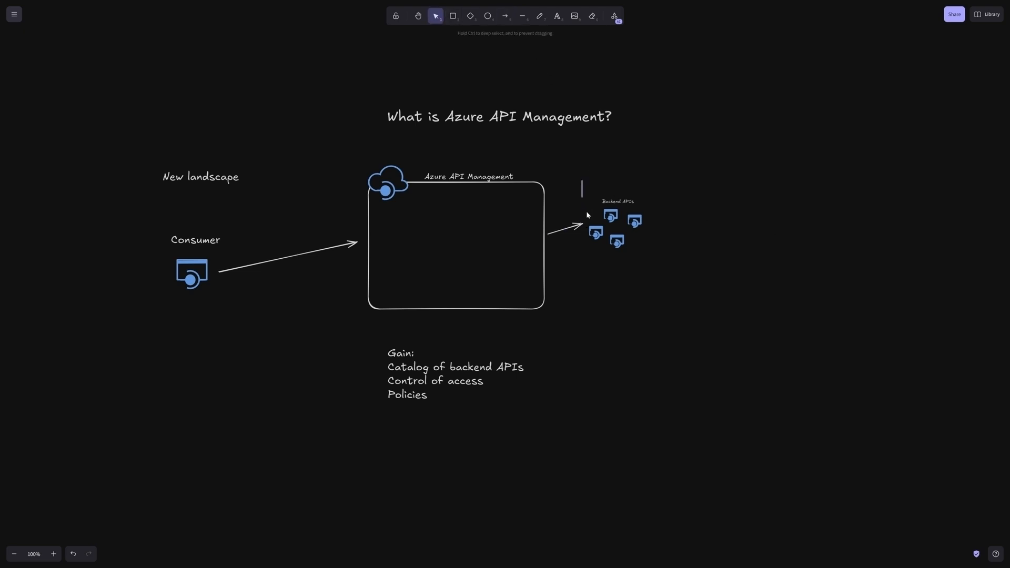
Step: Move the Backend APIs label and its four icons farther right and extend the incoming arrow to reach them
drag(581, 180, 649, 278)
drag(610, 216, 647, 222)
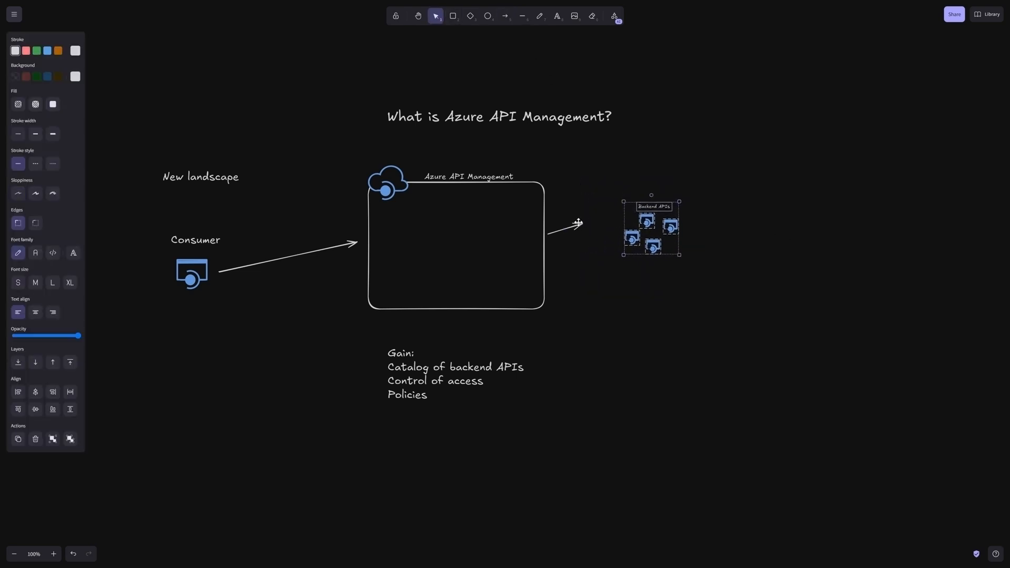
drag(580, 224, 609, 232)
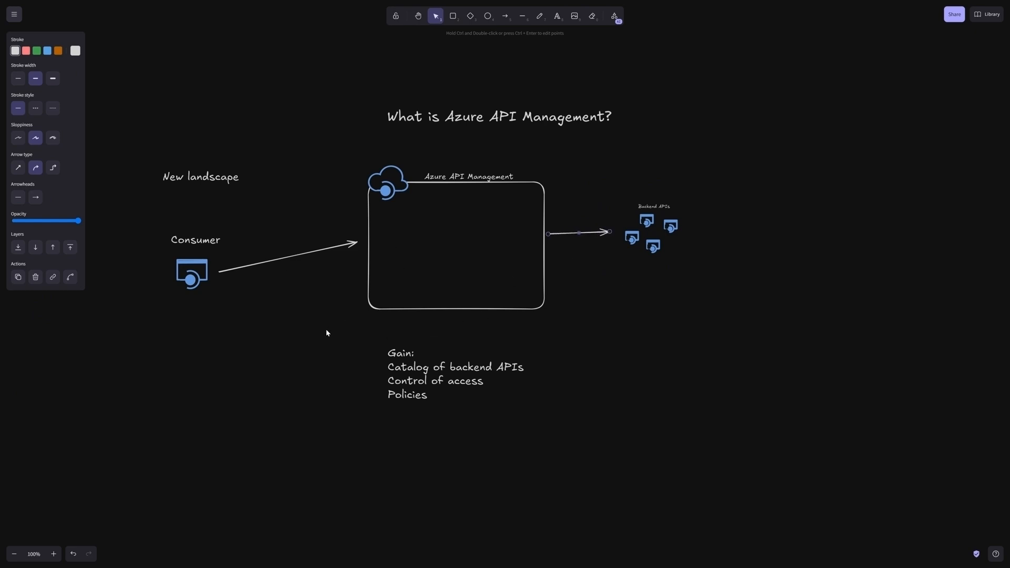
Step: Draw return arrows from the Backend APIs to the Azure API Management box and from the box back to the Consumer icon
click(505, 16)
drag(610, 248, 550, 259)
click(505, 16)
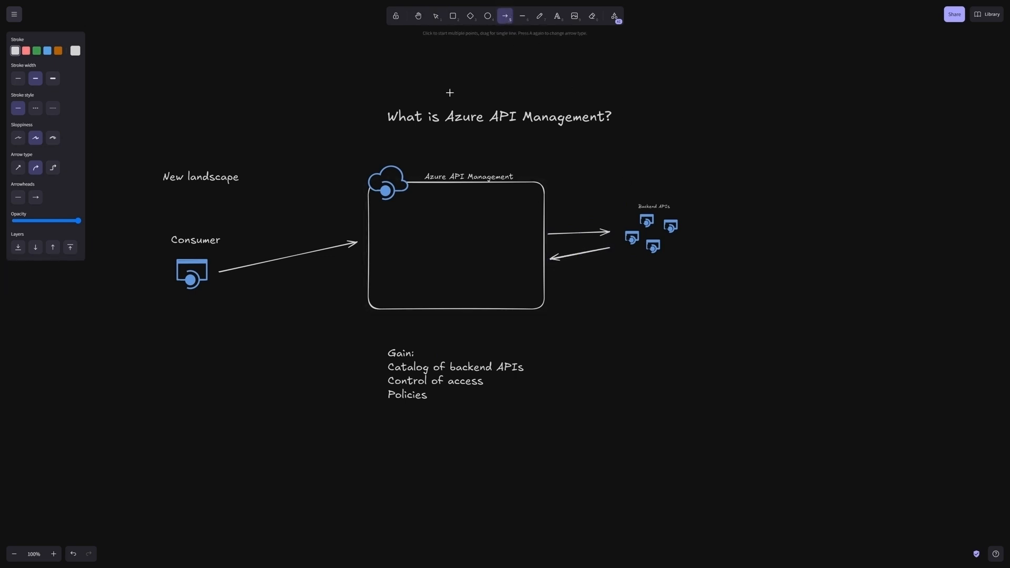
drag(361, 278, 214, 286)
click(234, 325)
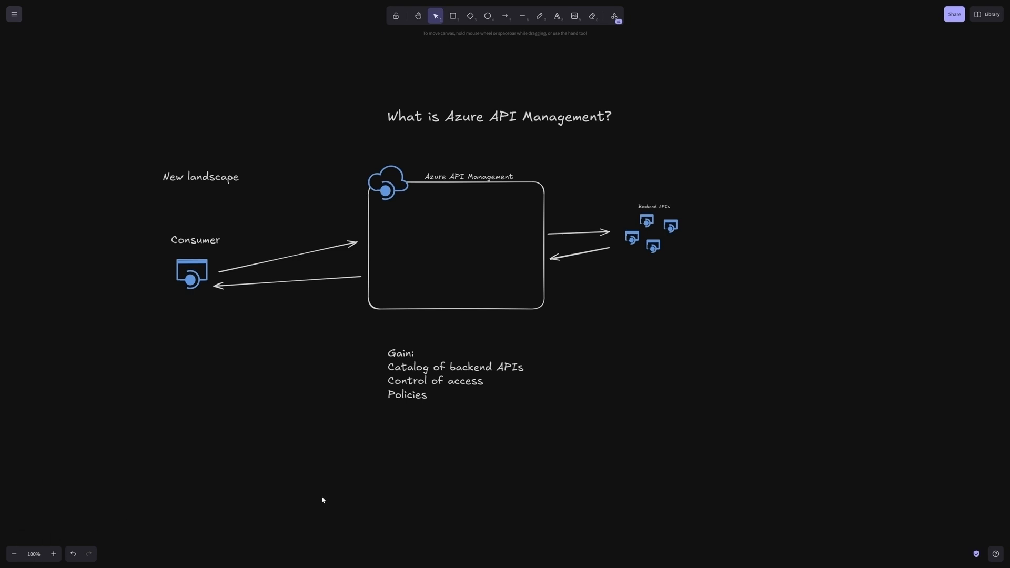
Step: Duplicate two of the Backend APIs icons and place the copies below the original group
click(670, 227)
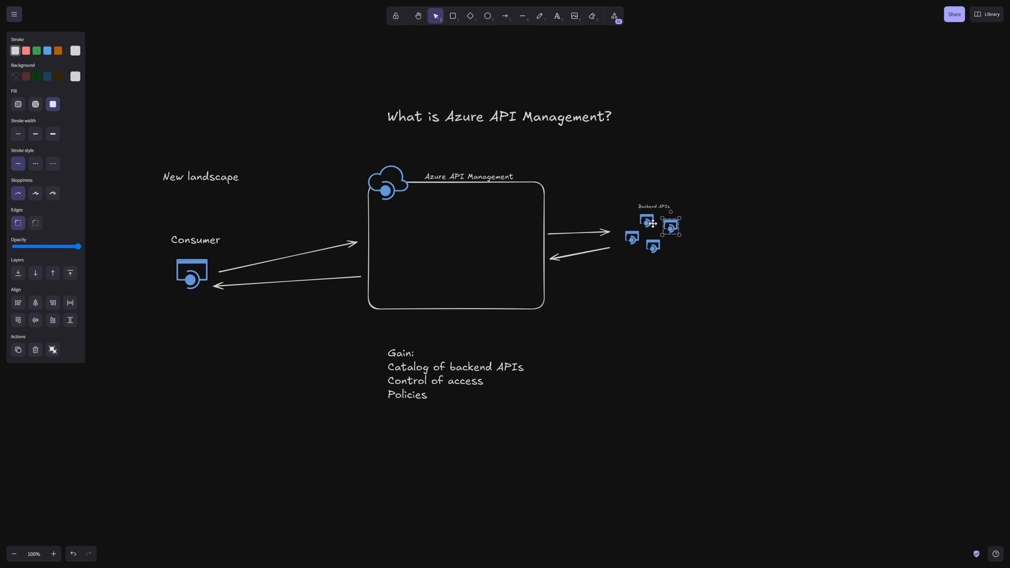
shift+click(653, 223)
key(ctrl+c)
key(ctrl+v)
drag(695, 261, 636, 294)
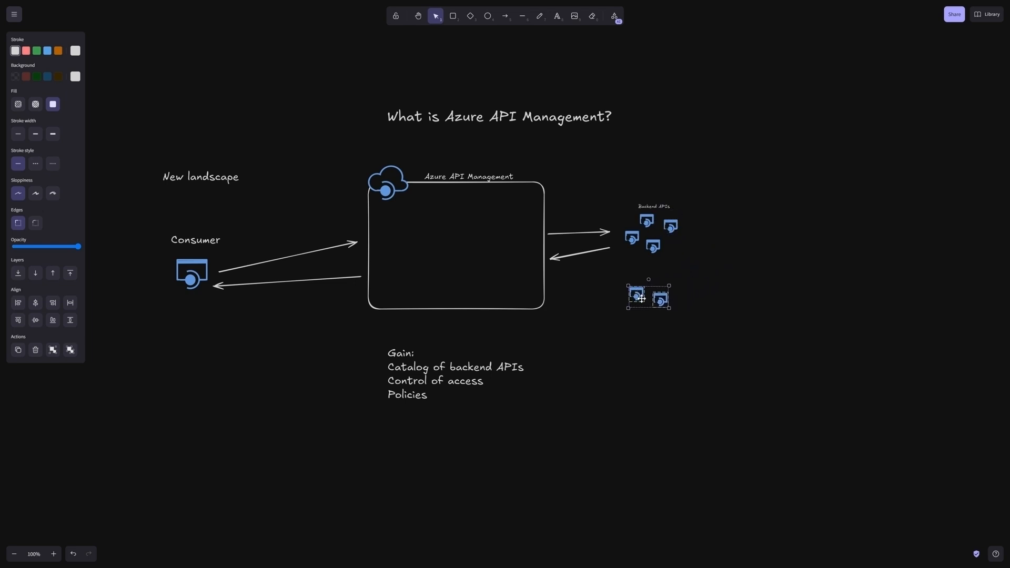
Step: Copy the Backend APIs label above the two duplicated icons and change its text to "Product X"
click(650, 206)
key(ctrl+c)
key(ctrl+v)
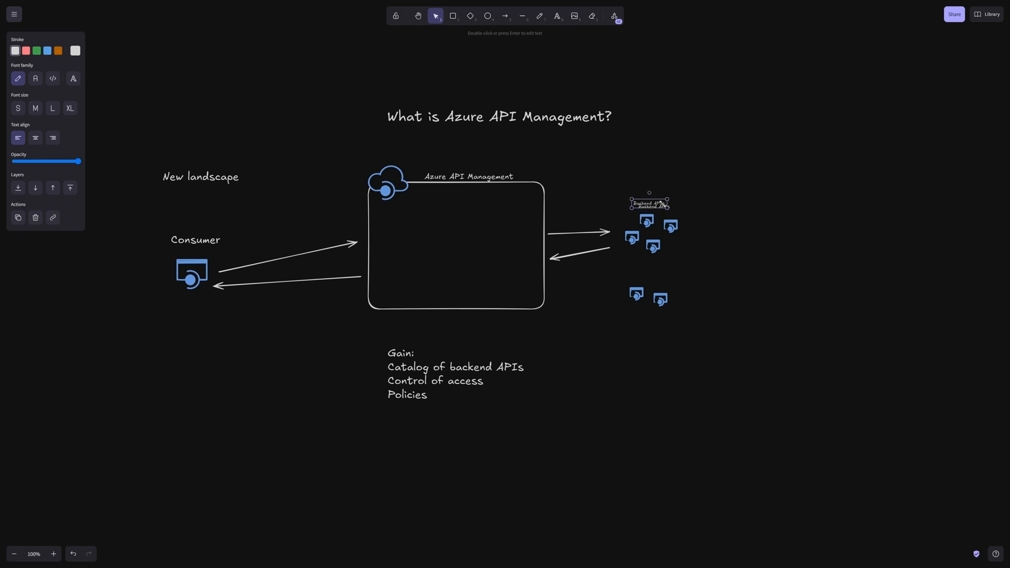
drag(650, 204, 651, 275)
double_click(651, 275)
text(Product X)
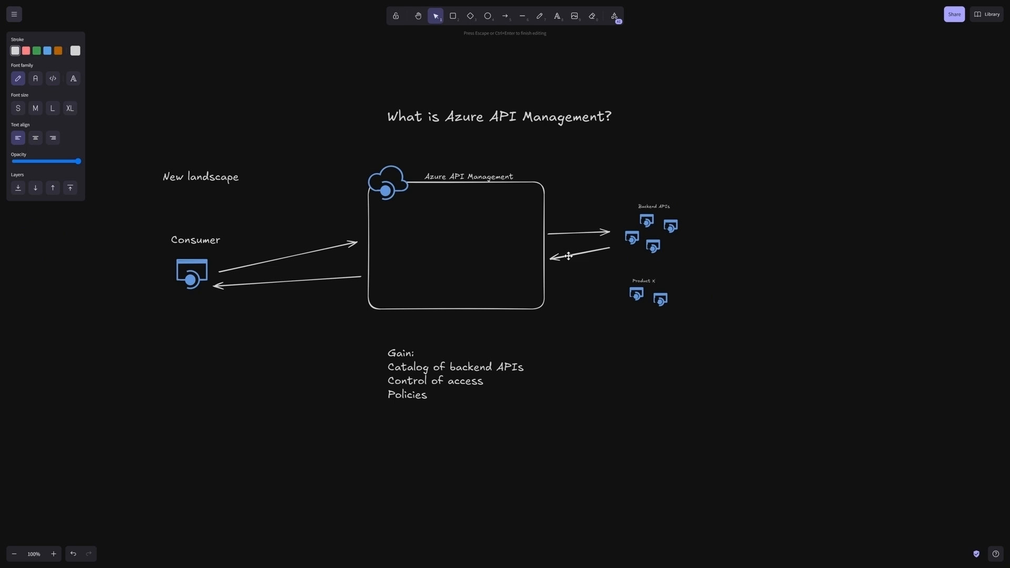
key(Escape)
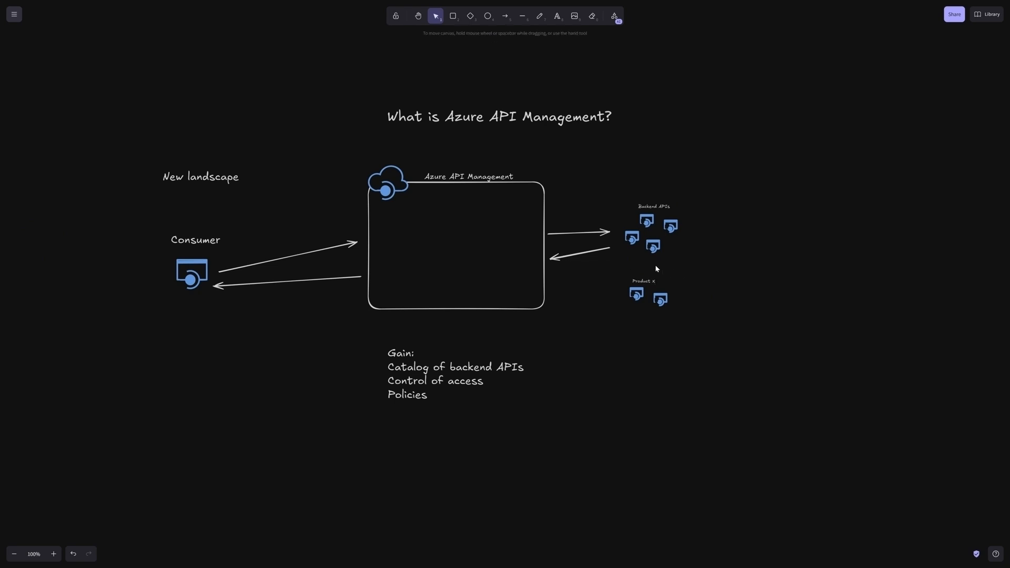
Step: Duplicate the Product X label with its two icons just below and rename the copied label "Product Y"
drag(614, 270, 656, 326)
click(720, 374)
key(ctrl+v)
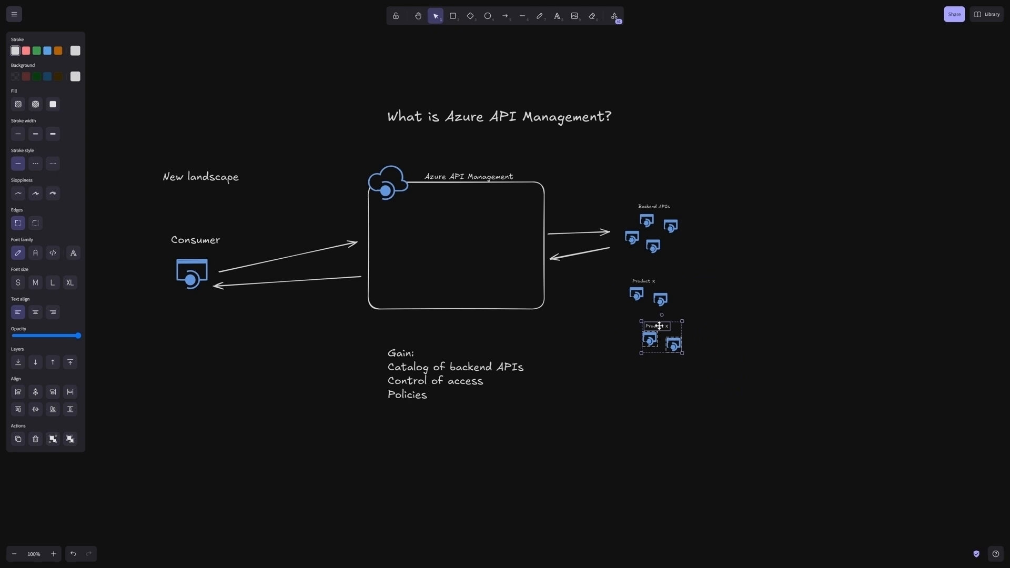
click(666, 327)
key(Return)
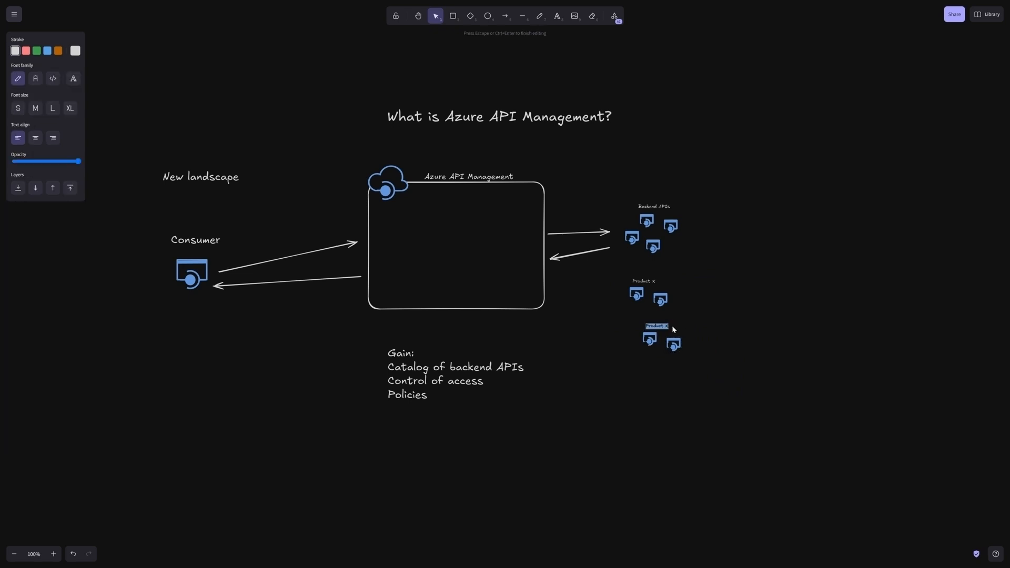
click(672, 326)
double_click(665, 327)
click(665, 326)
click(701, 291)
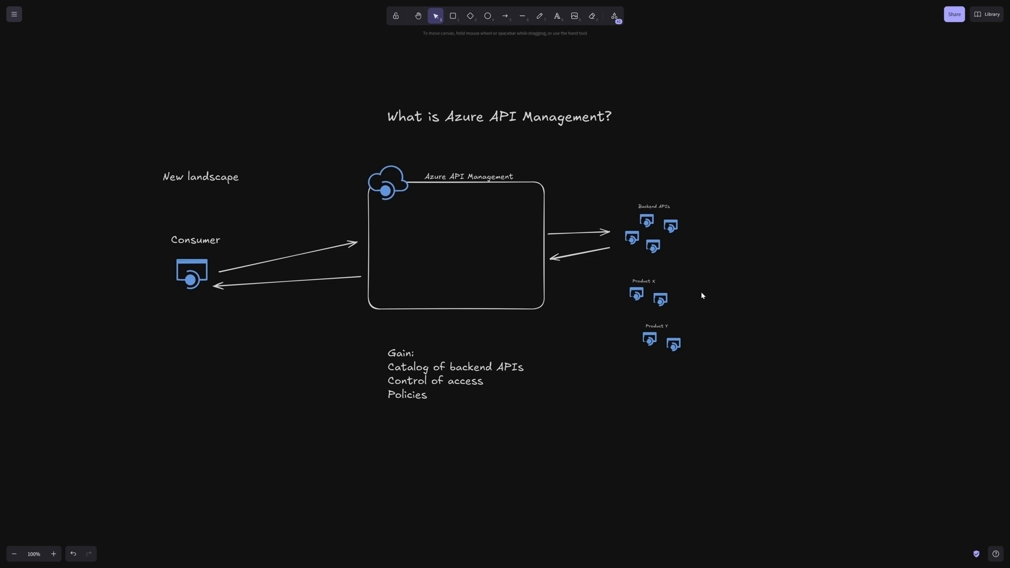
Step: Enlarge the Product X and Product Y labels
click(648, 280)
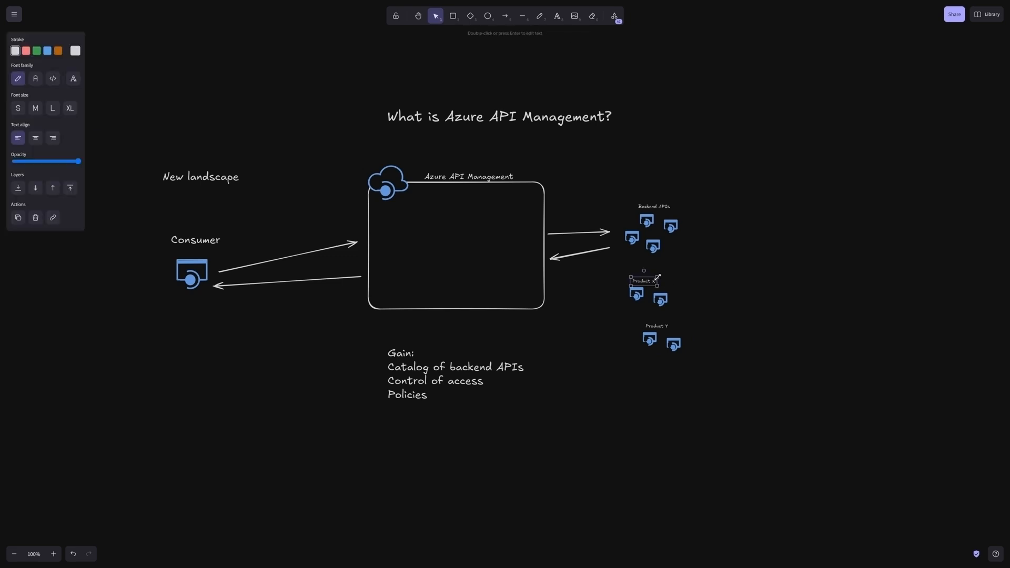
drag(657, 277, 682, 271)
click(661, 326)
drag(670, 323, 684, 315)
click(775, 331)
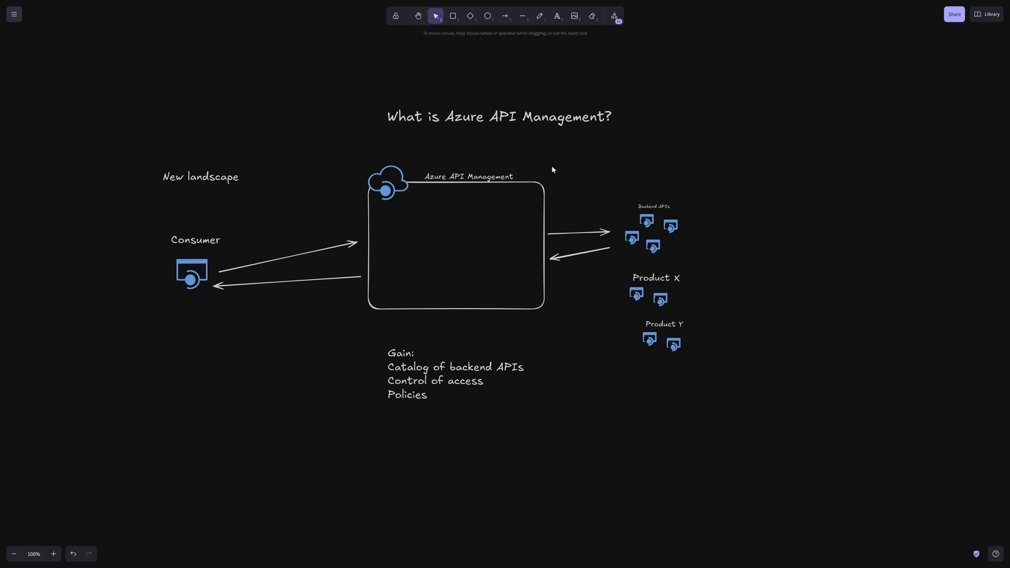
Step: Draw a pair of opposing arrows between the Azure API Management box and the Product X icons
key(a)
mouse_move(617, 296)
mouse_down()
mouse_move(555, 287)
mouse_move(623, 283)
mouse_up()
click(507, 21)
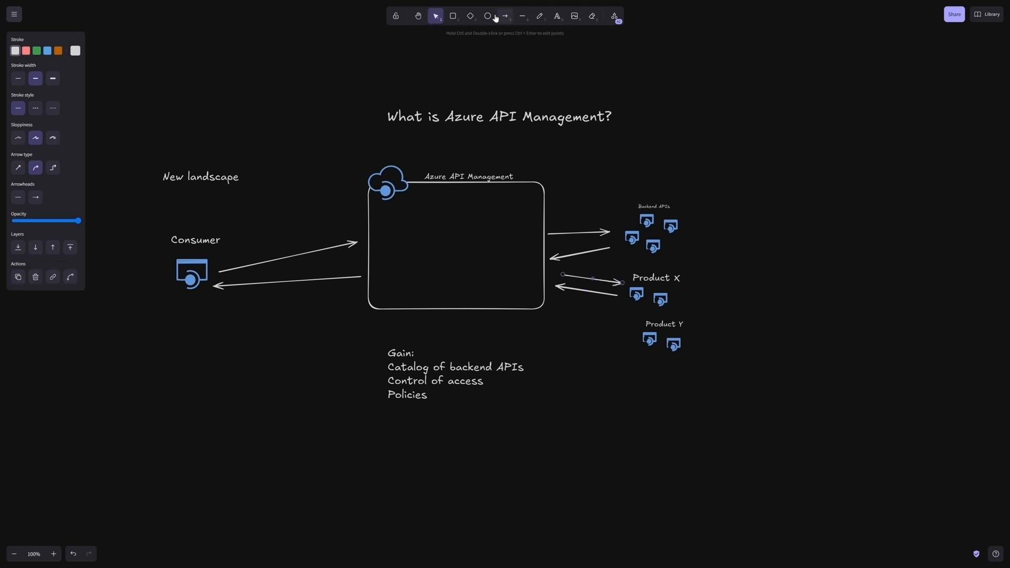
Step: Add the large text "Control Plane" in the upper left of the Azure API Management box
click(557, 18)
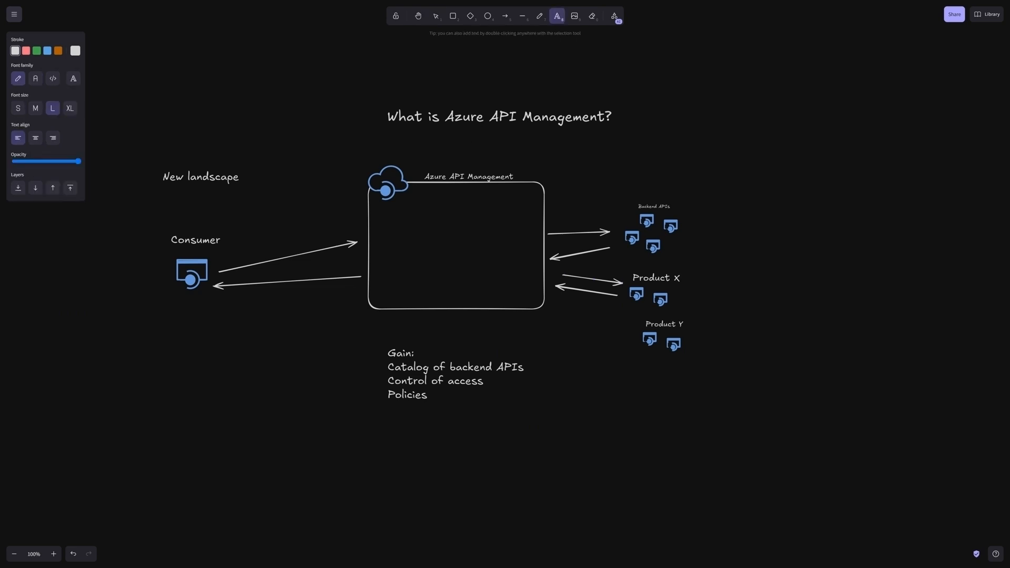
click(420, 220)
text(C)
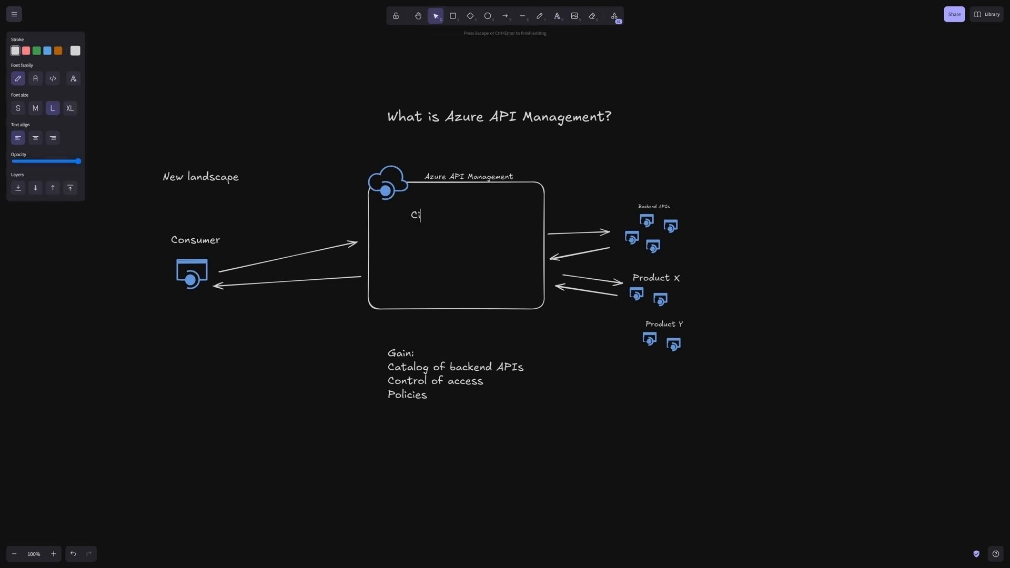
text(ontrol Plane)
click(480, 201)
click(456, 216)
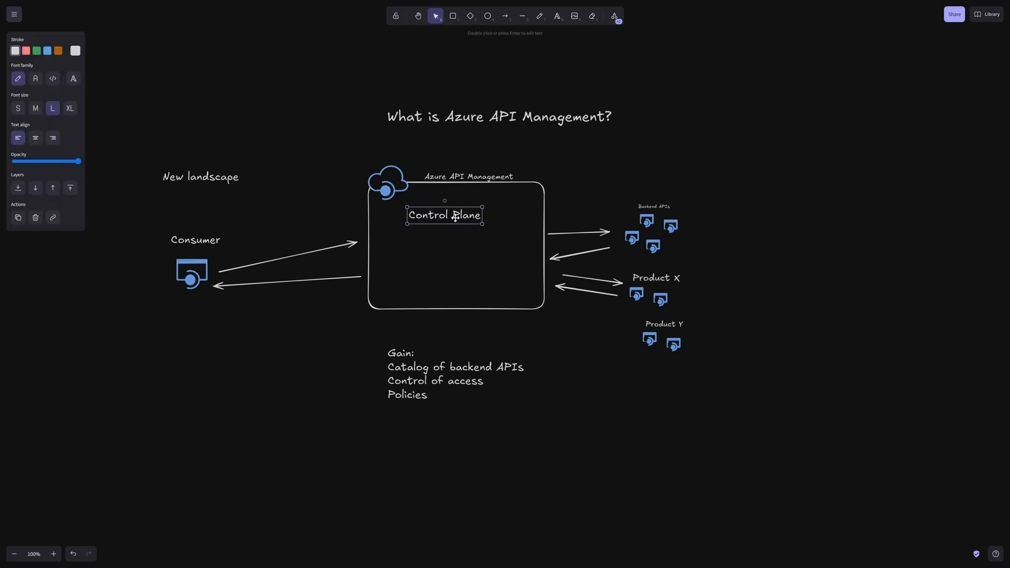
drag(456, 217, 442, 212)
click(531, 60)
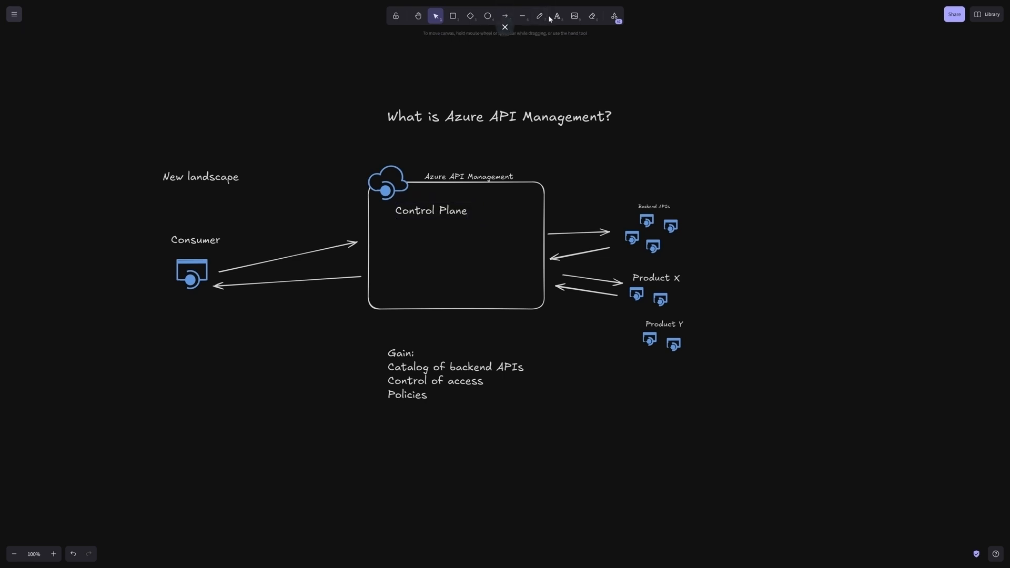
Step: Add a medium-size text beside Control Plane with the lines "Portal", "CLI" and "Powershell"
click(555, 16)
click(487, 200)
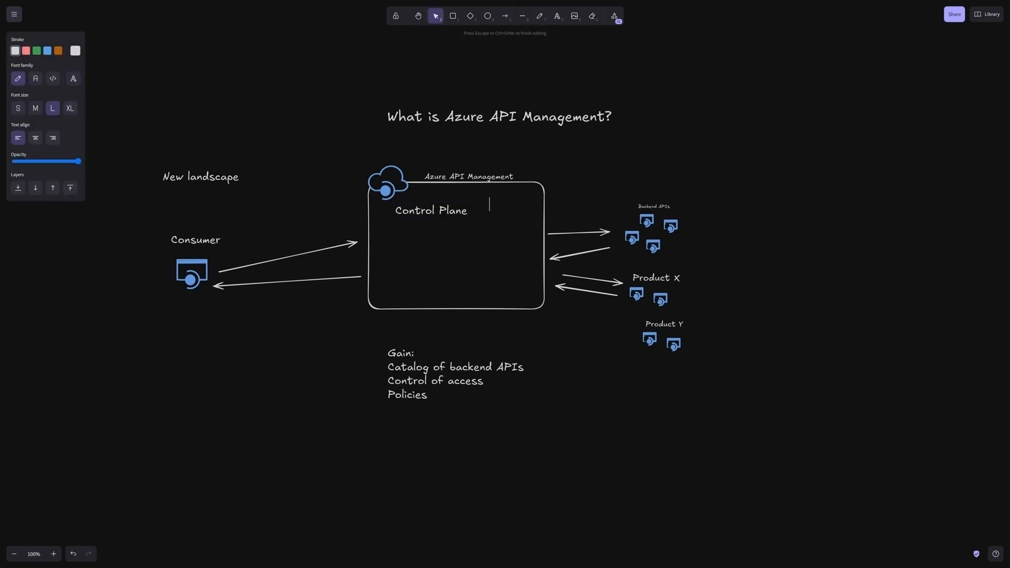
click(35, 108)
text(Portal)
key(Return)
text(C4)
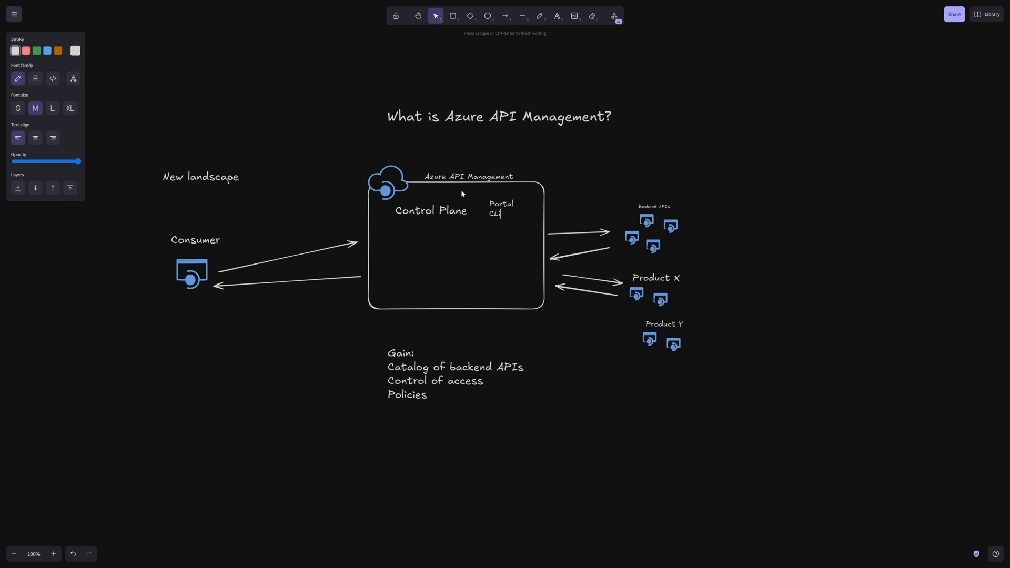
key(BackSpace)
text(I)
key(Return)
text(Powershell)
click(605, 176)
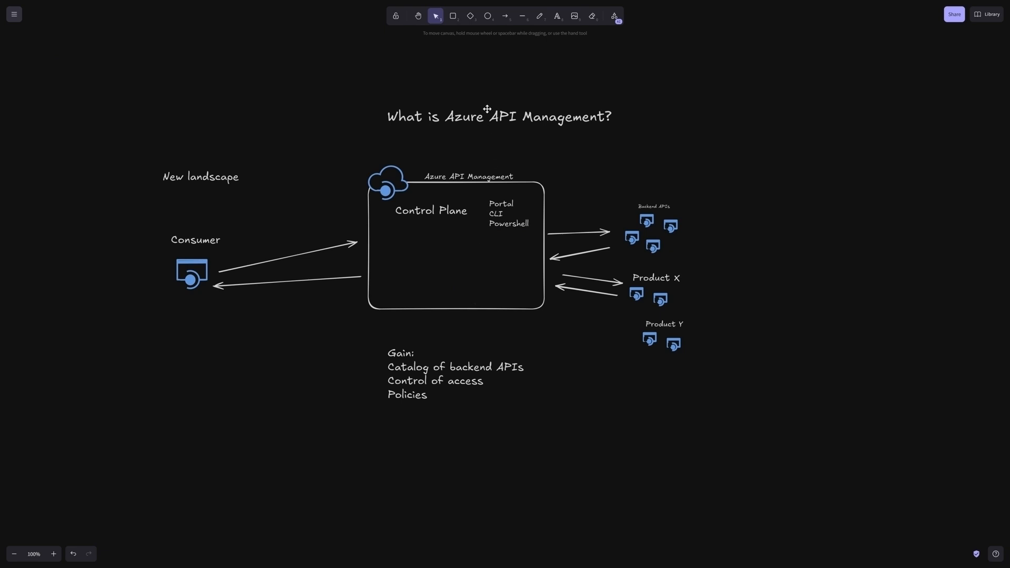
Step: Add the text "Managed Gateway" in the lower part of the Azure API Management box
click(557, 16)
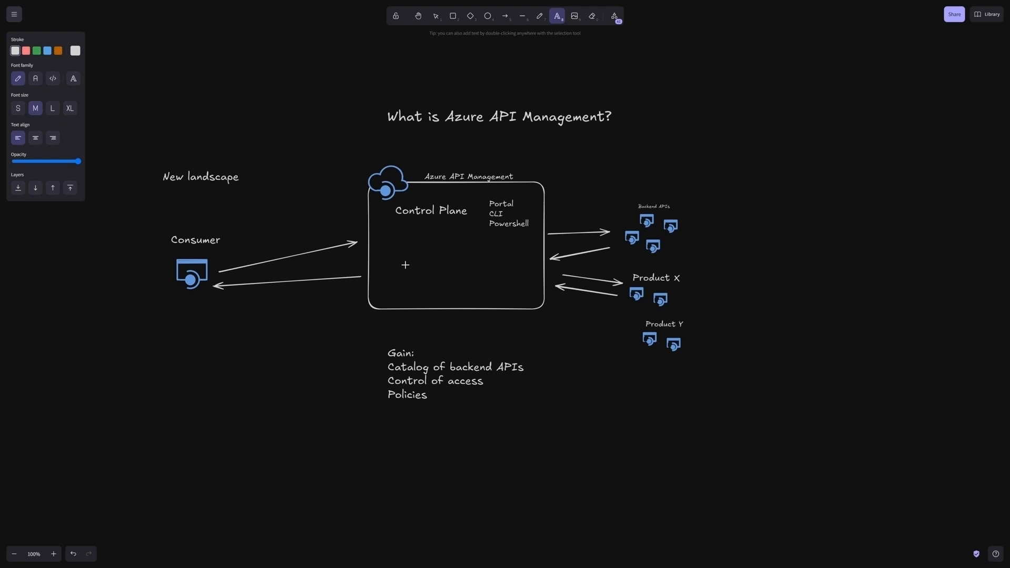
click(403, 265)
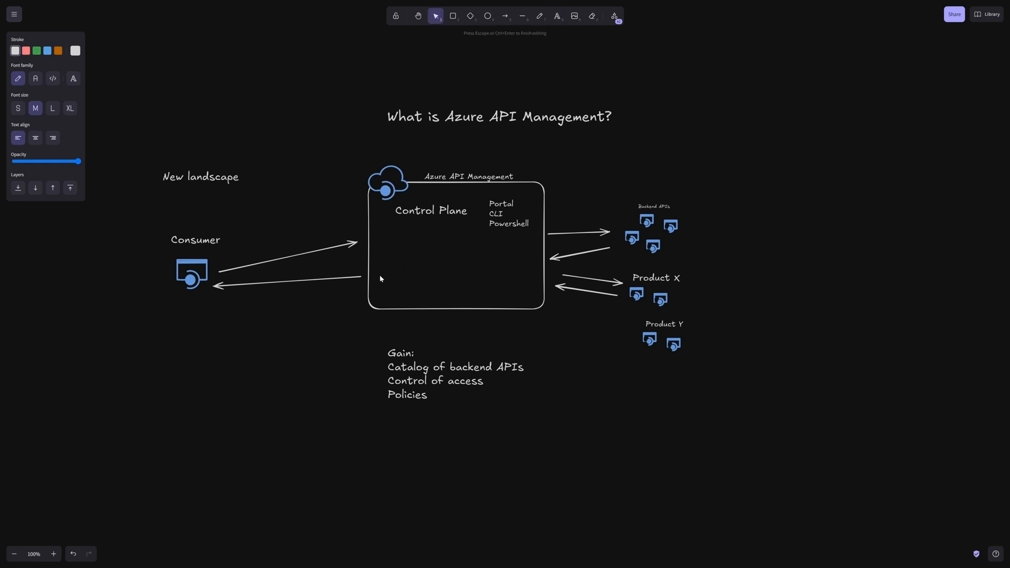
text(Managed Gateway)
click(519, 341)
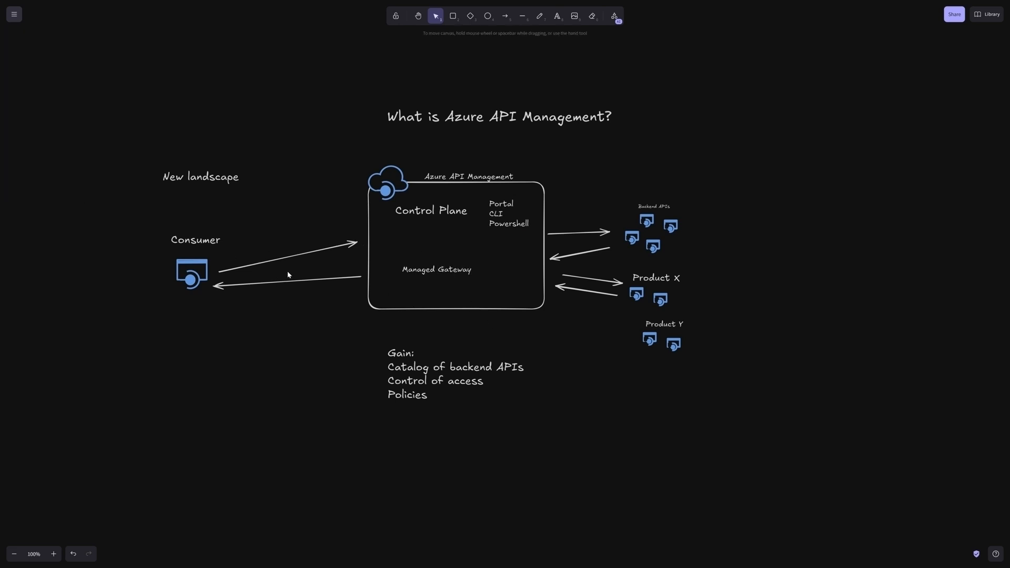
Step: Extend the arrow coming from the Consumer icon so that it points at the Managed Gateway text
click(328, 250)
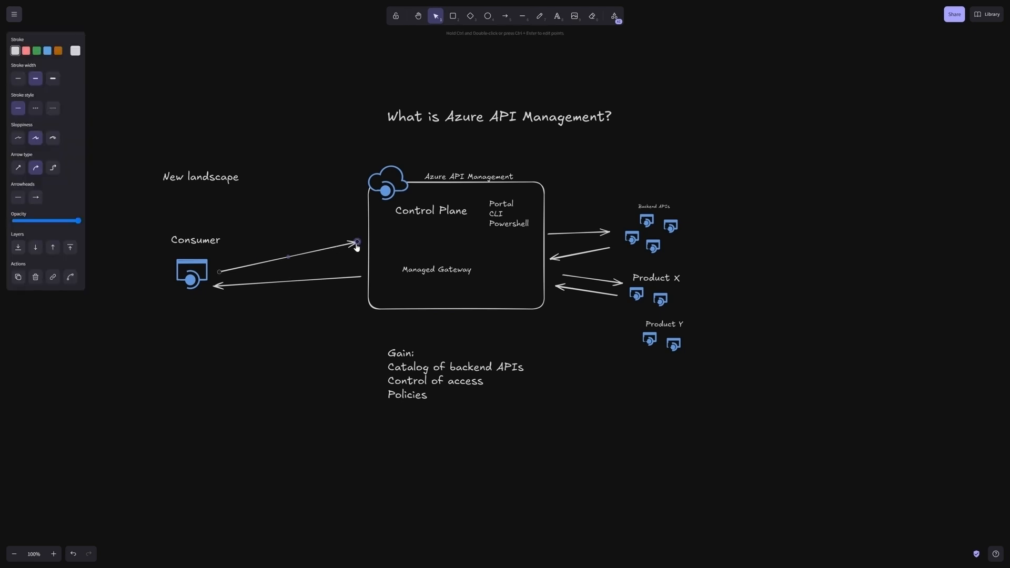
drag(358, 242, 394, 267)
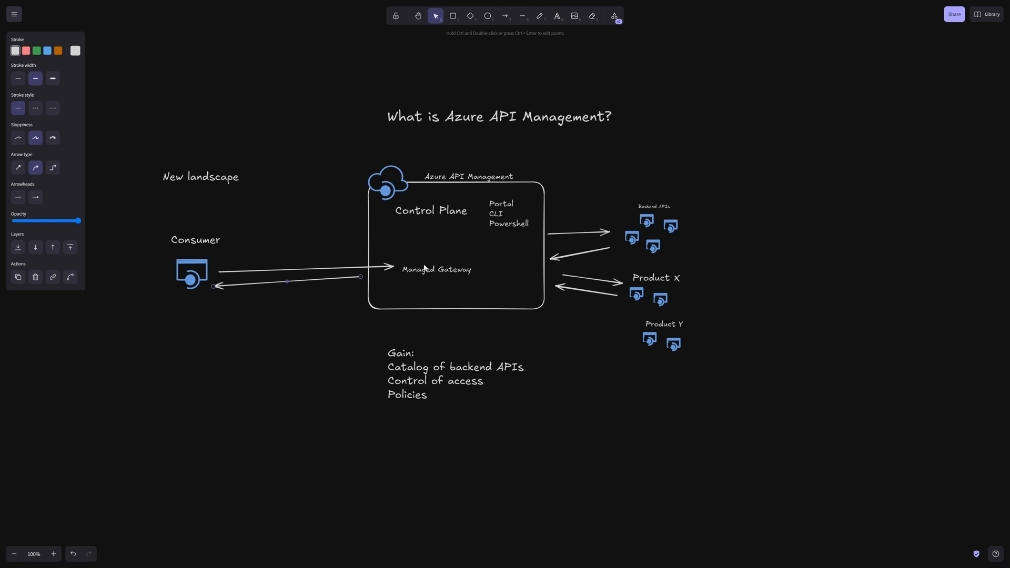
click(557, 16)
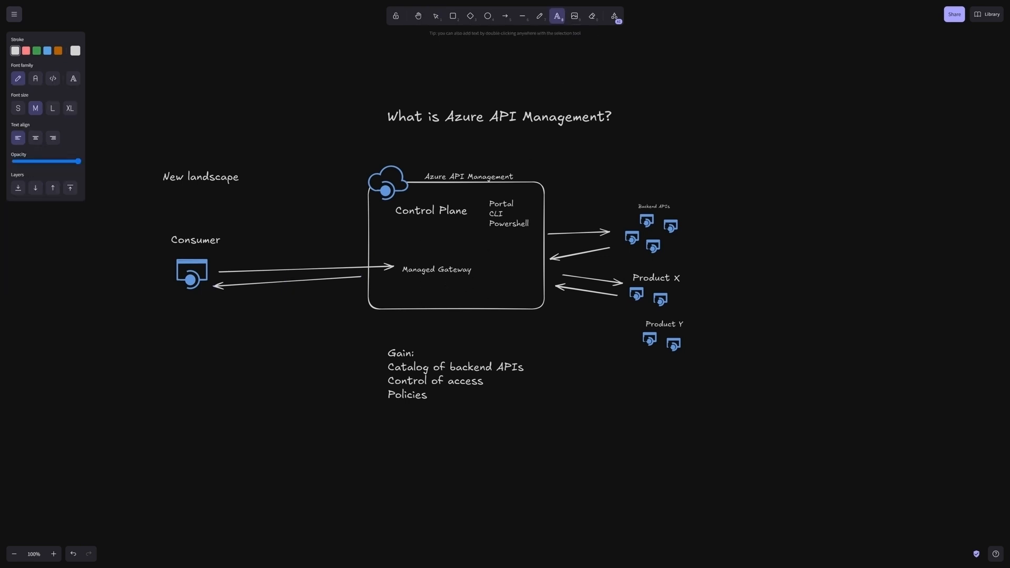
click(425, 283)
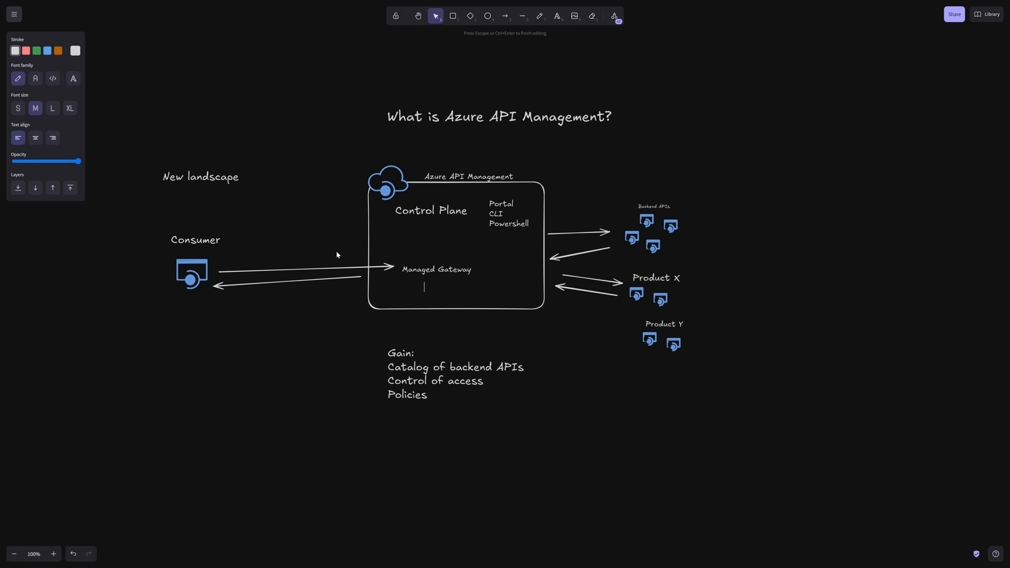
key(Escape)
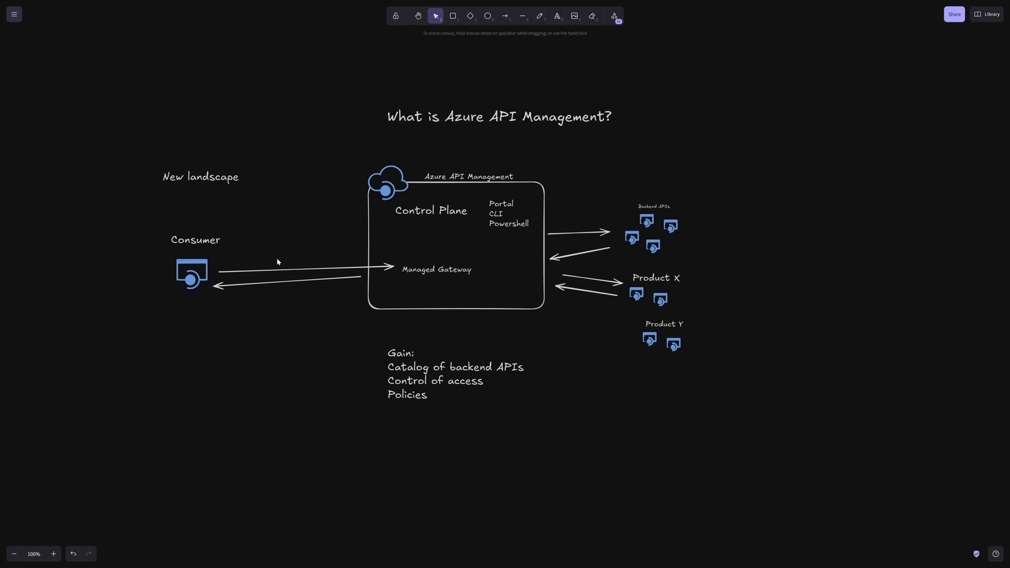
Step: Add the text "URL" above the arrow from the Consumer icon to Managed Gateway
click(281, 270)
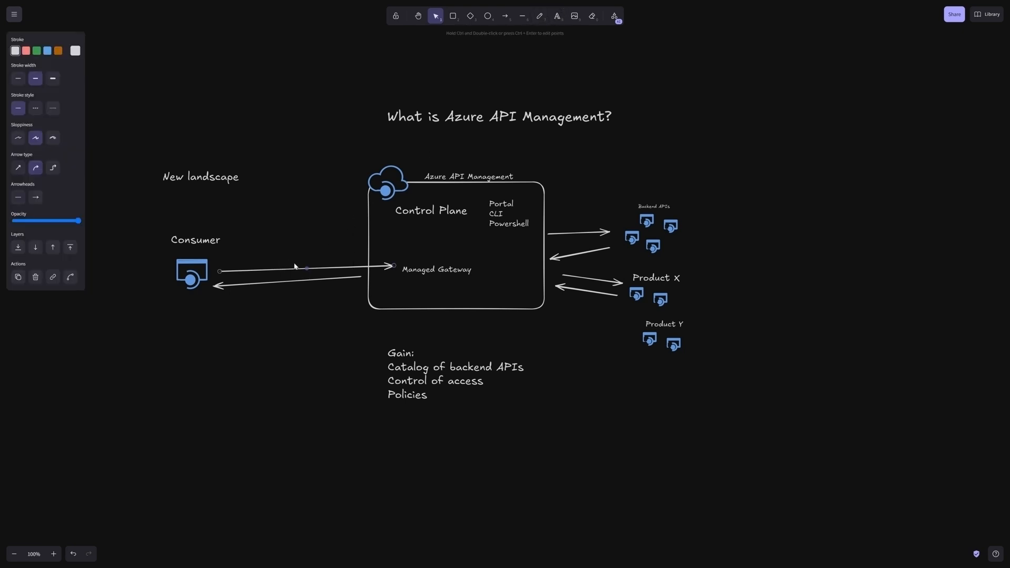
click(557, 15)
click(267, 270)
text(URL)
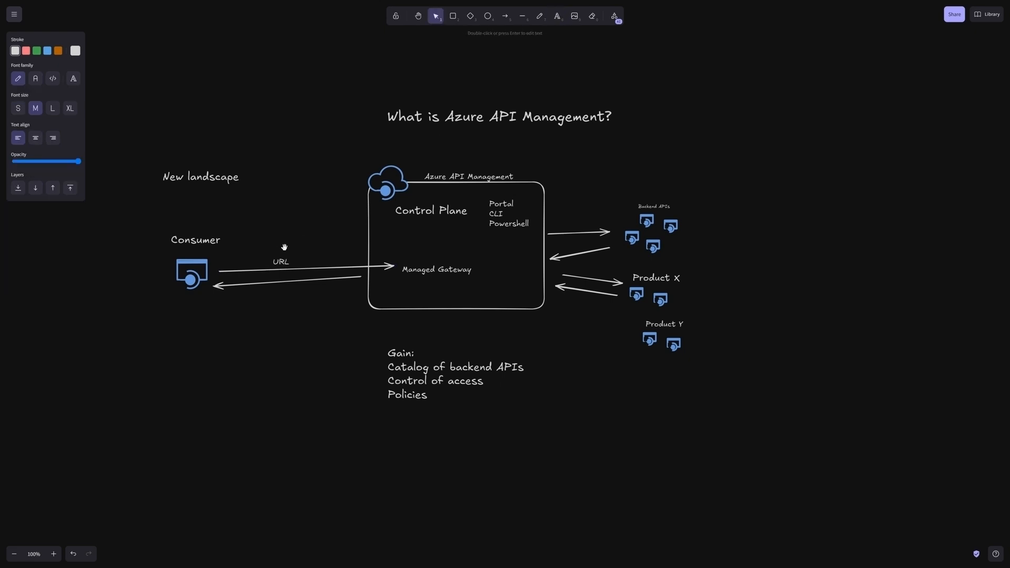
key(Escape)
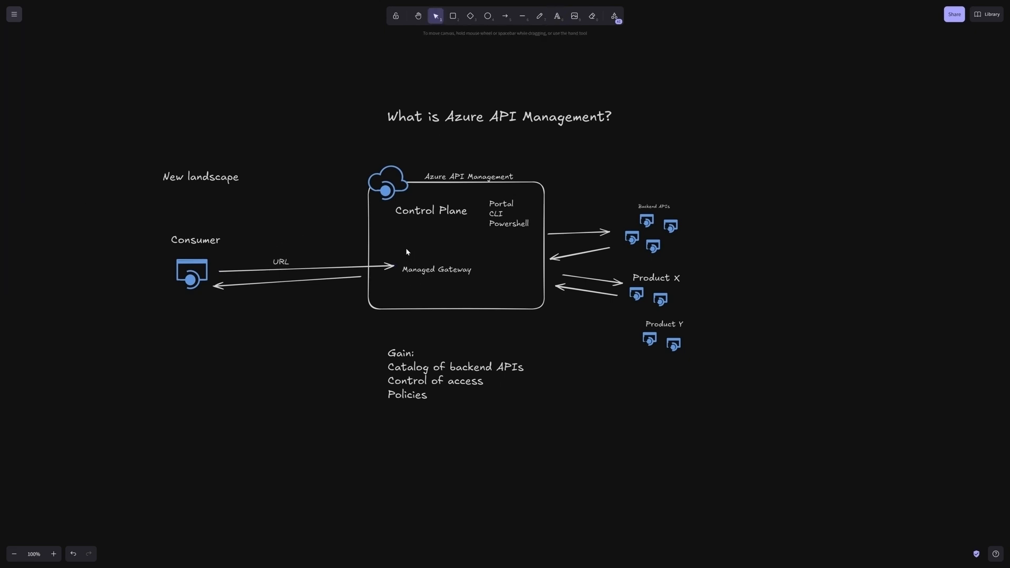
Step: Add the medium-size text "Policies" just above Managed Gateway inside the Azure API Management box
click(557, 16)
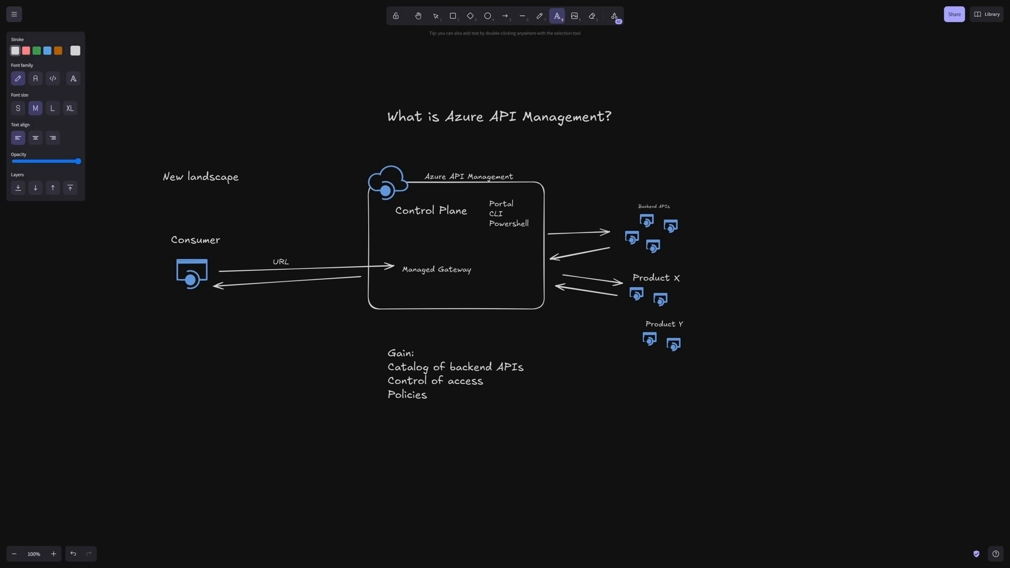
click(384, 254)
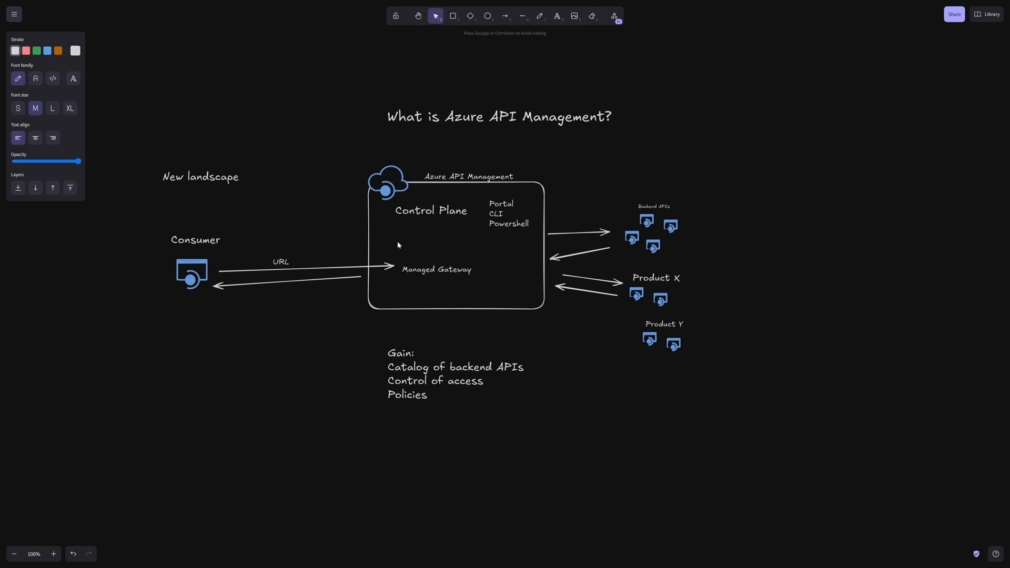
text(Policies)
click(477, 257)
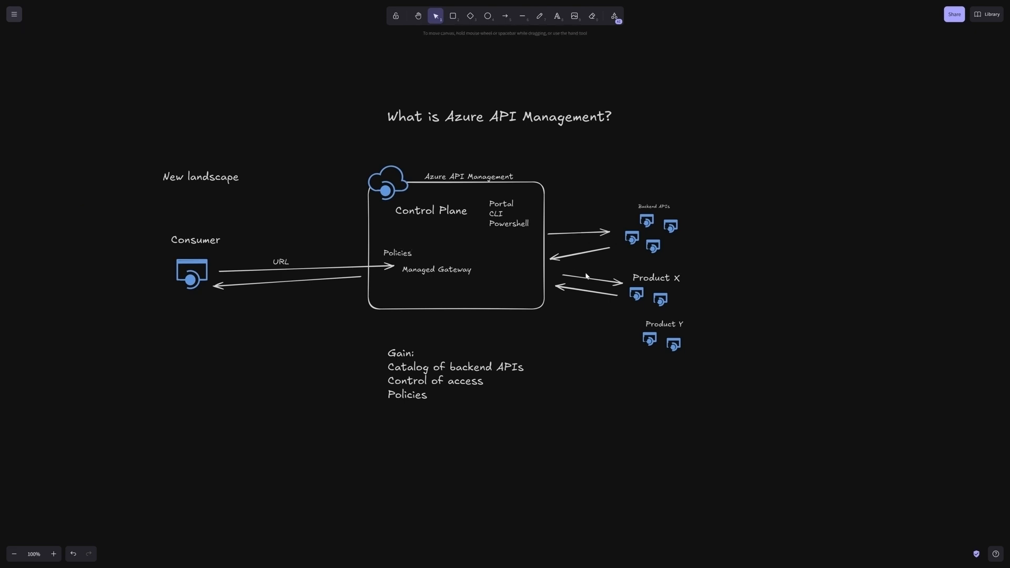
Step: Reshape the upper pair of arrows on the backend side so they run between Managed Gateway and the Backend APIs icons
click(571, 234)
drag(548, 234, 479, 271)
drag(609, 232, 624, 220)
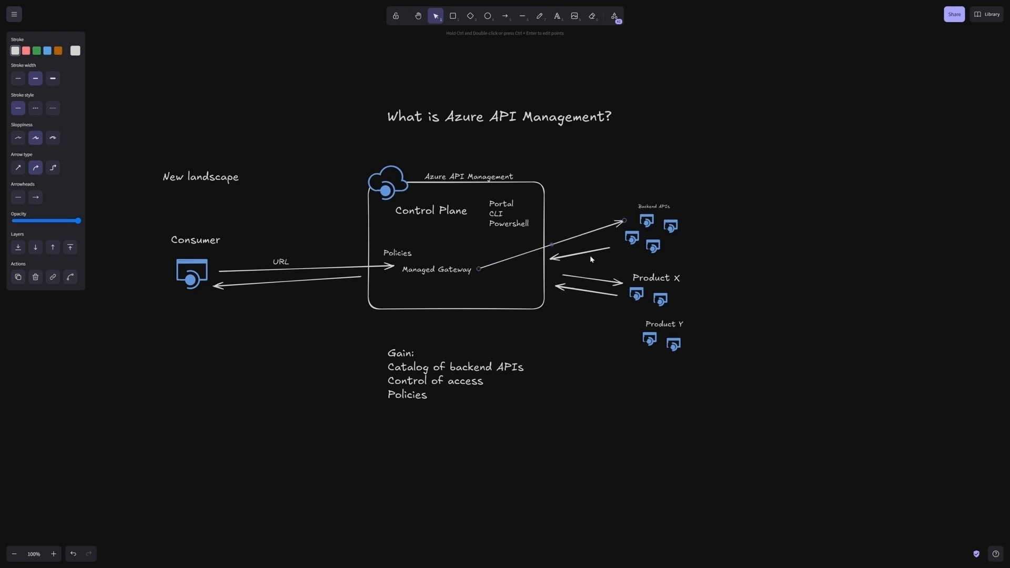
click(576, 255)
drag(551, 258, 478, 277)
Step: Duplicate the Policies text above Managed Gateway and place the copy beside the arrows on the backend side of the box
click(410, 252)
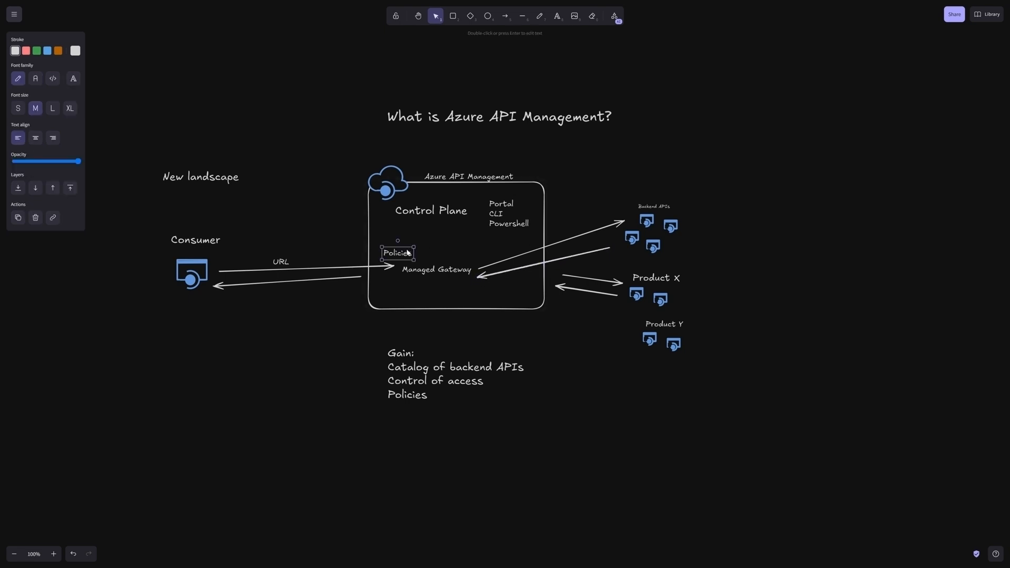
key(ctrl+c)
key(ctrl+v)
drag(442, 263, 525, 281)
click(519, 302)
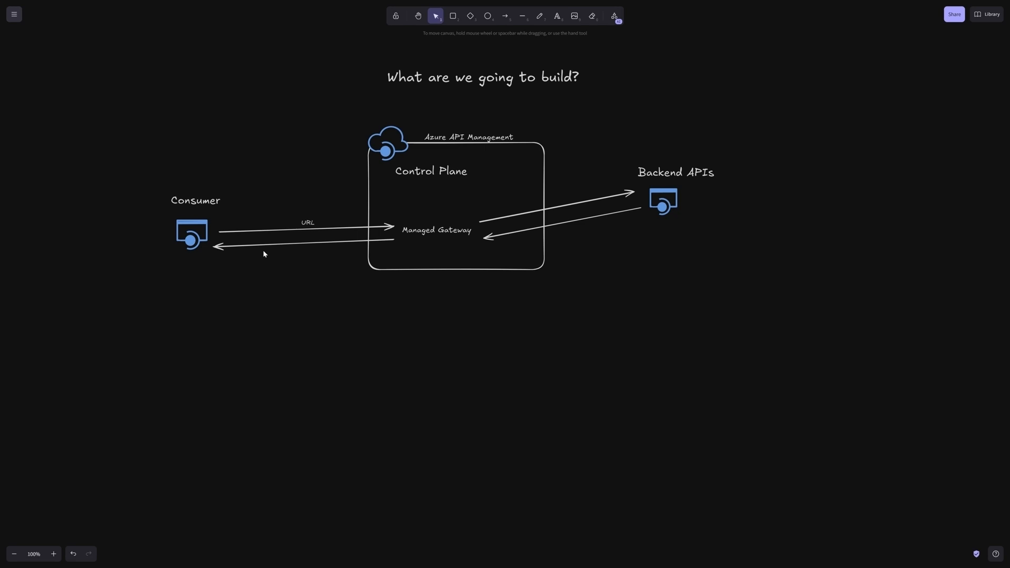
Step: Add the large text "Entra ID" above the Consumer area, level with the "What are we going to build?" title
click(557, 16)
click(243, 109)
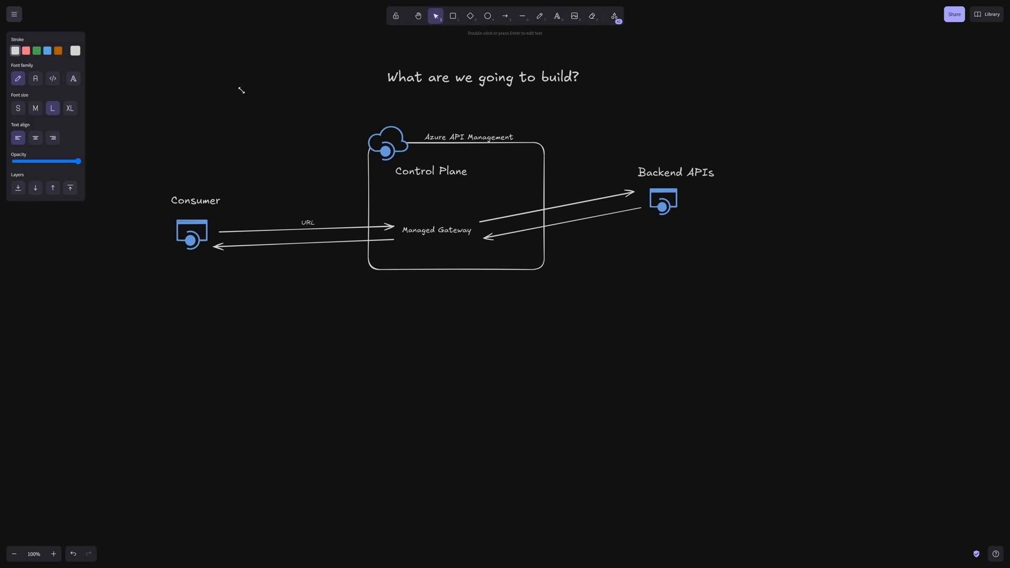
text(Entra ID)
key(BackSpace)
key(BackSpace)
key(BackSpace)
text(ID)
click(232, 97)
click(250, 102)
drag(269, 102, 296, 78)
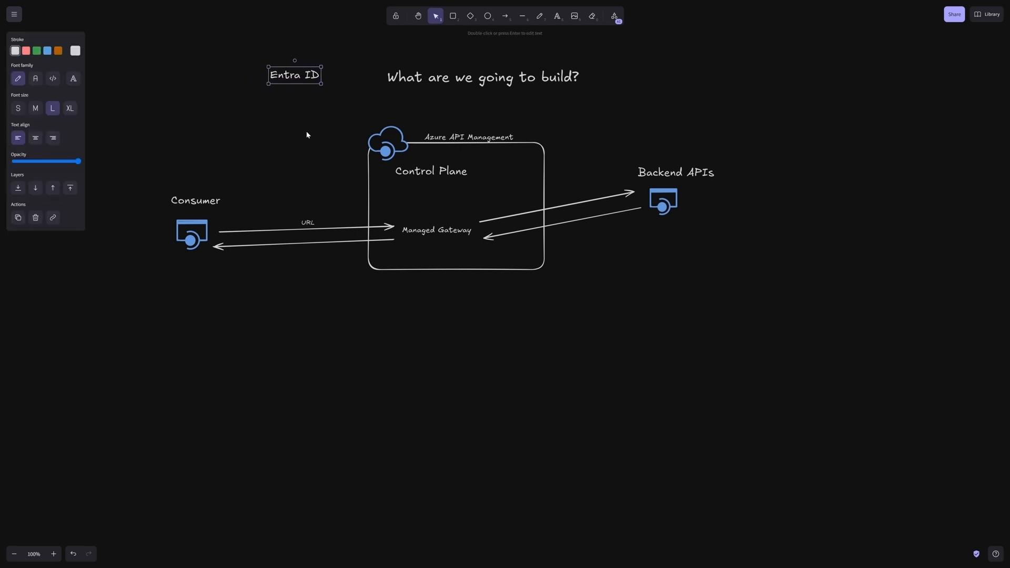
click(304, 91)
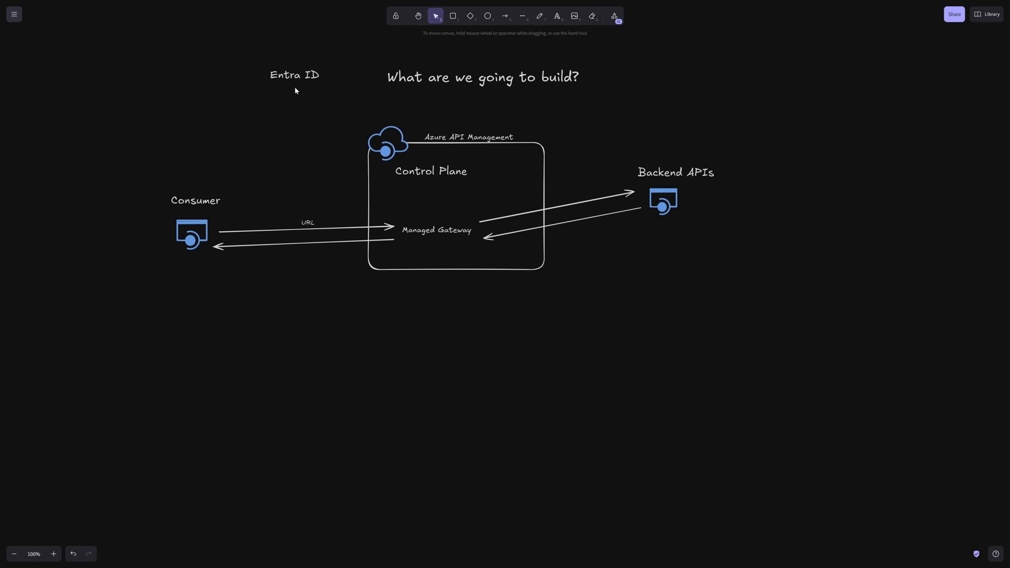
Step: Draw one arrow from Consumer up to Entra ID and a parallel one from Entra ID back to Consumer
click(506, 16)
drag(199, 180, 268, 85)
key(a)
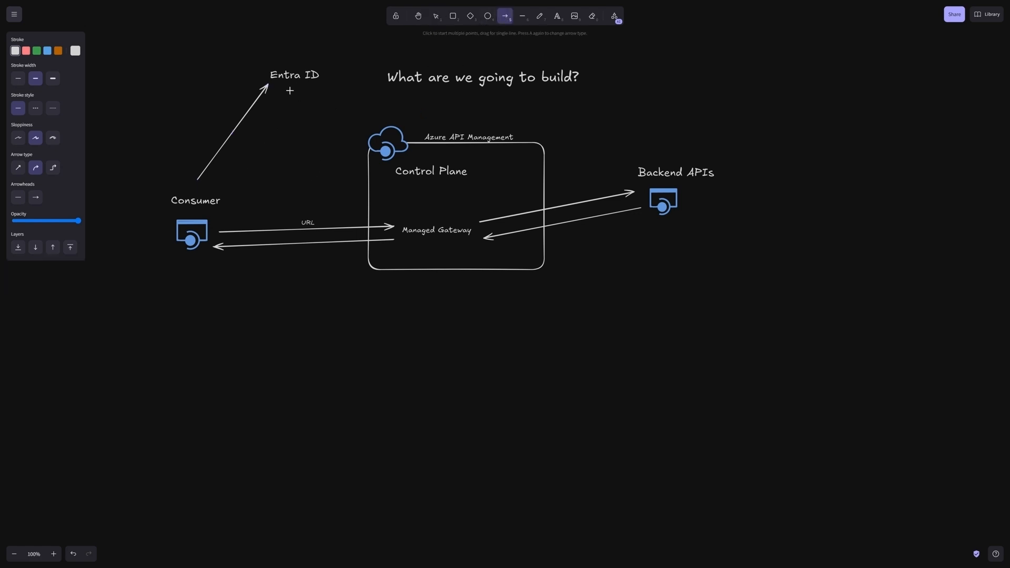
drag(291, 89, 217, 185)
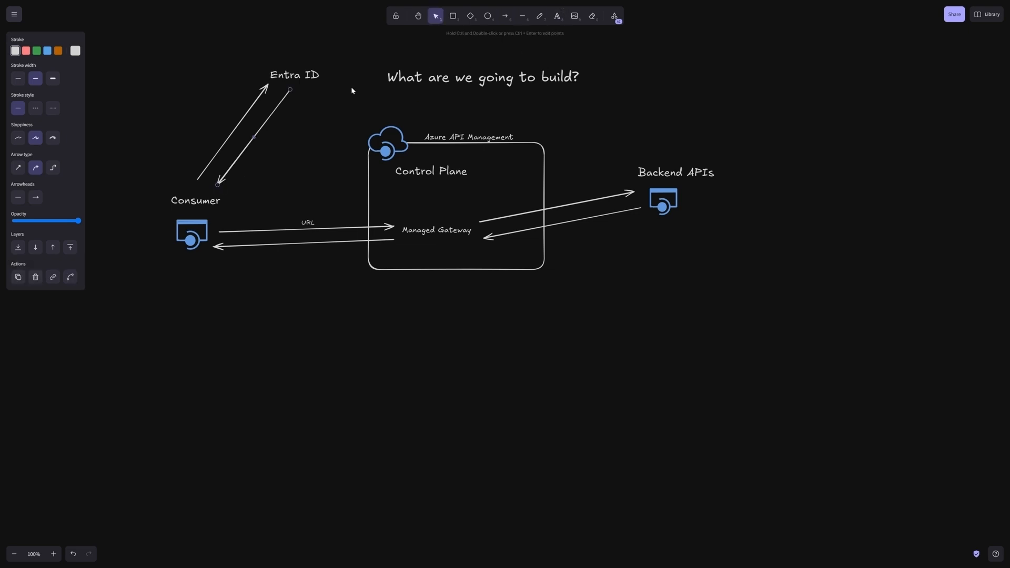
click(189, 109)
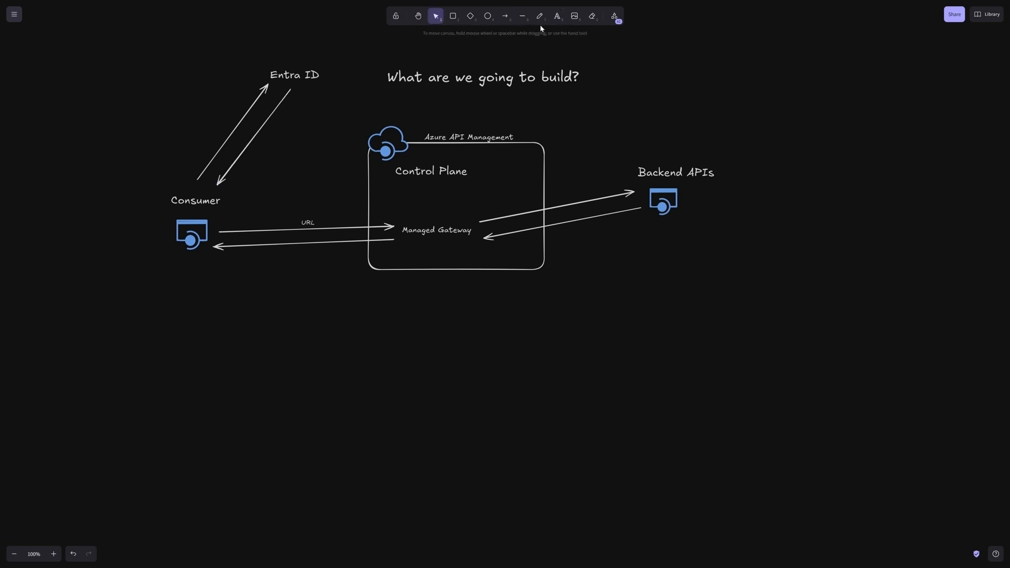
Step: Add the large text "secret" beside the arrow going from Consumer up to Entra ID
click(557, 16)
click(179, 116)
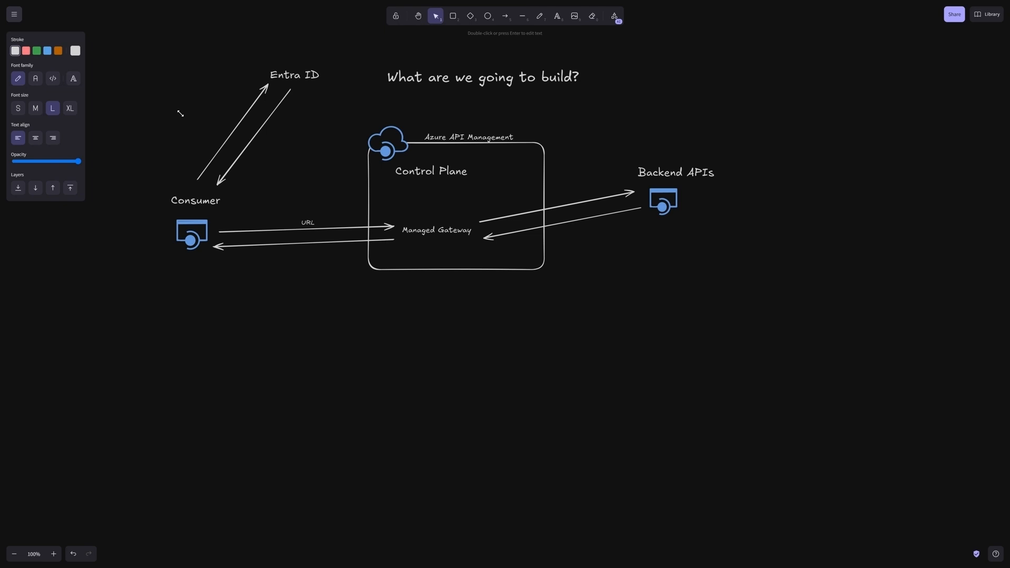
text(secret)
click(316, 127)
Step: Duplicate the "secret" label beside the arrow returning from Entra ID and change the copy to "Token"
click(199, 120)
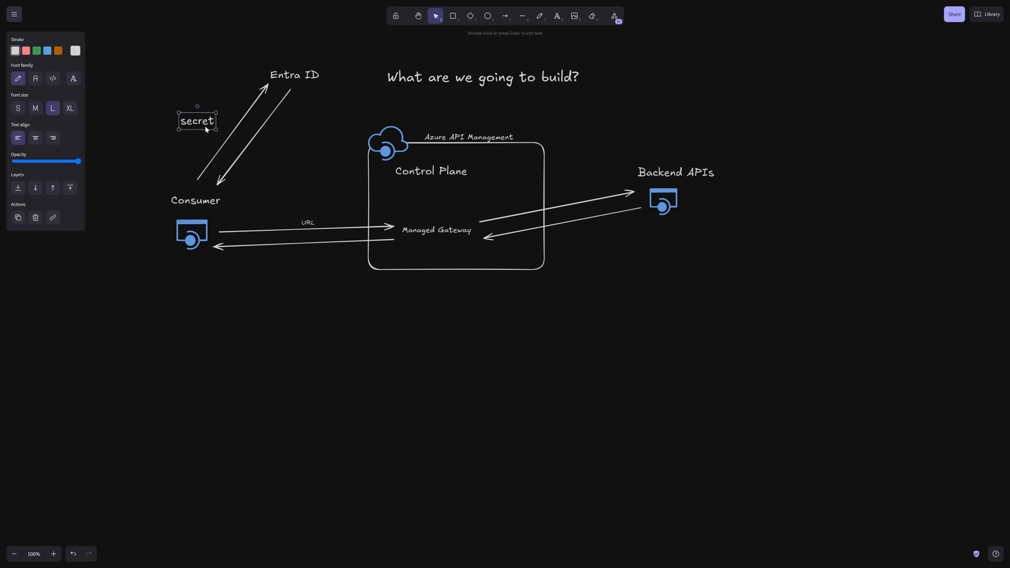
key(ctrl+c)
key(ctrl+v)
drag(279, 152, 279, 144)
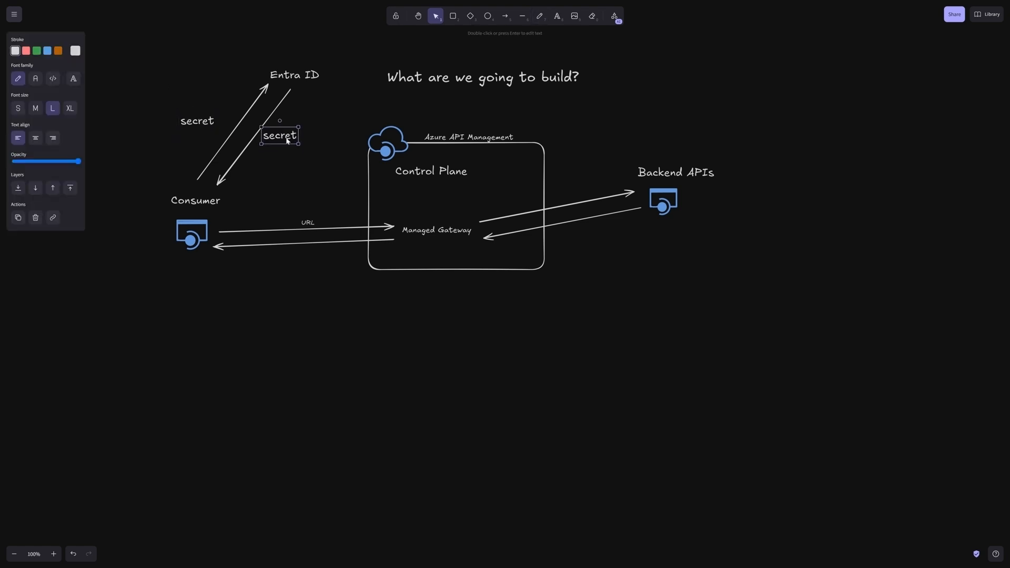
double_click(279, 144)
text(Token)
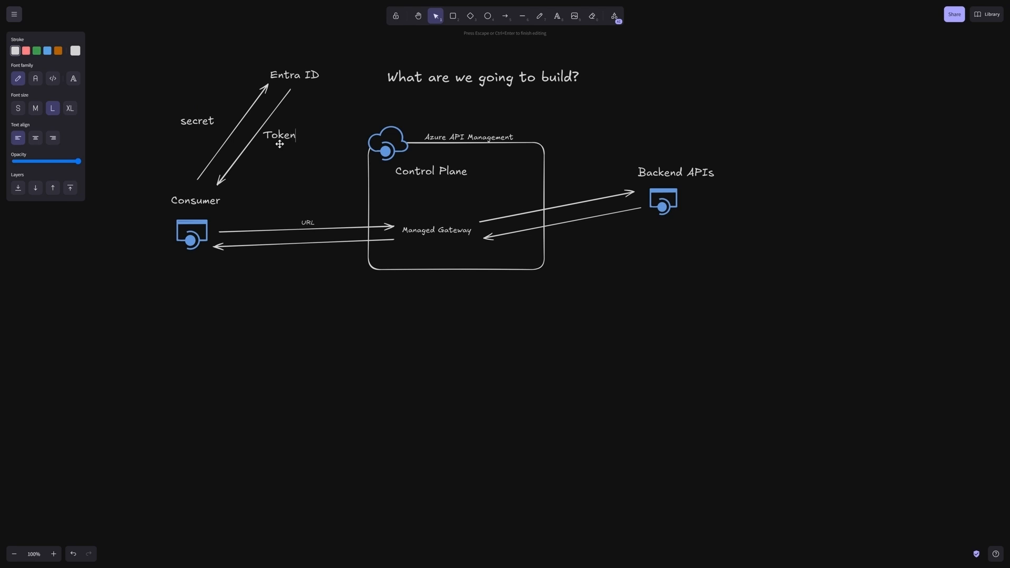
Step: Number the Entra ID arrow labels by changing them to "1) secret" and "2) Token"
click(177, 120)
double_click(181, 120)
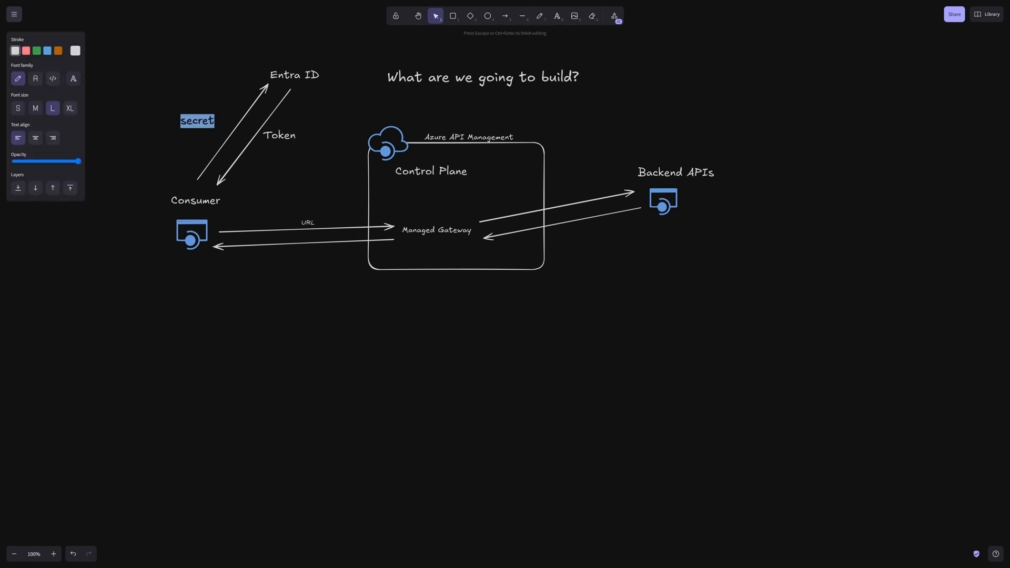
click(180, 120)
text(1))
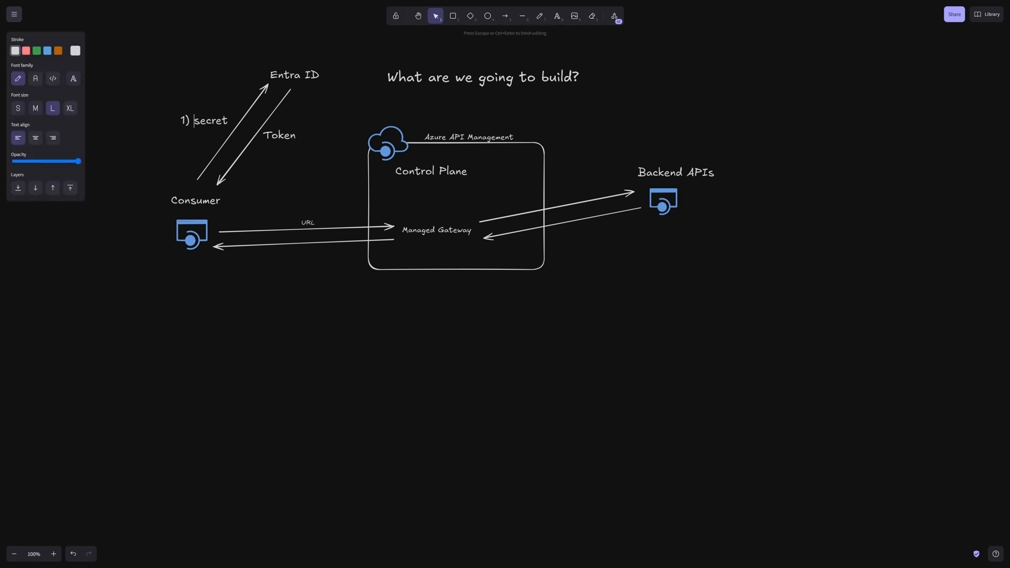
click(280, 135)
double_click(281, 136)
click(271, 136)
text(2))
click(278, 223)
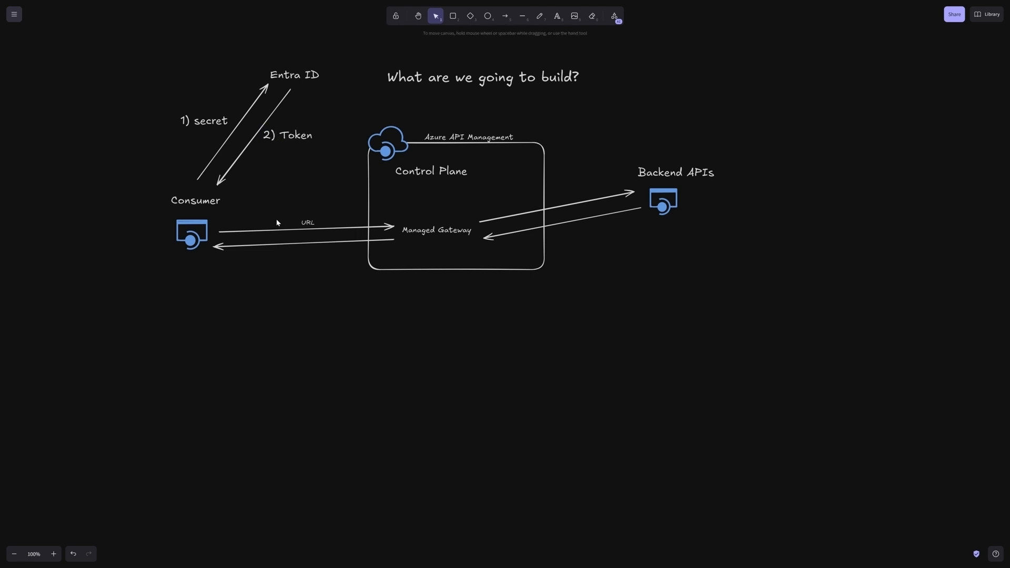
Step: Duplicate the "2) Token" label above the URL text on the Consumer arrow and renumber the copy to "3)"
double_click(307, 222)
click(295, 137)
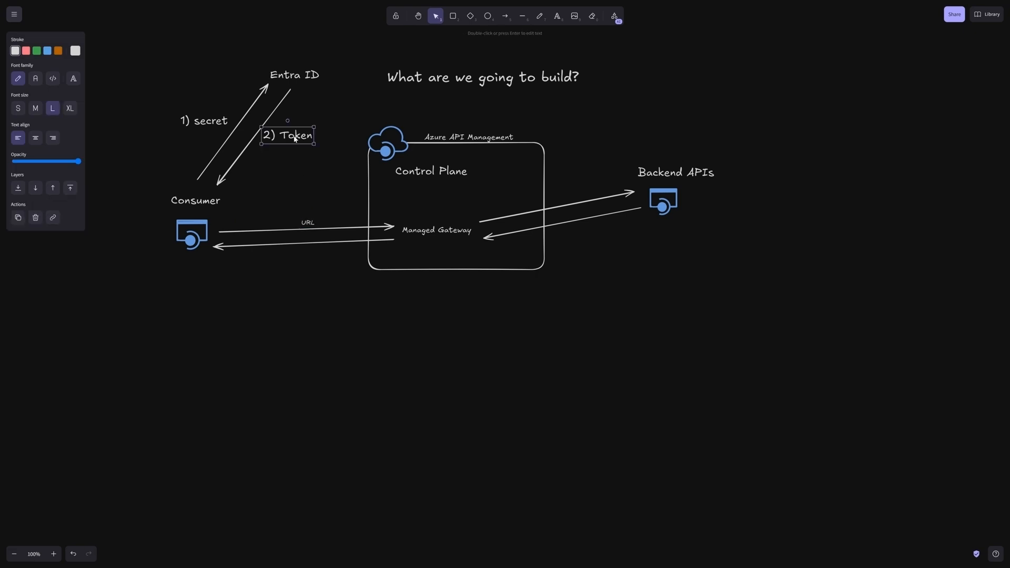
click(260, 214)
key(ctrl+v)
mouse_move(276, 207)
mouse_down()
mouse_move(276, 194)
mouse_move(289, 205)
mouse_up()
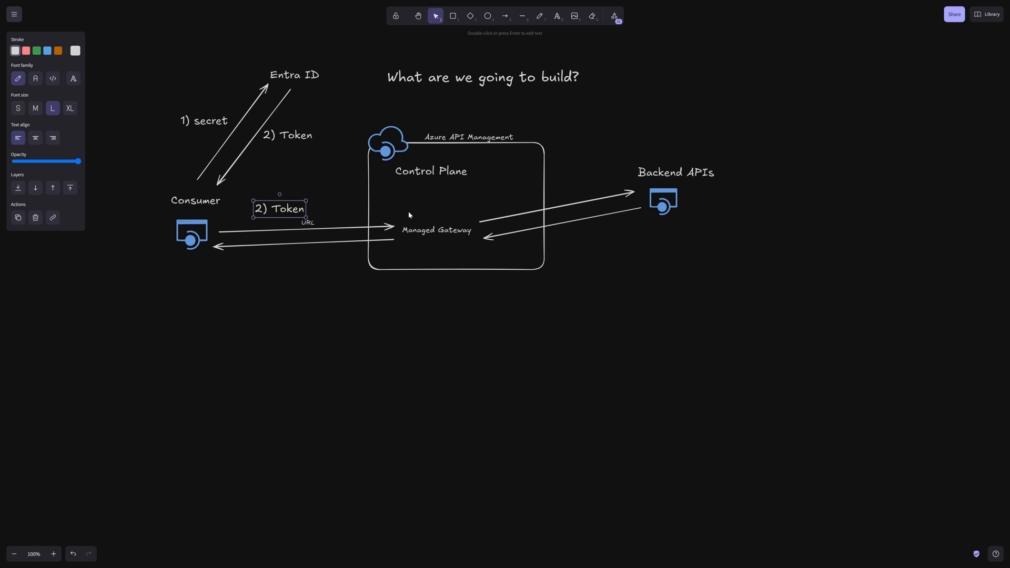
double_click(266, 209)
key(Home)
key(Delete)
text(3)
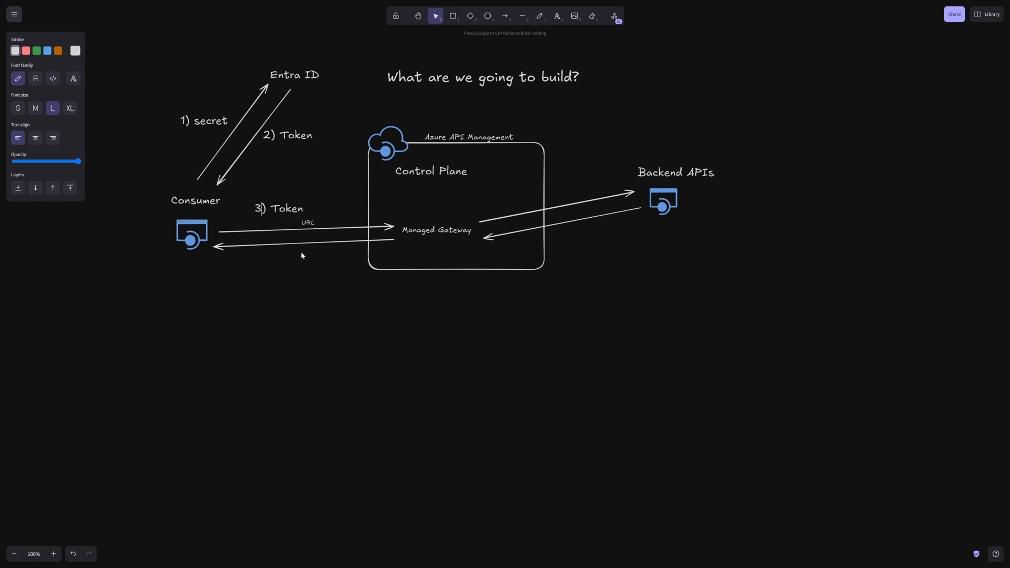
Step: Change the label numbered 3 above the URL text to read "3) Call + Token"
key(End)
key(ctrl+shift+Left)
text(Call + Token)
click(626, 111)
Step: Add the text "Policies" above Managed Gateway inside the Azure API Management box
click(557, 15)
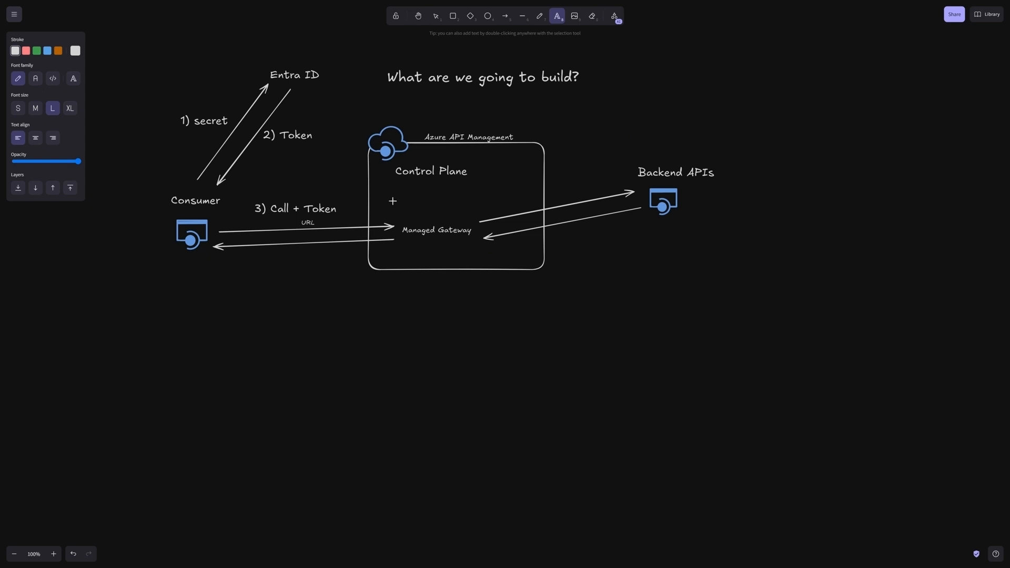
click(386, 216)
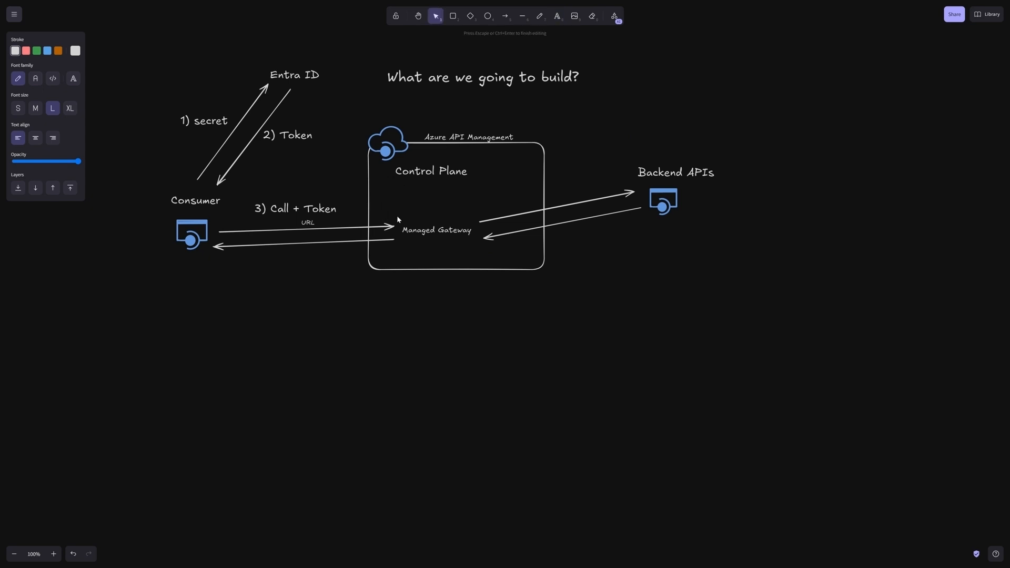
text(Poclies)
key(ctrl+a)
text(Policies)
key(Escape)
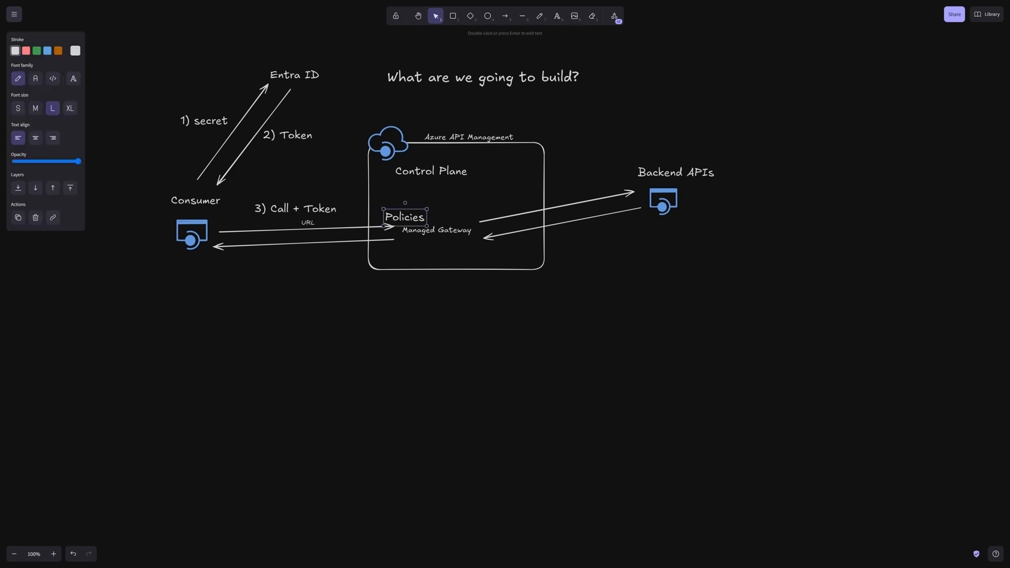
Step: Set the Policies text to the small font size and shift it slightly up, away from the incoming arrow
click(18, 108)
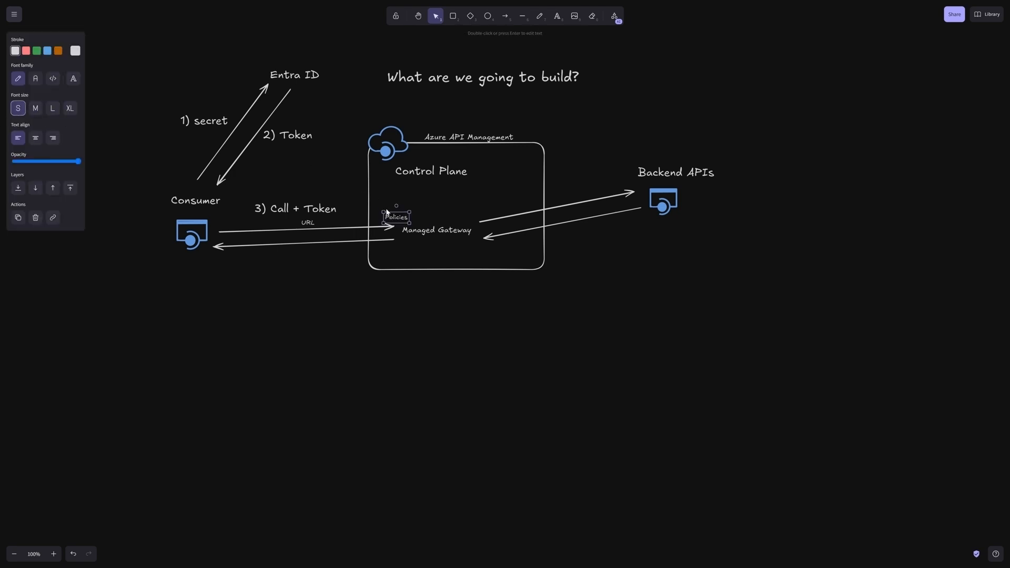
drag(395, 215, 388, 211)
click(411, 307)
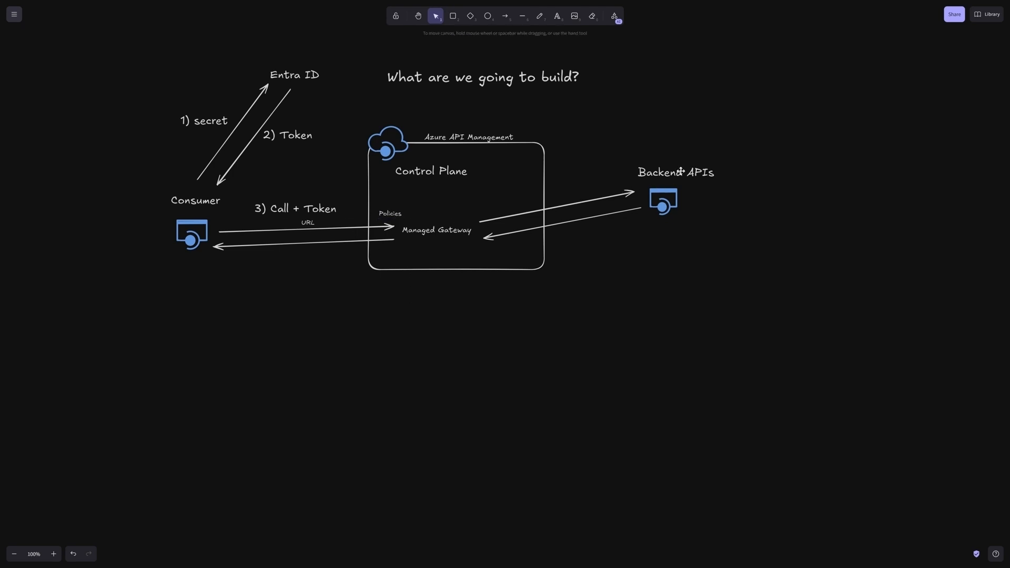
Step: Duplicate the small Policies text beside the Backend APIs icon and change the copy to "PetStore"
click(559, 18)
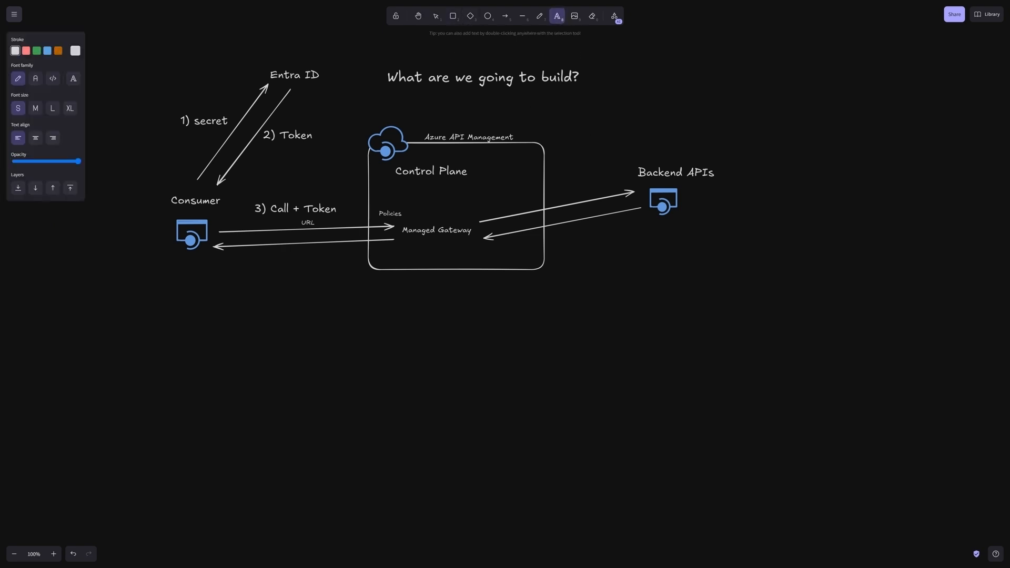
click(392, 213)
click(664, 253)
key(ctrl+v)
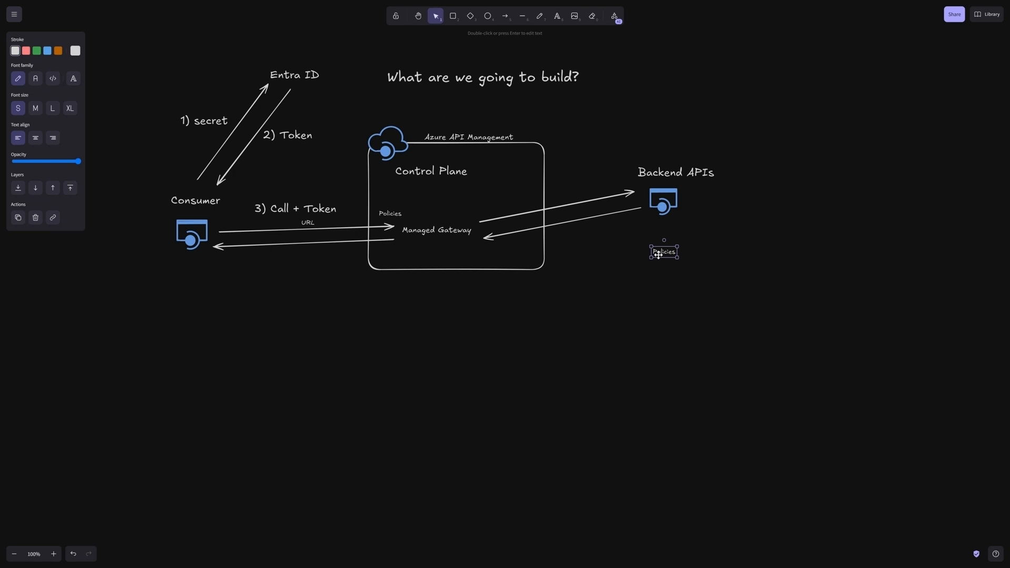
drag(665, 253, 706, 209)
double_click(706, 209)
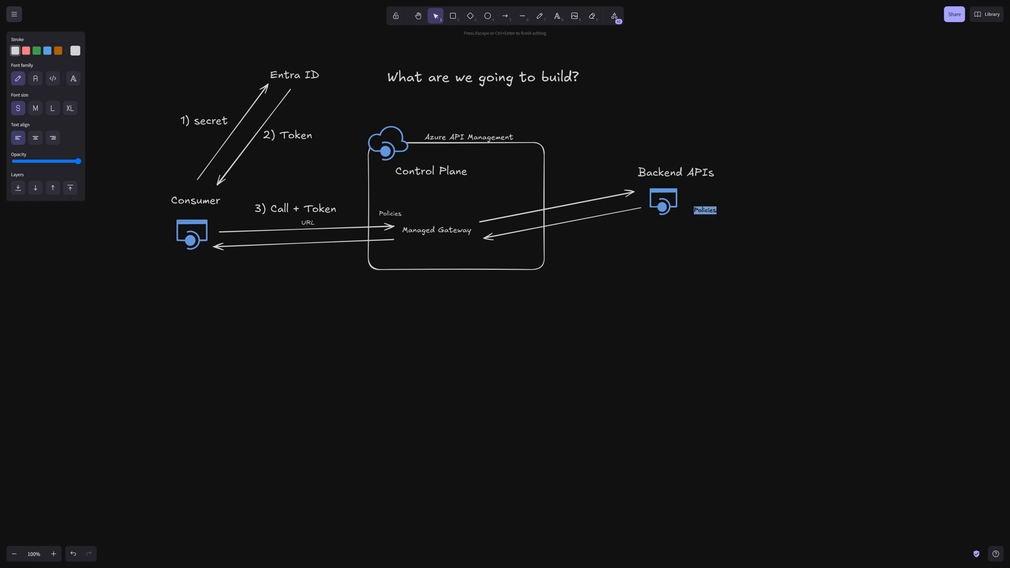
text(PetStore)
click(705, 239)
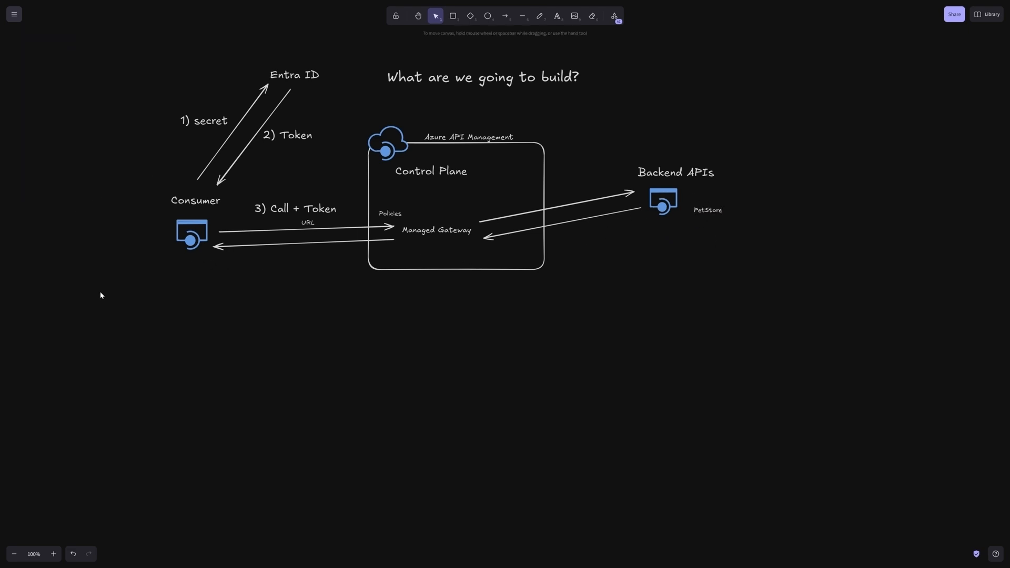
Step: Duplicate the "3) Call + Token" label and place the copy above the arrow from Managed Gateway to Backend APIs
click(268, 212)
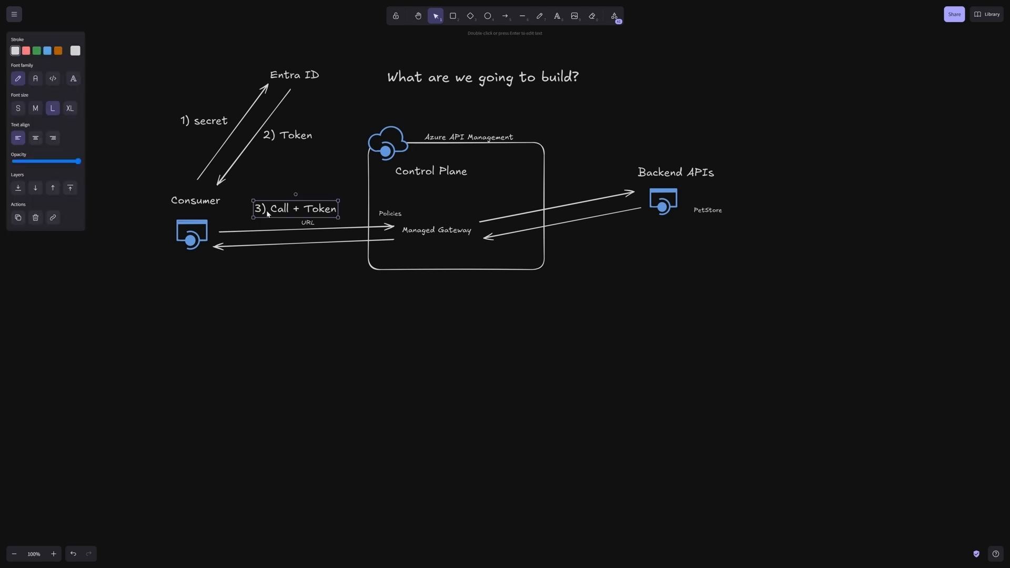
key(ctrl+c)
key(ctrl+v)
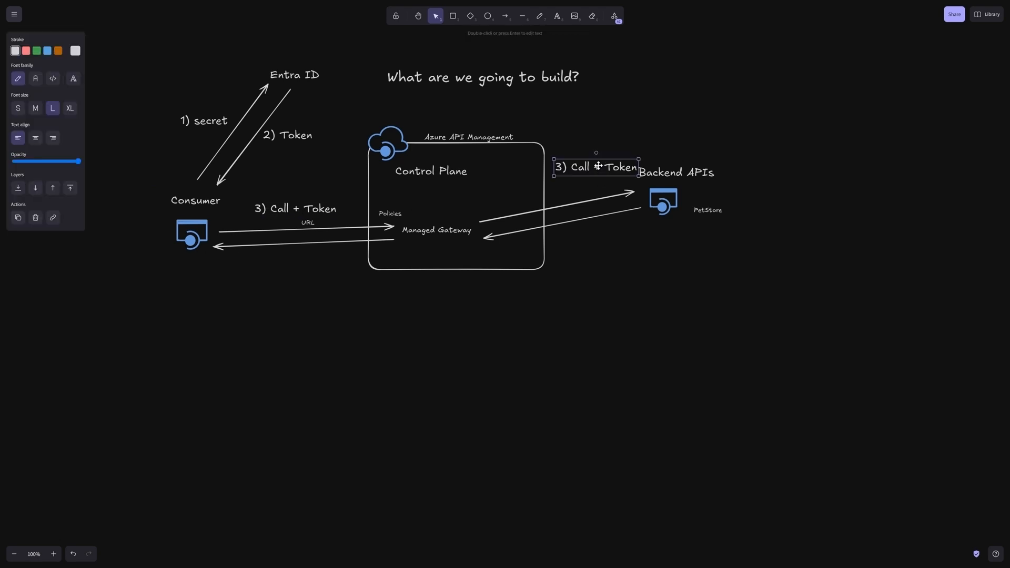
drag(561, 169, 633, 193)
Step: Change the copied label above the arrow to Backend APIs to "4) Call"
double_click(554, 190)
text(4)
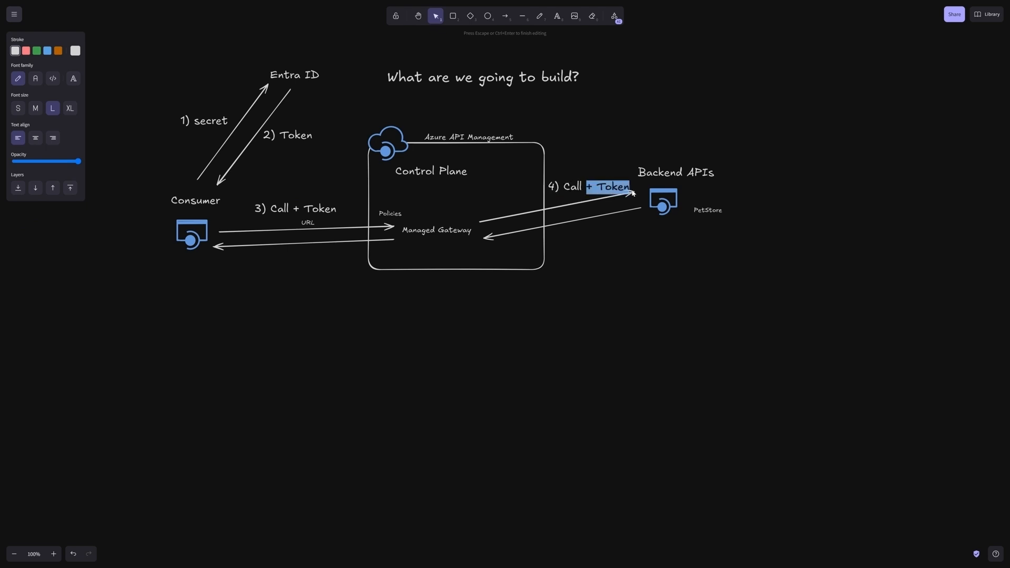
key(BackSpace)
click(602, 221)
click(571, 188)
click(607, 275)
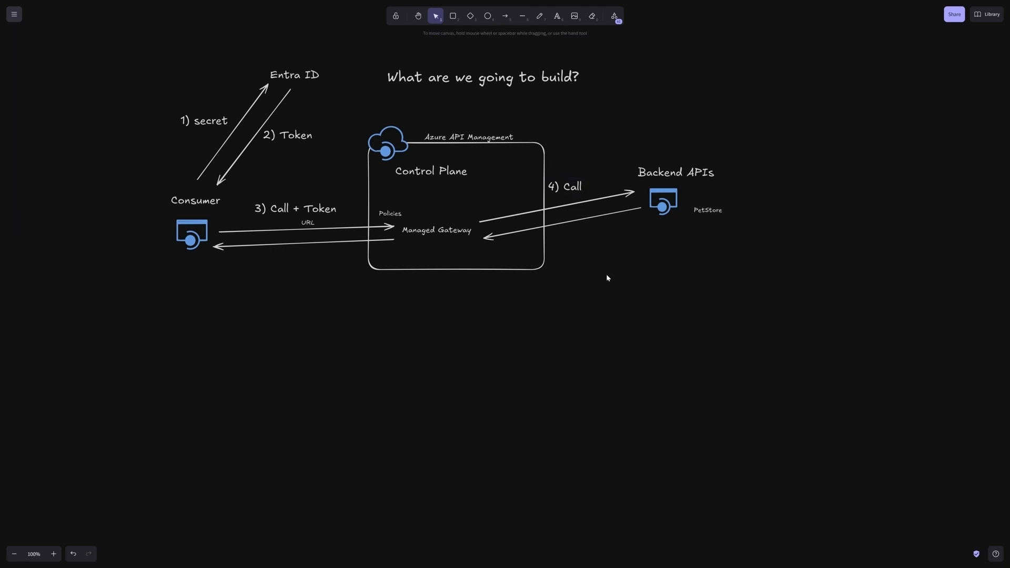
Step: Paste a copy of the "4) Call" label below the return arrow from Backend APIs and change it to "4) Response"
key(ctrl+v)
drag(607, 273, 585, 254)
key(Return)
text(Resp)
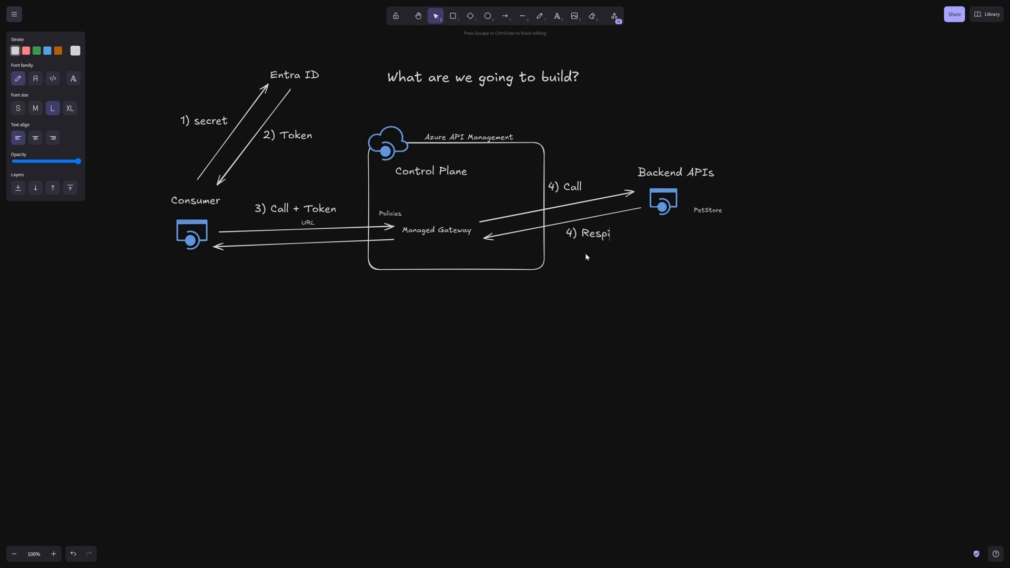
text(onse)
click(585, 257)
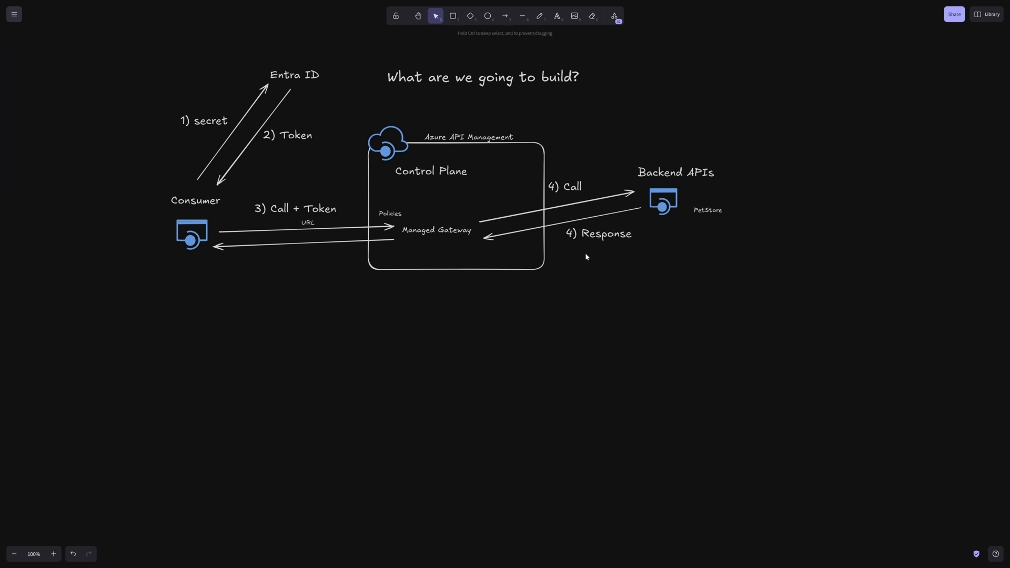
Step: Renumber the Response label below the Backend APIs return arrow to "5) Response"
click(565, 230)
key(Return)
key(Home)
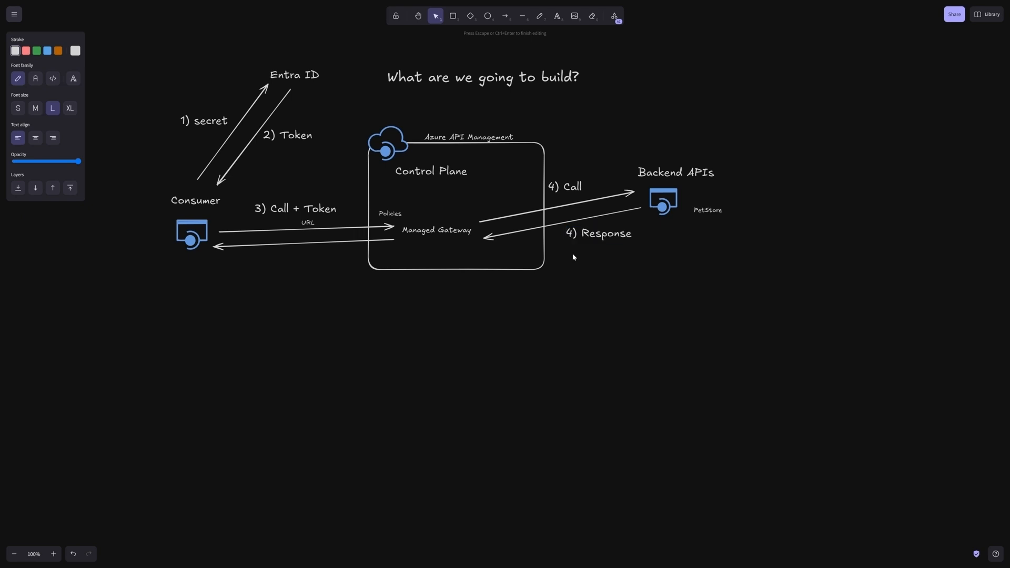
key(Delete)
text(5)
click(622, 281)
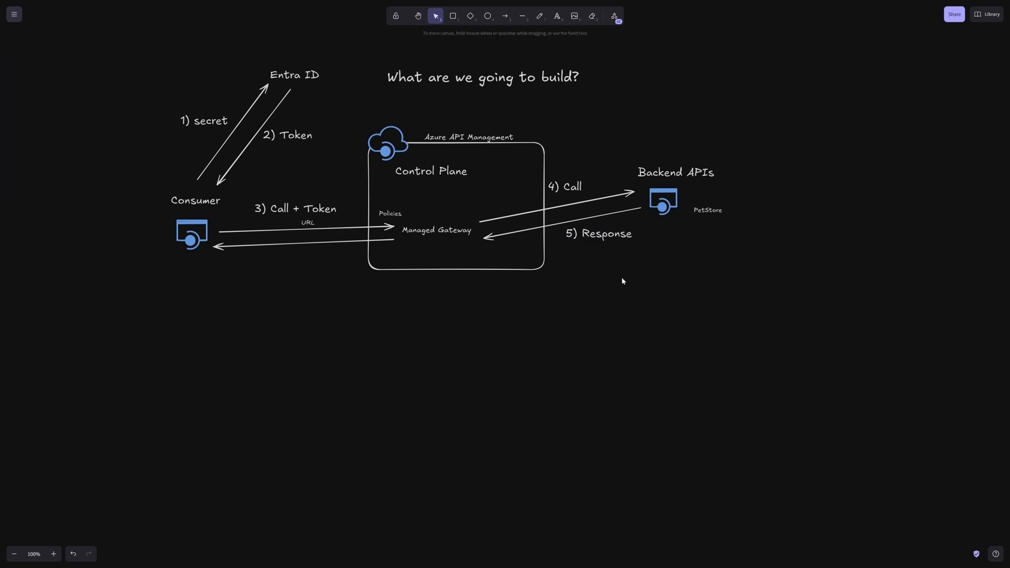
Step: Duplicate the "5) Response" label below the return arrow to Consumer and change the copy to "6) Response"
click(611, 240)
click(295, 262)
key(ctrl+v)
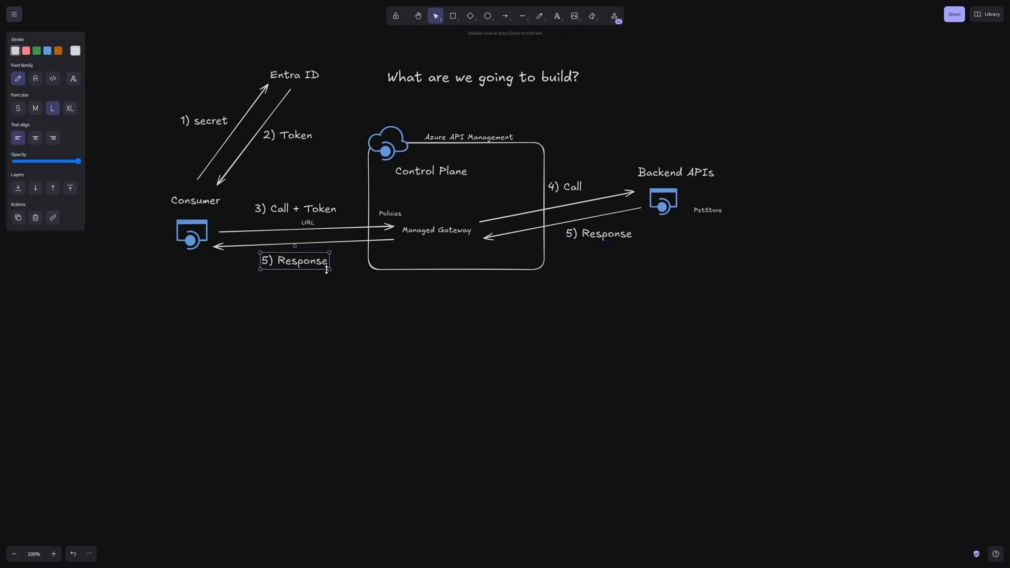
double_click(274, 261)
click(268, 261)
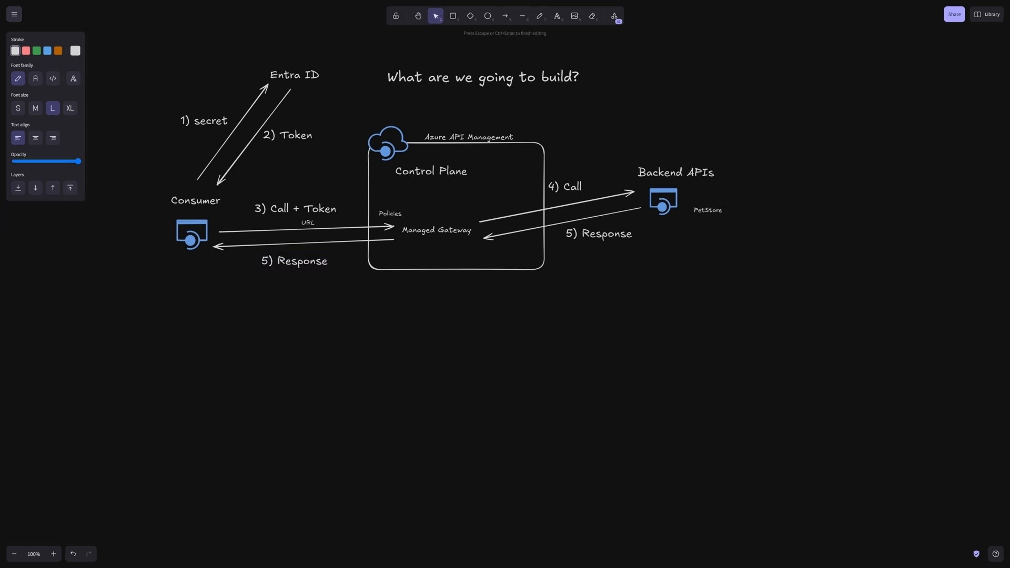
key(BackSpace)
text(6)
click(286, 288)
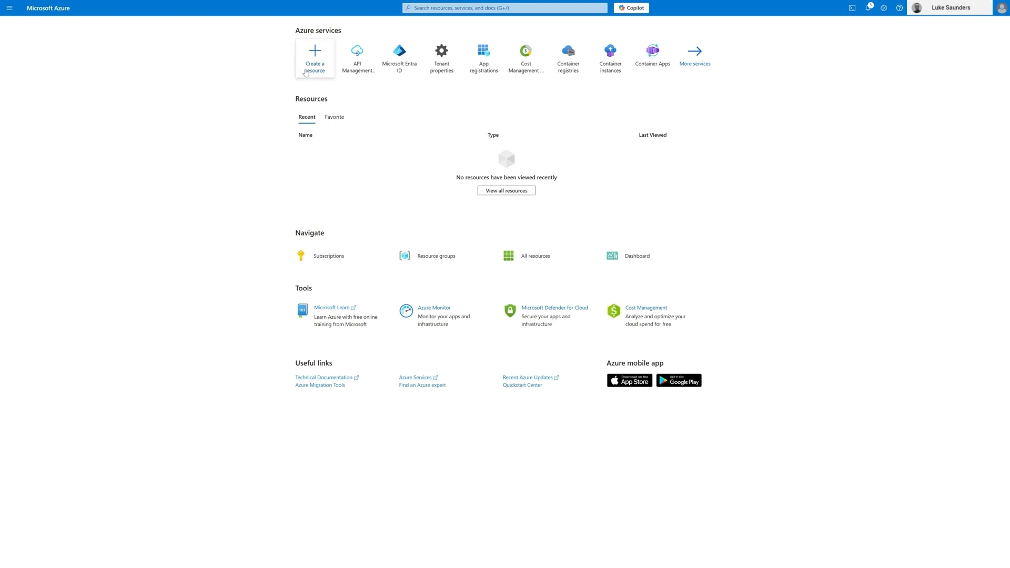
Step: In the Azure portal, search the marketplace for "api management service" and start creating an API Management resource
click(314, 68)
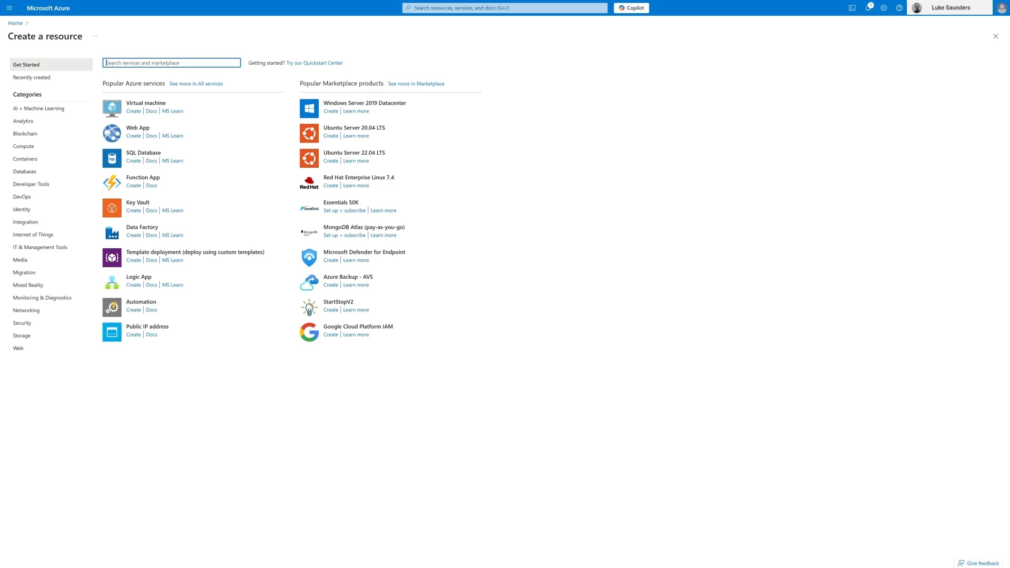
text(api man)
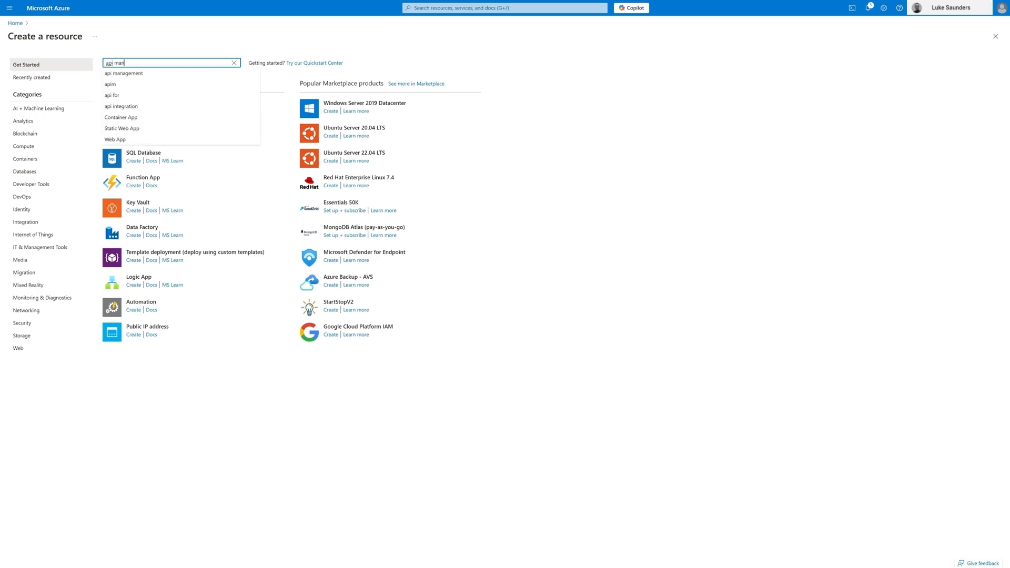
key(Down)
key(Down)
key(Return)
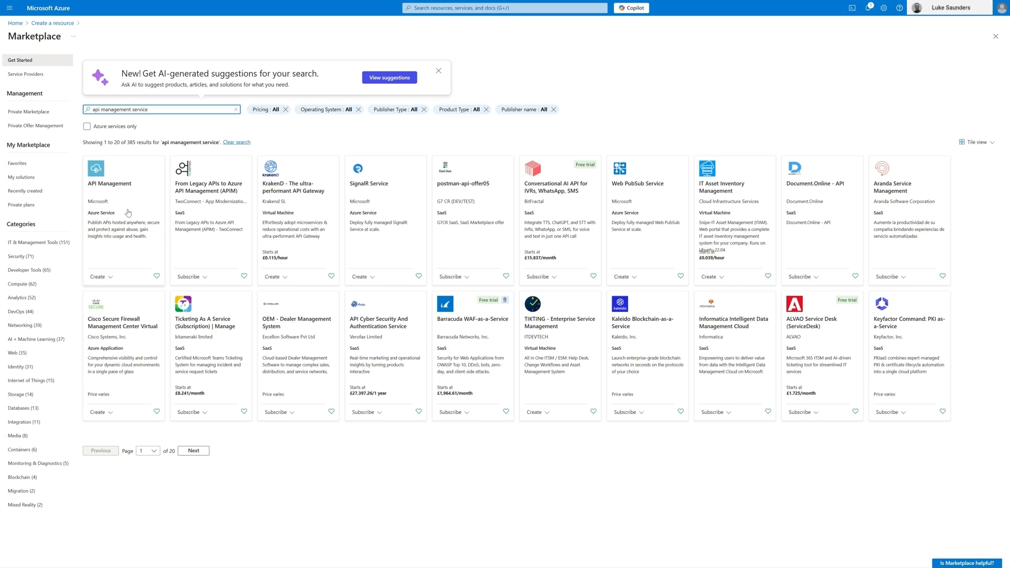
click(108, 278)
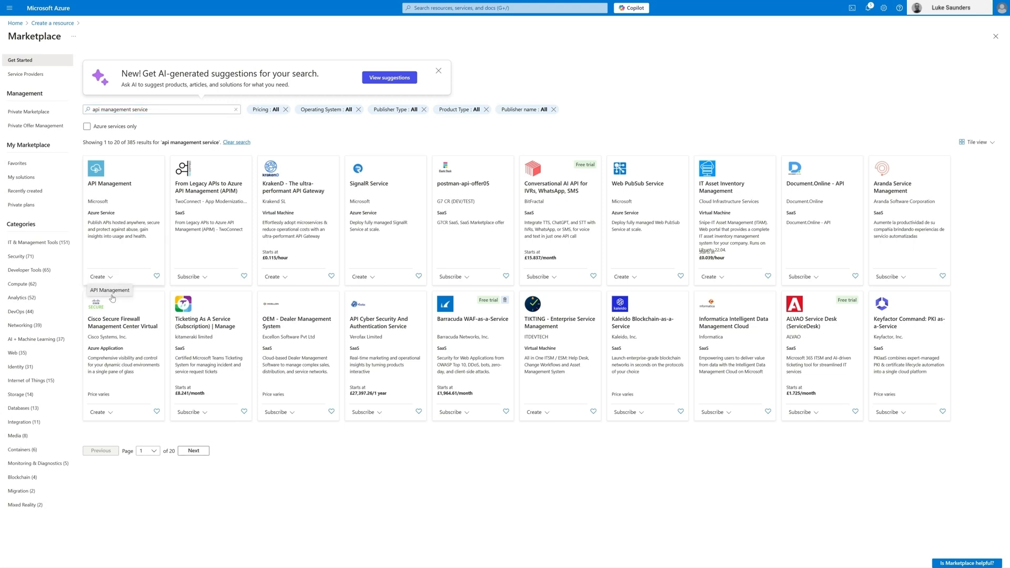
click(106, 290)
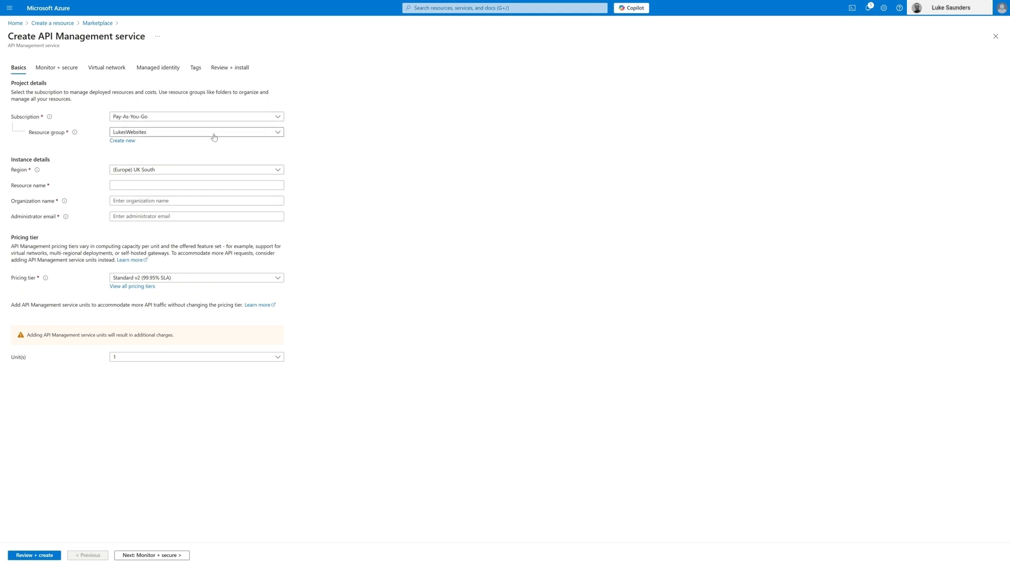
Step: Choose the demos resource group and name the API Management resource "lukeapimanager1"
click(251, 136)
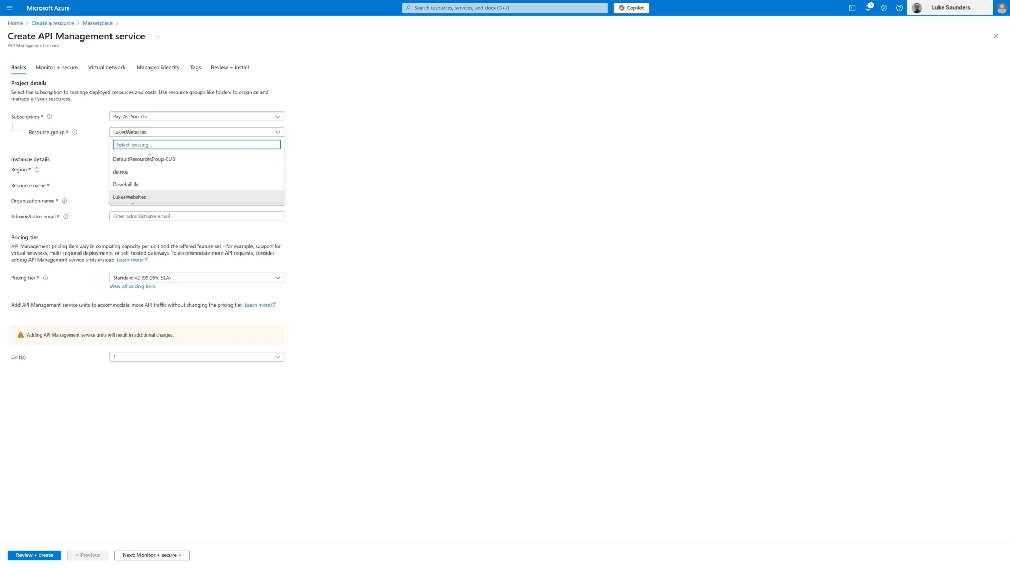
click(129, 171)
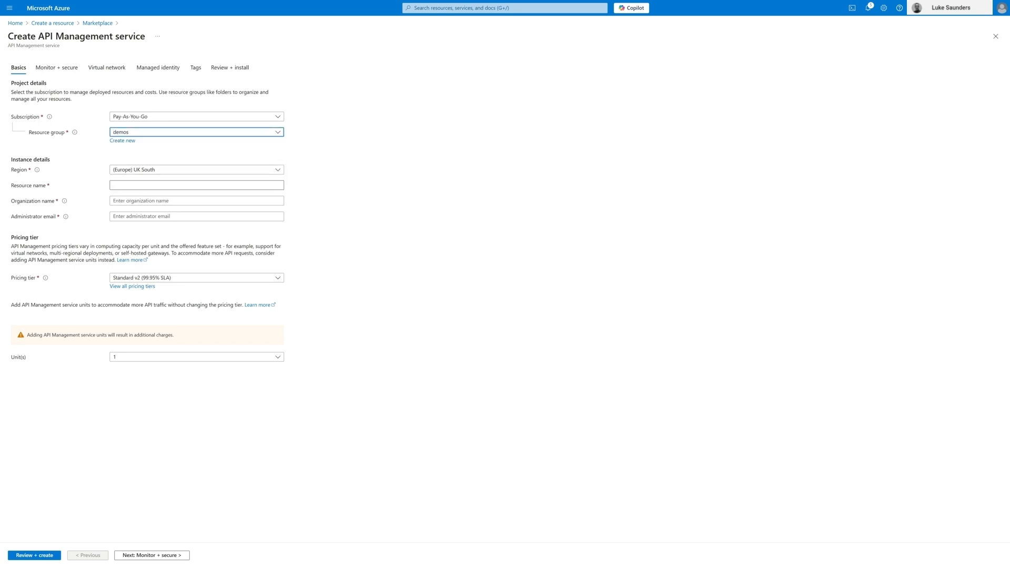
click(158, 186)
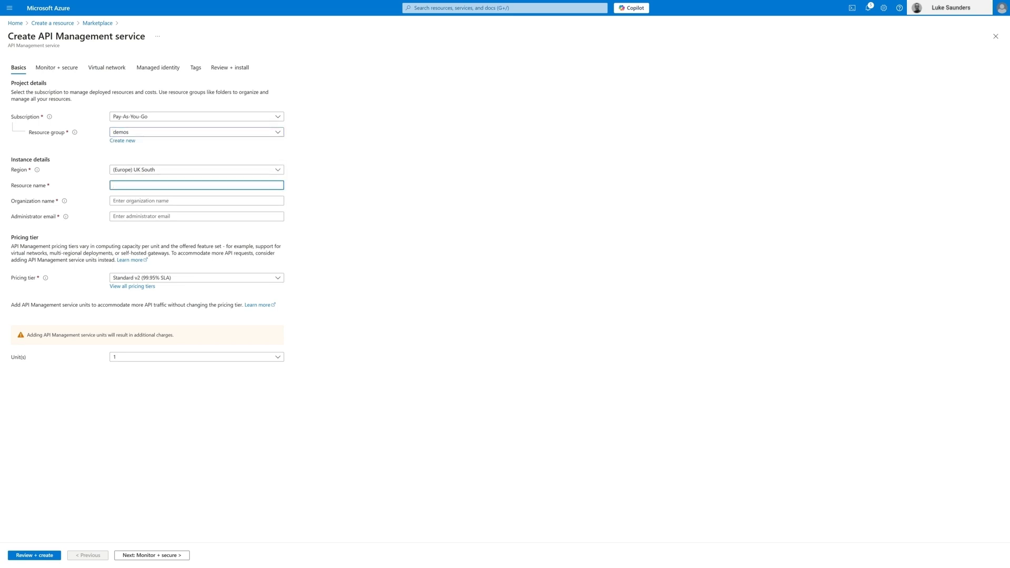
text(lukeapimanager)
drag(150, 186, 75, 187)
click(163, 209)
click(163, 185)
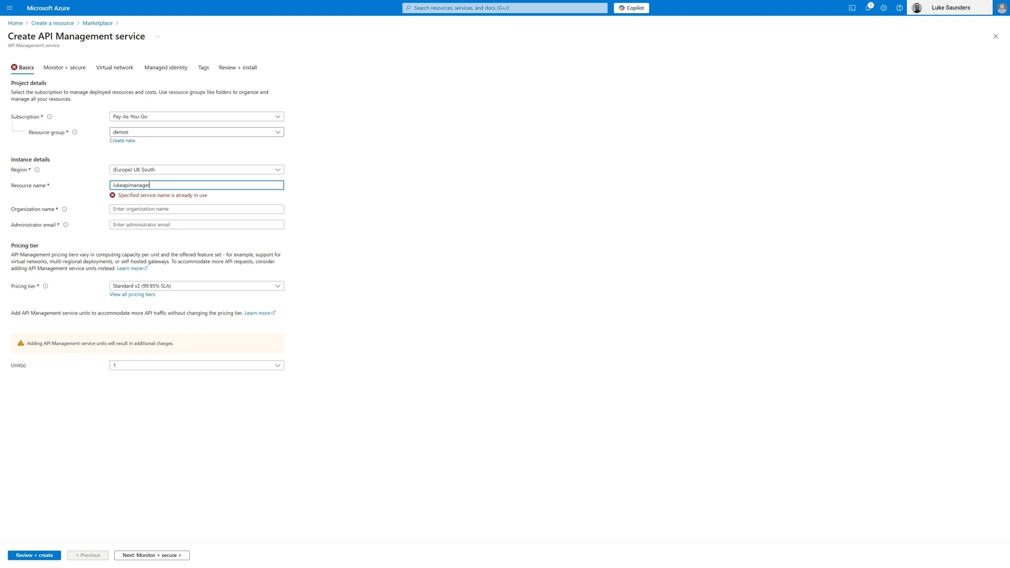
text(1)
Step: Set the organization name to "lukeapimanager1" and fill in the administrator's email
click(162, 198)
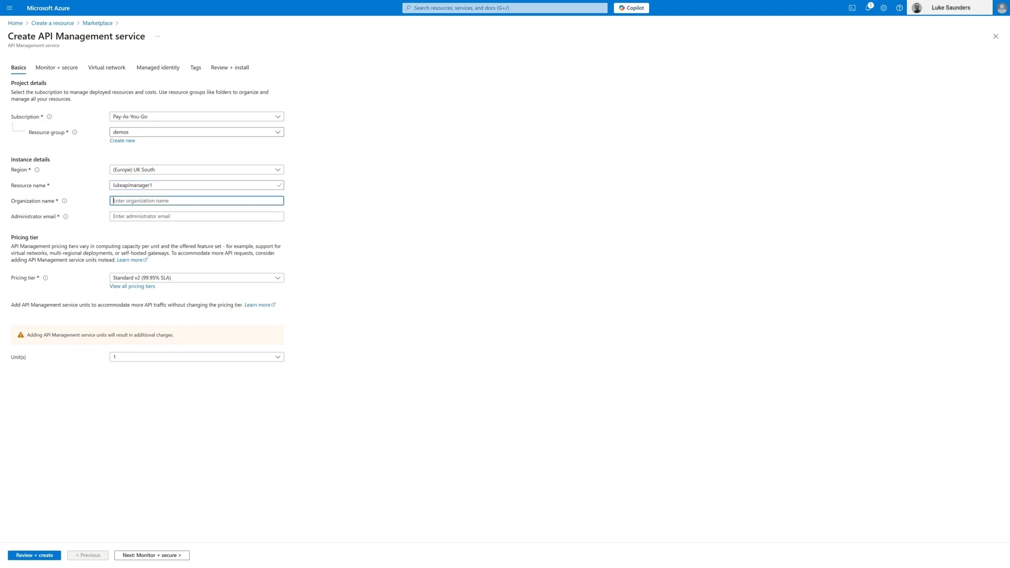
key(shift+Tab)
key(Tab)
key(ctrl+v)
key(Tab)
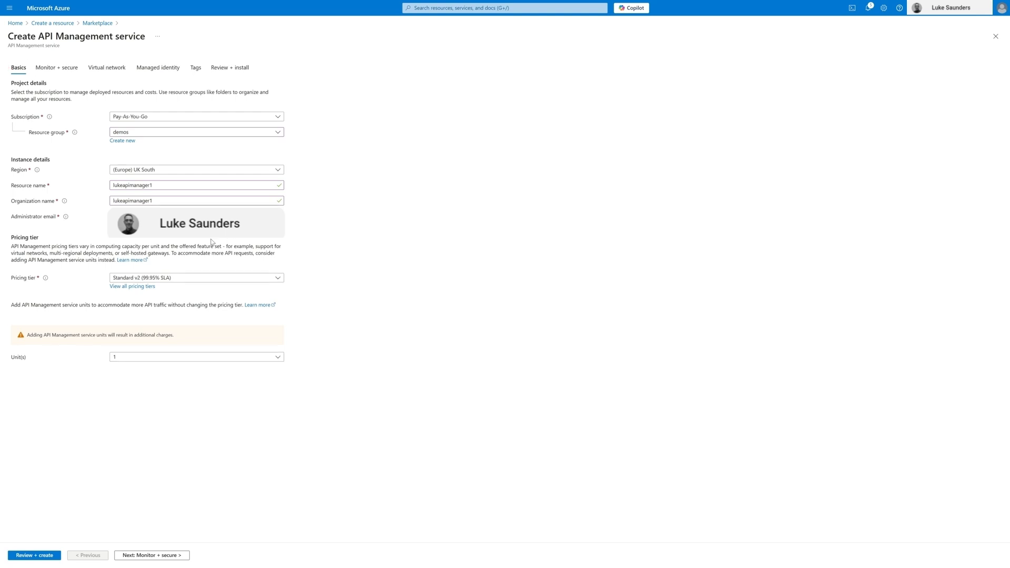
Step: Select the Consumption (99.95% SLA) pricing tier, then review and create the API Management service
click(248, 278)
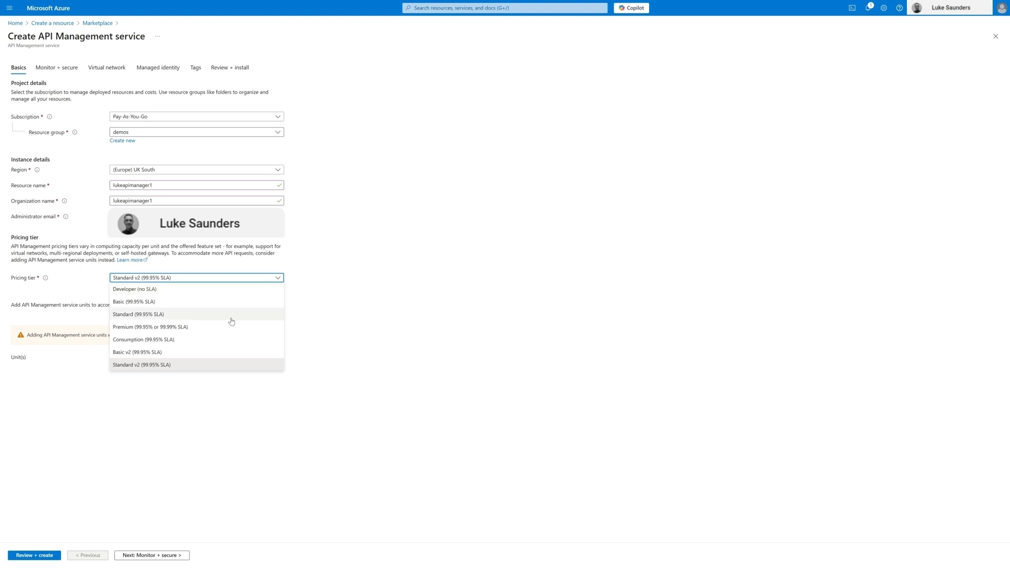
click(177, 340)
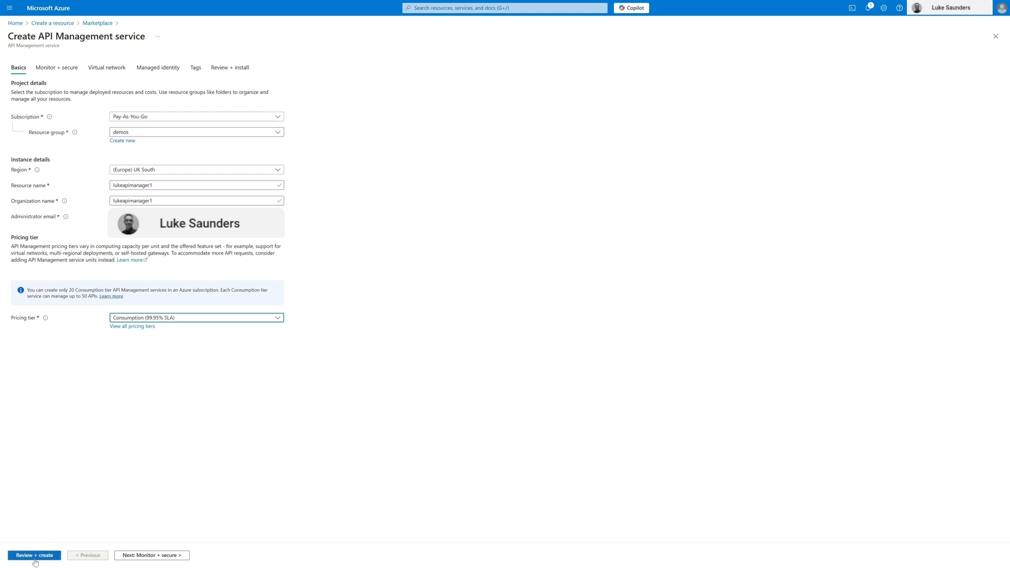
click(42, 560)
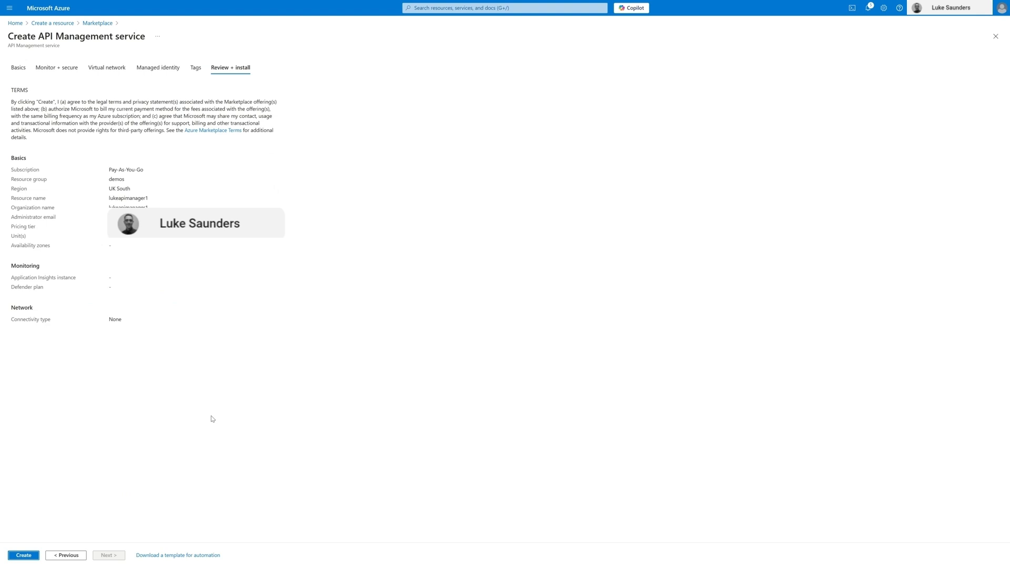
click(25, 558)
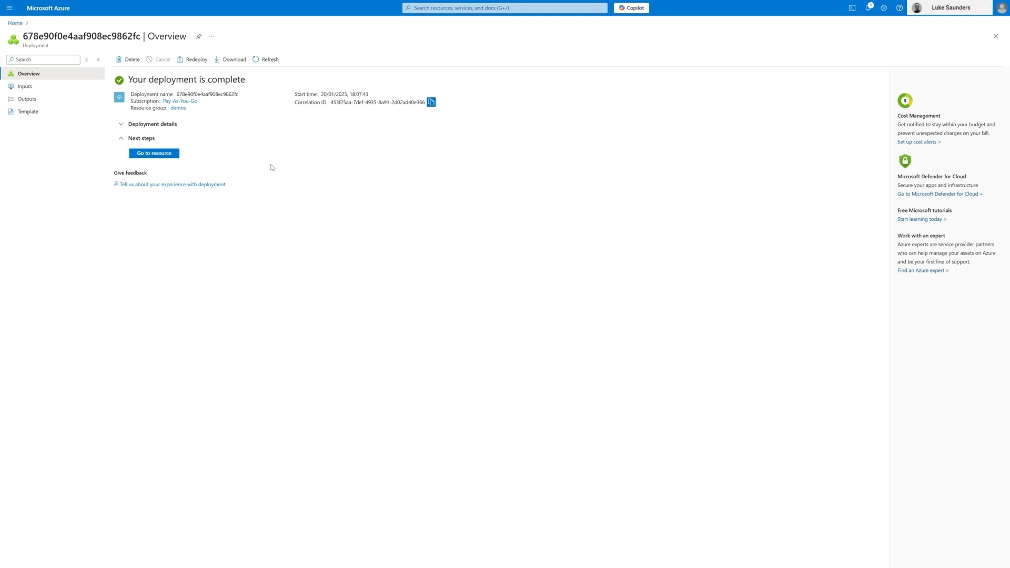
Step: Open the deployed lukeapimanager1 resource and look through its overview, APIs and Named values pages
click(173, 155)
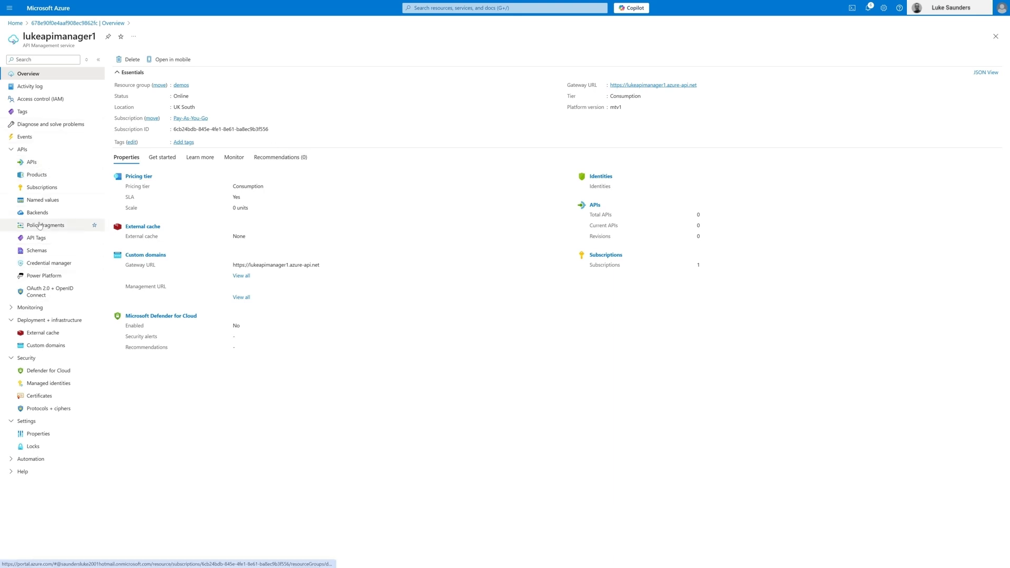
click(43, 163)
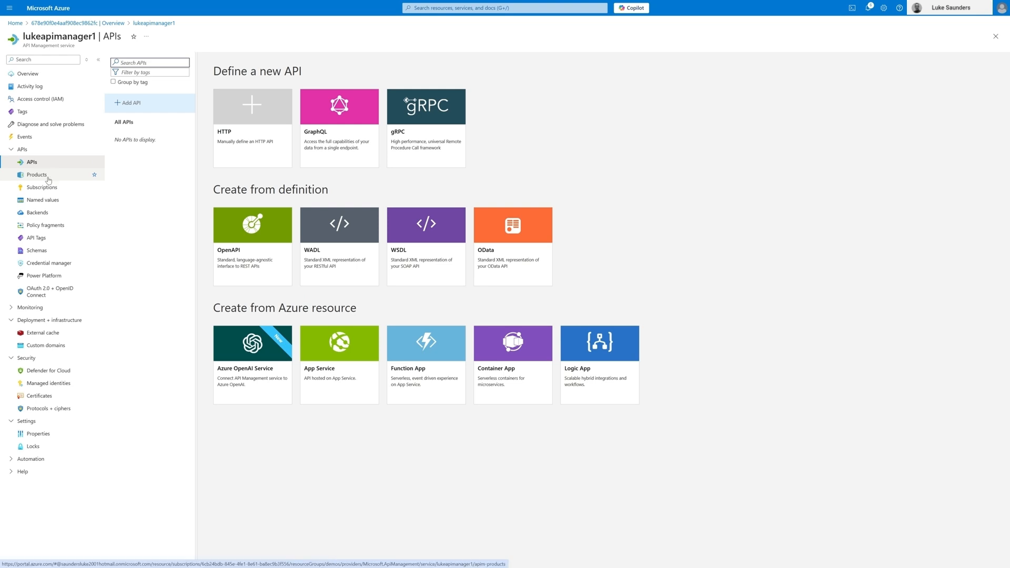
click(43, 200)
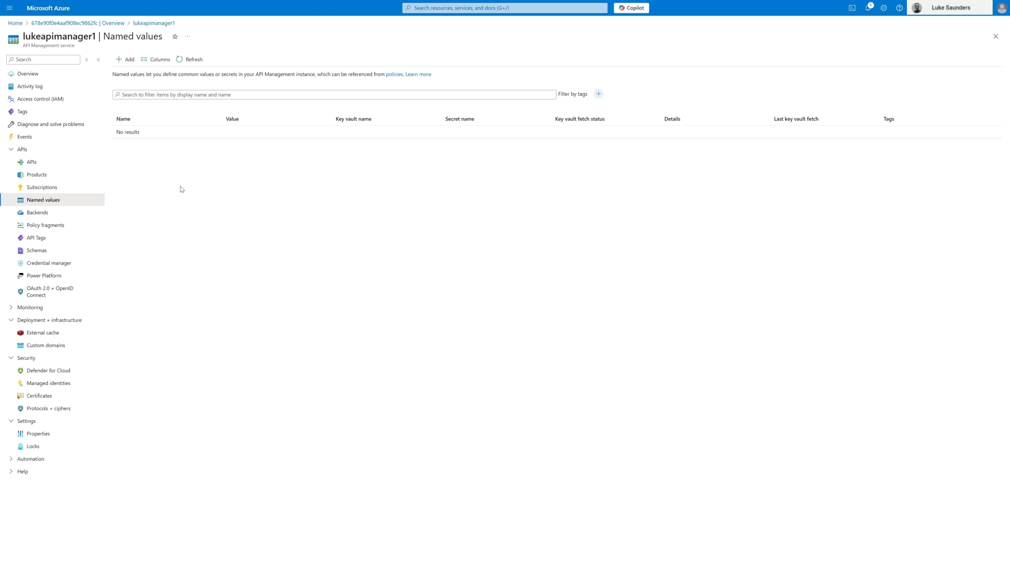
click(38, 165)
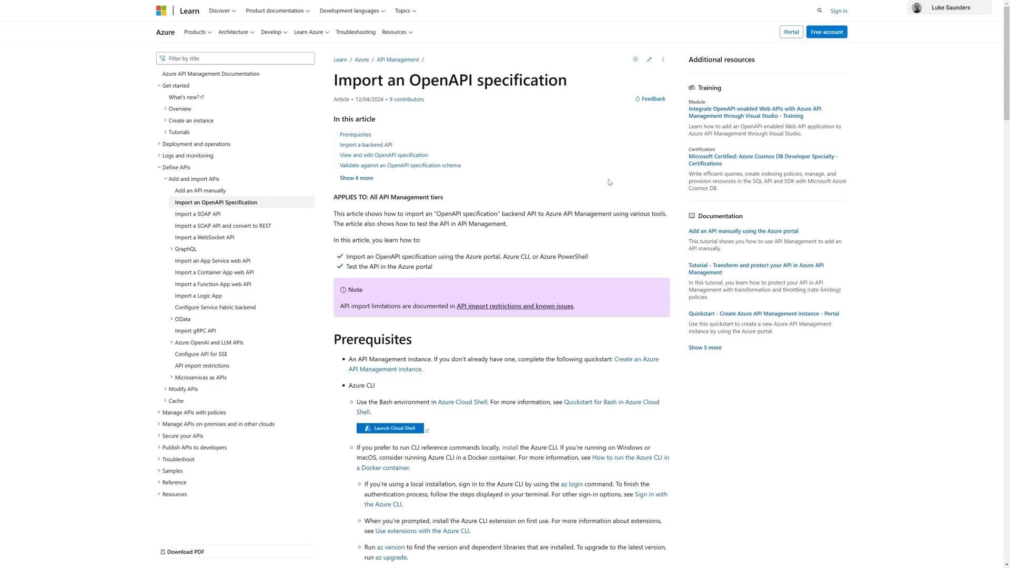
Step: In the Microsoft Learn article "Import an OpenAPI specification", read the prerequisites and the instructions for importing a backend API
scroll(611, 180, down, 1)
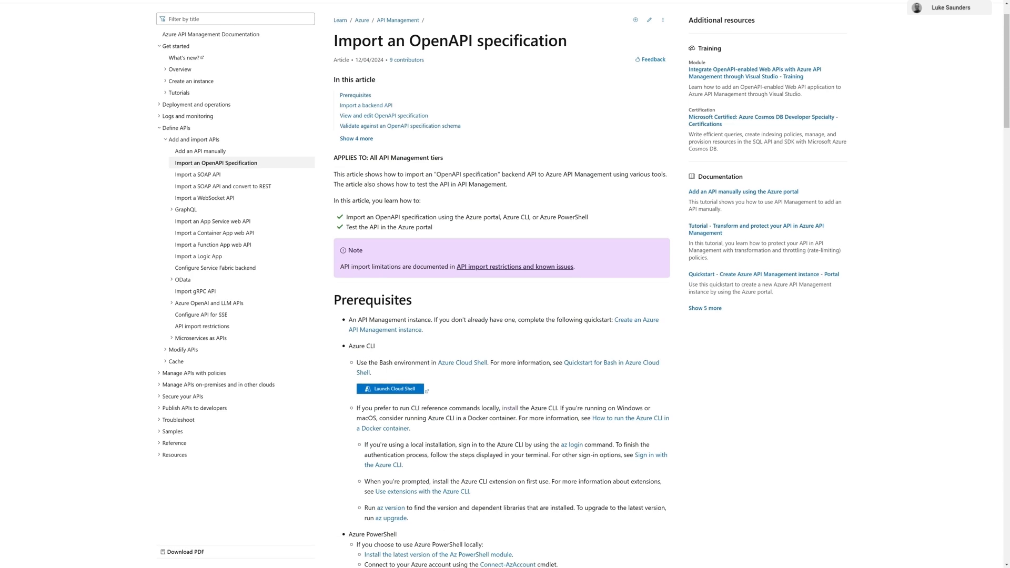
scroll(611, 179, up, 1)
scroll(610, 178, down, 5)
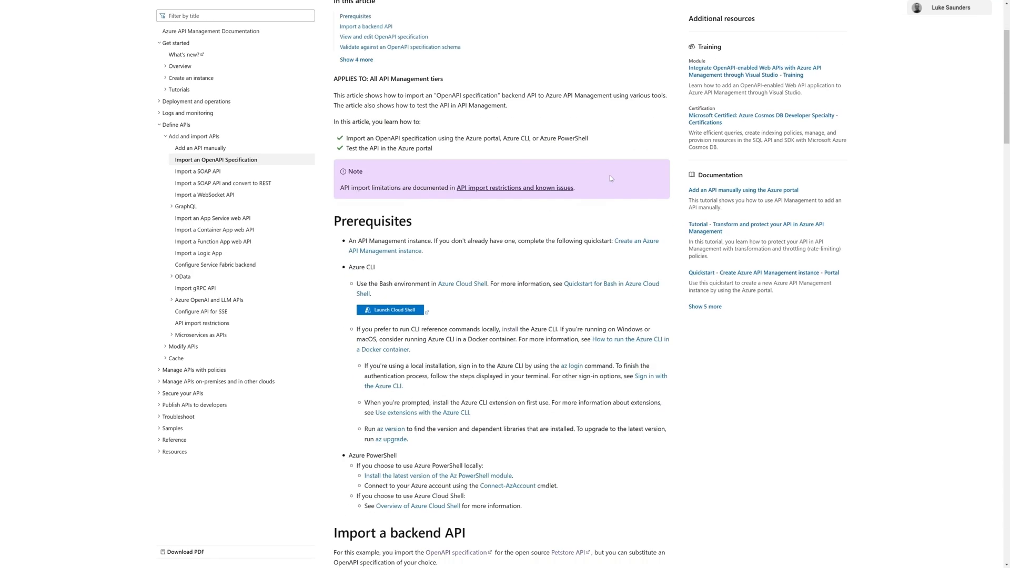
scroll(611, 179, down, 2)
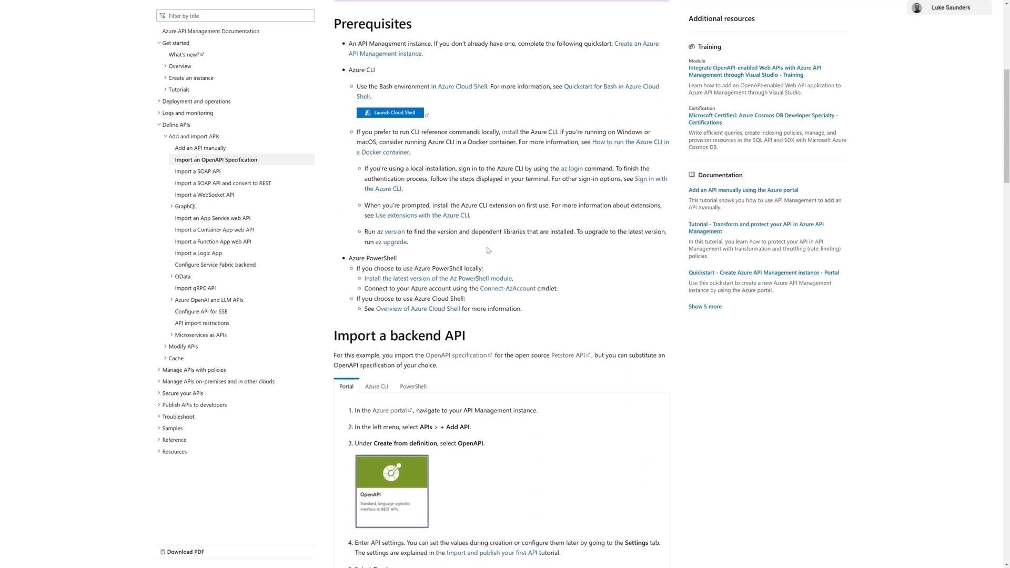
scroll(488, 250, up, 7)
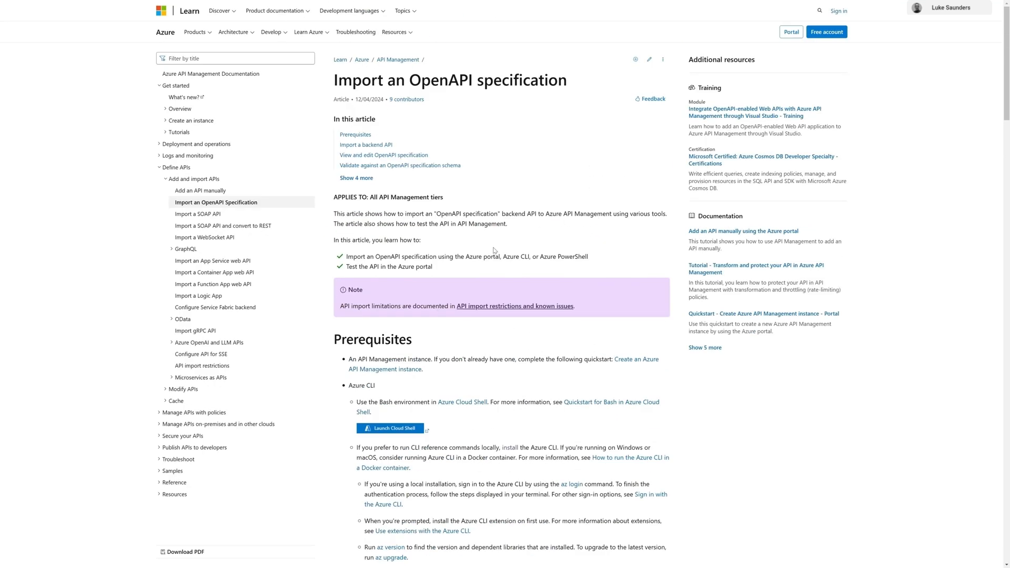
scroll(493, 250, down, 8)
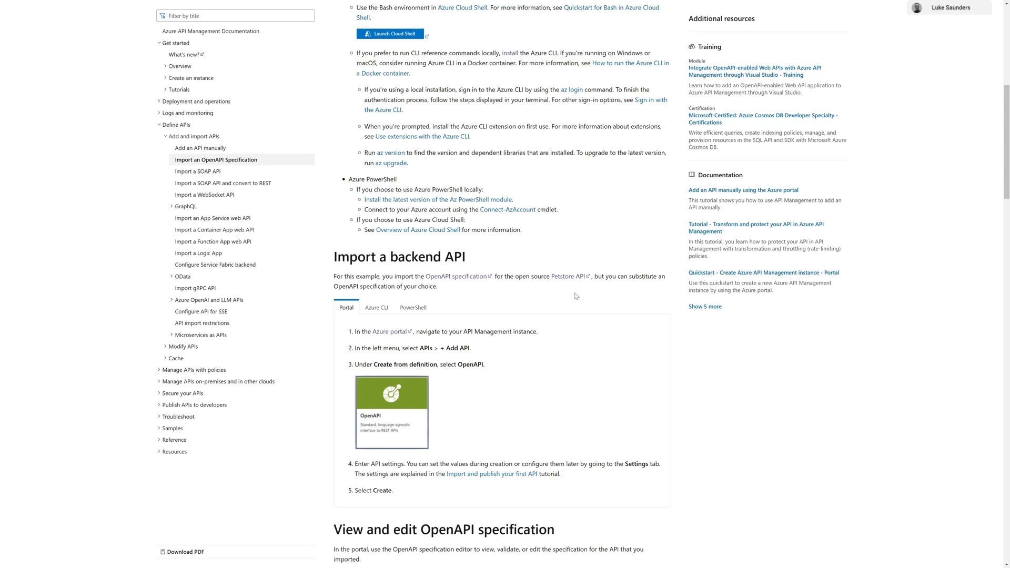
Step: Open the linked Petstore API page in Swagger and examine its pet, store and user endpoints
click(567, 277)
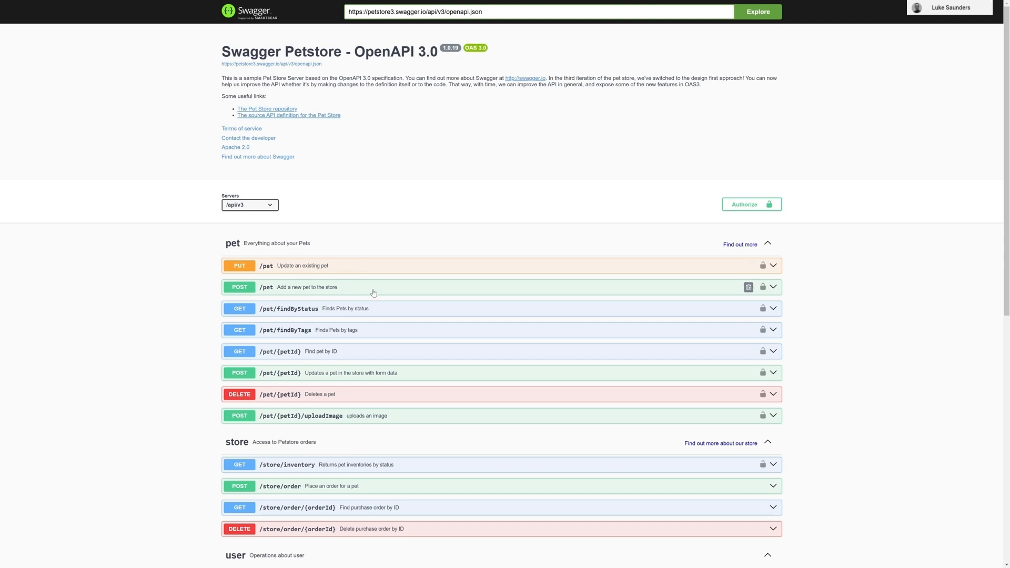
scroll(339, 400, down, 2)
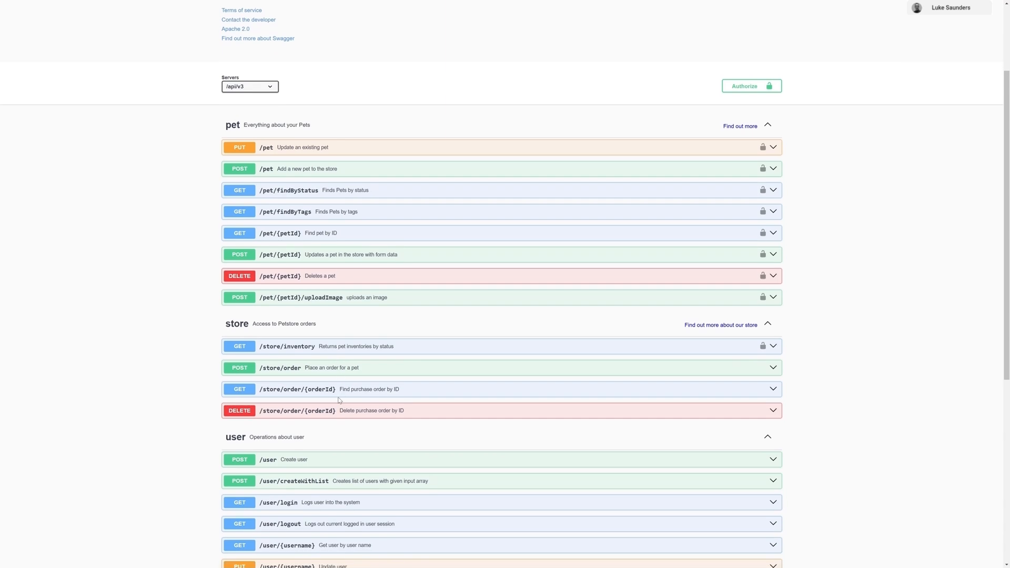
scroll(319, 470, down, 1)
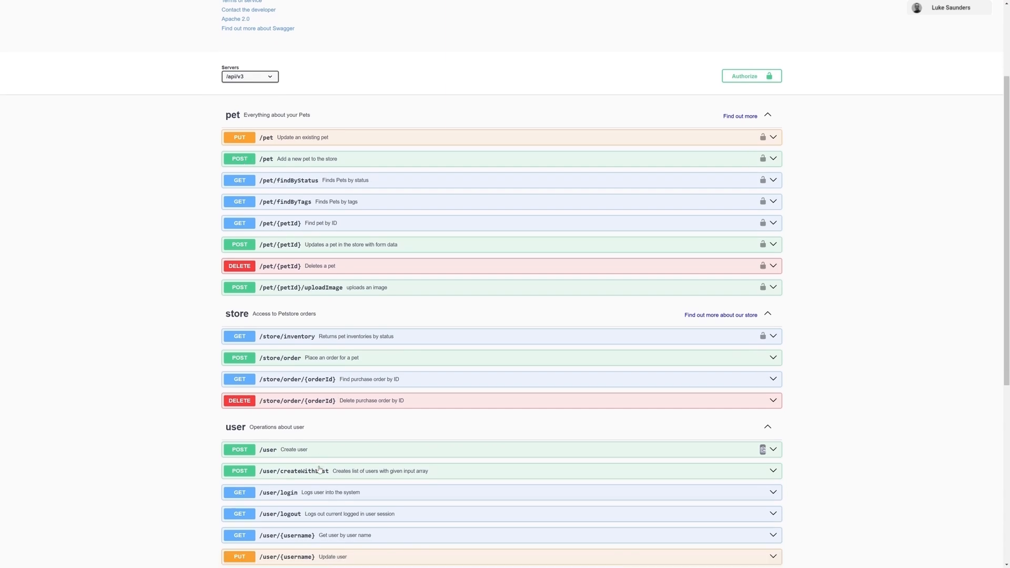
scroll(320, 470, down, 3)
scroll(315, 467, up, 6)
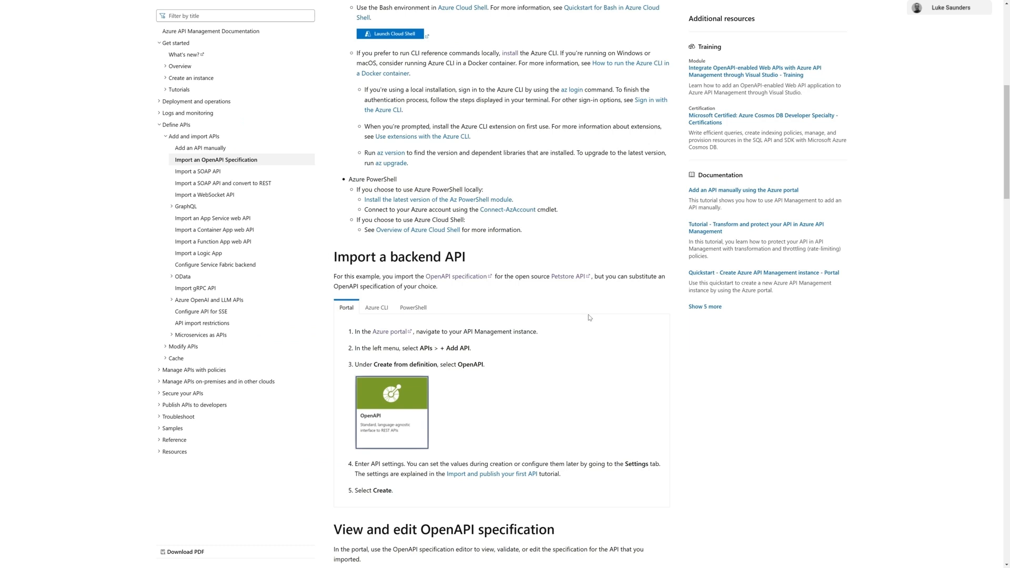
click(567, 278)
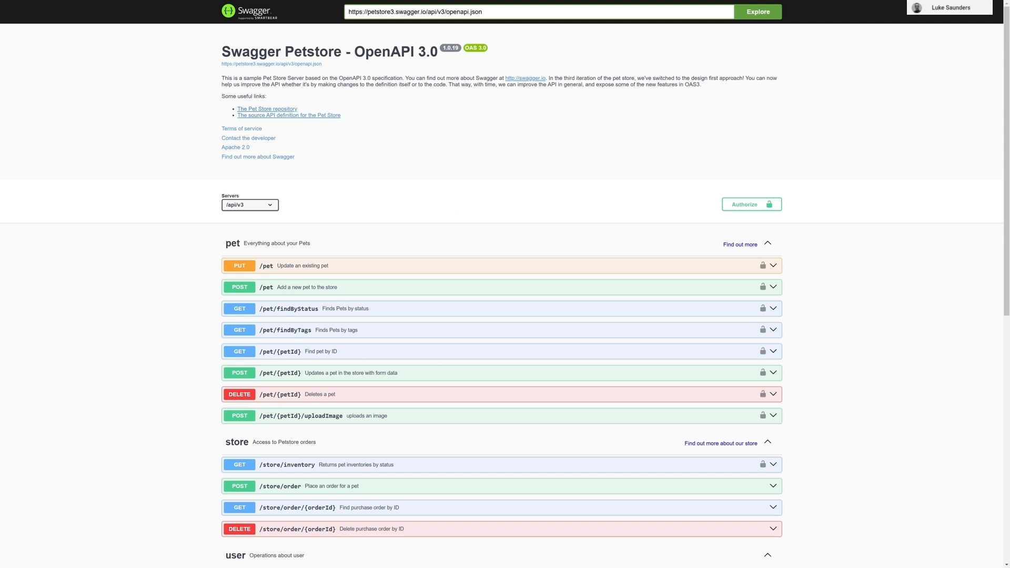
drag(492, 12, 326, 8)
key(ctrl+c)
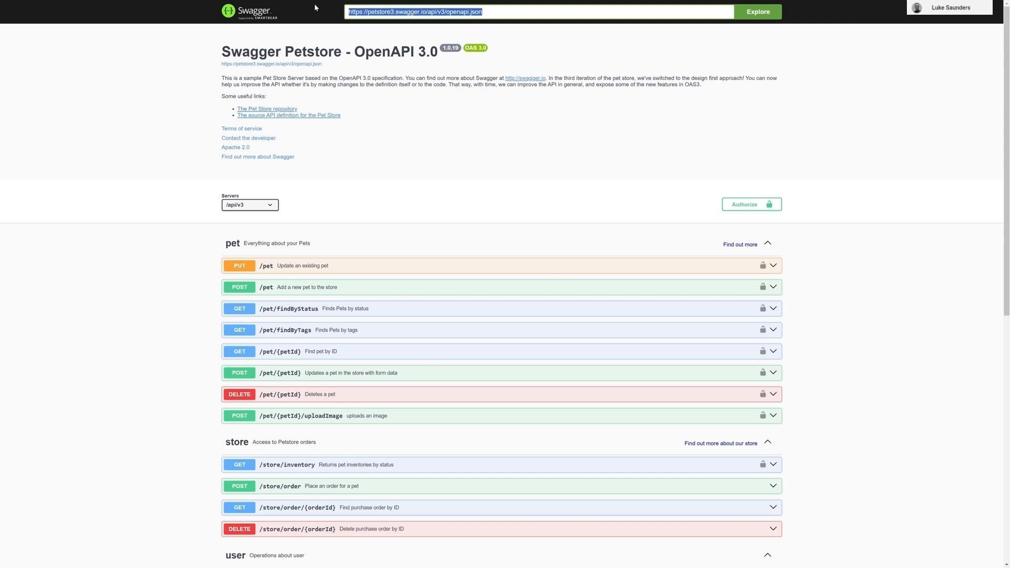
click(481, 204)
key(alt+Left)
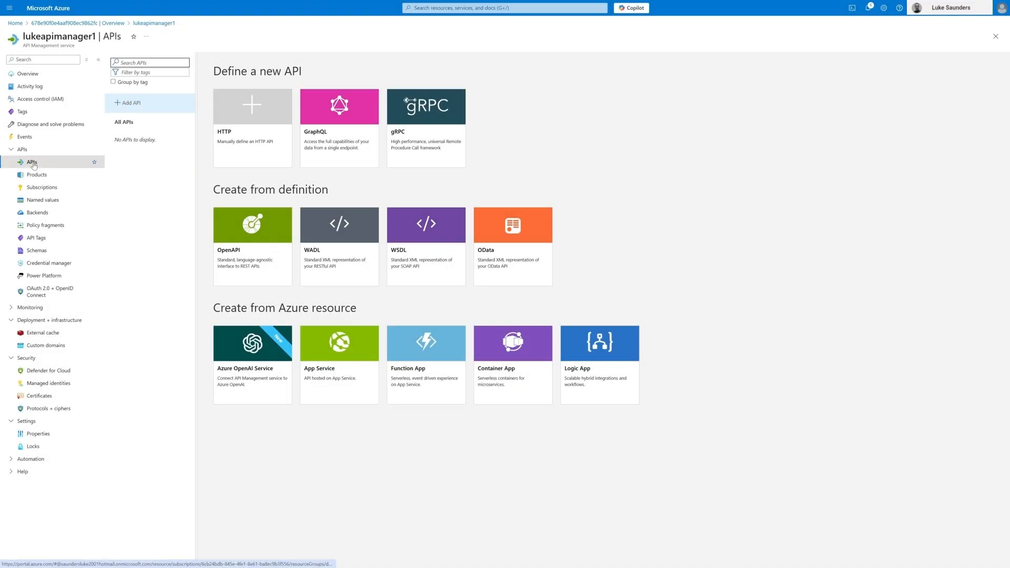
click(262, 240)
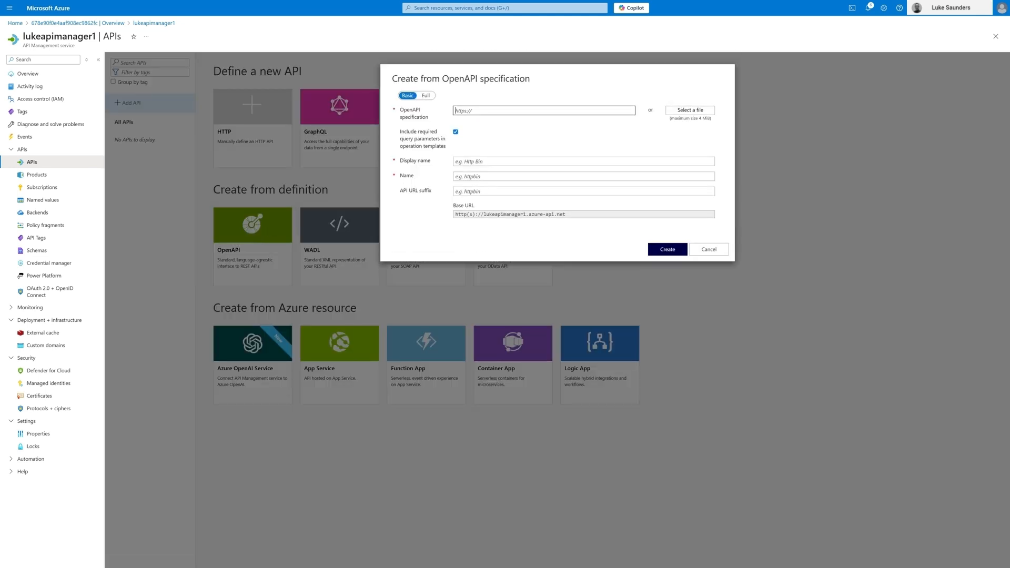
key(ctrl+v)
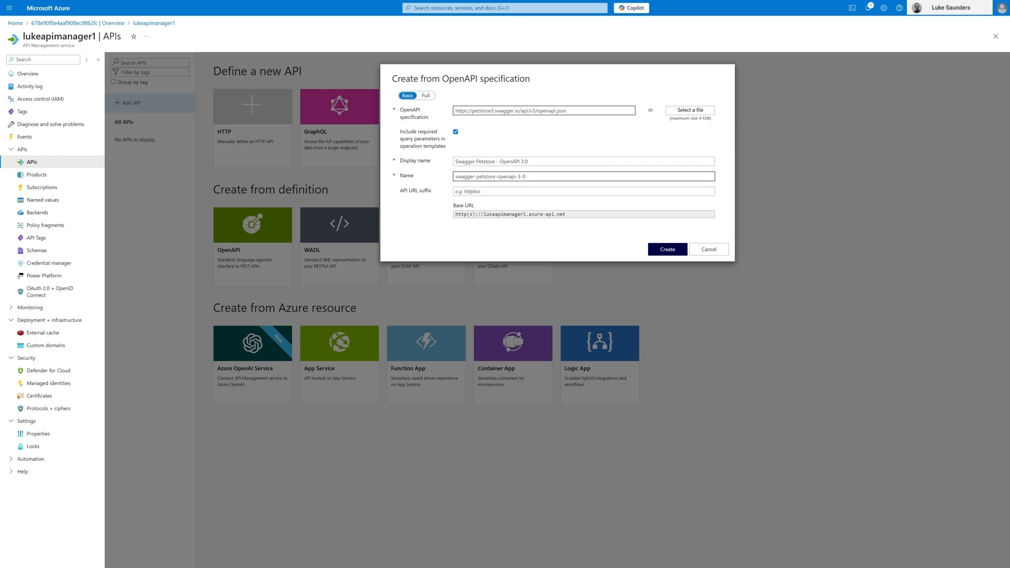
Step: Set the API URL suffix of the new Petstore API to petstore
click(583, 192)
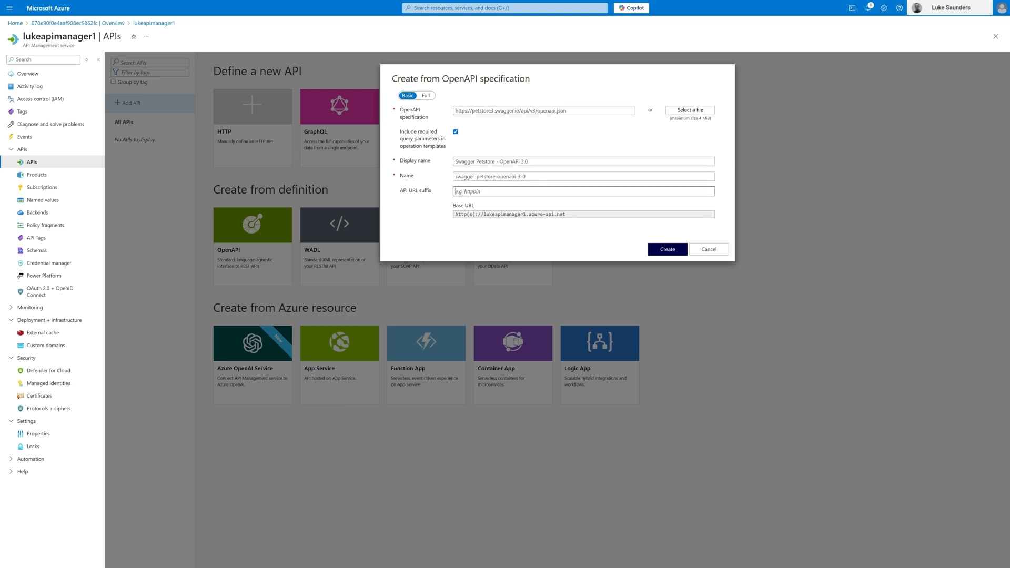
text(store)
key(ctrl+a)
text(petstopre)
key(BackSpace)
text(re)
Step: Compare the OpenAPI specification URL with the gateway base URL and its suffix, and create the Swagger Petstore API
drag(568, 110, 439, 108)
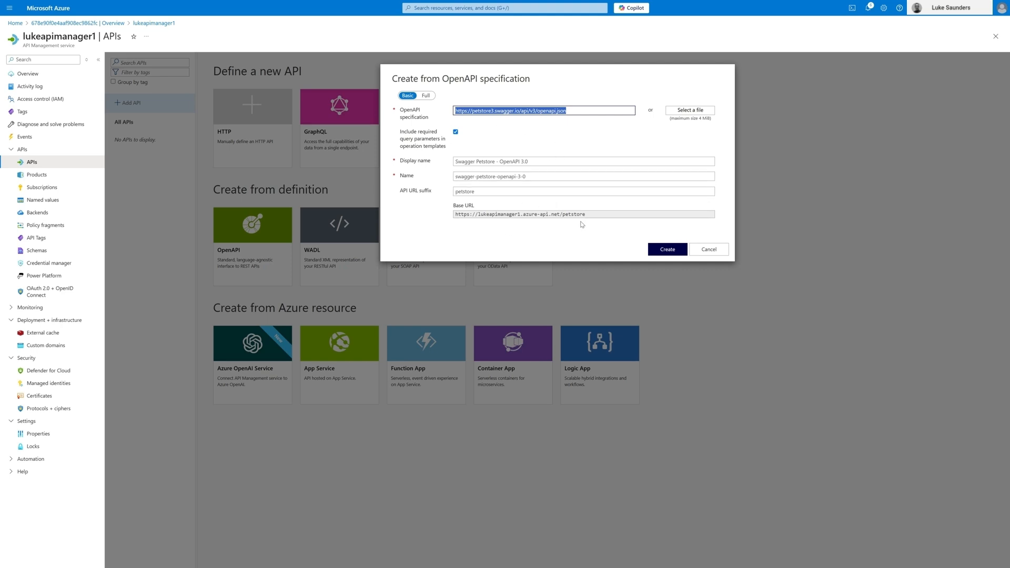
drag(560, 214, 454, 207)
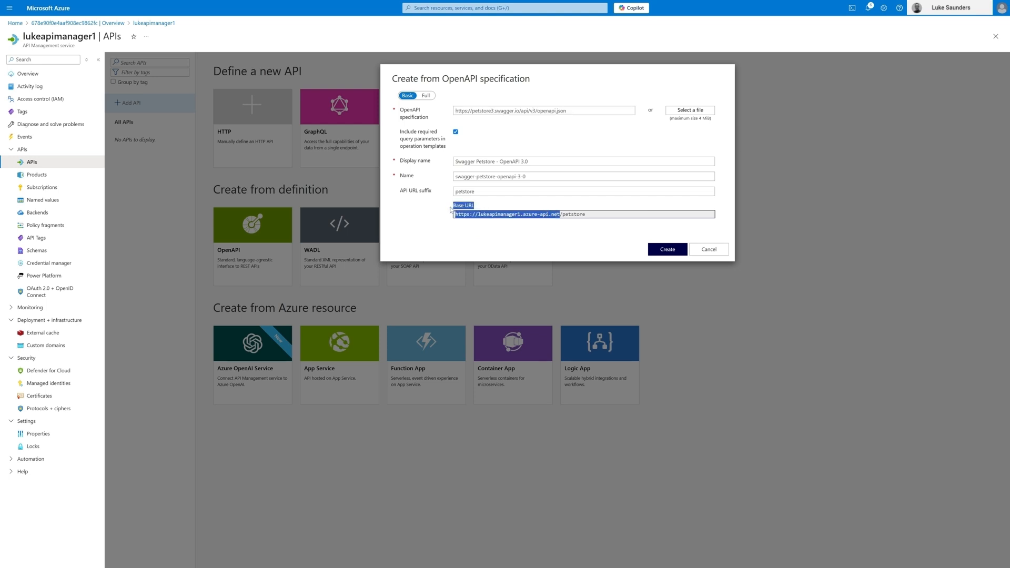
click(521, 224)
drag(563, 214, 407, 216)
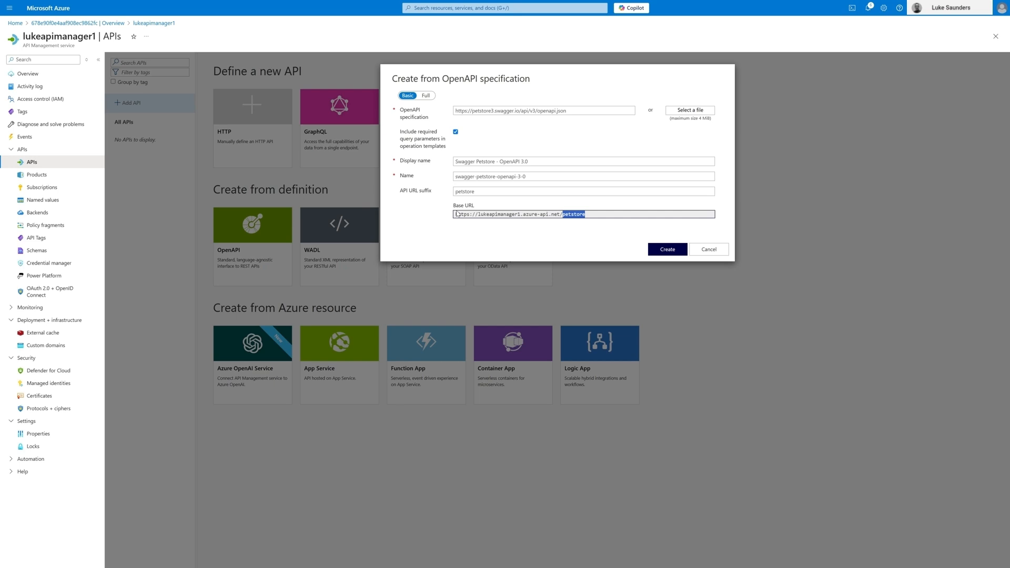
click(474, 193)
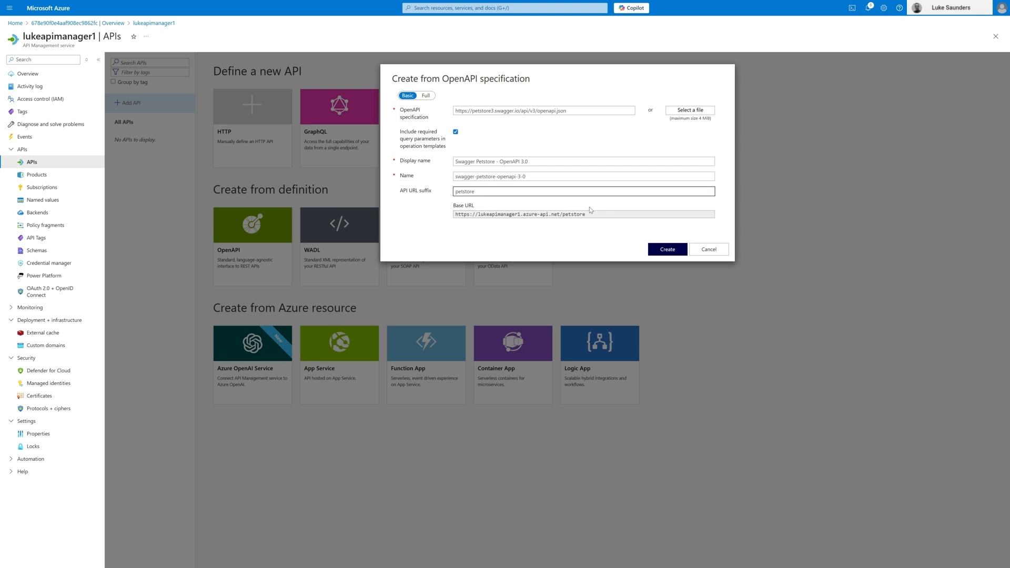
click(677, 250)
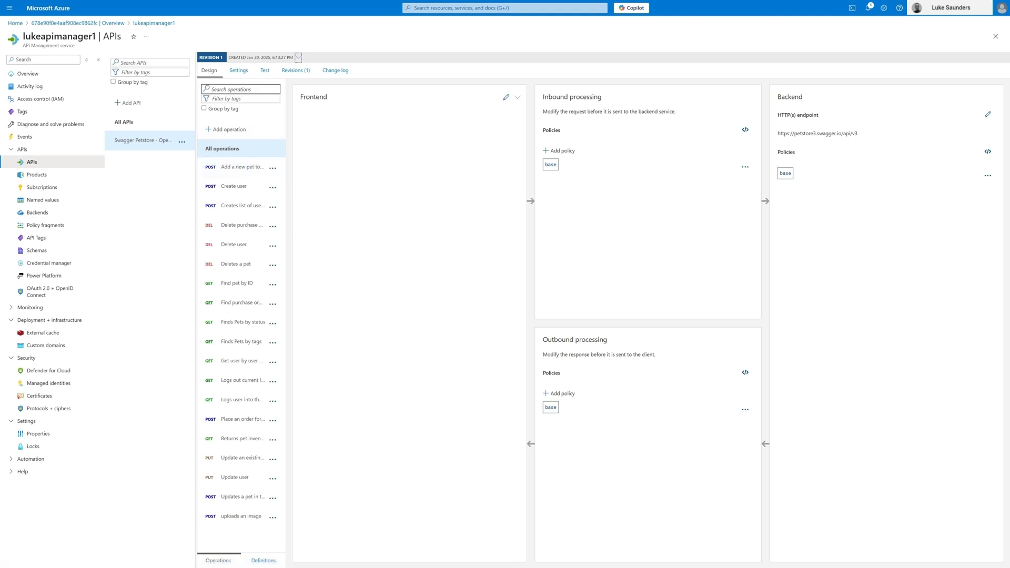
Step: Test the "Add a new pet to the store" operation by sending its sample JSON request body
click(265, 70)
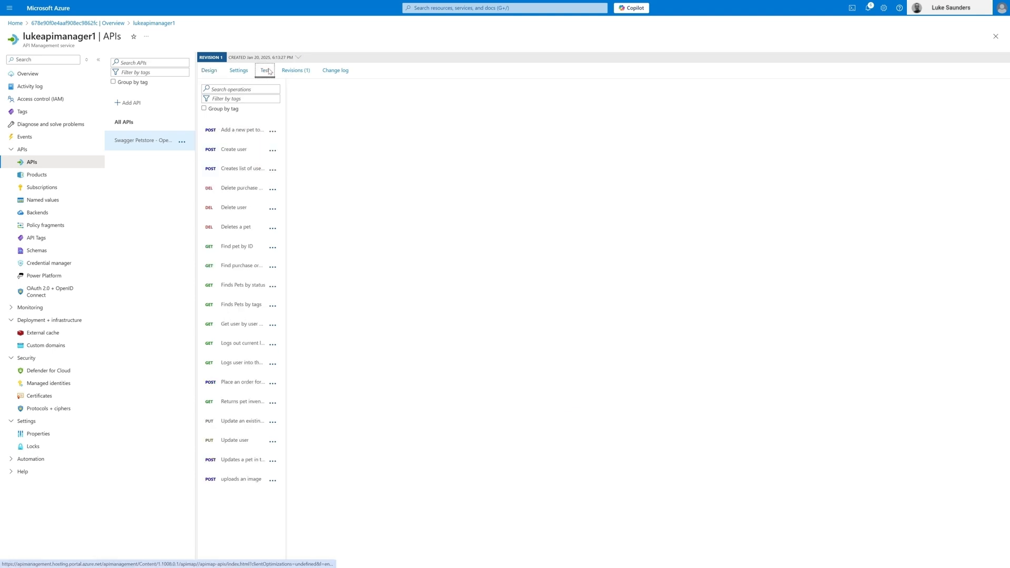
click(245, 132)
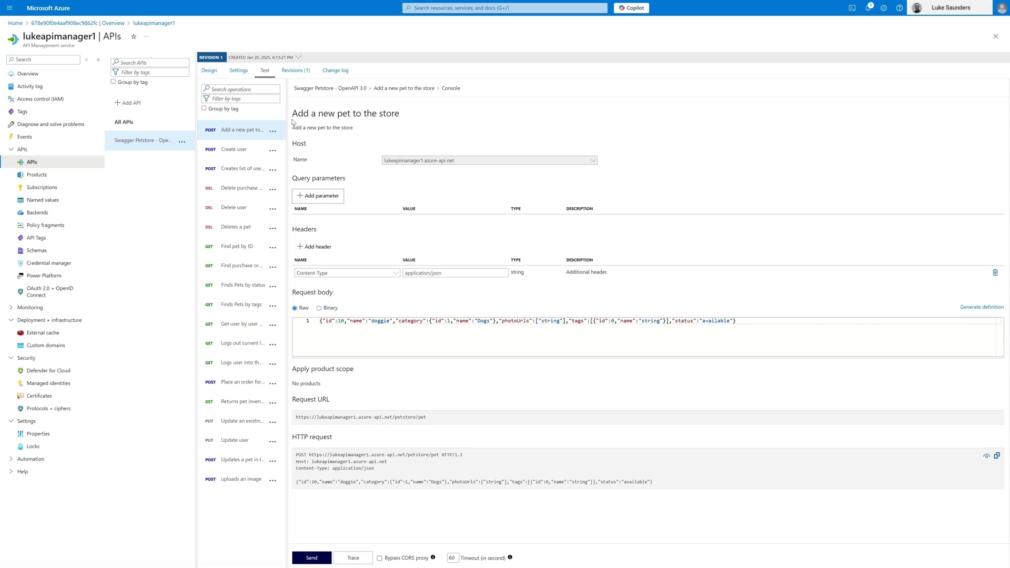
drag(298, 115, 415, 116)
click(419, 120)
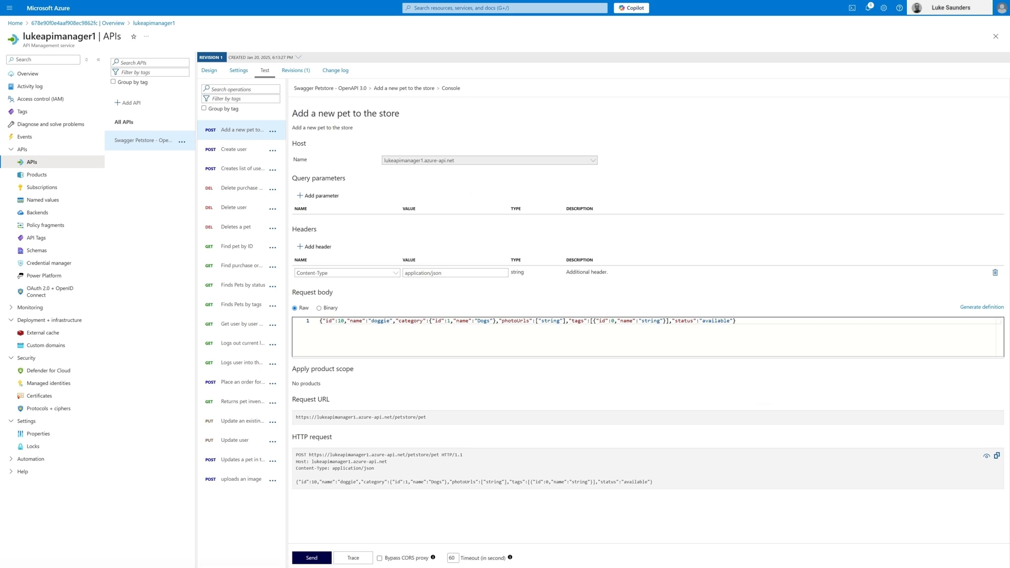
drag(735, 320, 319, 321)
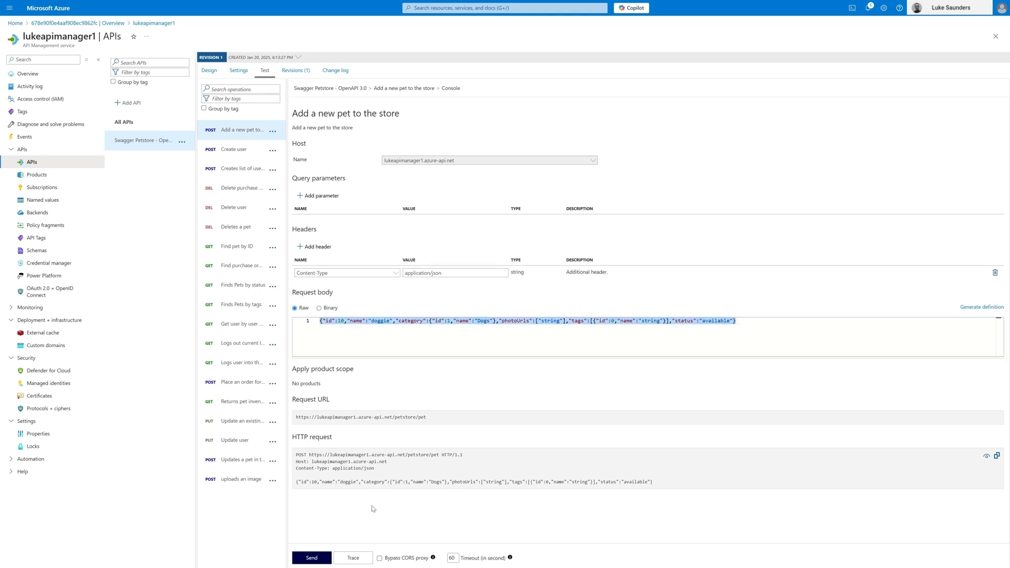
click(313, 562)
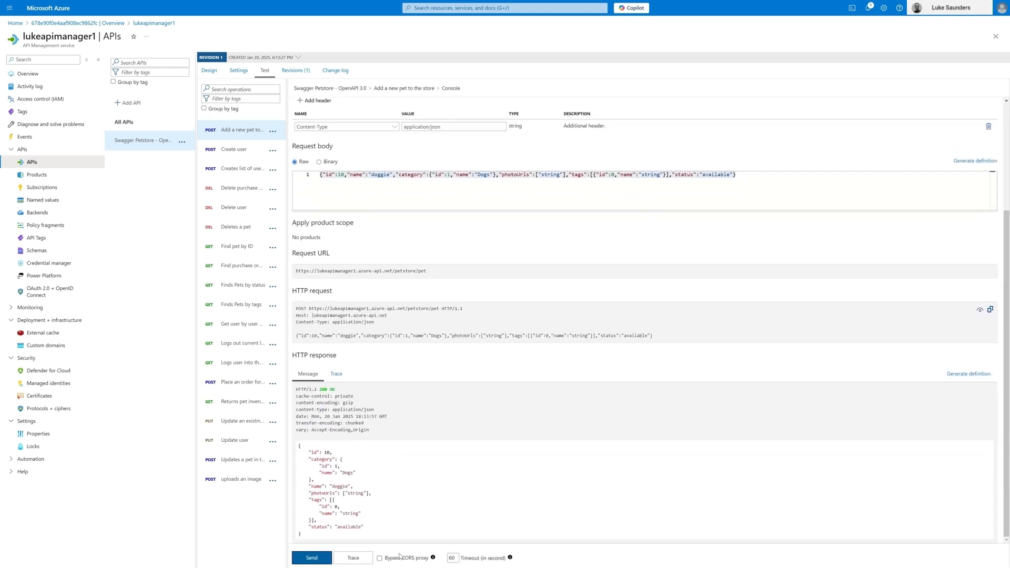
Step: Examine the request URL, the JSON body sent and the HTTP response of the add-pet test
scroll(431, 368, up, 3)
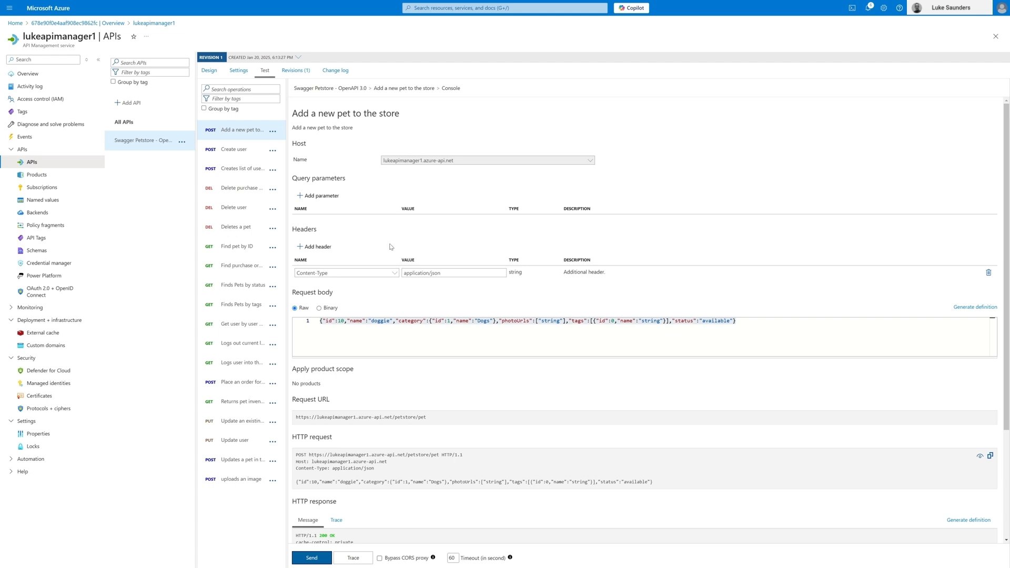
drag(440, 454, 307, 453)
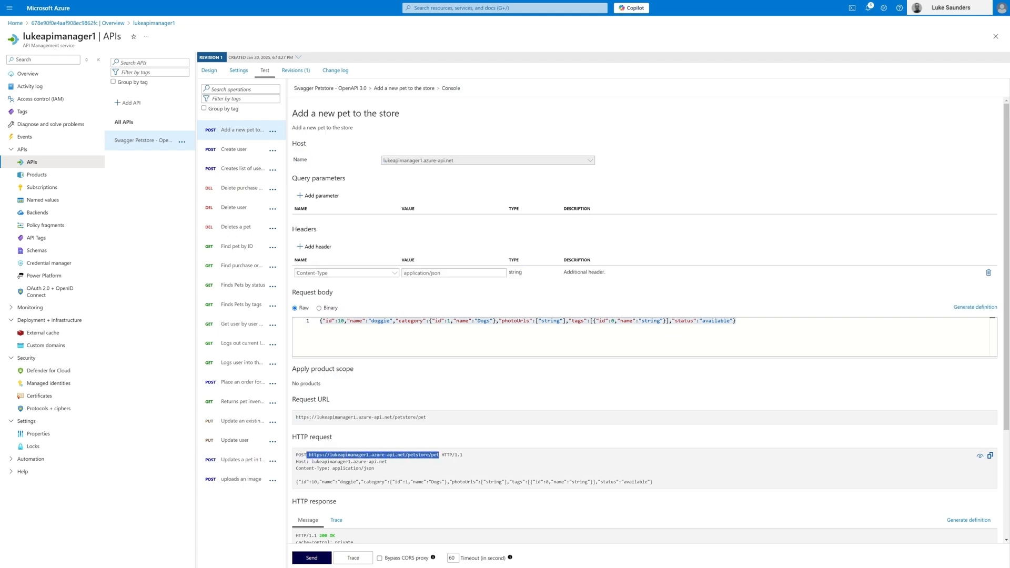
scroll(645, 322, down, 3)
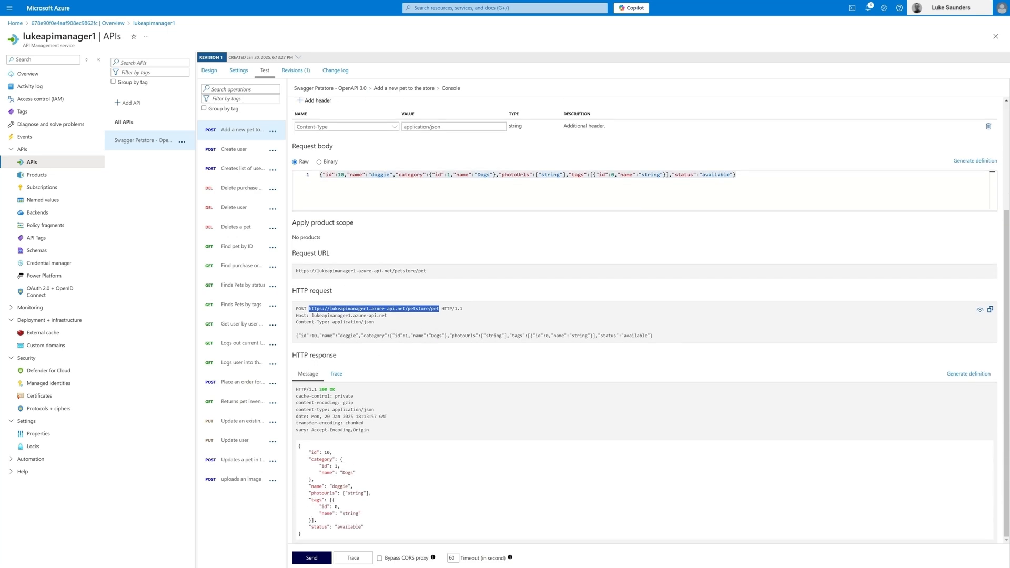
click(296, 335)
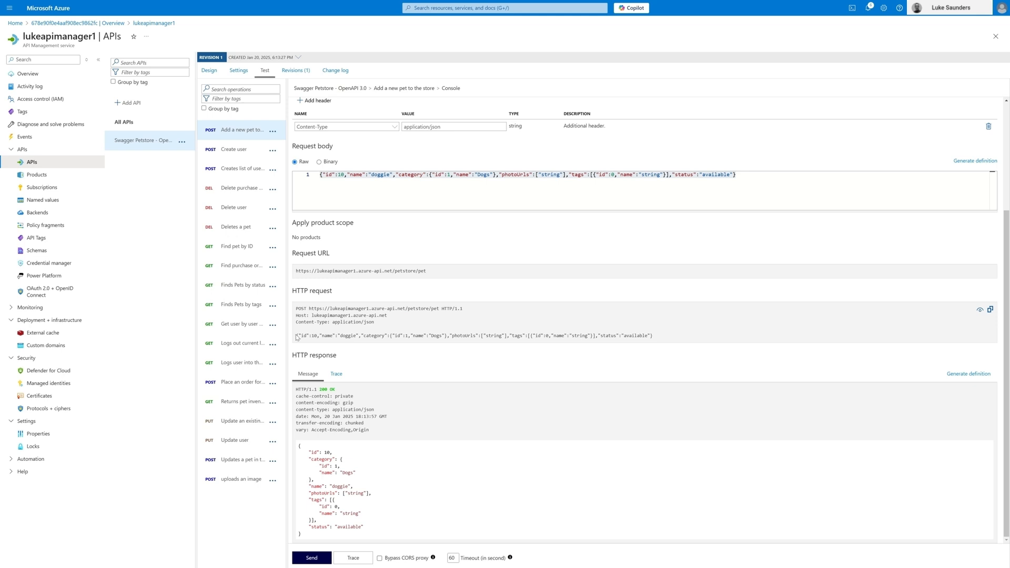
drag(297, 337, 670, 335)
click(671, 336)
scroll(493, 288, up, 3)
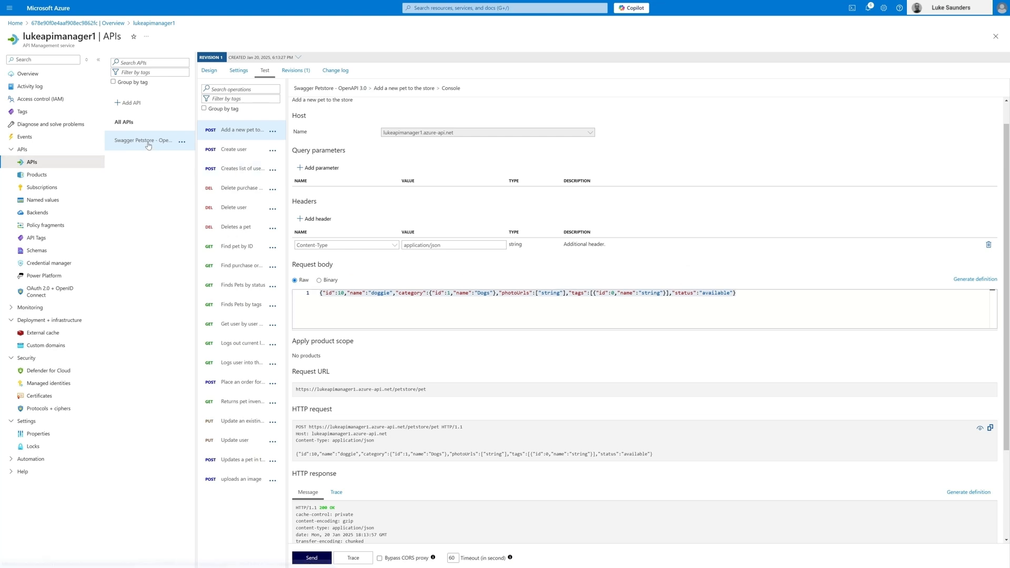
Step: Open the Swagger Petstore API's settings and inspect the subscription requirement and its key header name
click(164, 141)
click(238, 71)
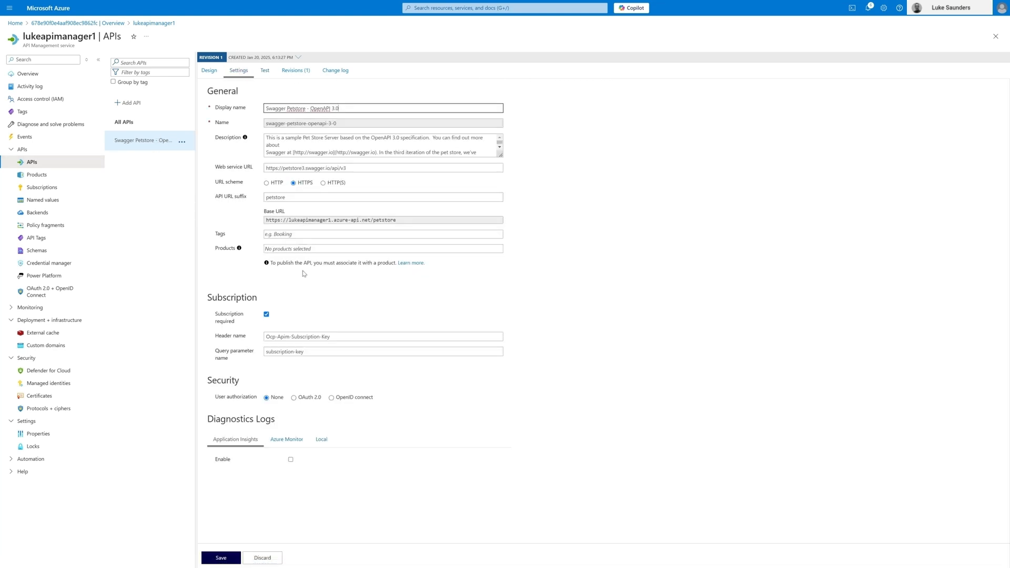
drag(326, 336, 259, 336)
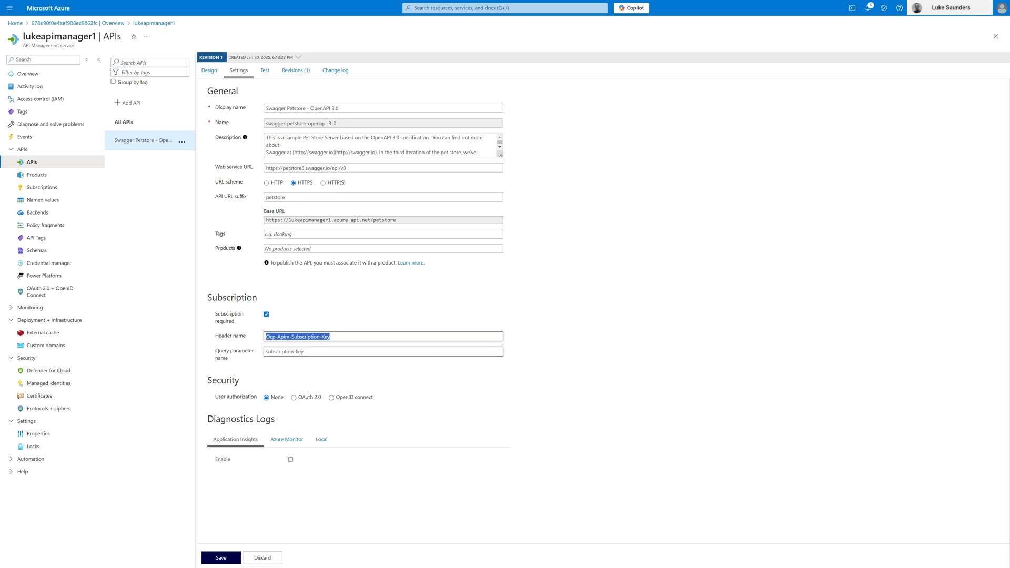
Step: View the API Management service's subscriptions and their keys, and return to the Swagger Petstore API's design view
click(42, 188)
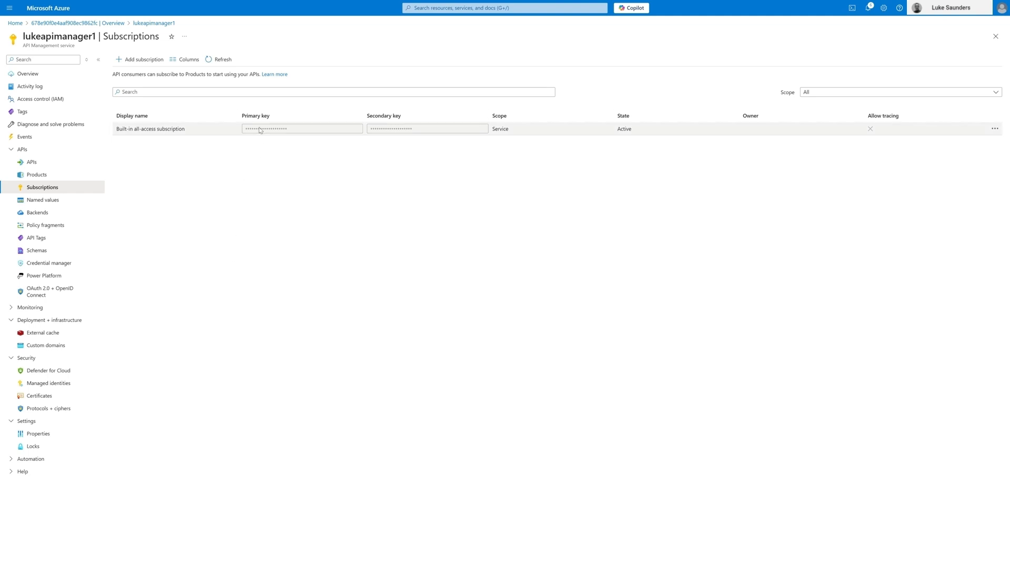
click(46, 167)
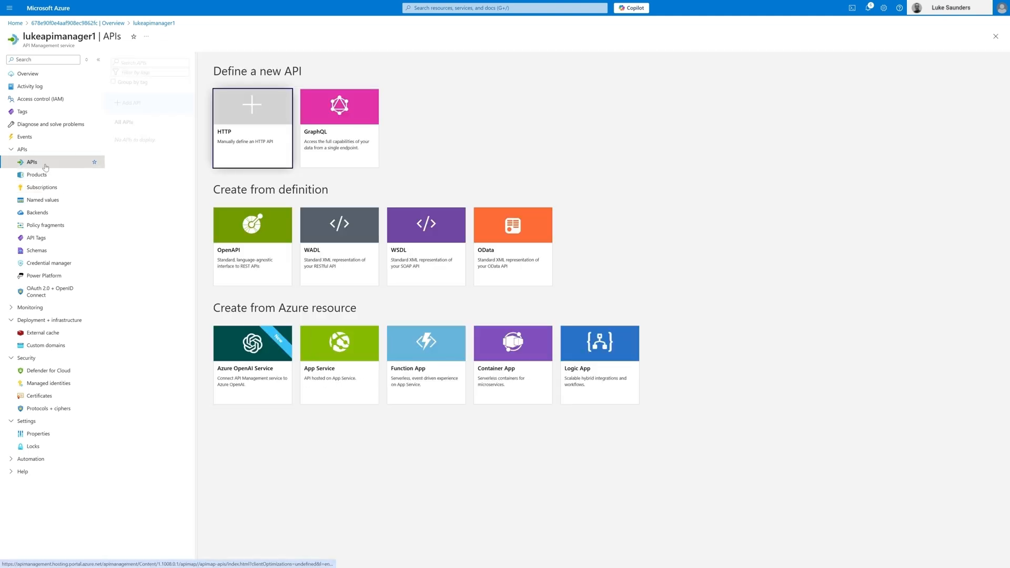
click(42, 187)
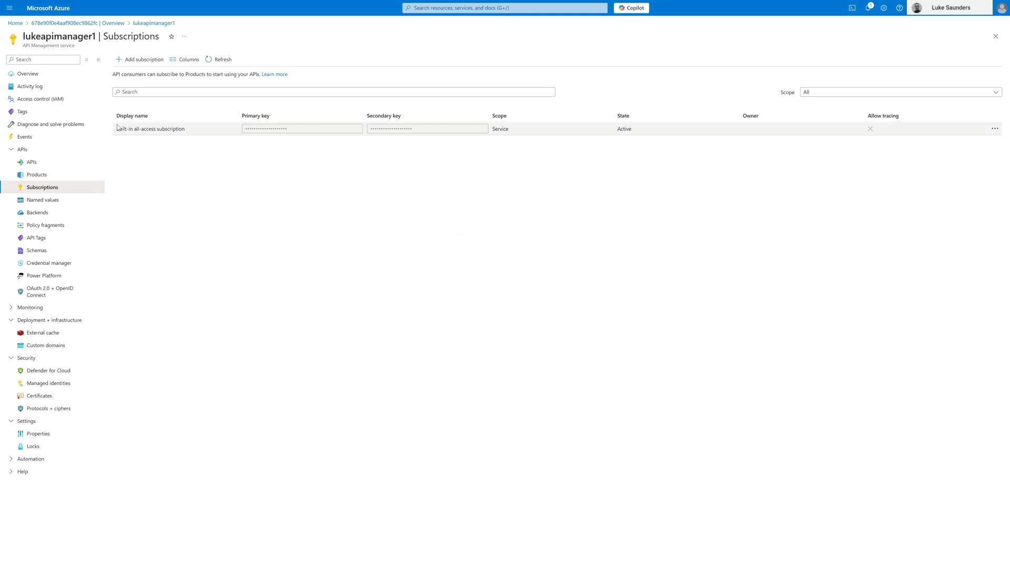
click(50, 163)
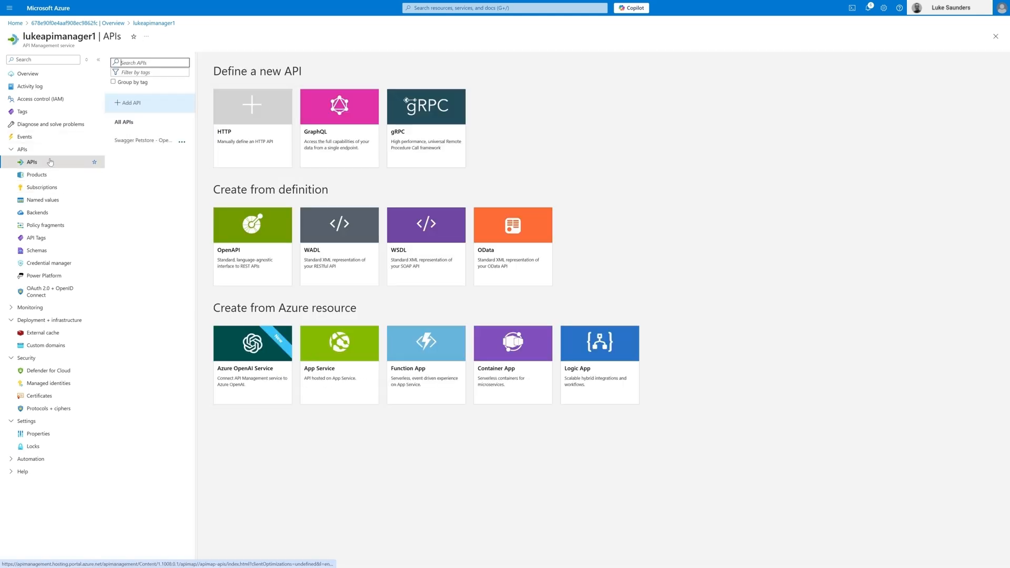
click(126, 142)
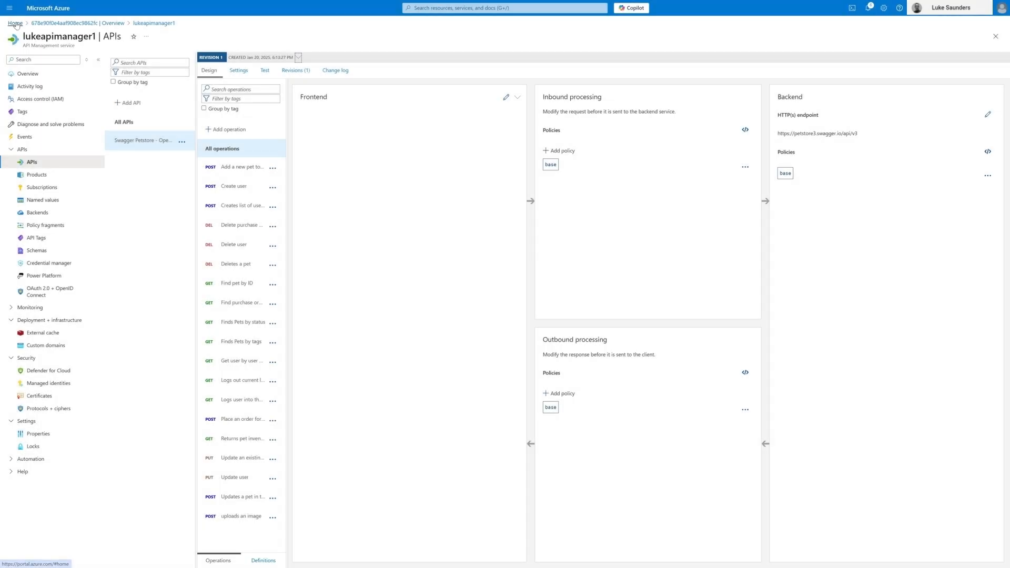
Step: From the Azure home page, search for entra, open Microsoft Entra ID and go to its app registrations
click(15, 24)
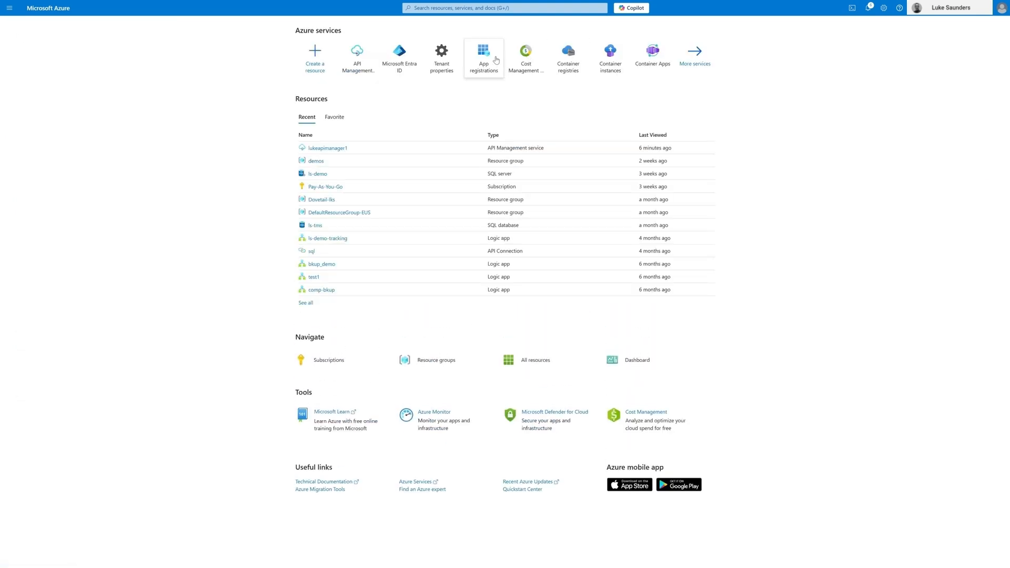
click(505, 8)
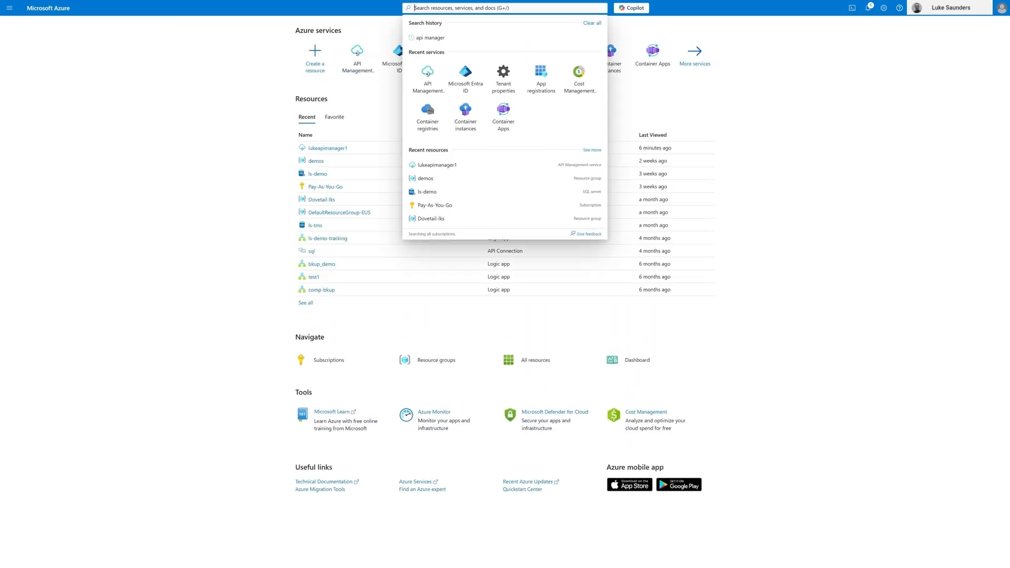
text(entra)
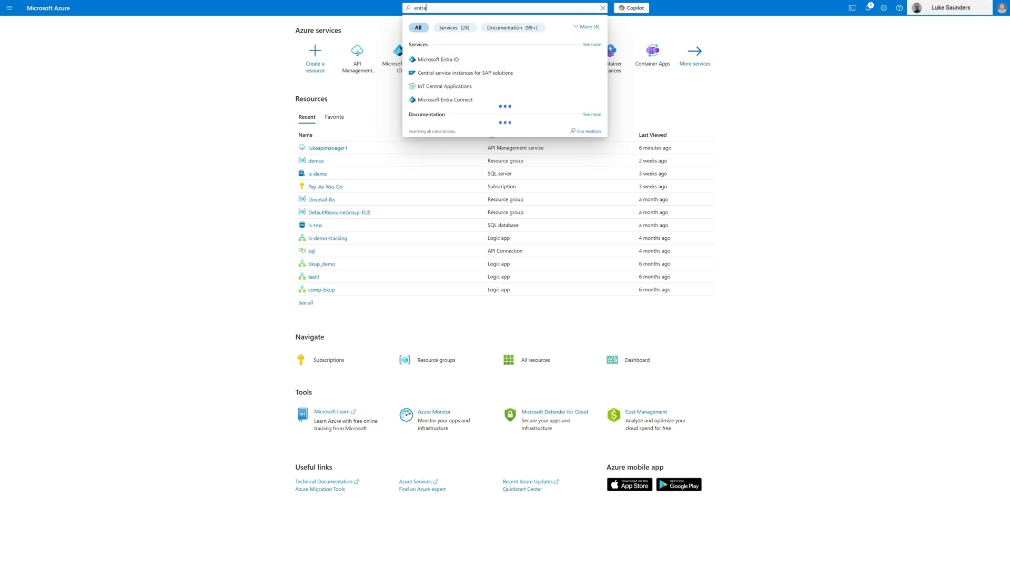
click(436, 59)
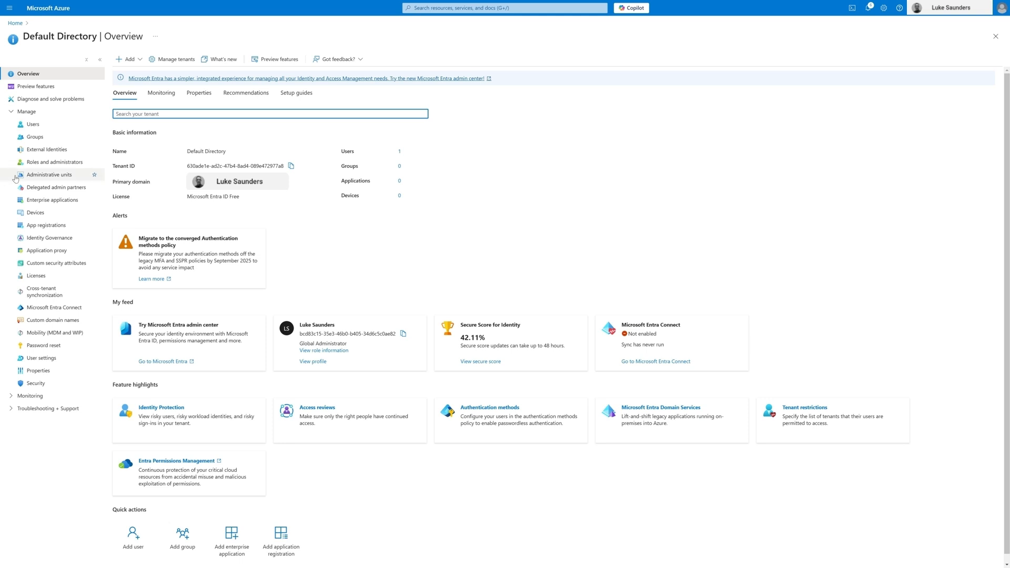
click(59, 226)
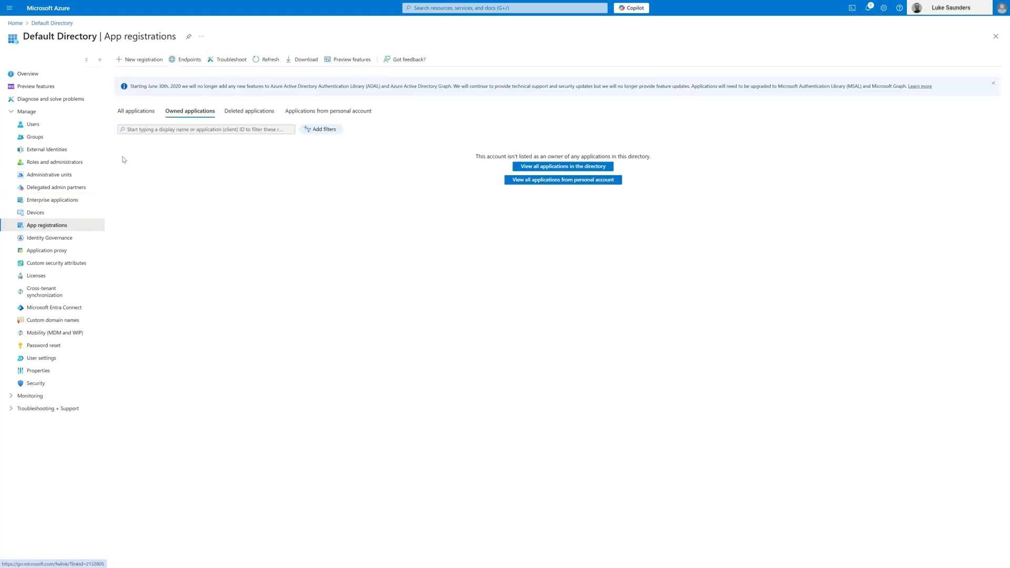
Step: Register a new single-tenant application named api-petstore
click(138, 60)
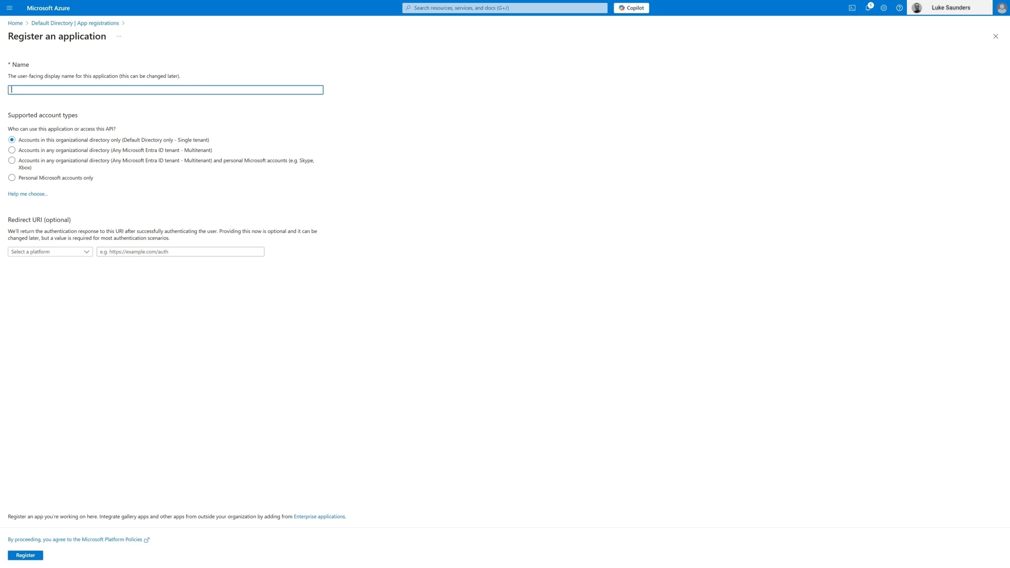
text(api-petsotre)
key(BackSpace)
key(BackSpace)
key(BackSpace)
text(tore)
click(38, 557)
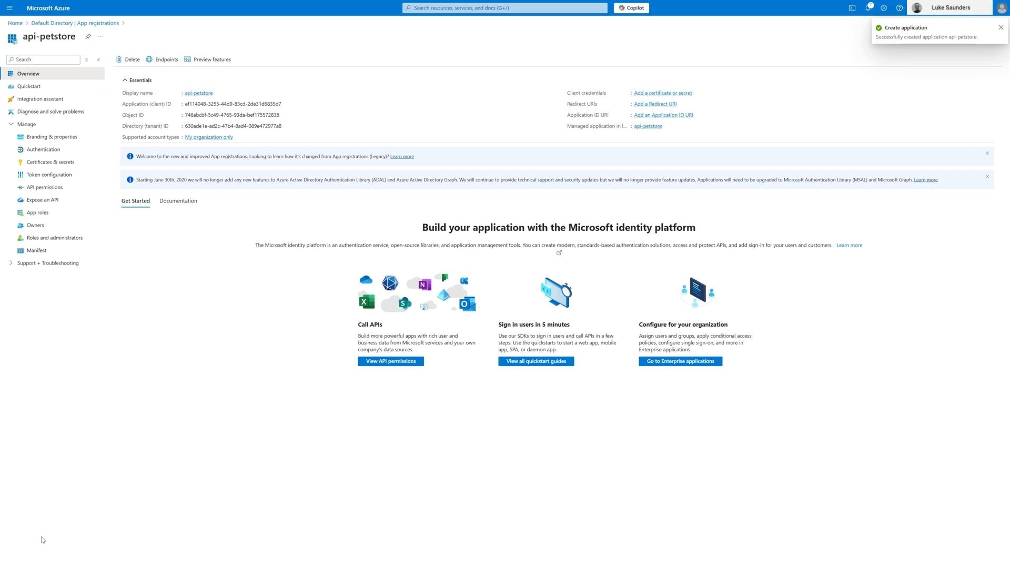
Step: Add the suggested api:// Application ID URI to the api-petstore app registration and copy it
click(55, 202)
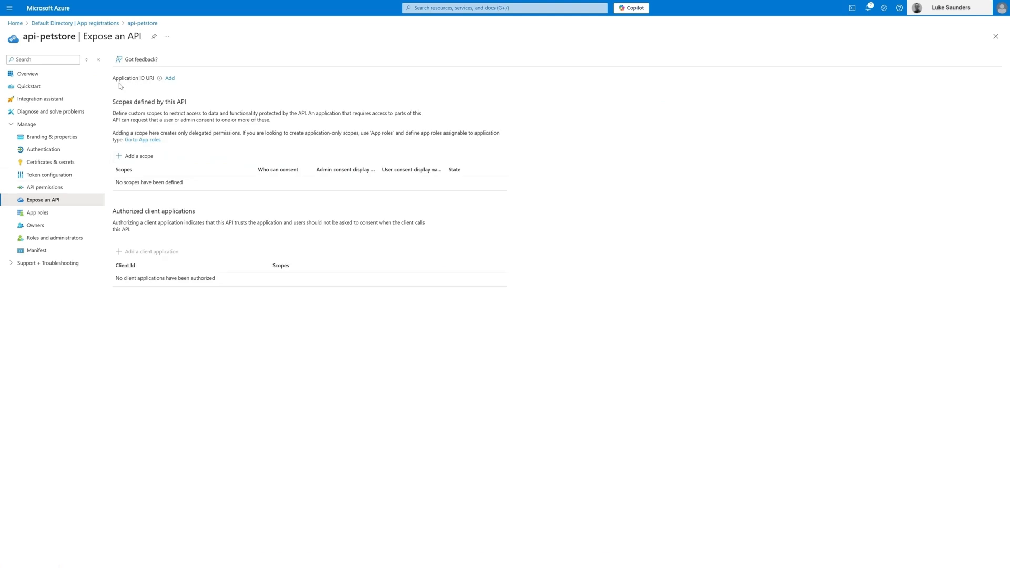
click(169, 79)
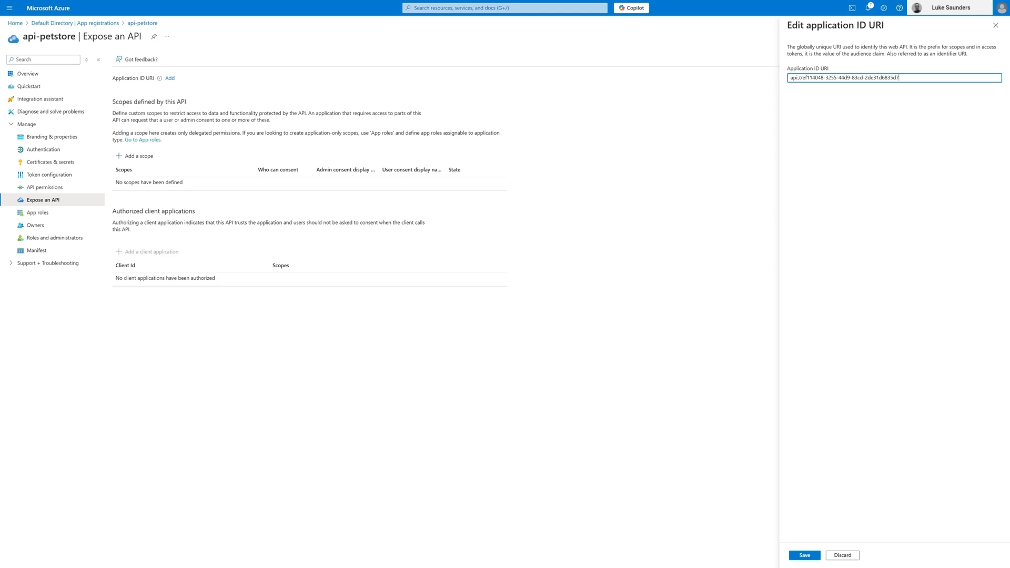
click(813, 556)
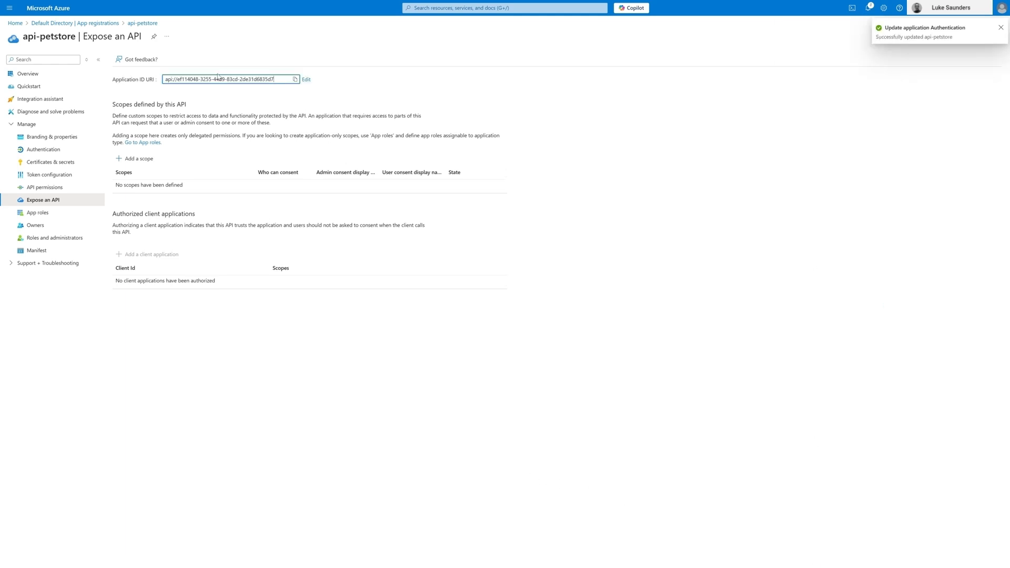
click(295, 79)
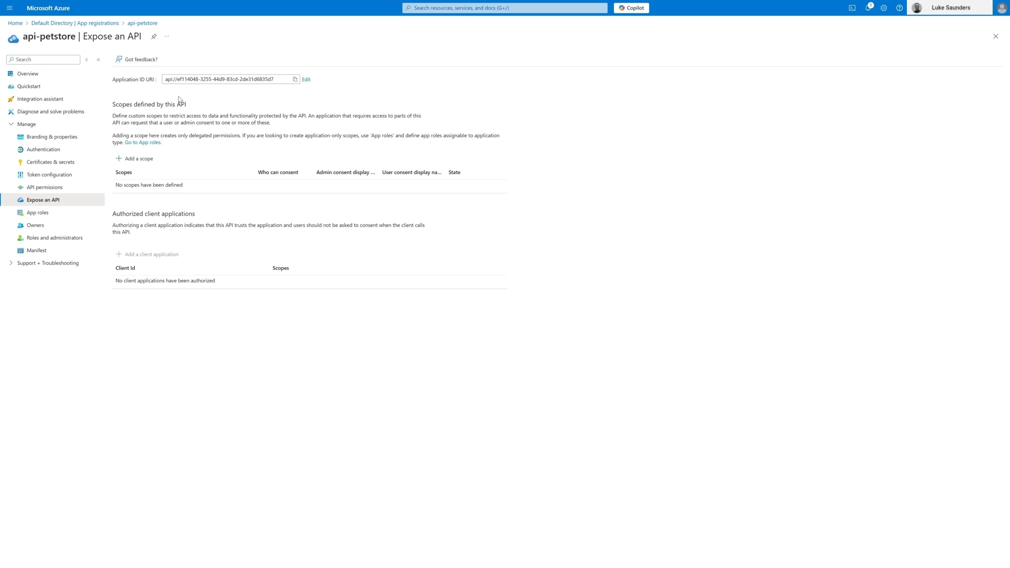
Step: Create an enabled app role in api-petstore for Applications, using readwrite as the display name, value and description
click(41, 217)
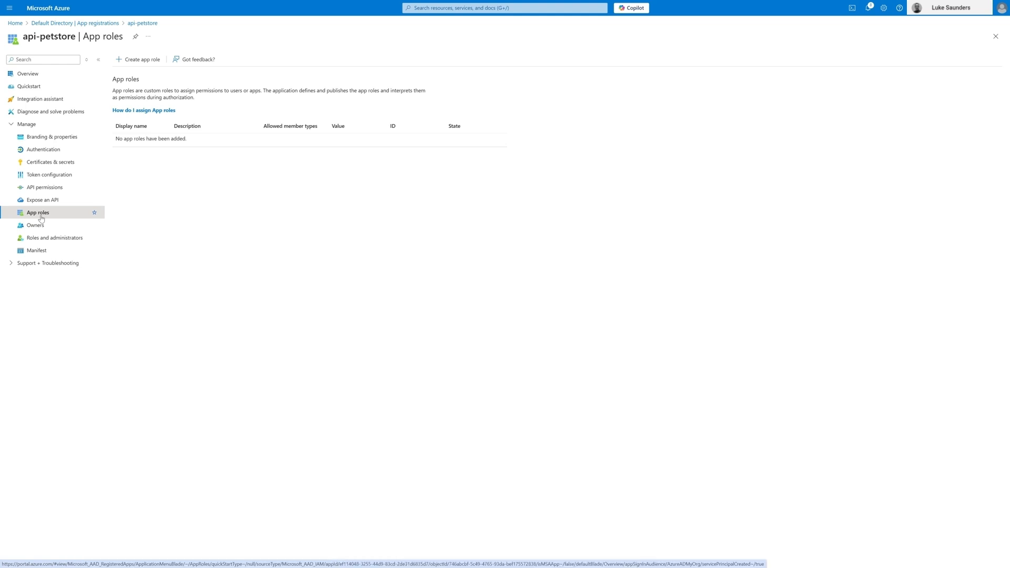
click(137, 60)
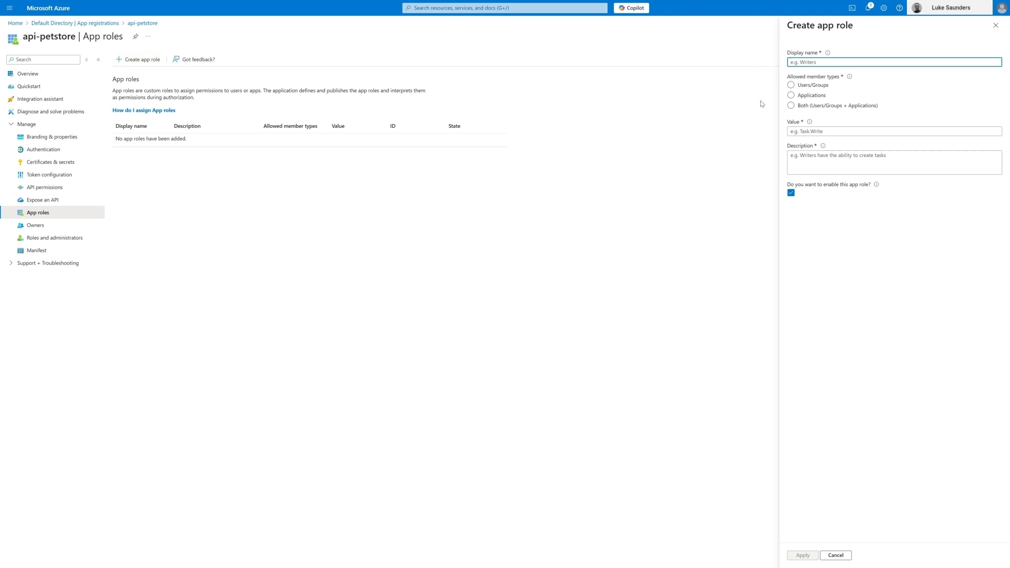
text(readwr)
text(tir)
text(te)
click(791, 95)
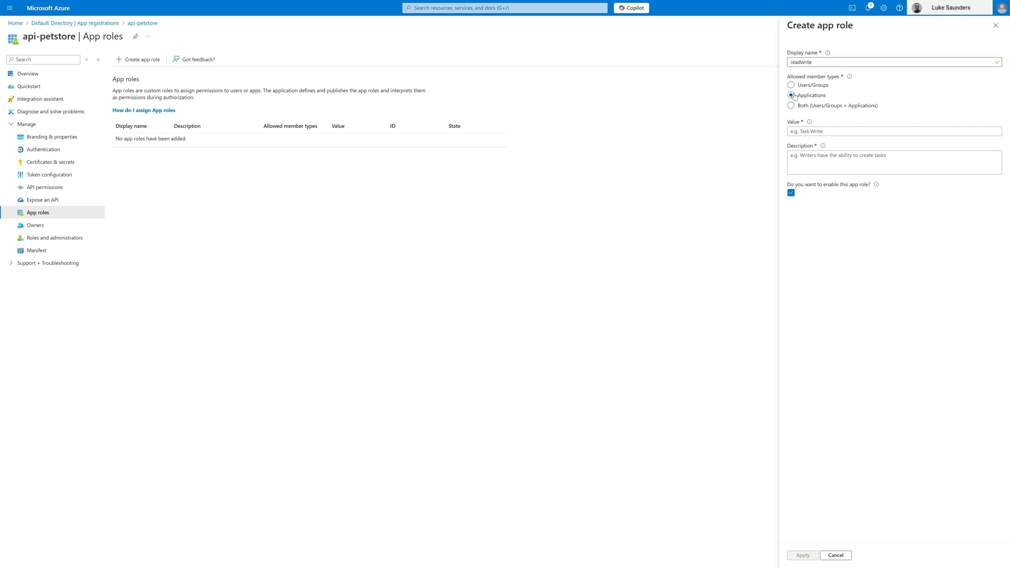
drag(838, 62, 756, 62)
key(ctrl+c)
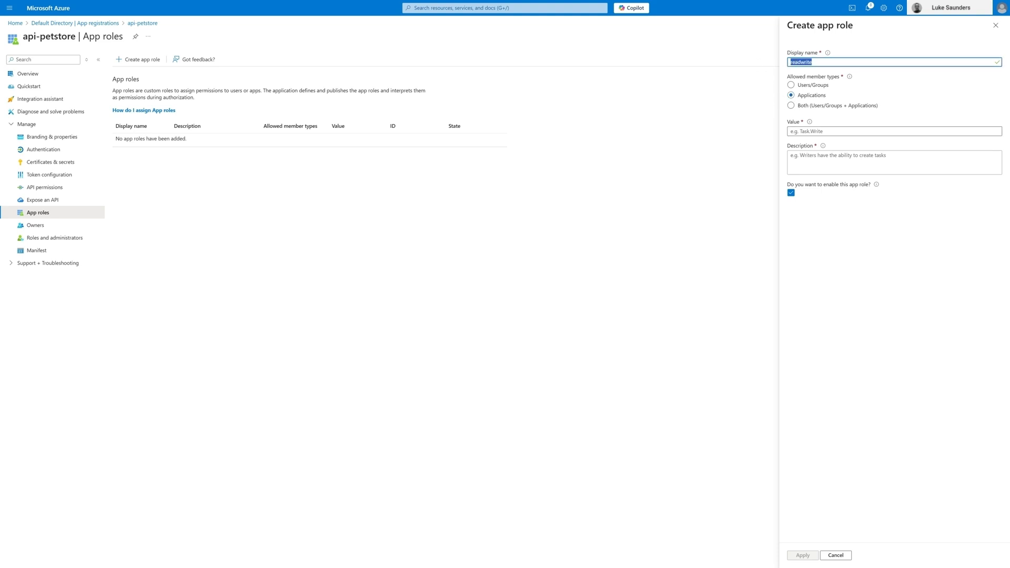
click(830, 132)
key(ctrl+v)
click(822, 160)
key(ctrl+v)
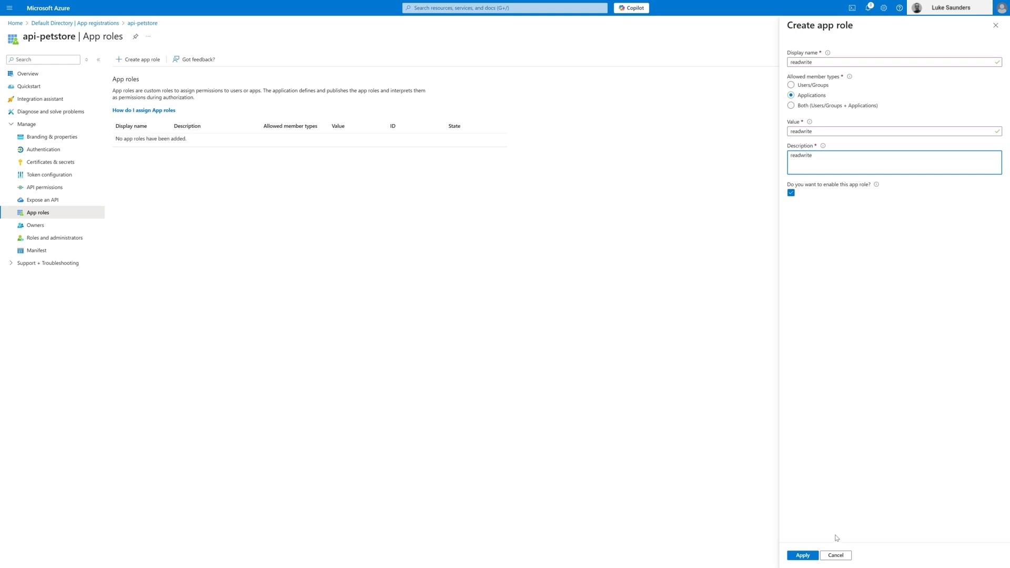
click(803, 555)
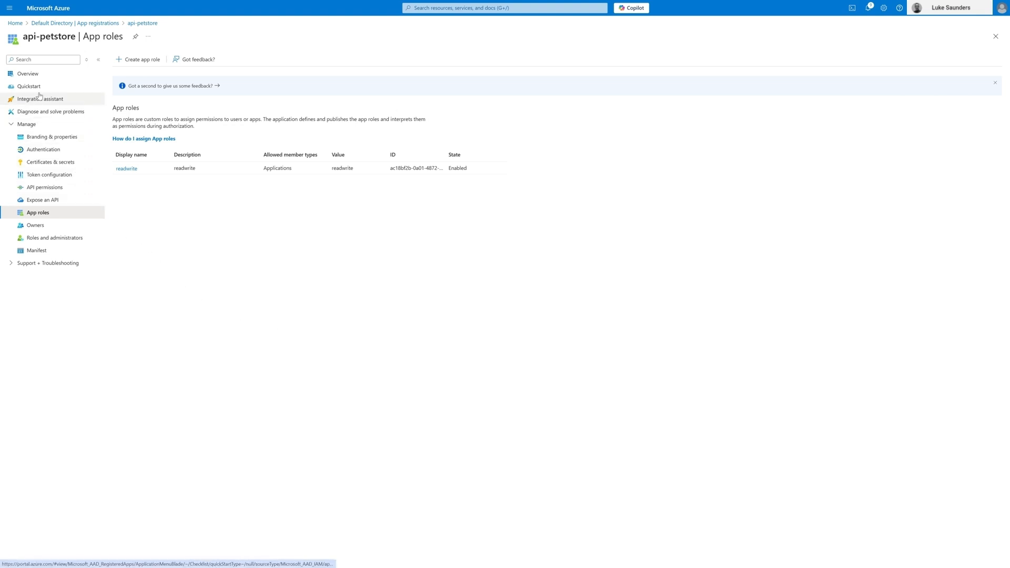
Step: Return to the directory's list of all app registrations and register a new single-tenant application named api-user
click(102, 24)
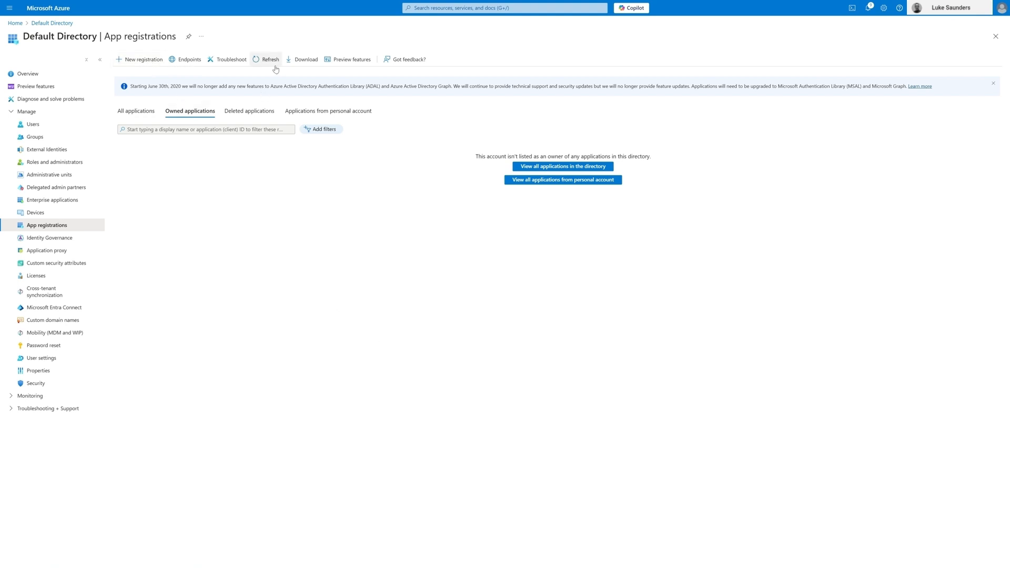
click(133, 111)
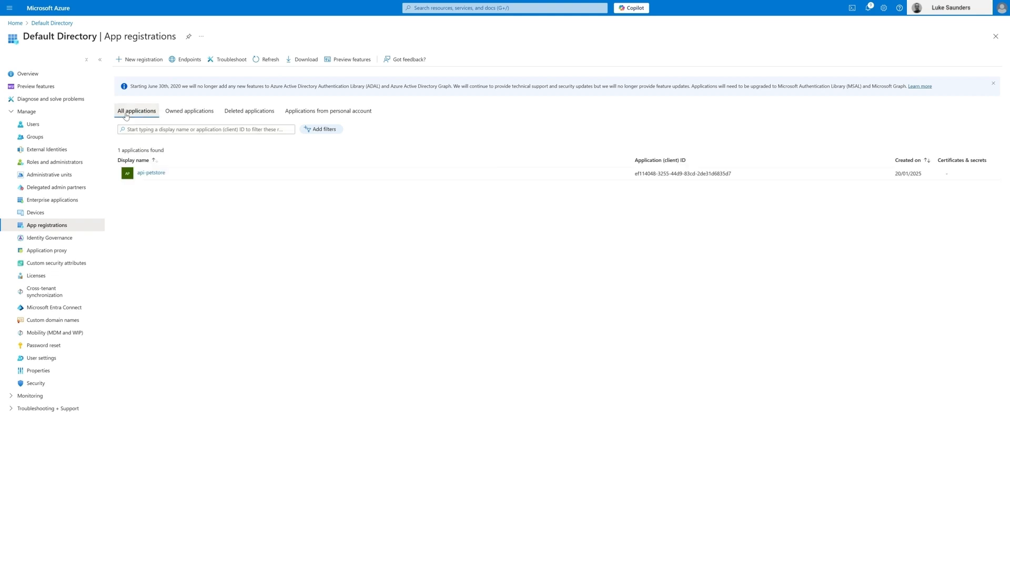
click(140, 60)
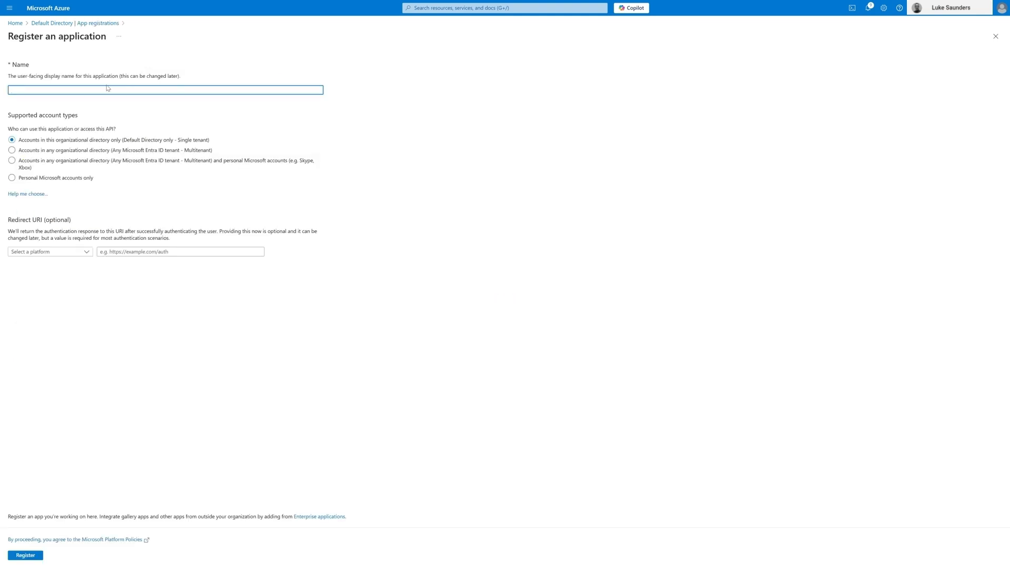
text(api-user)
click(26, 557)
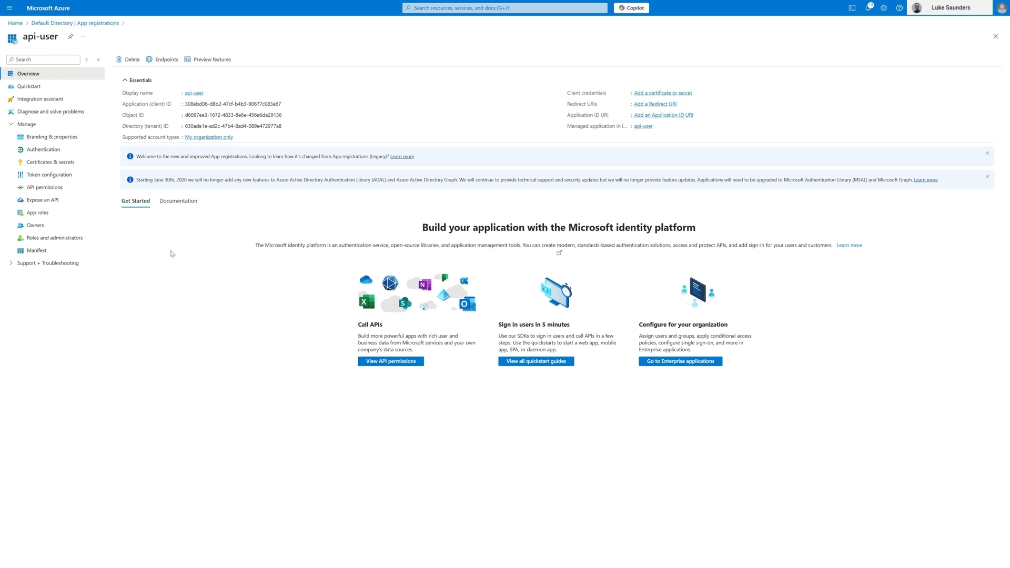
Step: Add the api-petstore application permission readwrite to the api-user app's API permissions
click(52, 191)
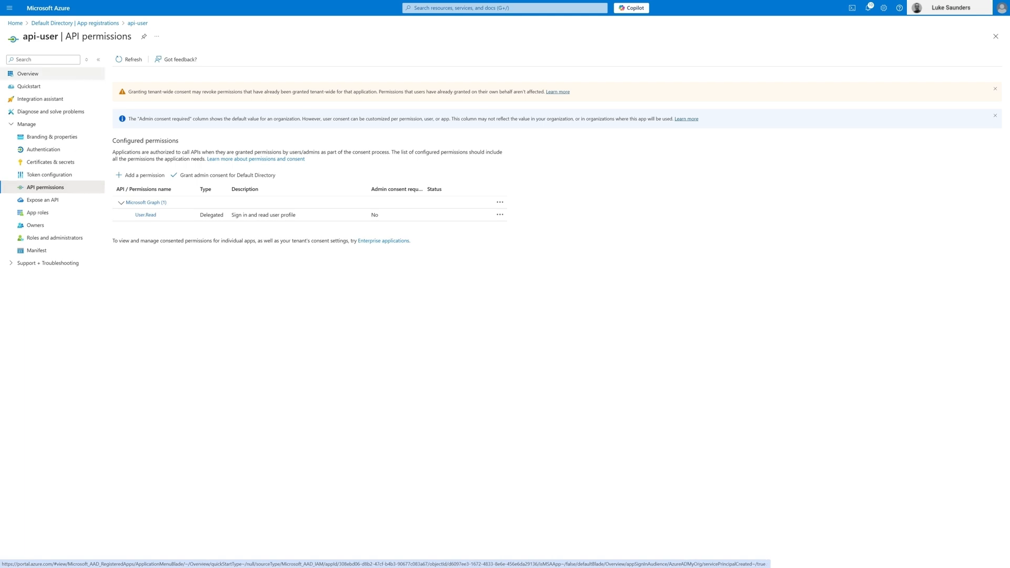
click(133, 177)
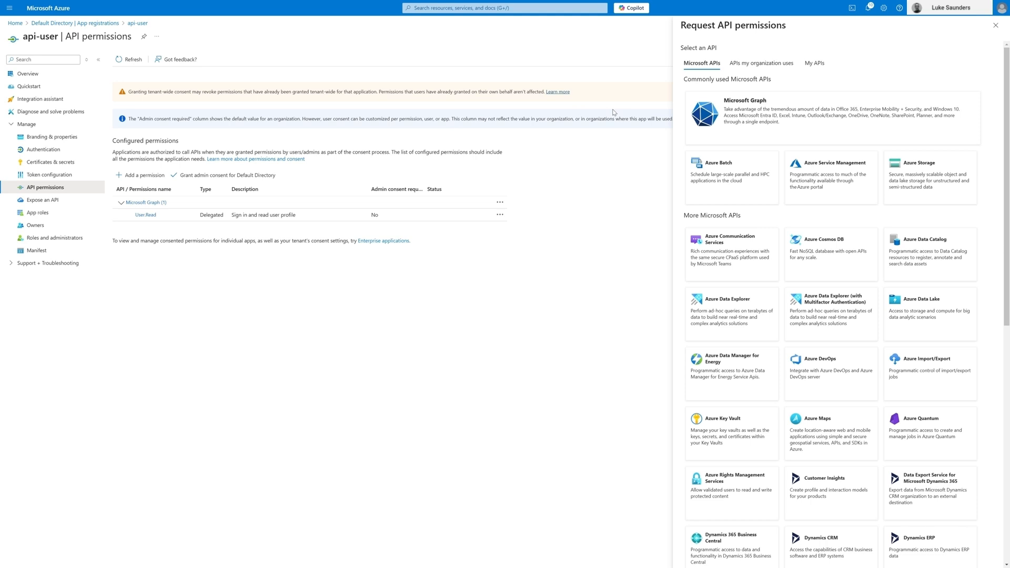
click(754, 68)
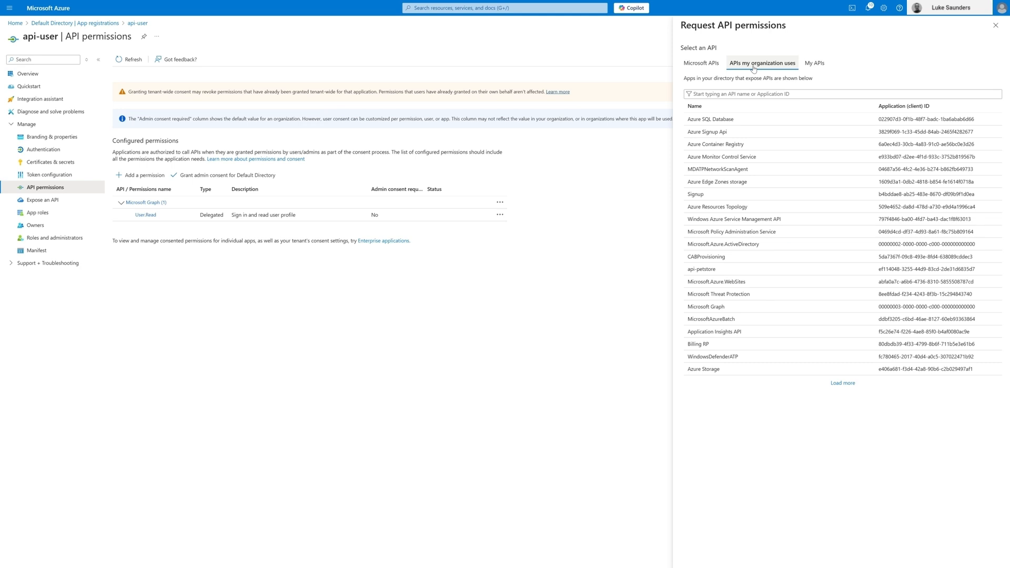
click(703, 269)
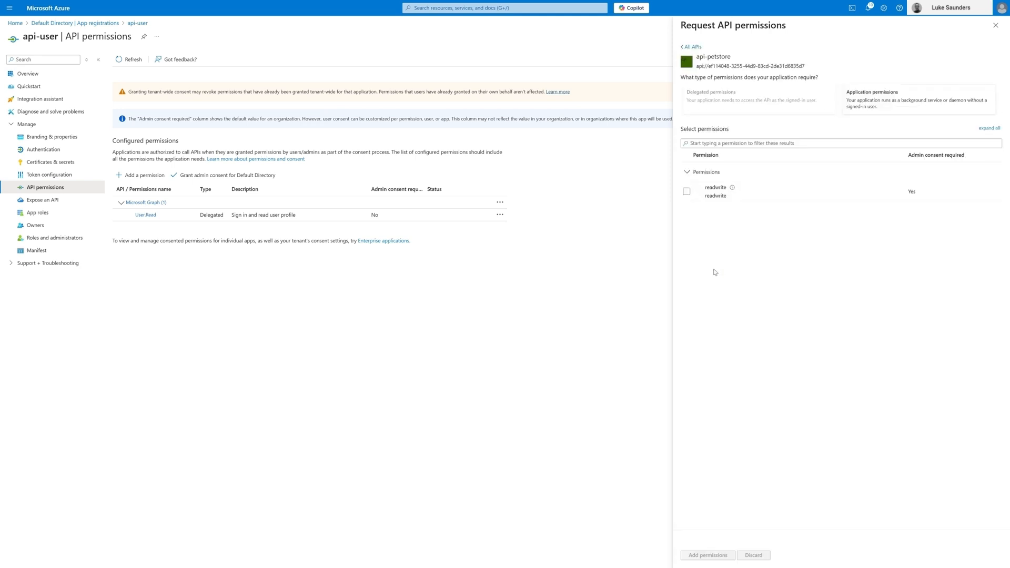
click(686, 191)
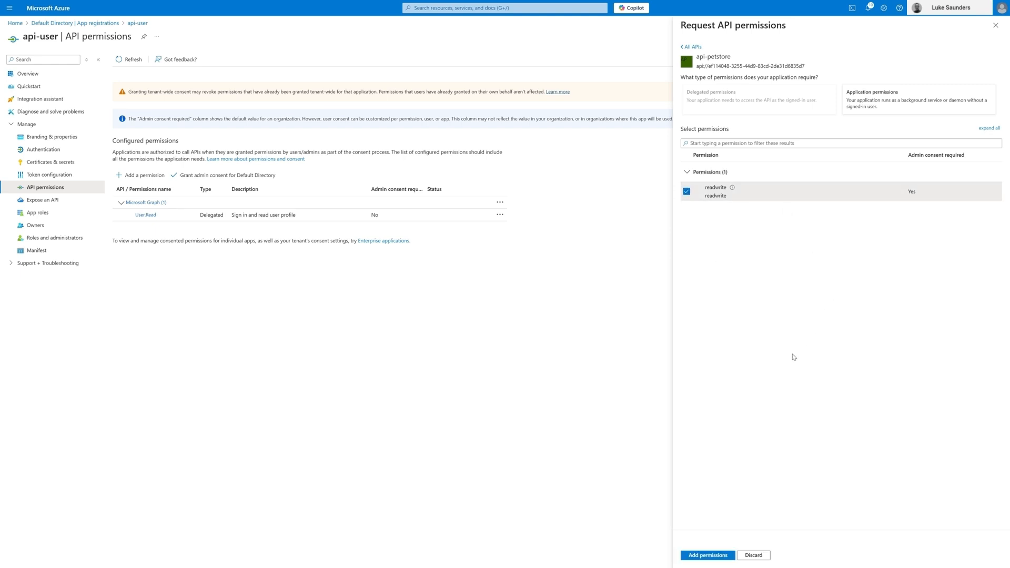
click(708, 556)
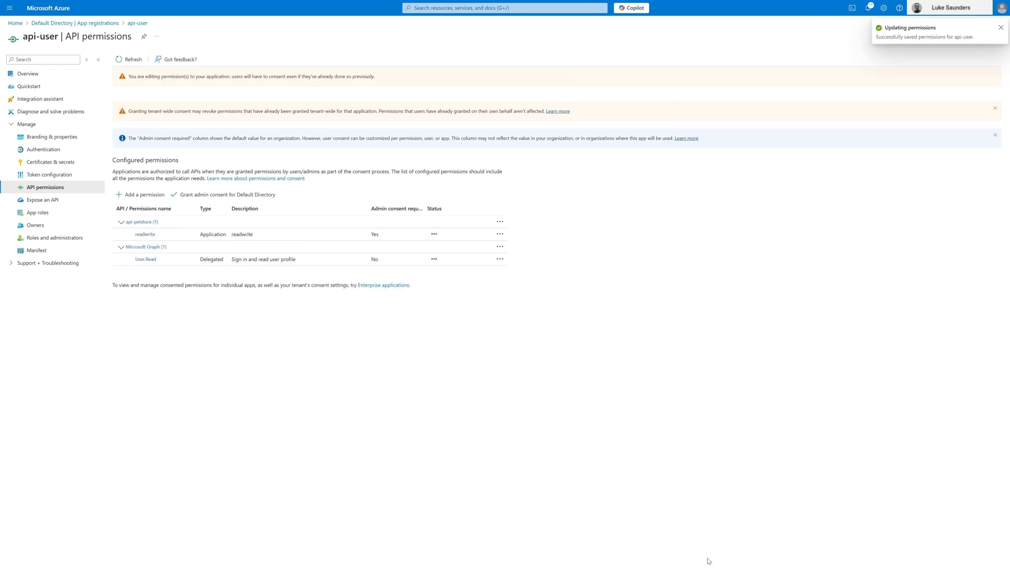
Step: Grant admin consent for Default Directory to api-user's readwrite permission
click(501, 234)
click(333, 199)
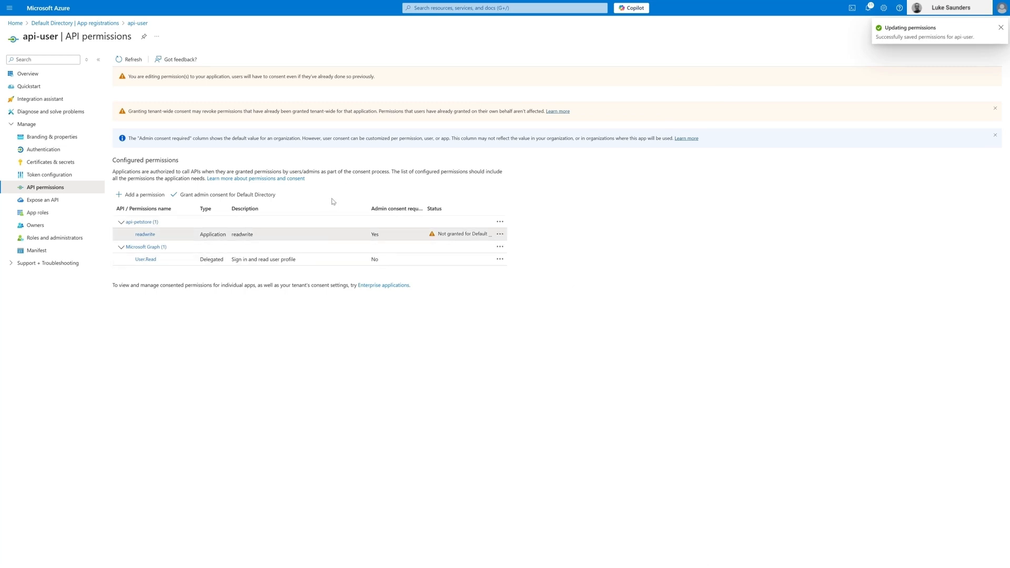
click(216, 199)
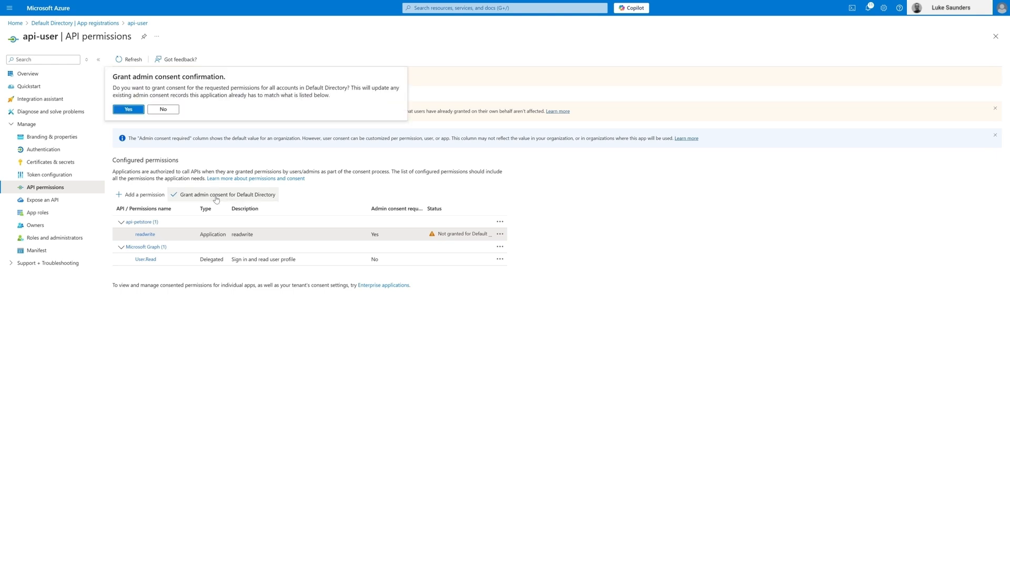
click(130, 111)
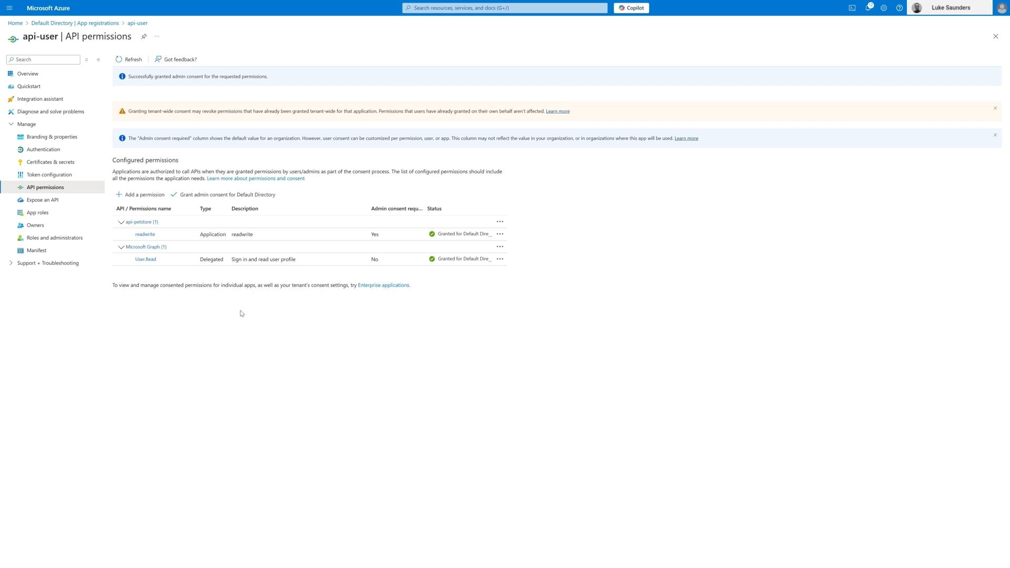
Step: Add the Microsoft Graph application permissions User.Read.All and User.ReadWrite.All to api-user and grant admin consent for Default Directory
click(138, 196)
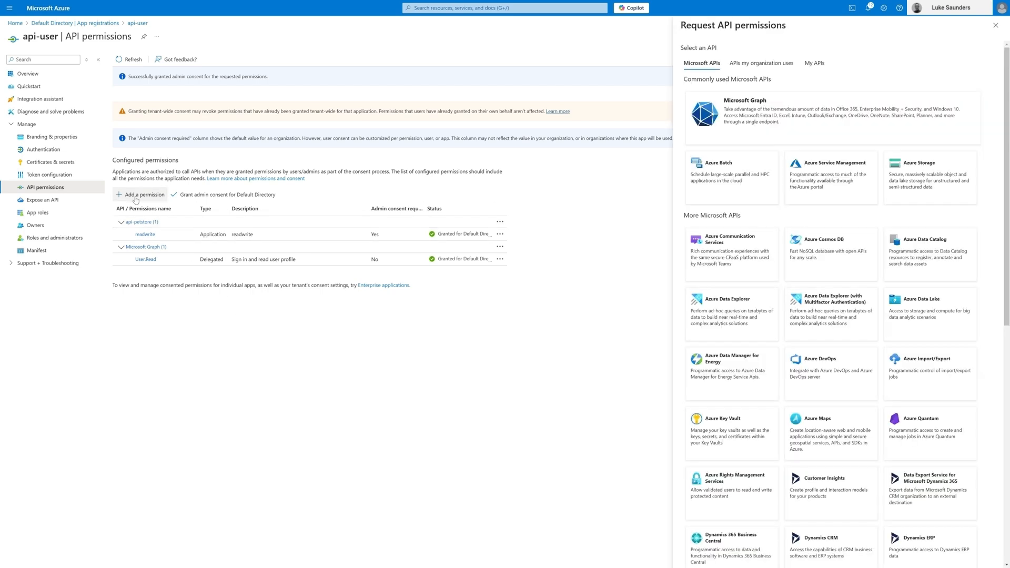
click(726, 114)
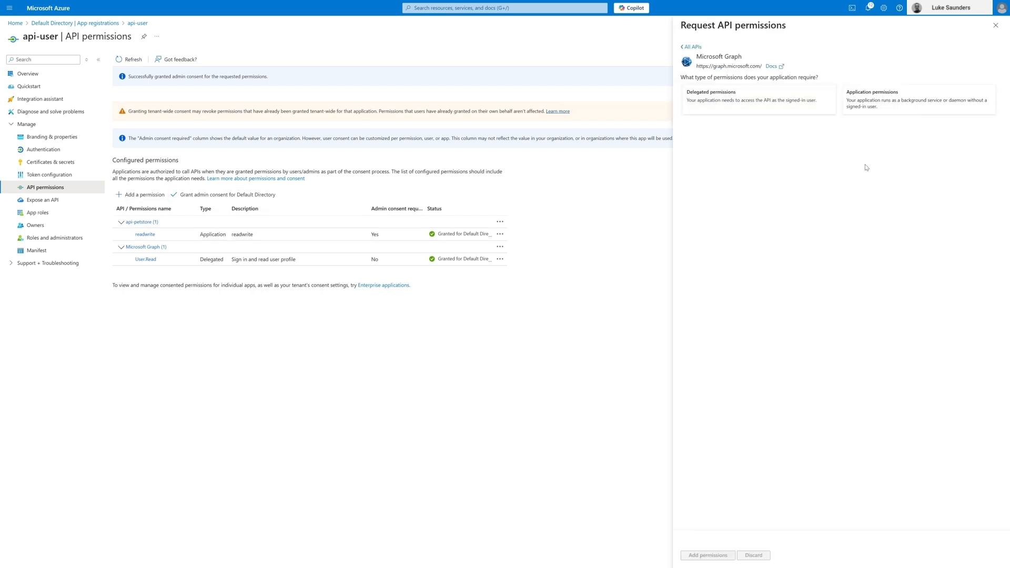
click(905, 105)
scroll(829, 295, down, 2)
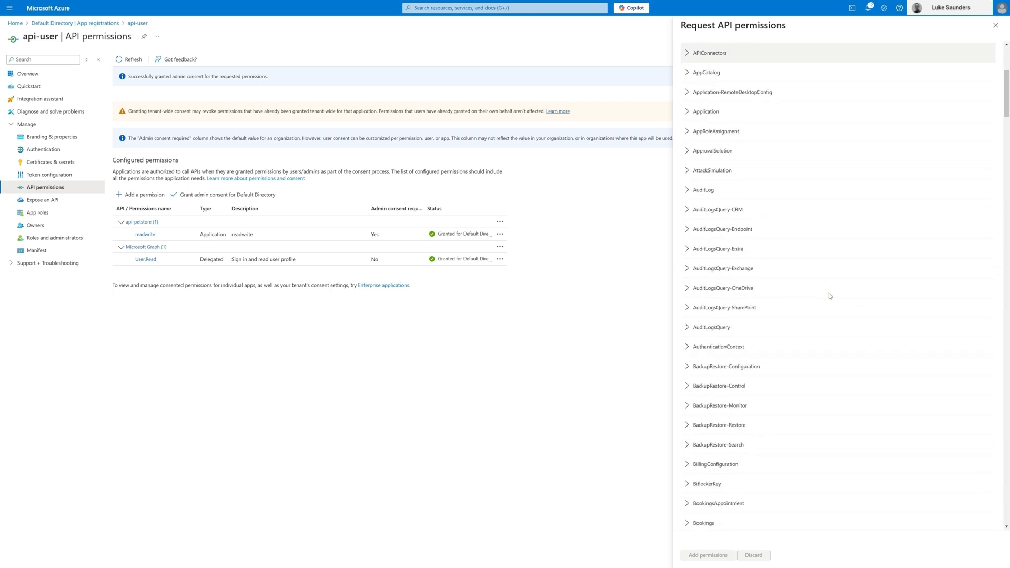
scroll(830, 295, down, 10)
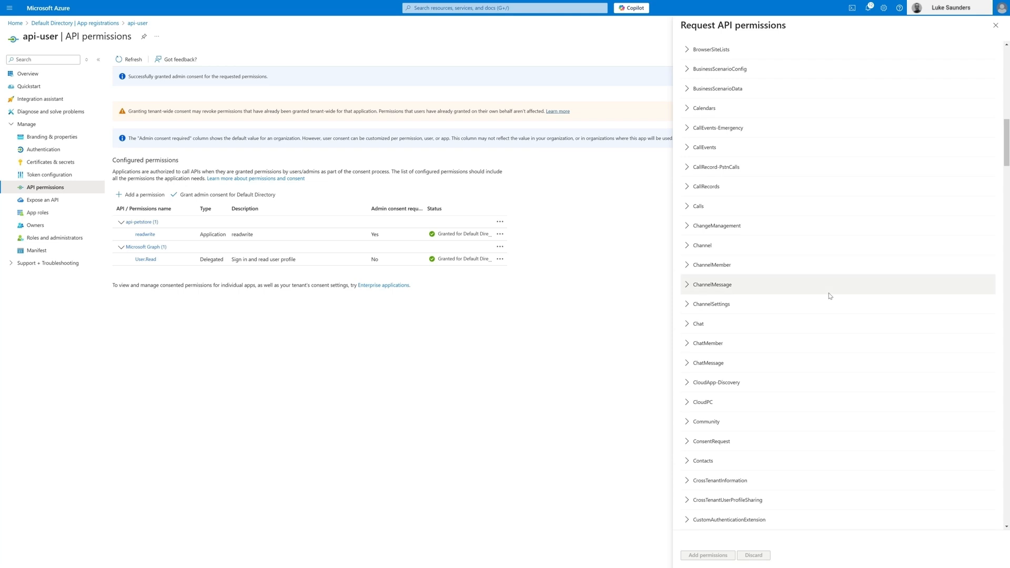
scroll(829, 296, down, 15)
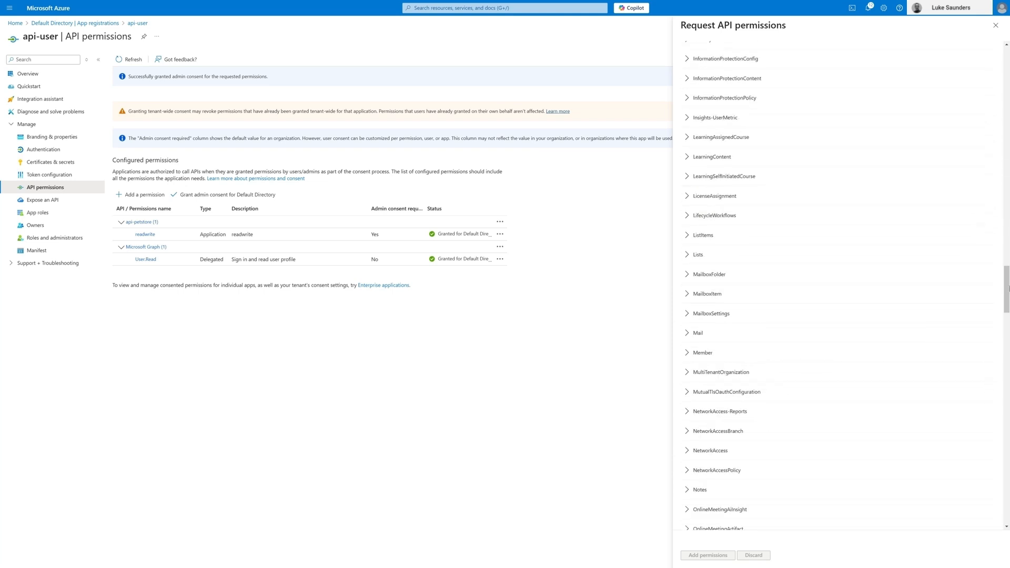
drag(1006, 286, 1006, 500)
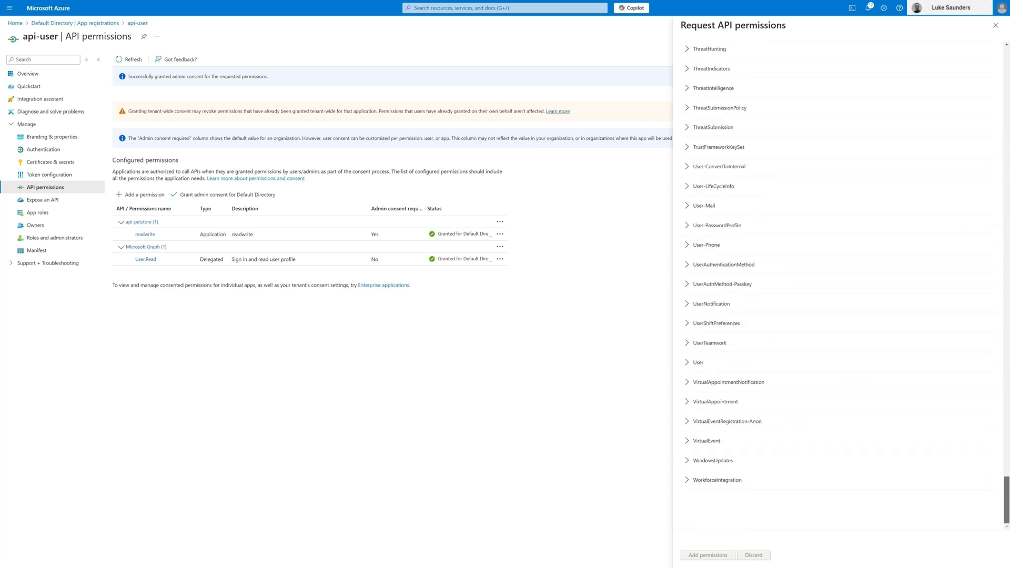
click(687, 362)
scroll(687, 403, down, 2)
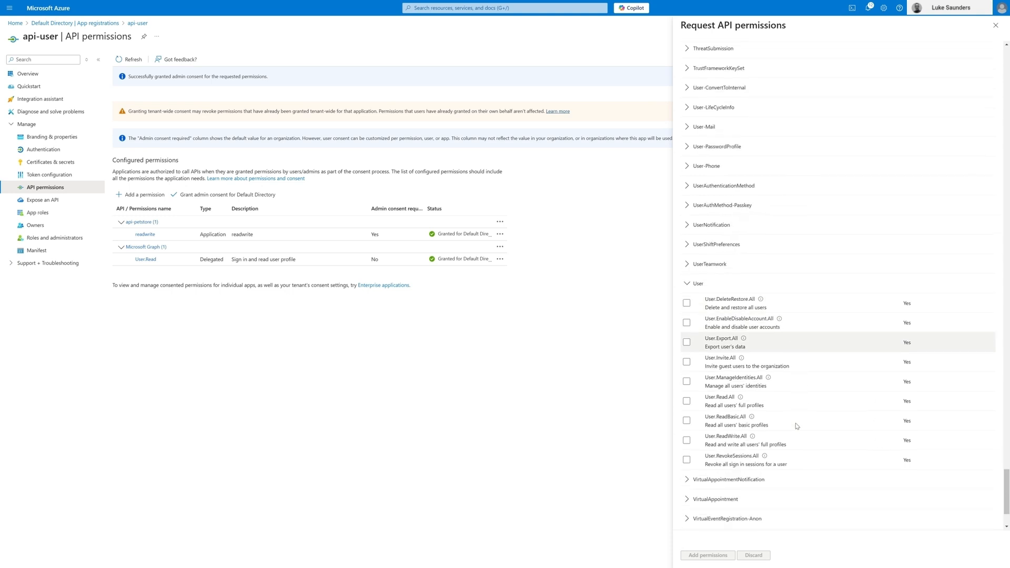
click(687, 402)
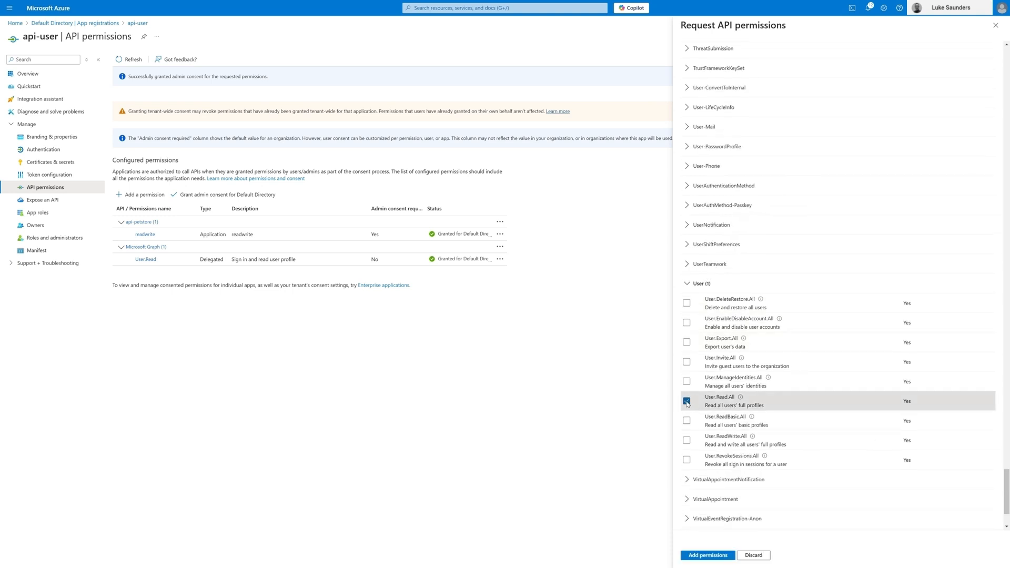
click(687, 441)
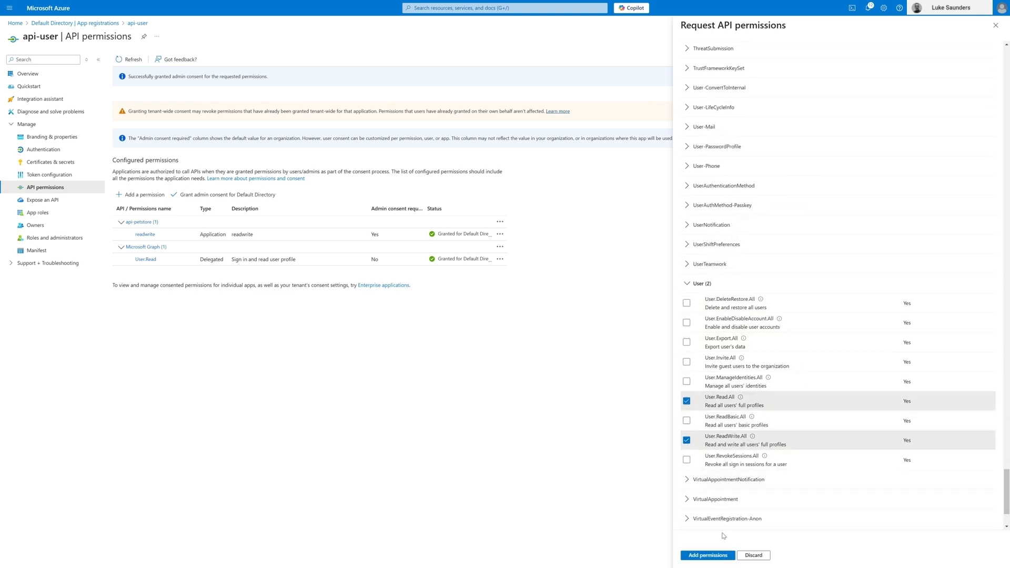
click(715, 558)
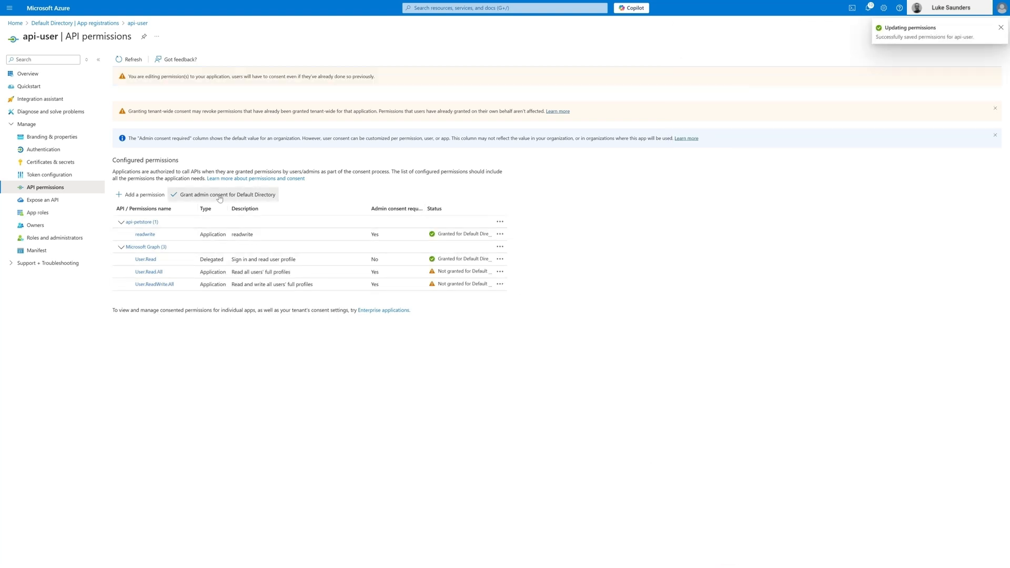
click(220, 197)
click(131, 112)
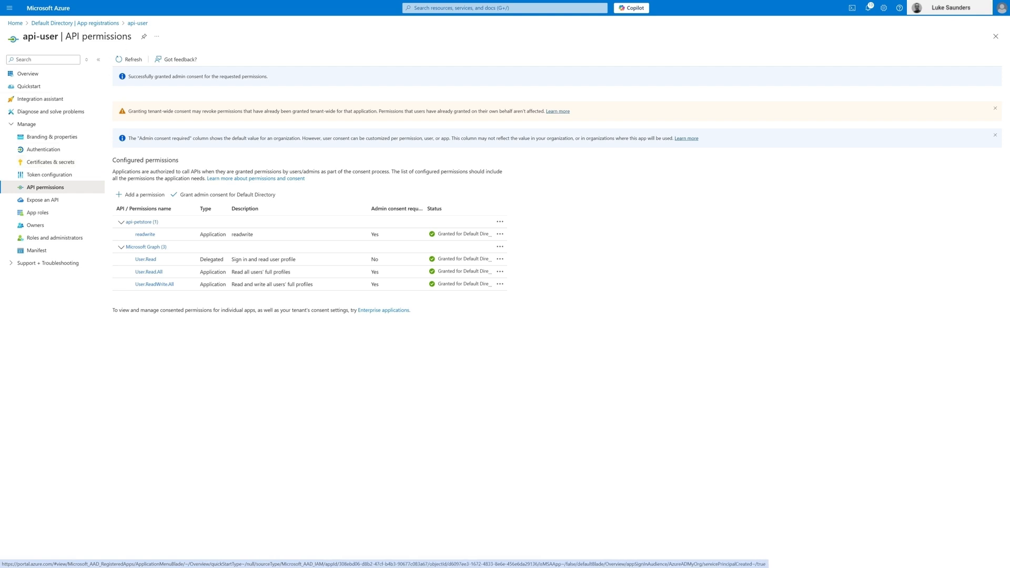
Step: Create a client secret for api-user with the description secret and the recommended 180-day expiry, and copy its value
click(58, 164)
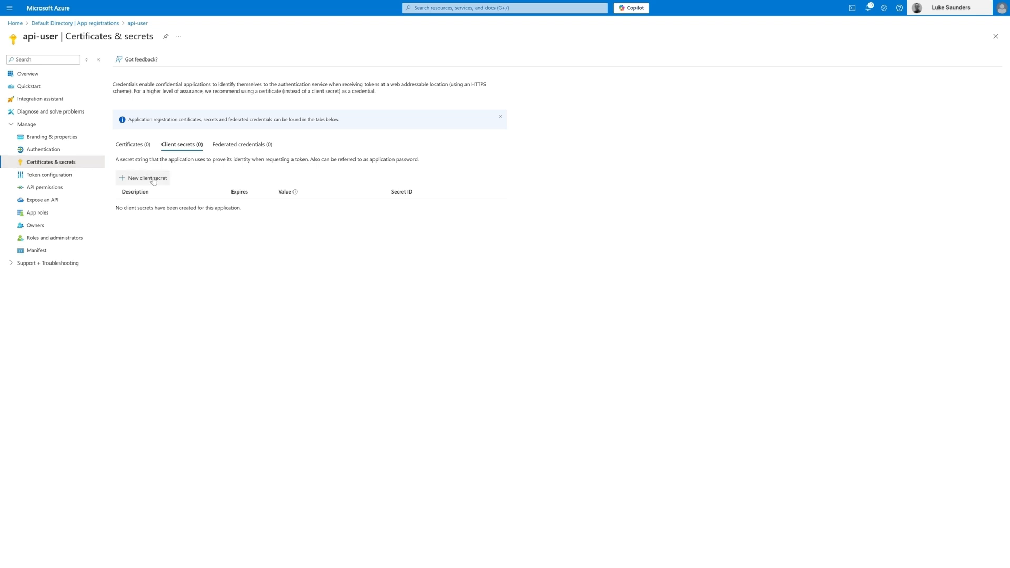
click(154, 180)
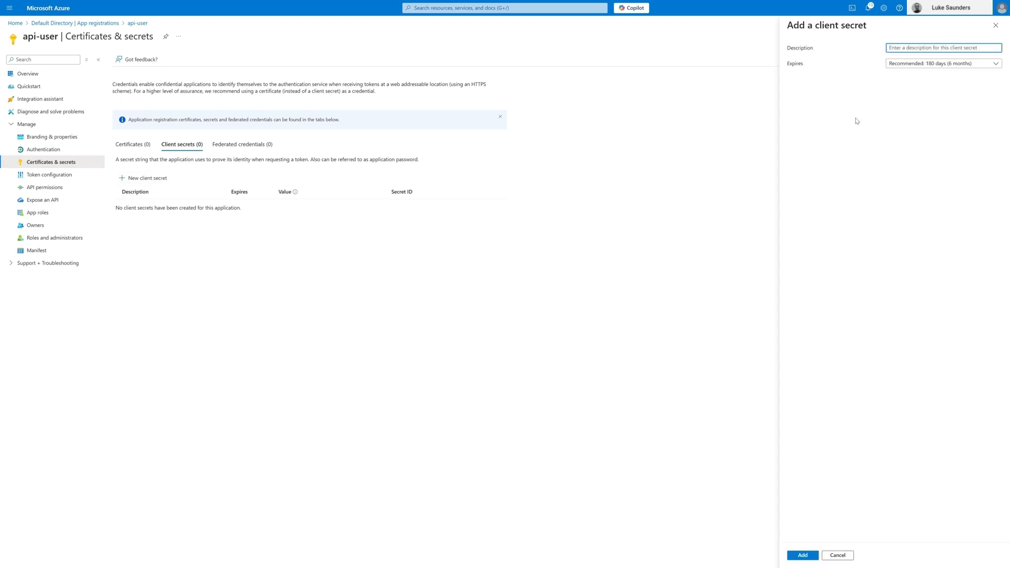
text(secret)
click(803, 556)
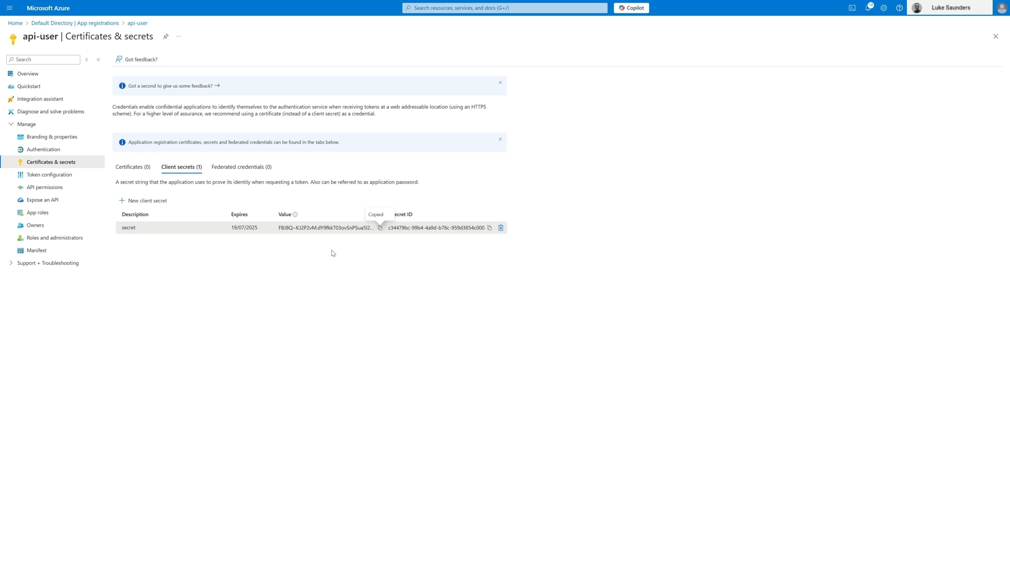
Step: Open the api-user app's overview and copy its Application (client) ID
click(34, 76)
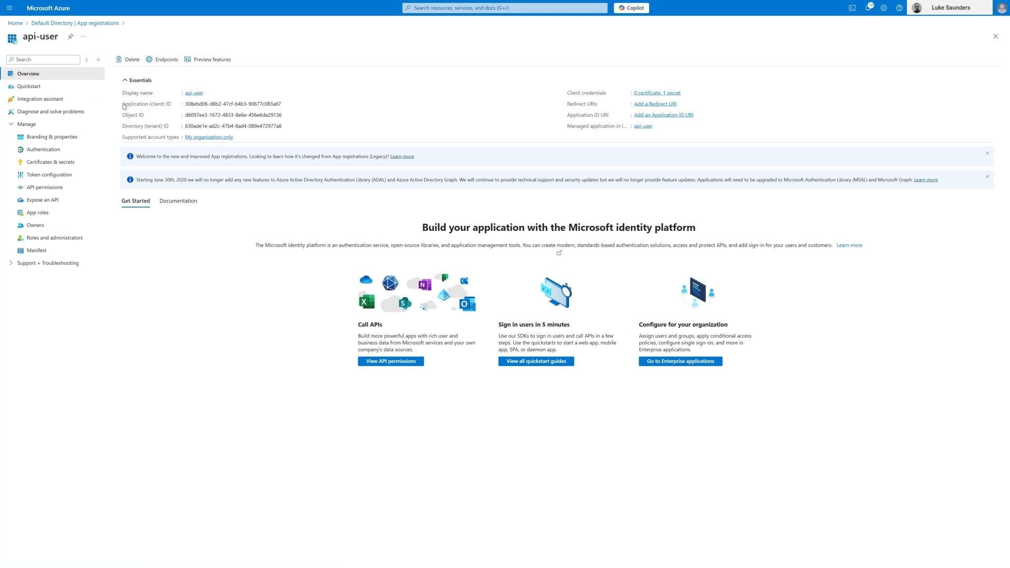
drag(122, 105, 176, 109)
click(164, 109)
click(286, 104)
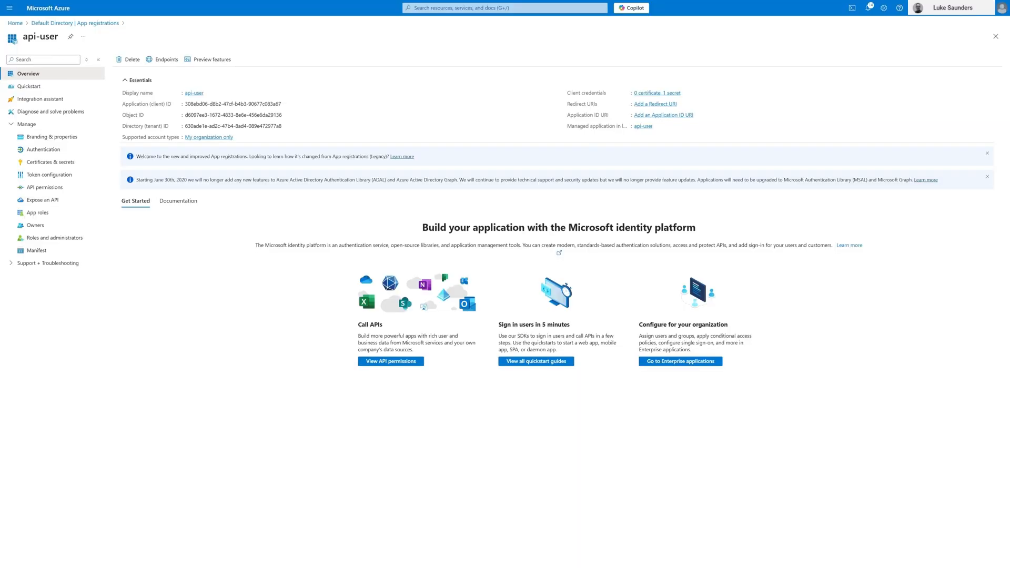
Step: Open the design view of the Swagger Petstore API in the lukeapimanager1 API Management service
click(18, 24)
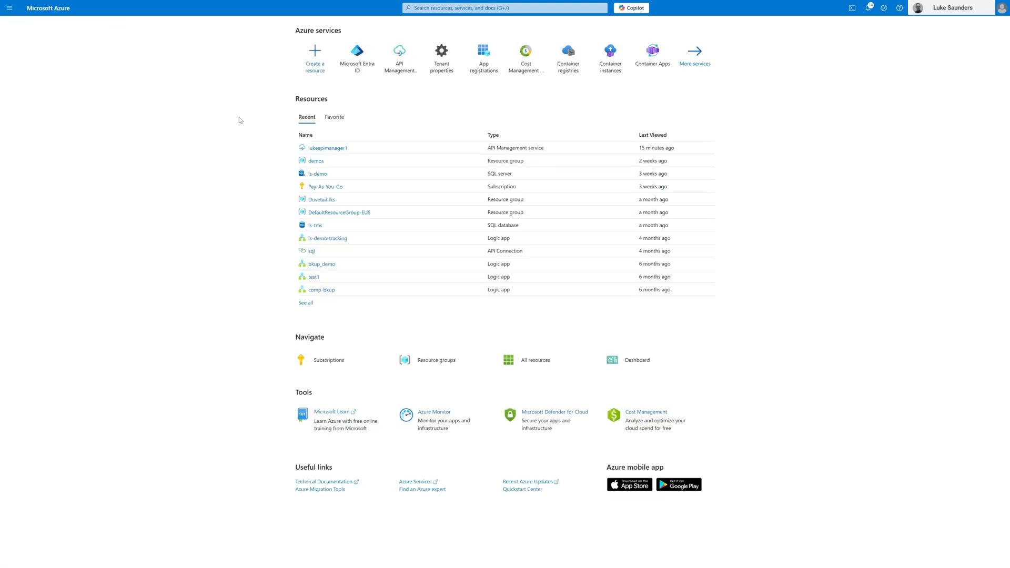
click(322, 149)
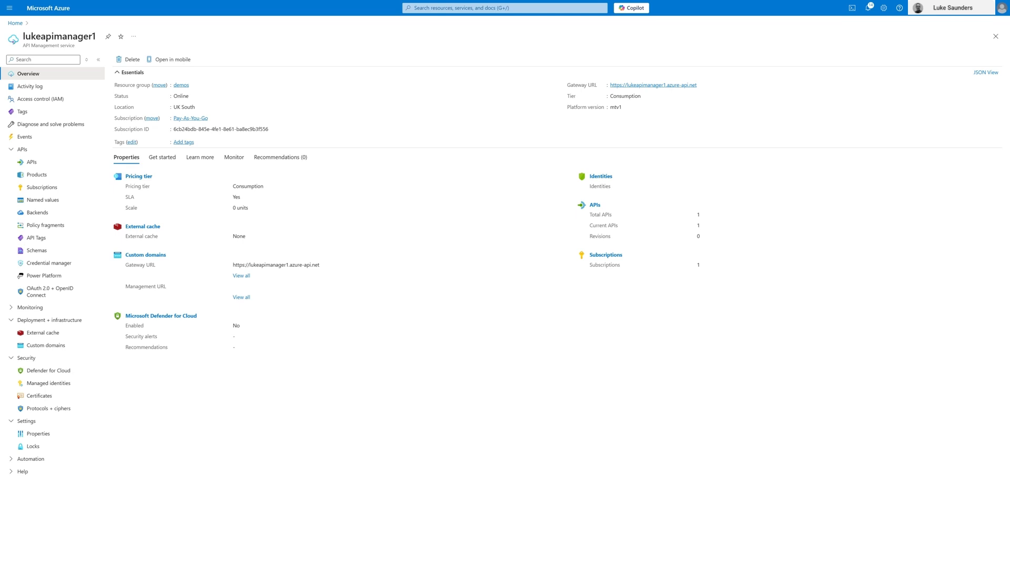
click(52, 162)
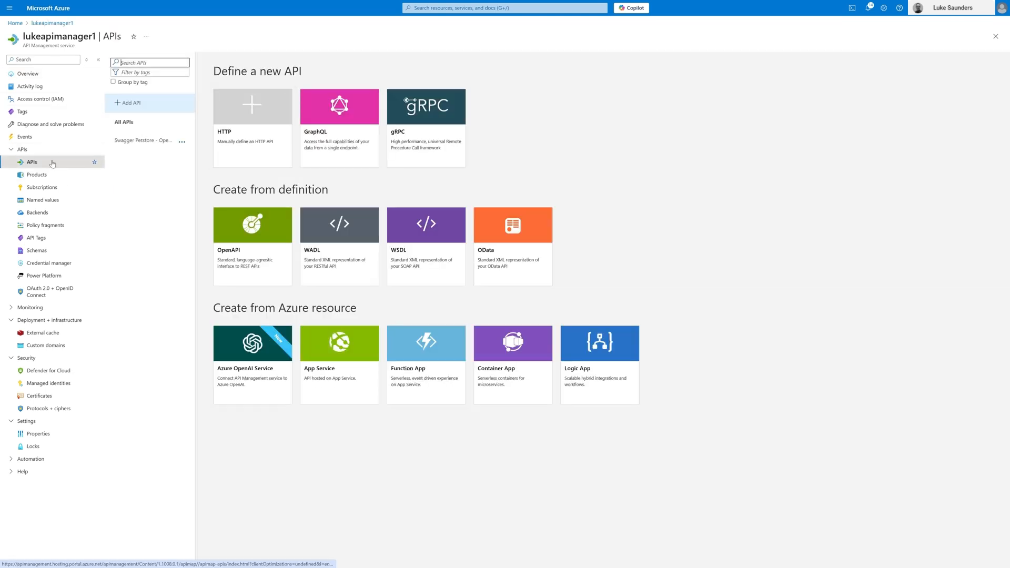
click(181, 142)
click(128, 142)
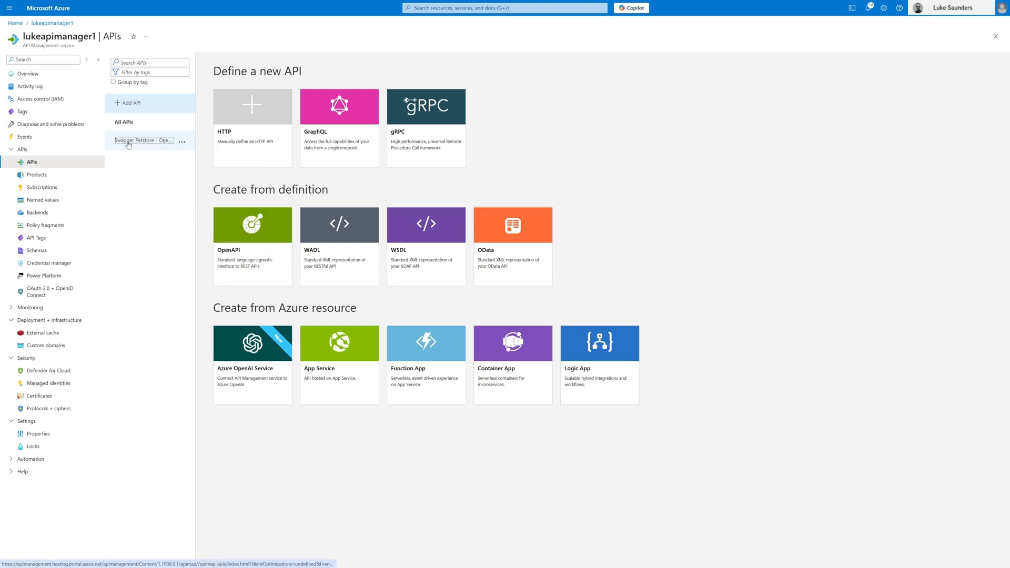
click(239, 71)
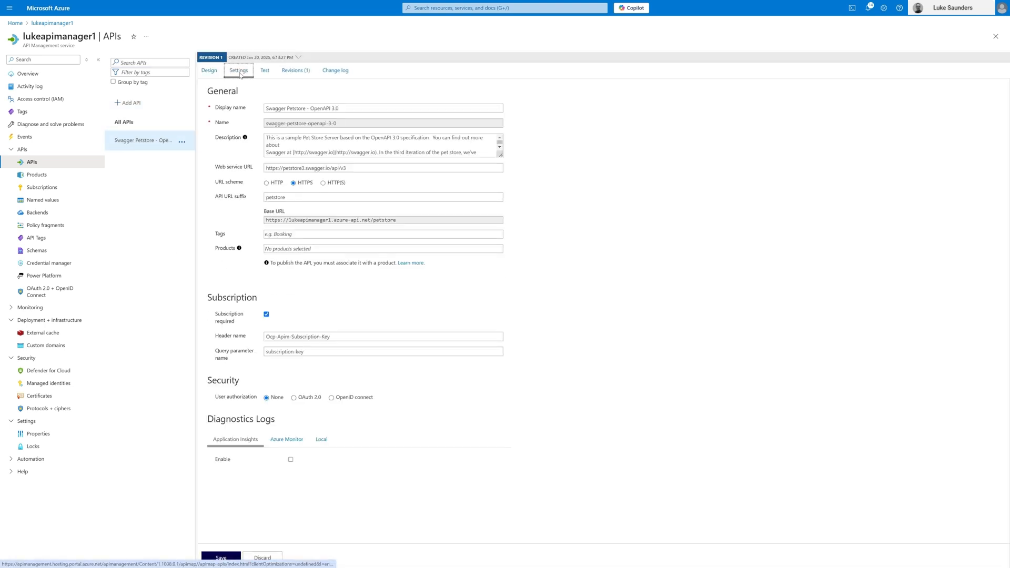
click(209, 70)
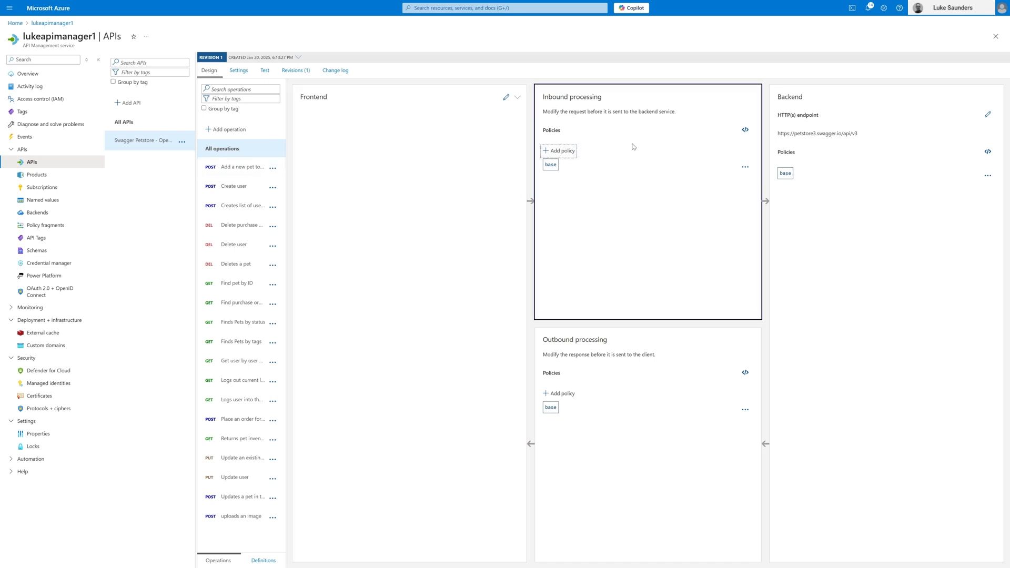
click(561, 151)
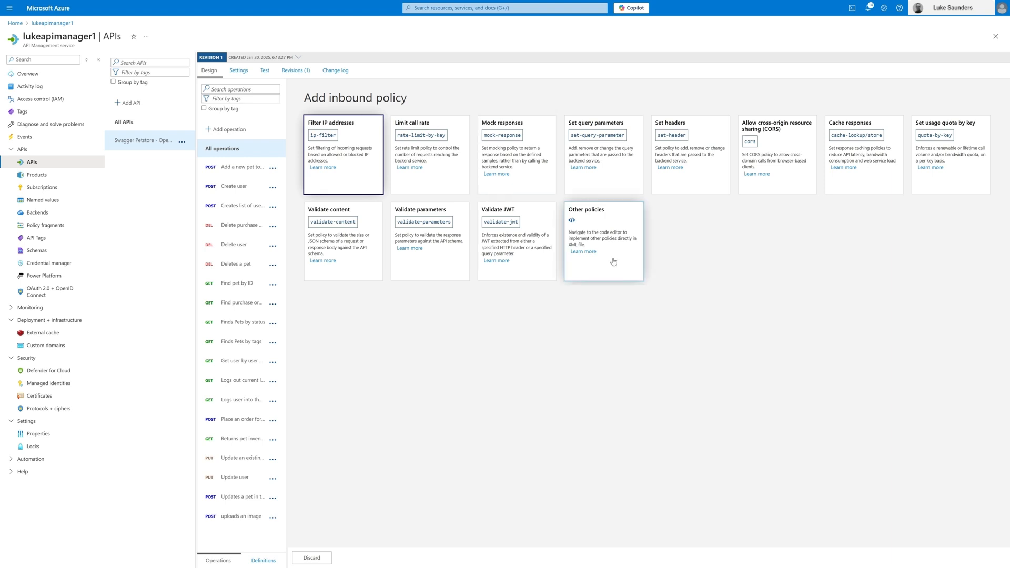
click(530, 217)
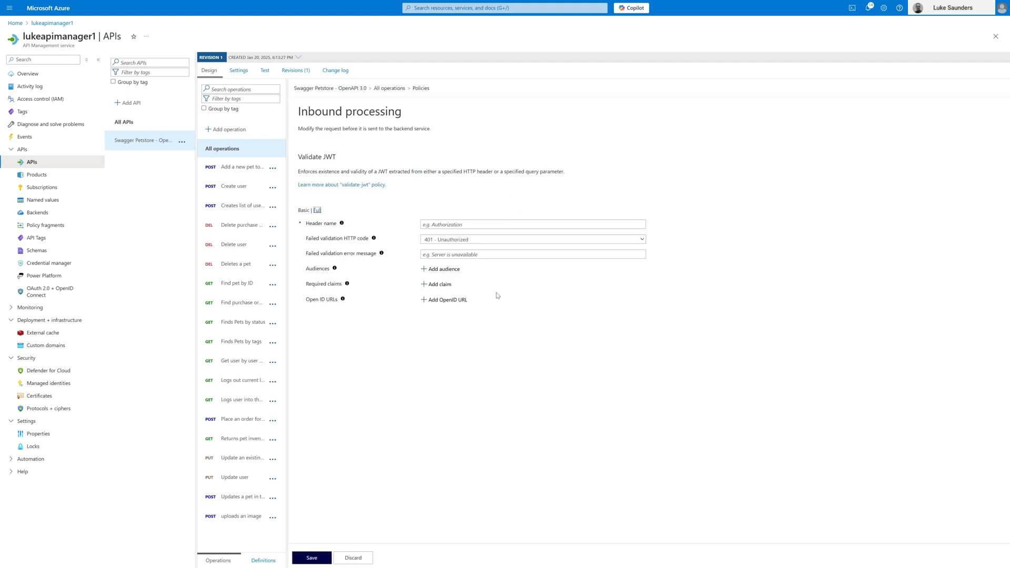
click(222, 151)
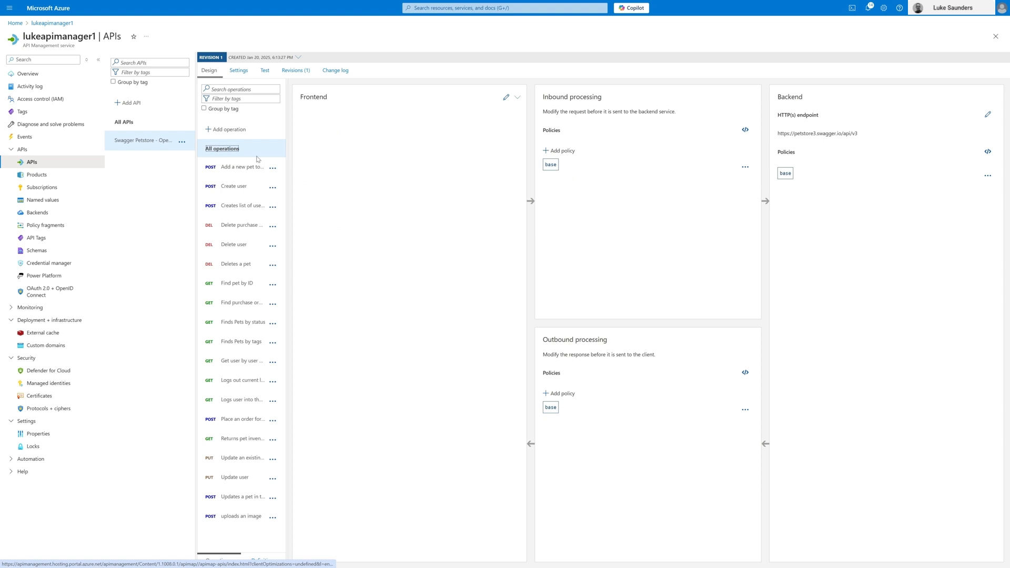
click(745, 129)
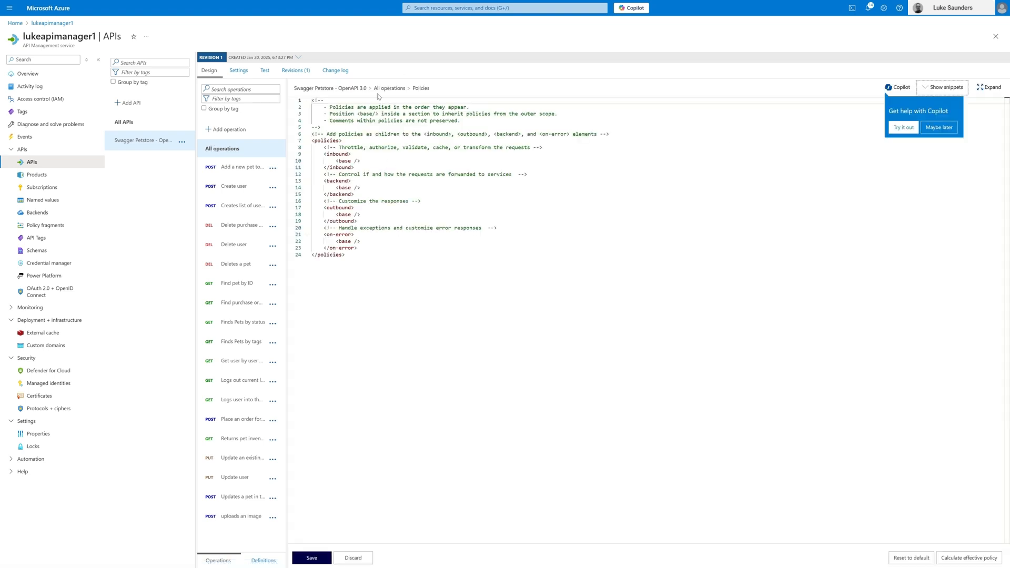
click(237, 150)
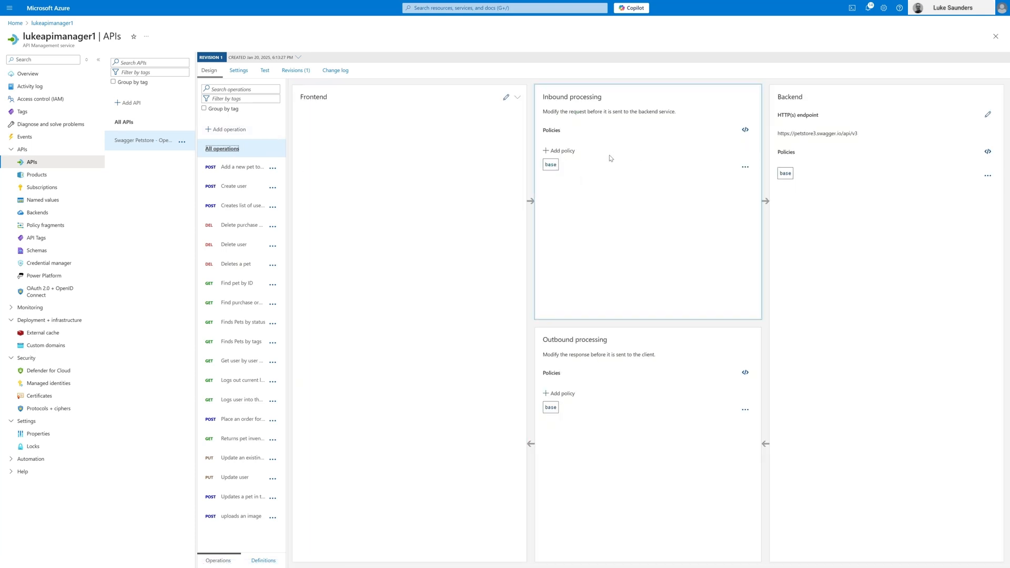
Step: Add a Validate JWT inbound policy to all operations, with header name Authorization and error message "Unauthorized. Access Token not valid"
click(568, 152)
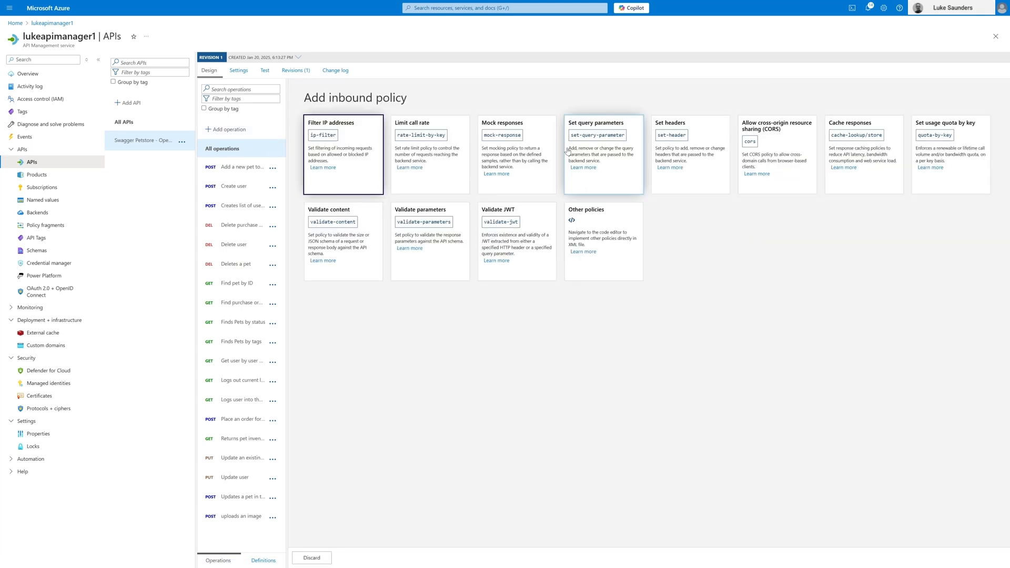
click(529, 222)
click(530, 222)
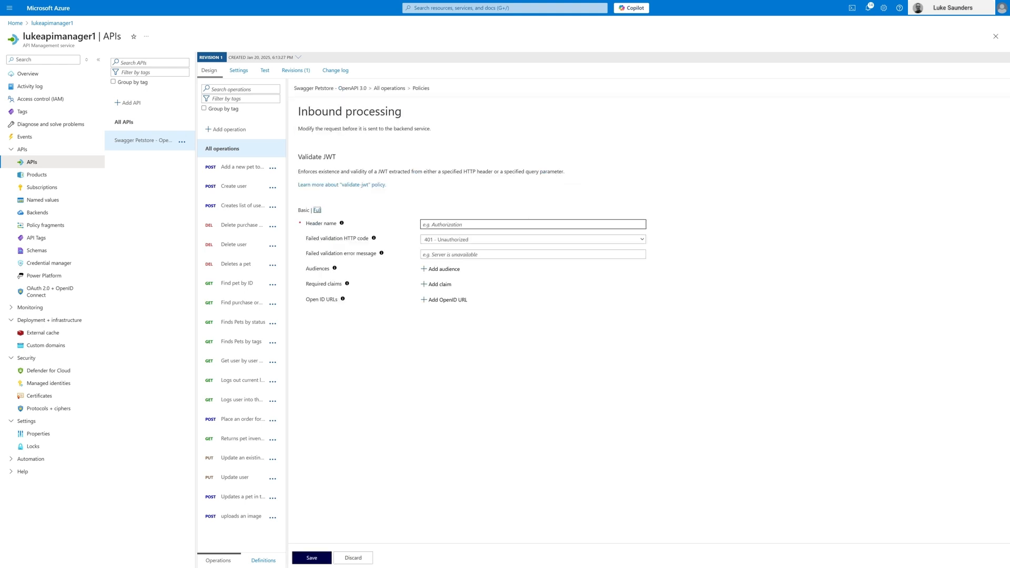
text(Authorizatri)
key(BackSpace)
key(BackSpace)
key(BackSpace)
text(on)
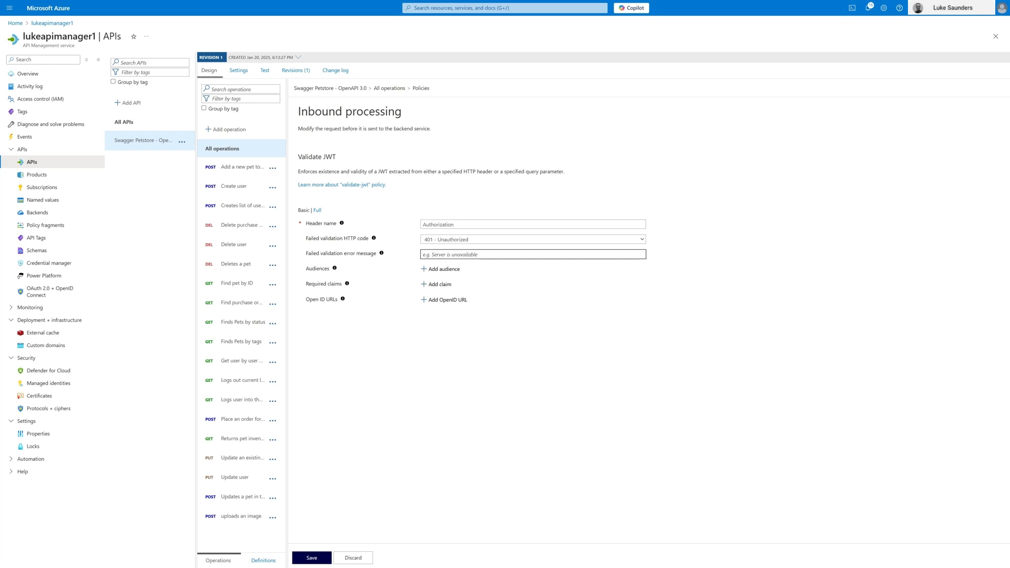
key(ctrl+v)
click(444, 270)
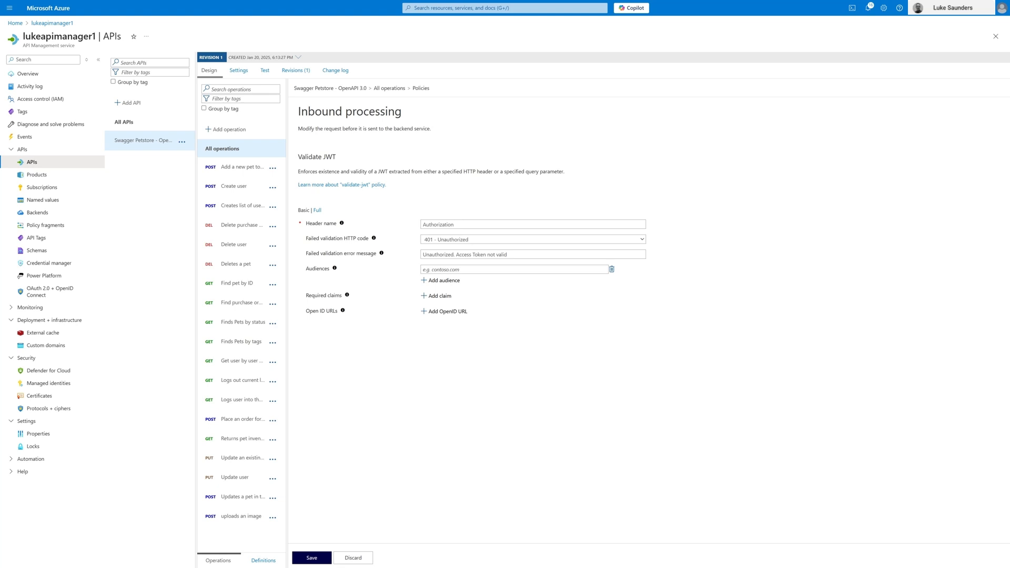
key(Tab)
key(Tab)
key(ctrl+v)
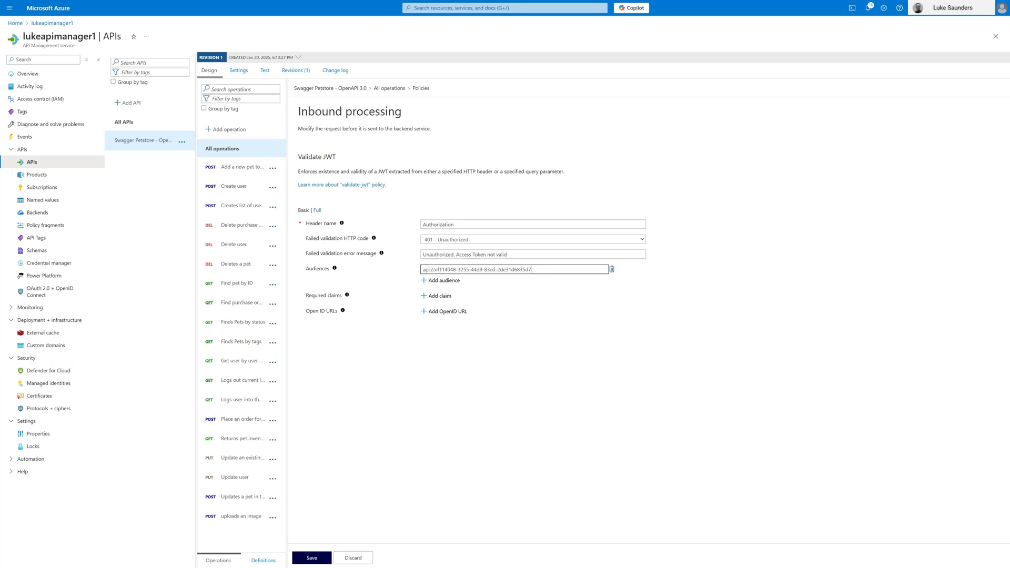
drag(434, 269, 415, 271)
click(558, 270)
Step: Add a required claim named roles to the Validate JWT policy, matching any claim, with the value readwrite
click(440, 296)
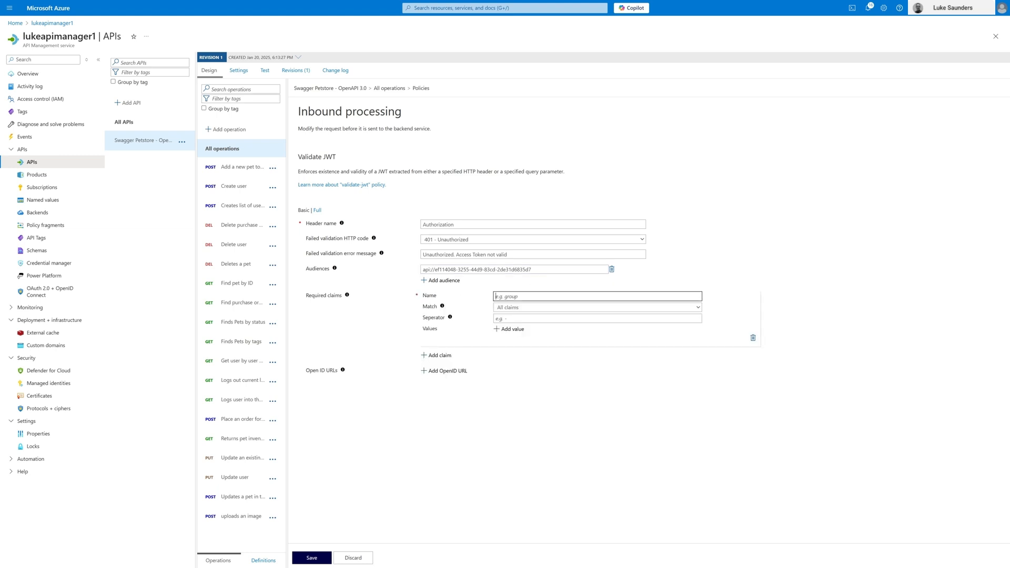
text(roles)
click(540, 308)
click(538, 327)
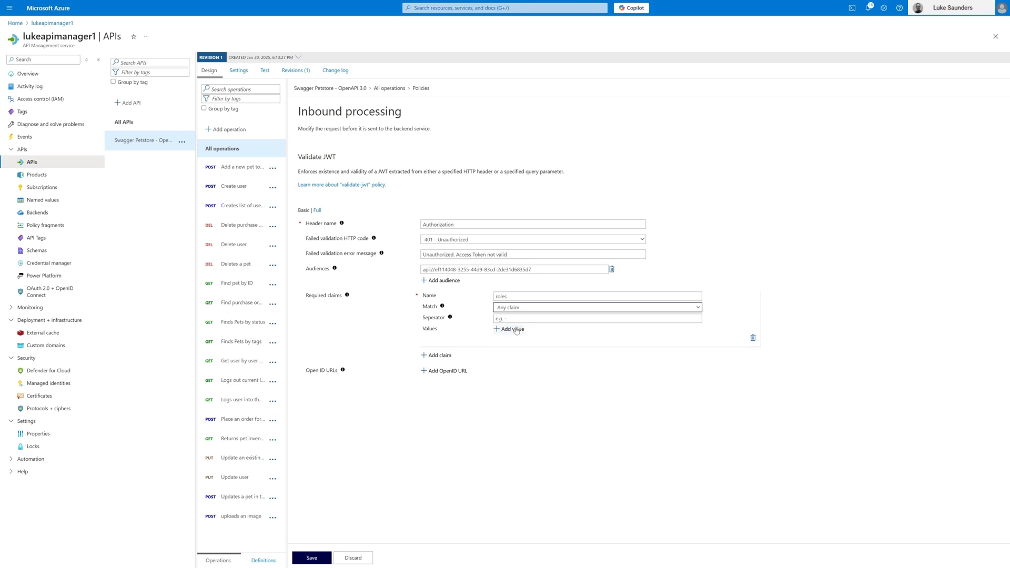
click(516, 330)
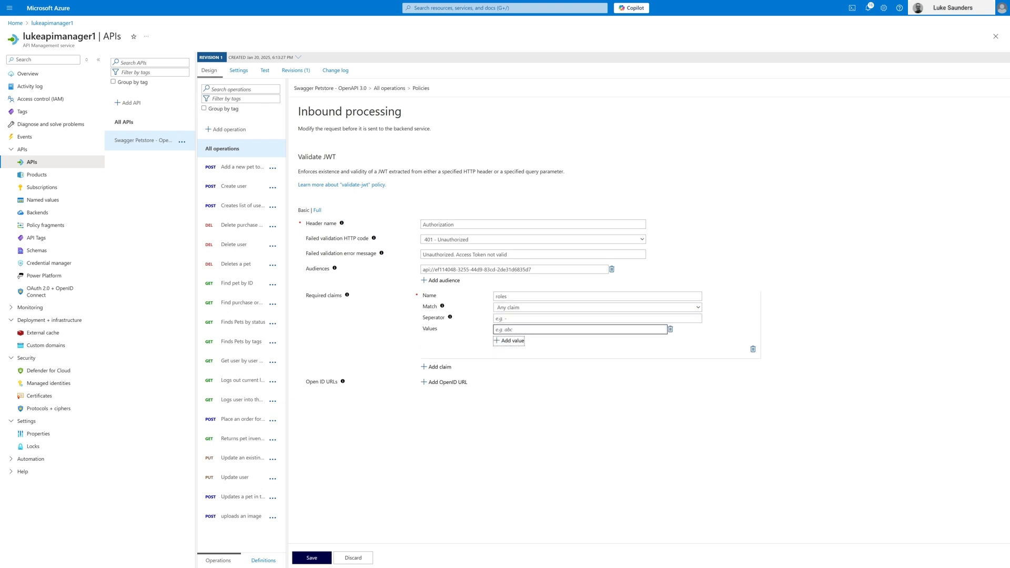
text(readwrite)
click(449, 384)
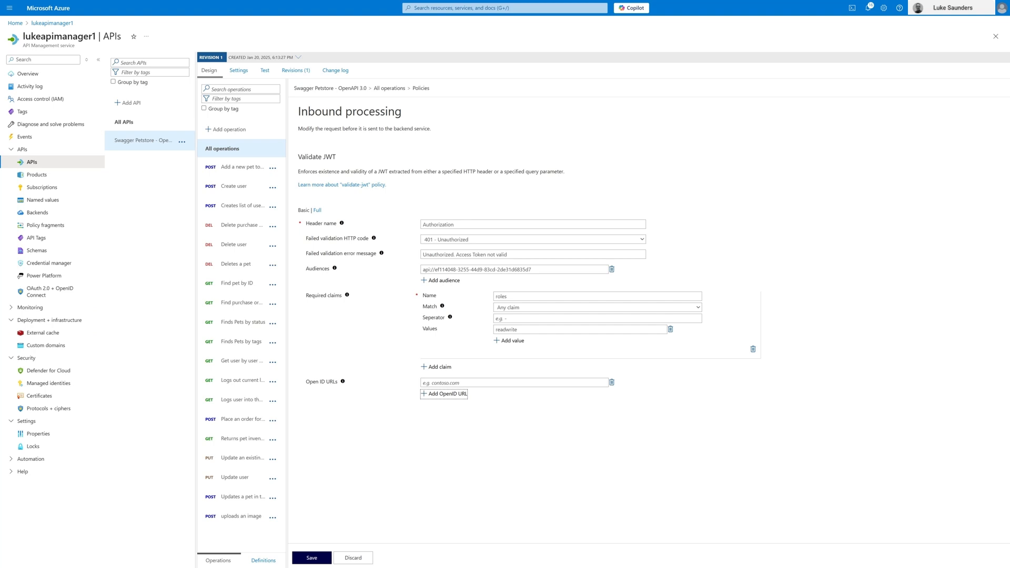
click(514, 383)
click(463, 383)
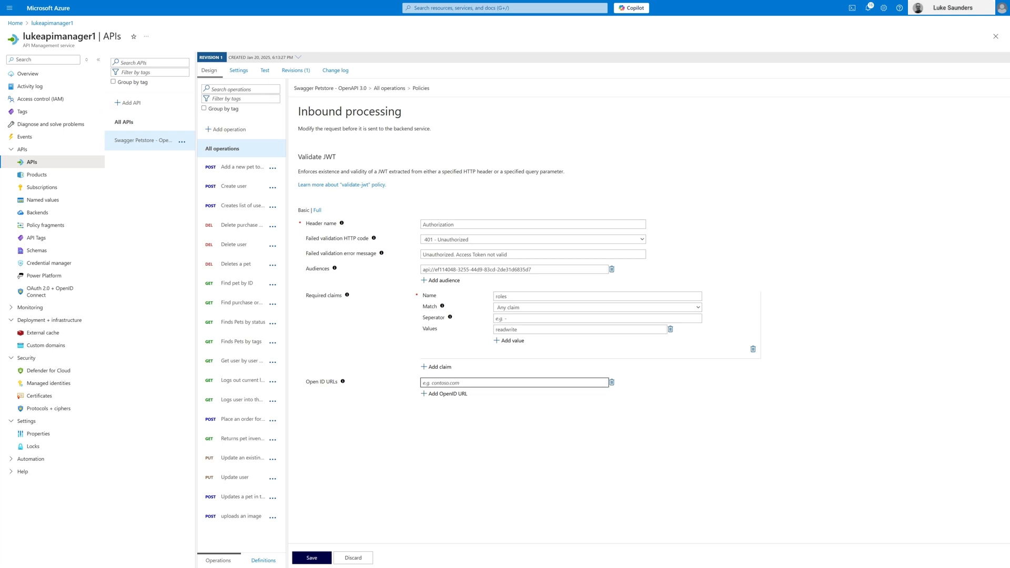
text(https://login.microsoftonline.com/{{tenant}}/v2.0/.well-known/openid-configuration)
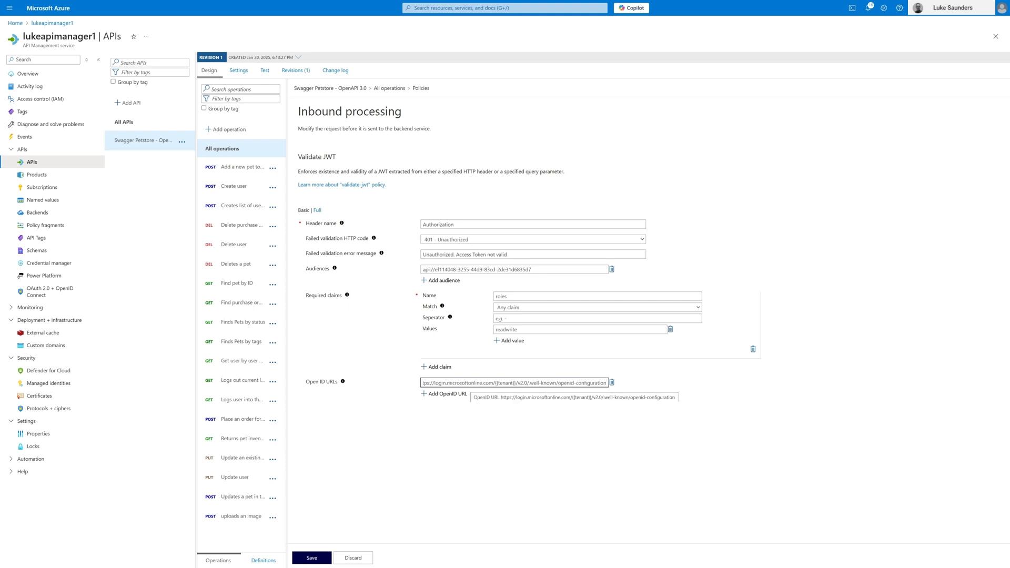
drag(443, 383, 403, 380)
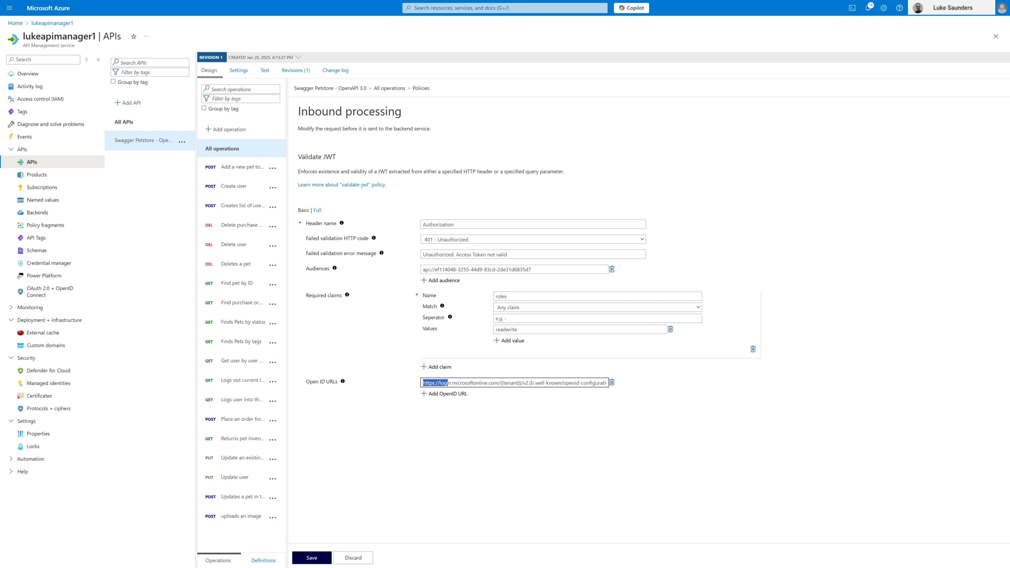
drag(500, 383, 519, 383)
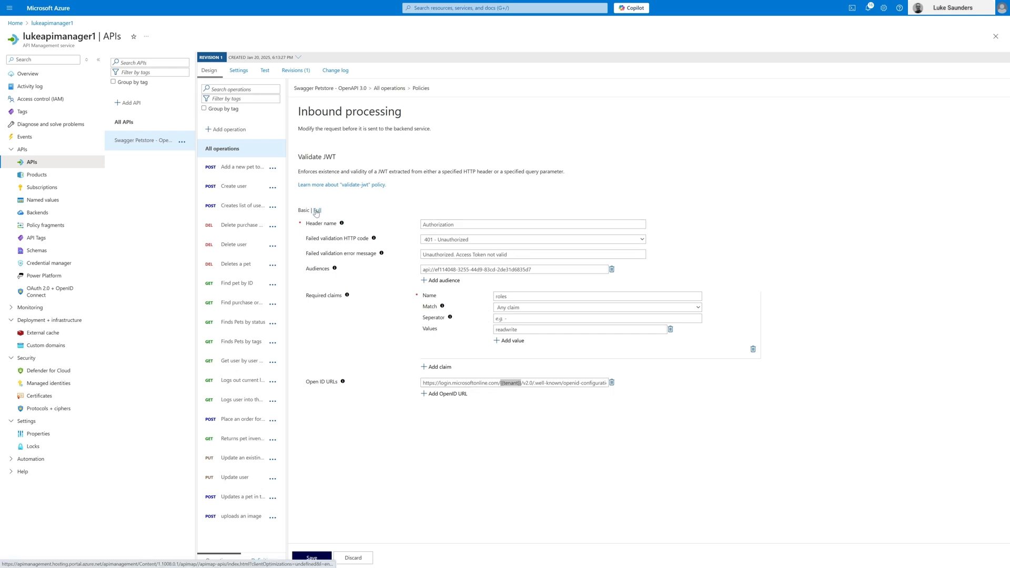
click(317, 210)
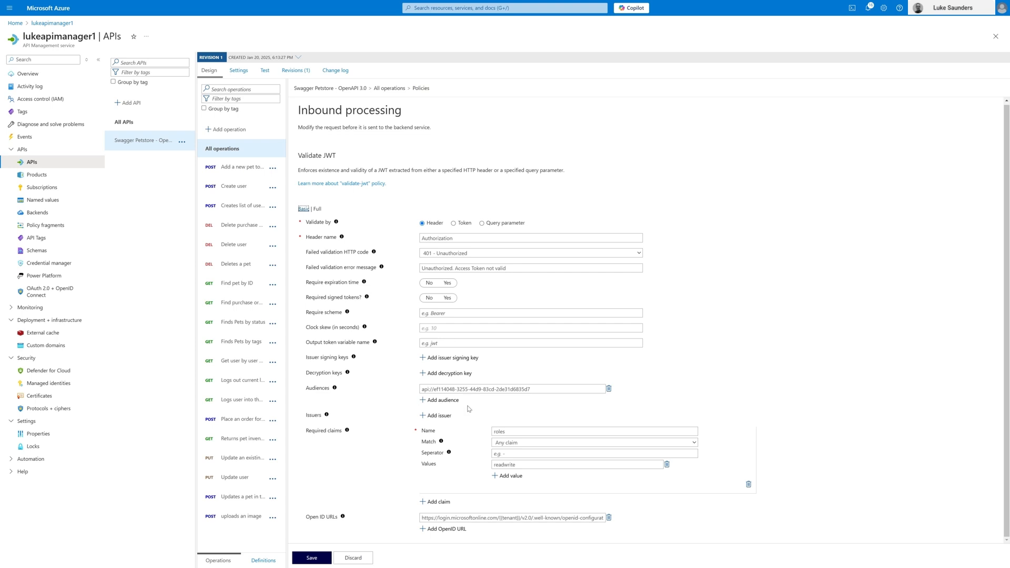
click(429, 416)
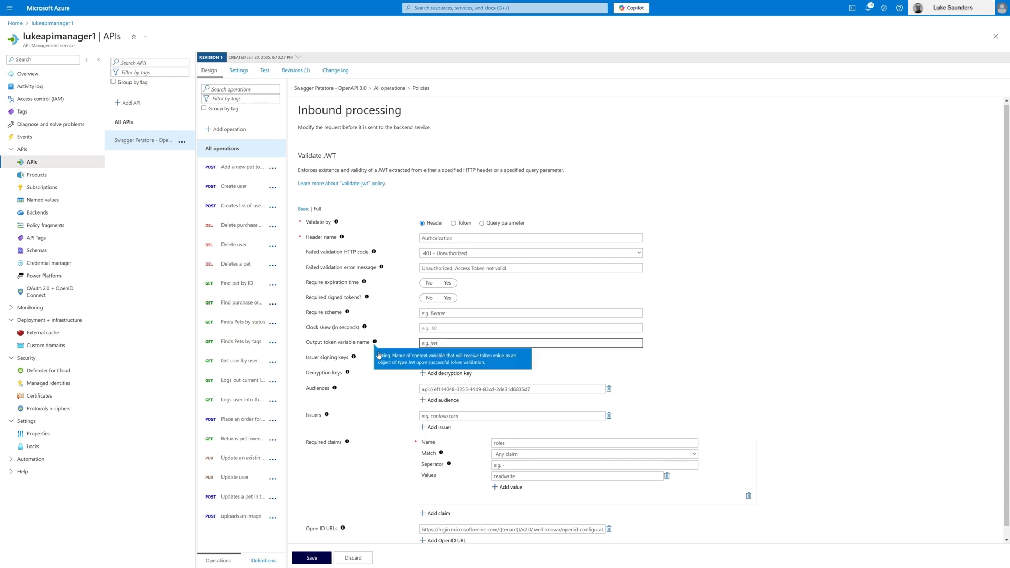
click(468, 415)
text(https://sts.windows.net/{{tenant}}/)
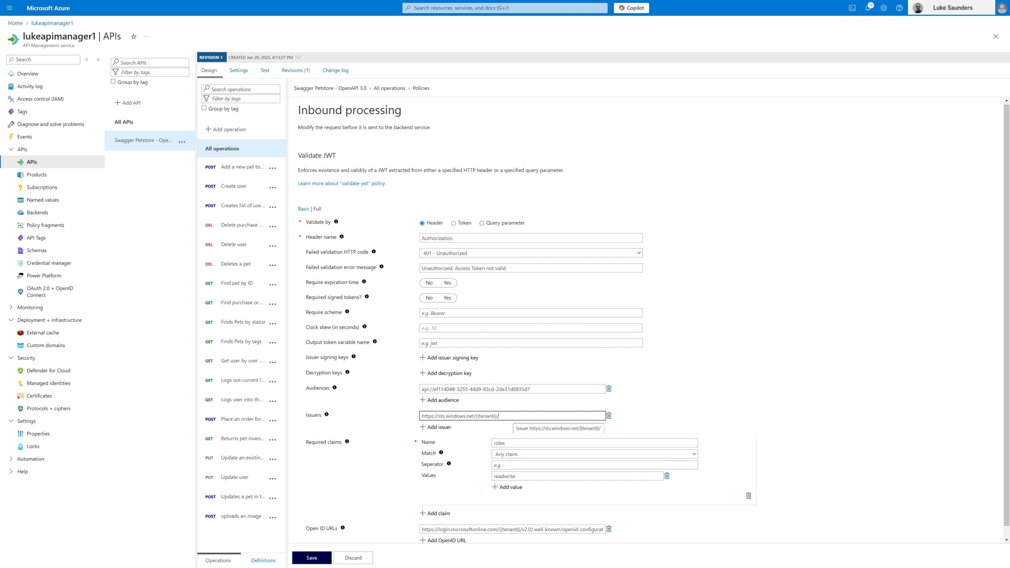
scroll(574, 363, down, 1)
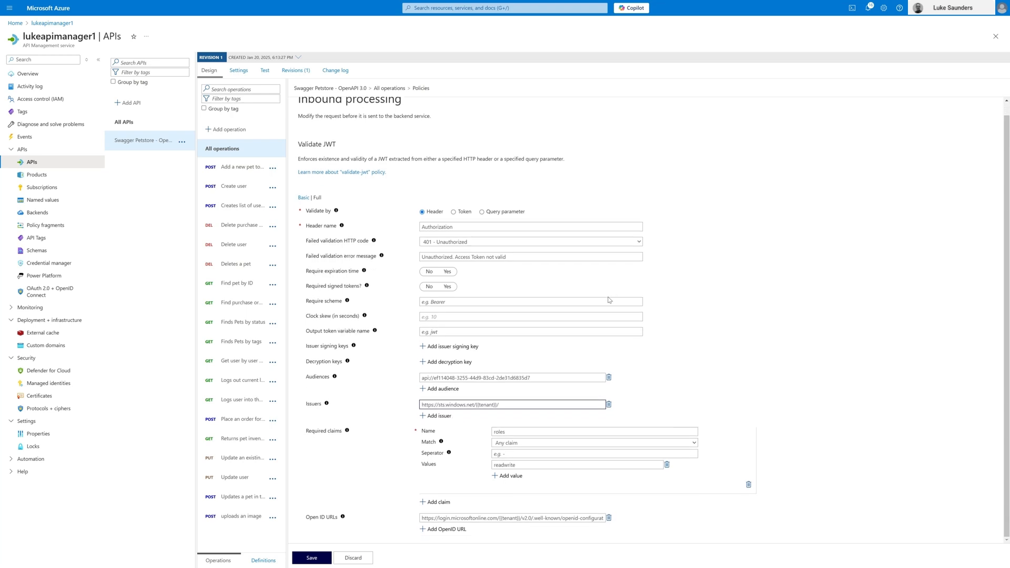
Step: Try to save the Validate JWT policy for all operations
click(311, 564)
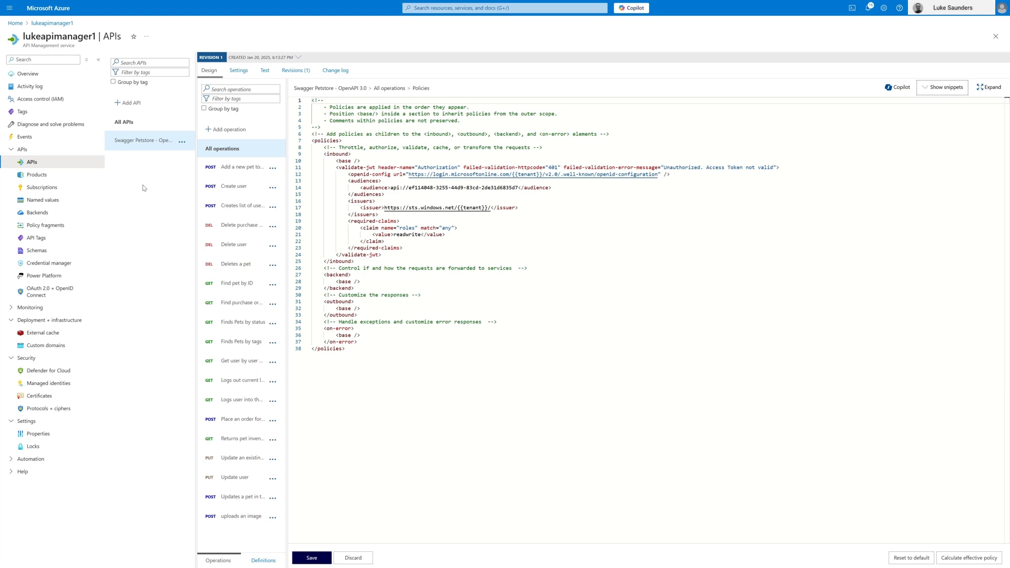
click(322, 562)
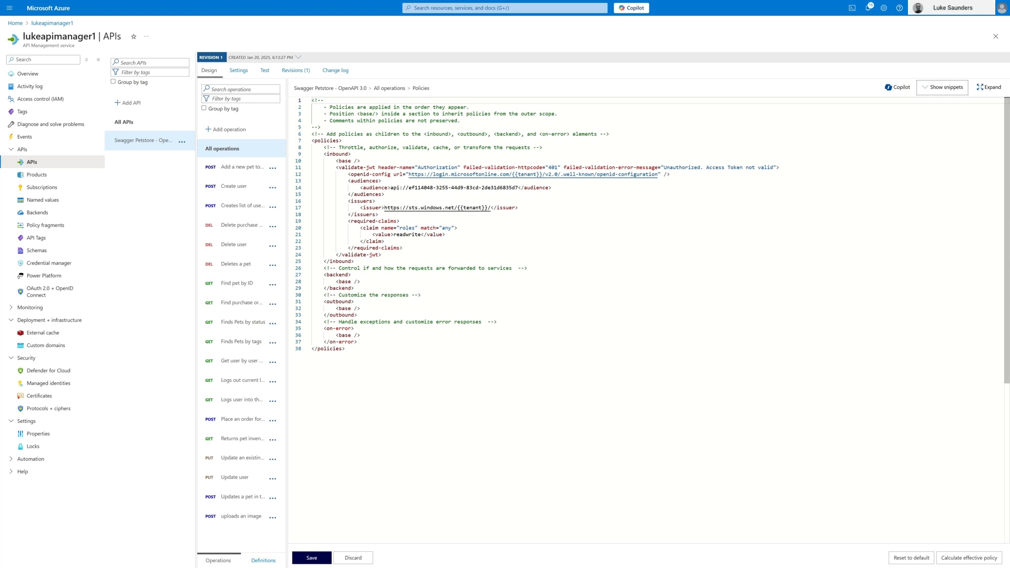
click(315, 560)
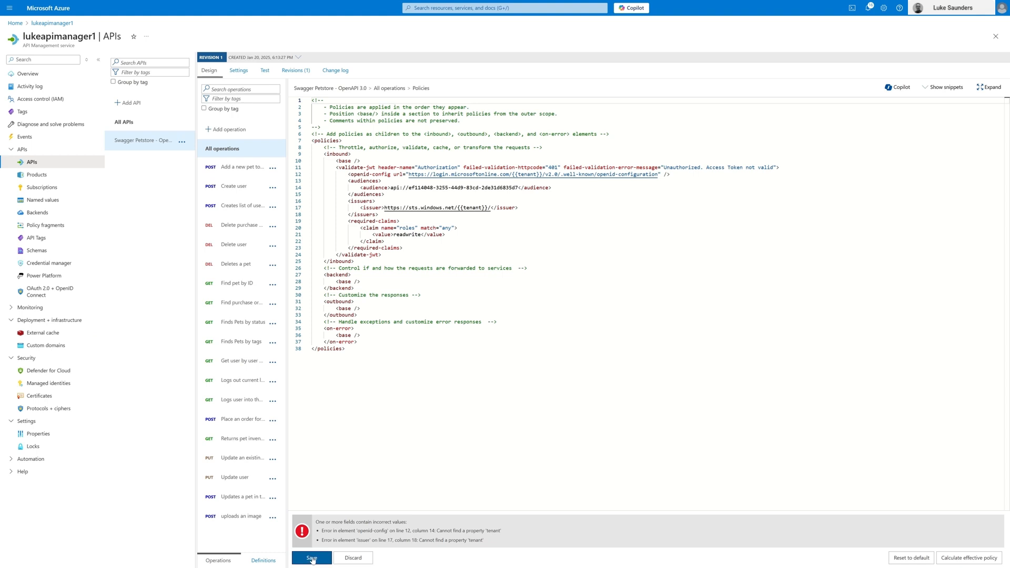
click(313, 558)
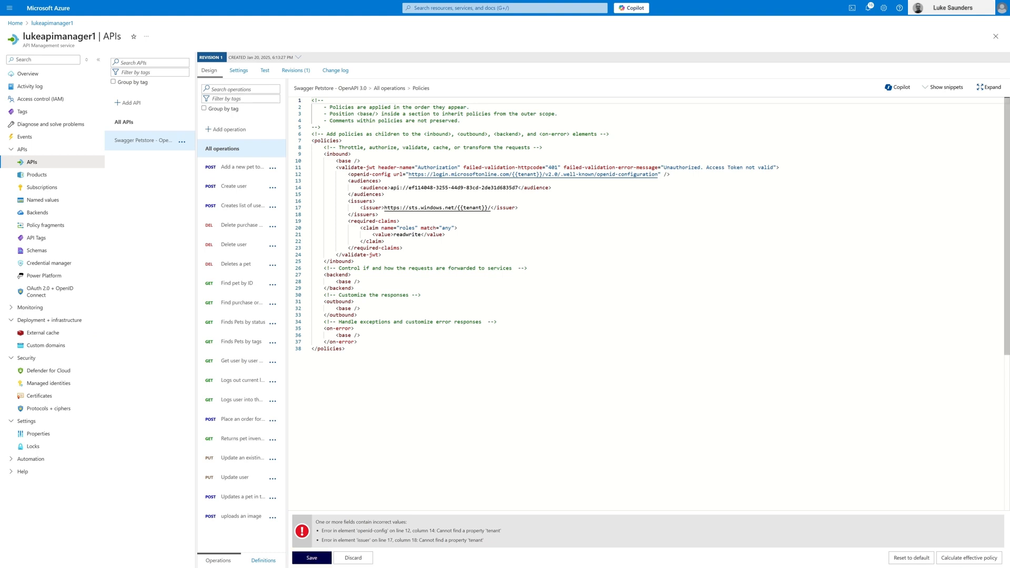
Step: Select the complete validate-jwt block in the policy code and discard the unsaved policy edits
drag(336, 167, 382, 256)
key(ctrl+c)
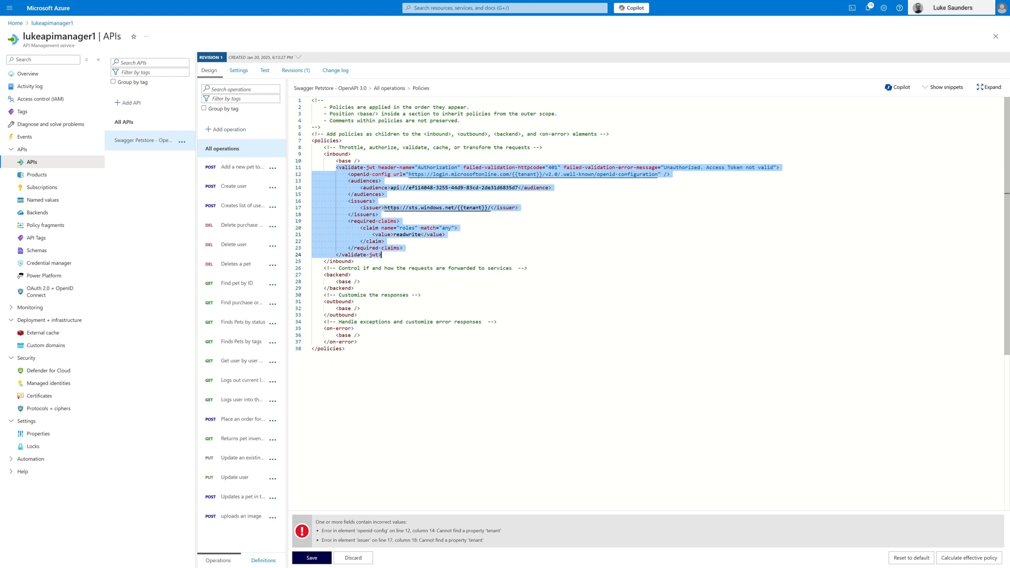
click(360, 560)
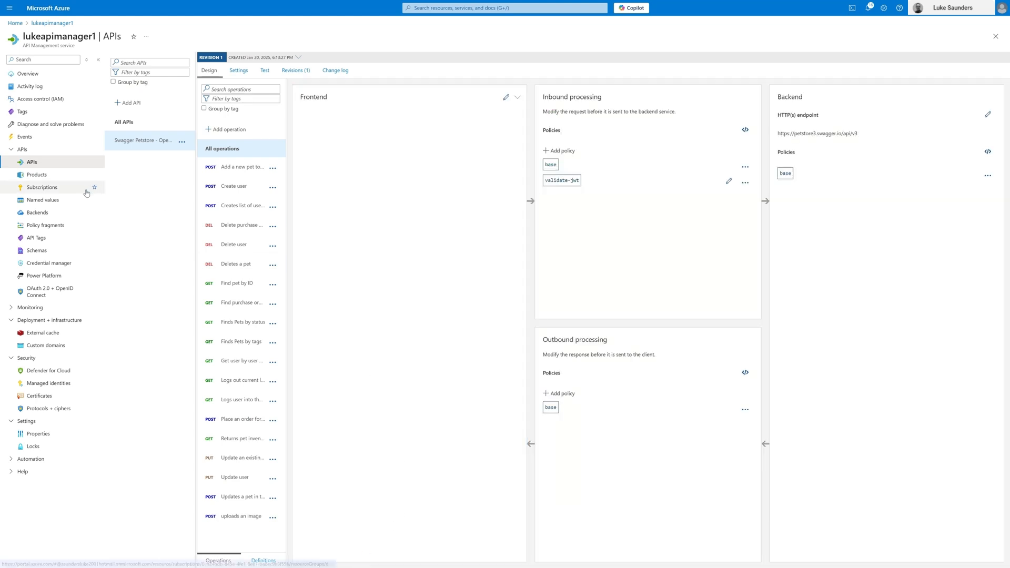
Step: Create a plain named value with name and display name tenant, using the Entra directory's tenant ID as its value
click(55, 203)
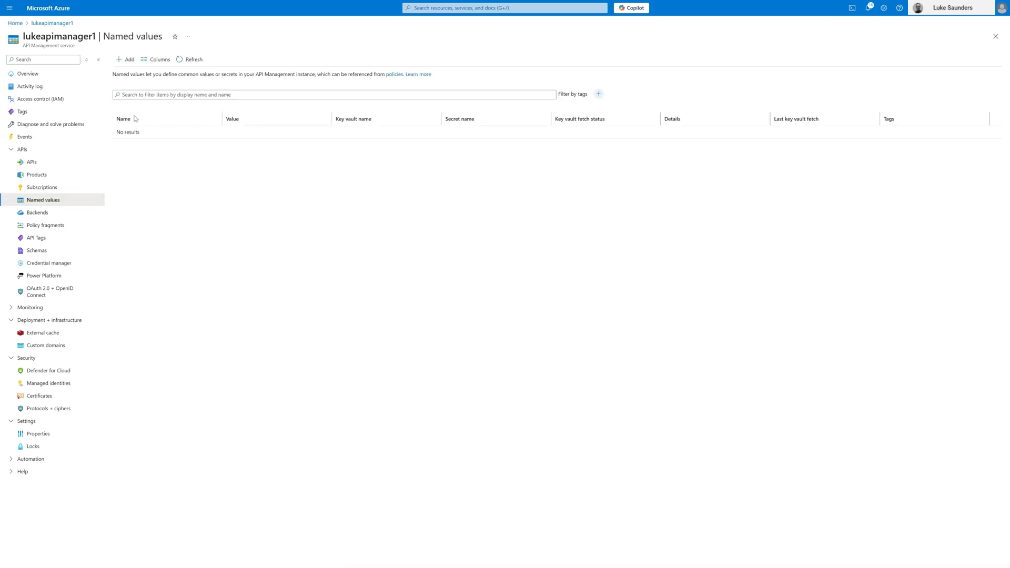
click(125, 62)
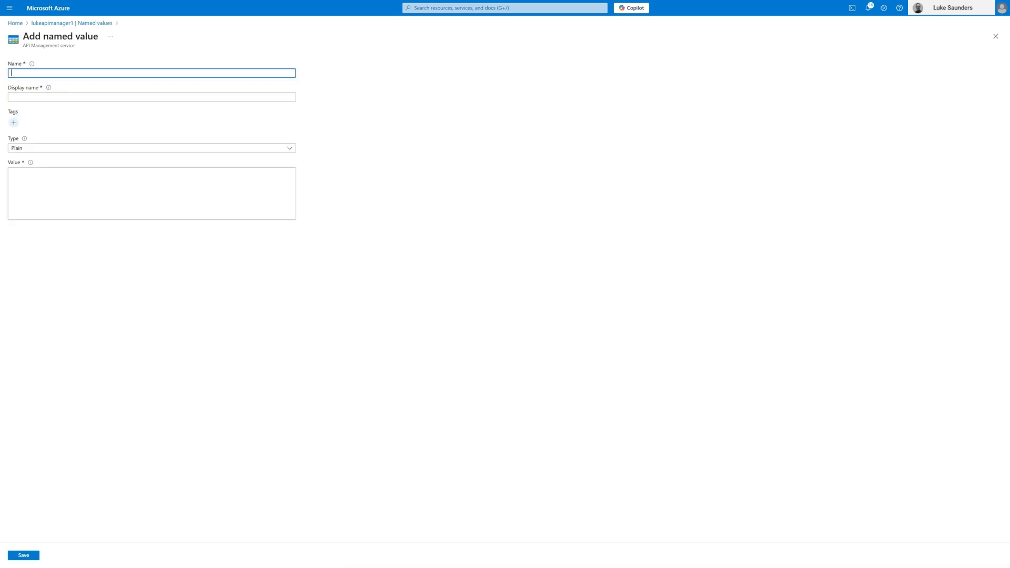
text(tenant)
key(Tab)
text(tenatn)
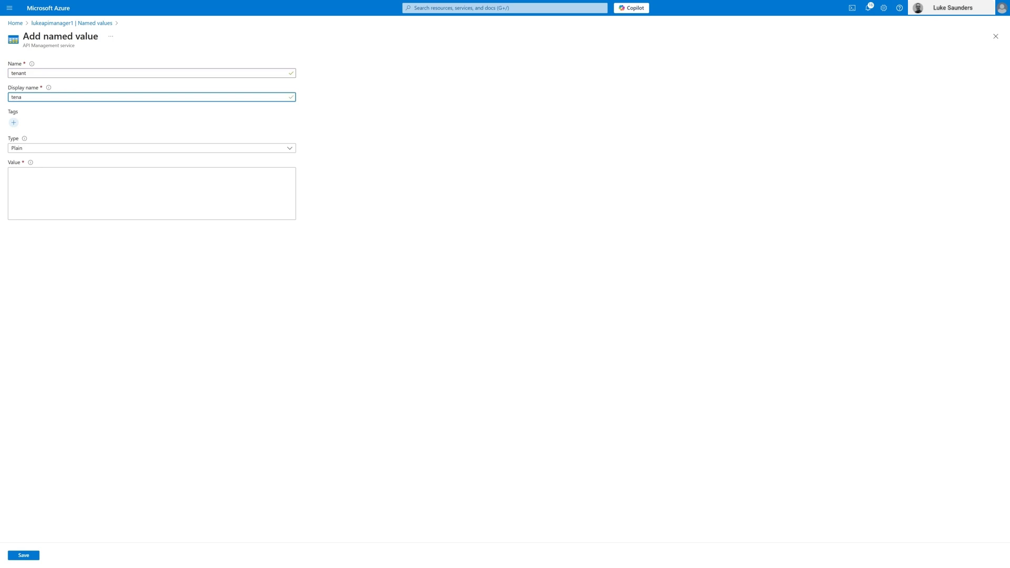
key(Tab)
key(Tab)
key(Tab)
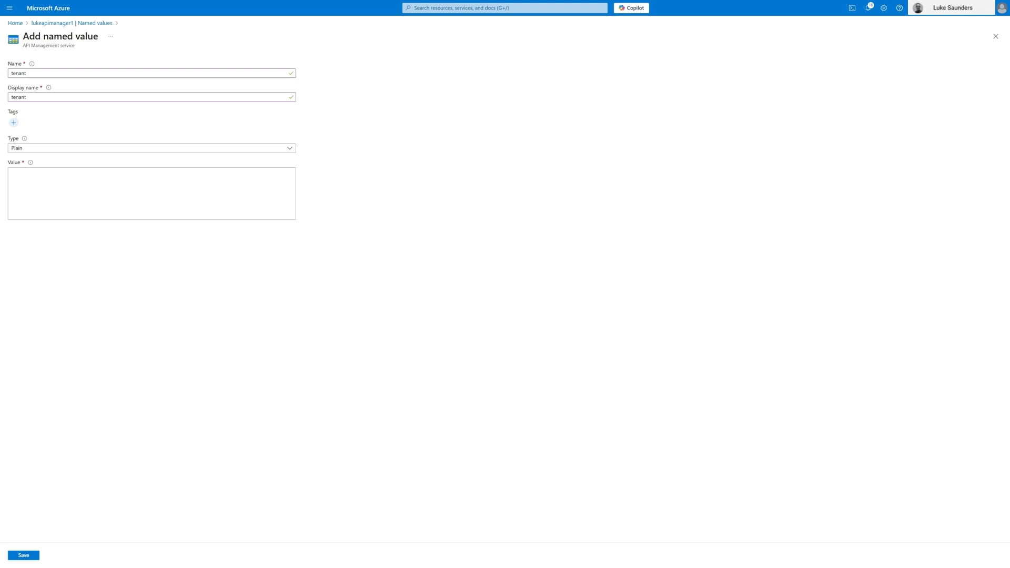
click(103, 179)
text(630ade1e-ad2c-47b4-8ad4-089e472977a8)
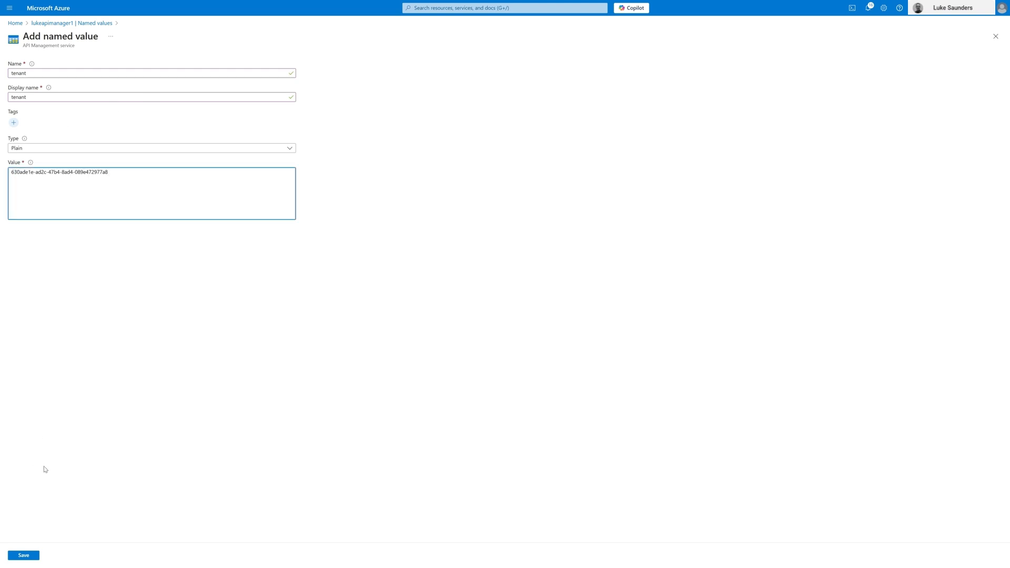
click(31, 560)
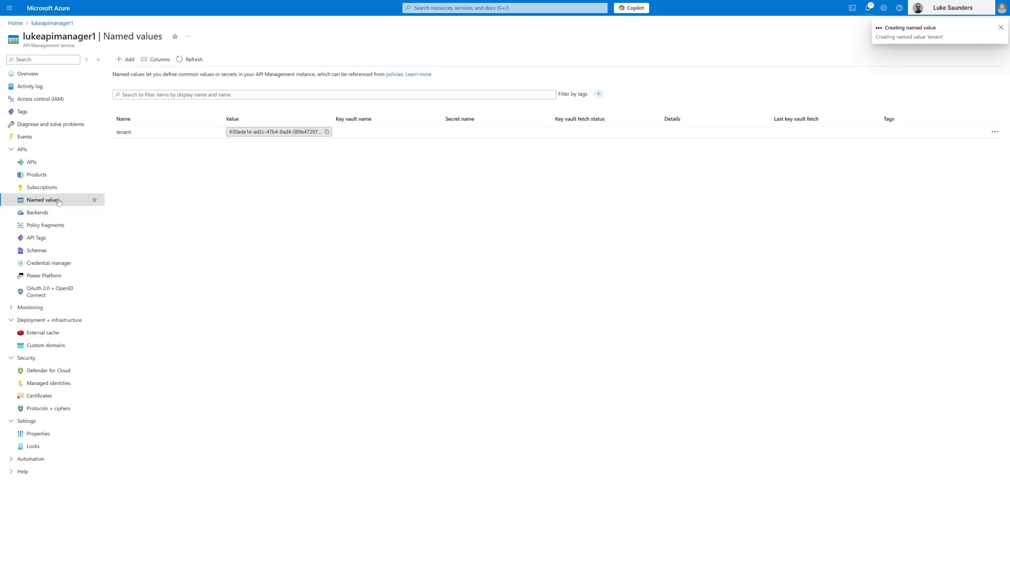
Step: Insert the copied validate-jwt block below the inbound base element in the Swagger Petstore all-operations policy code, and save it
click(49, 164)
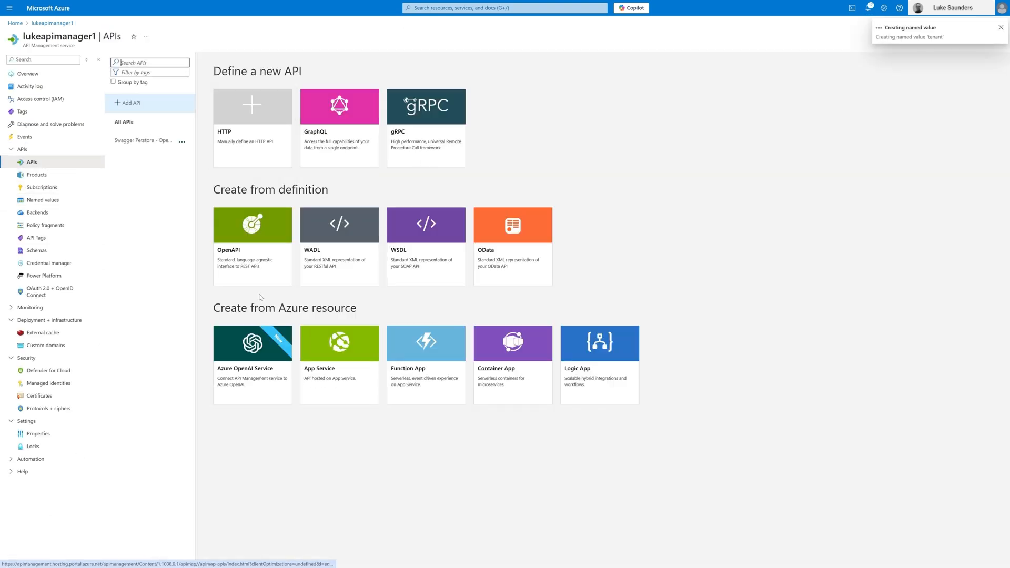
click(182, 142)
click(136, 142)
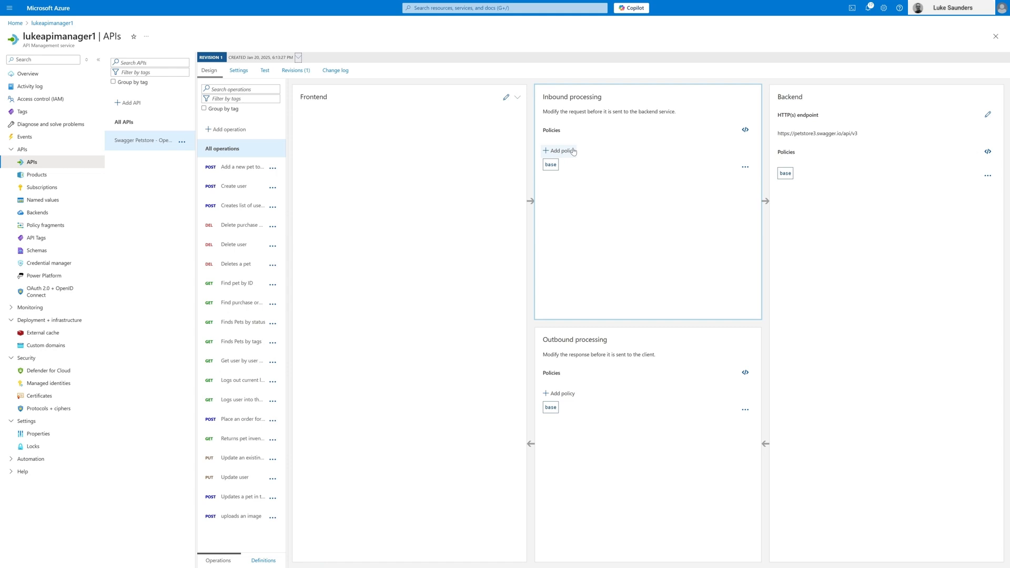
click(747, 130)
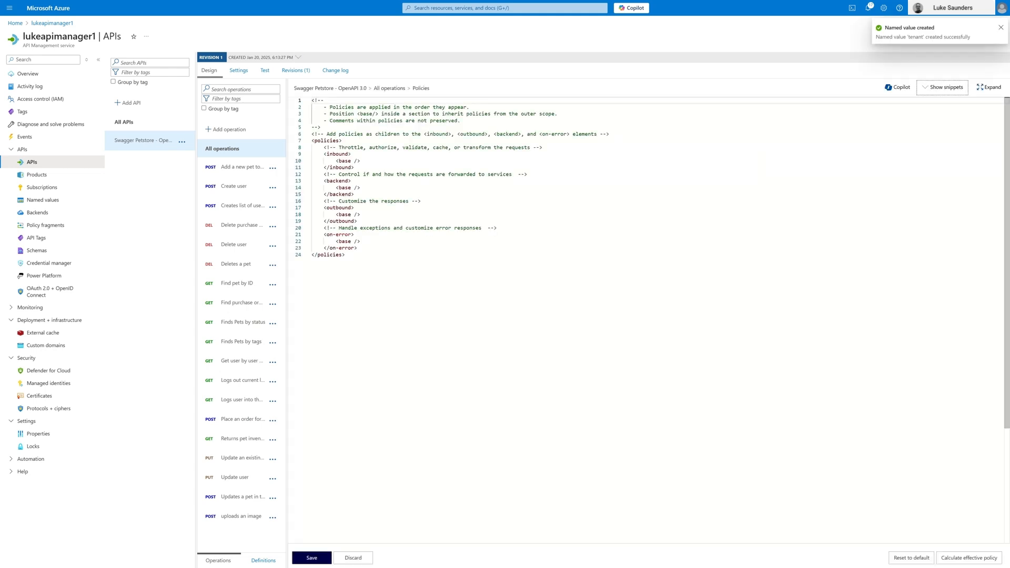
click(351, 154)
click(361, 161)
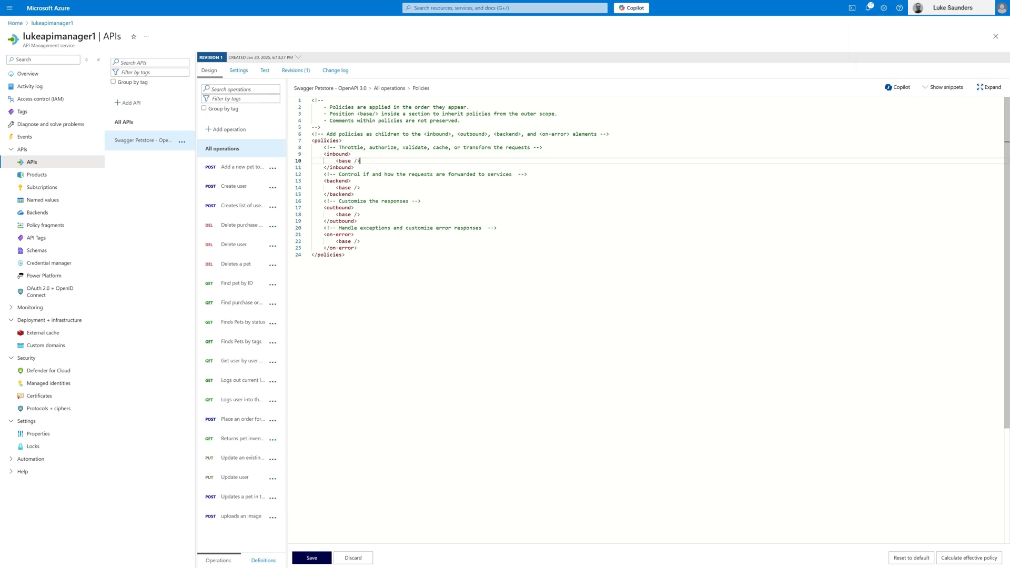
key(Return)
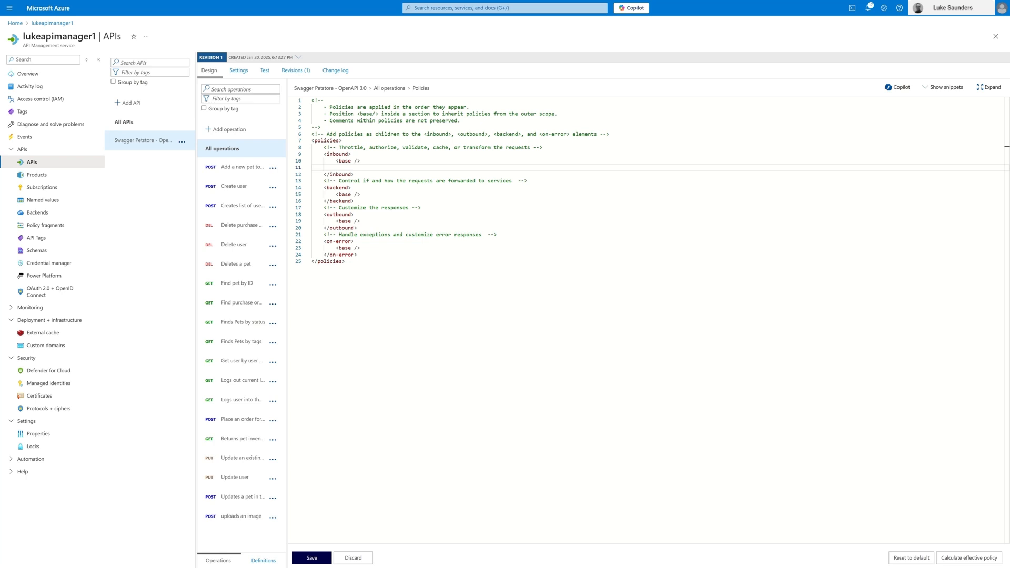
key(ctrl+v)
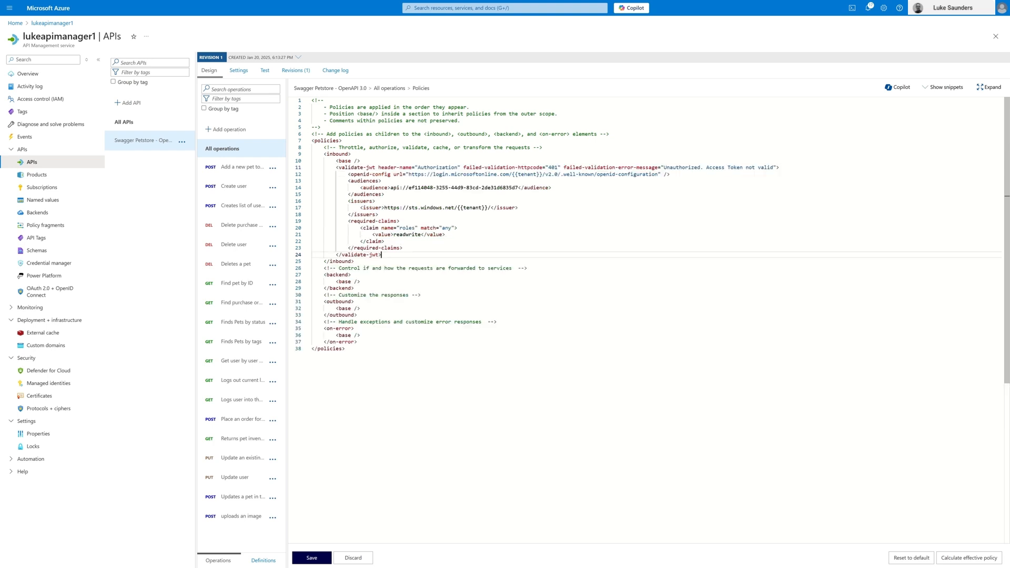
click(322, 562)
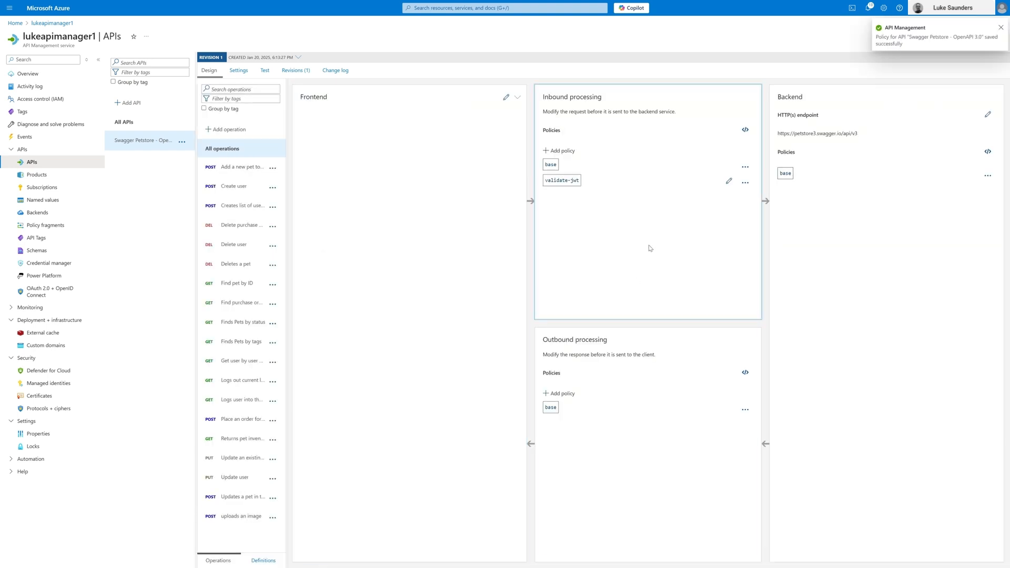
Step: Review the header, audience, issuer and roles claim in the saved validate-jwt code, then leave the policy editor by saving
mouse_move(561, 181)
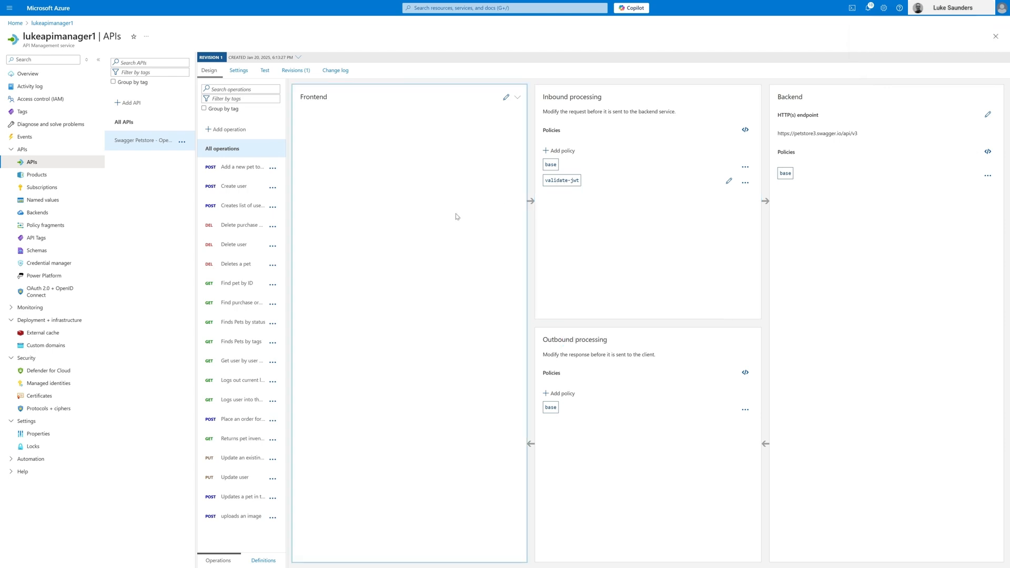
click(745, 129)
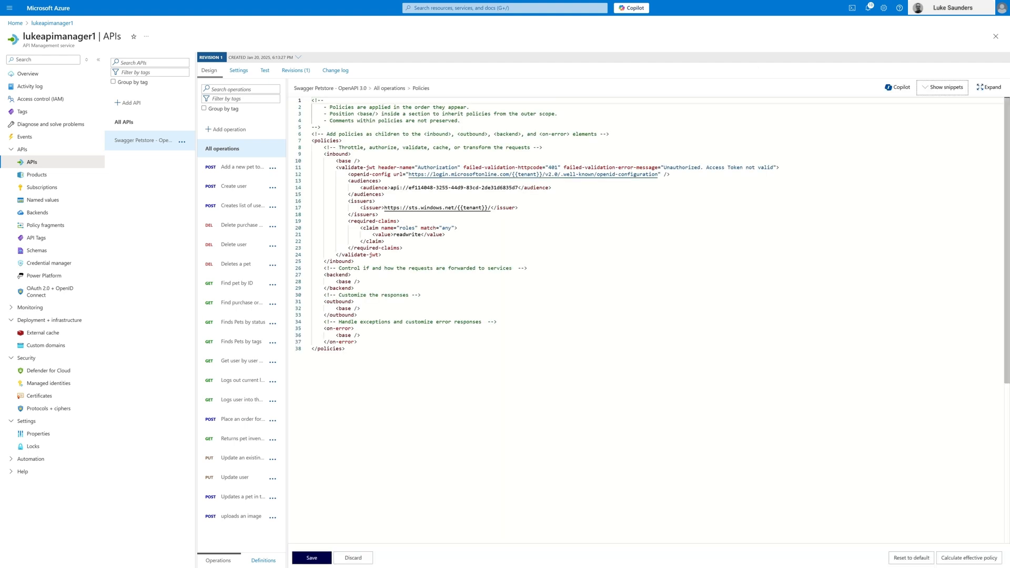
double_click(436, 168)
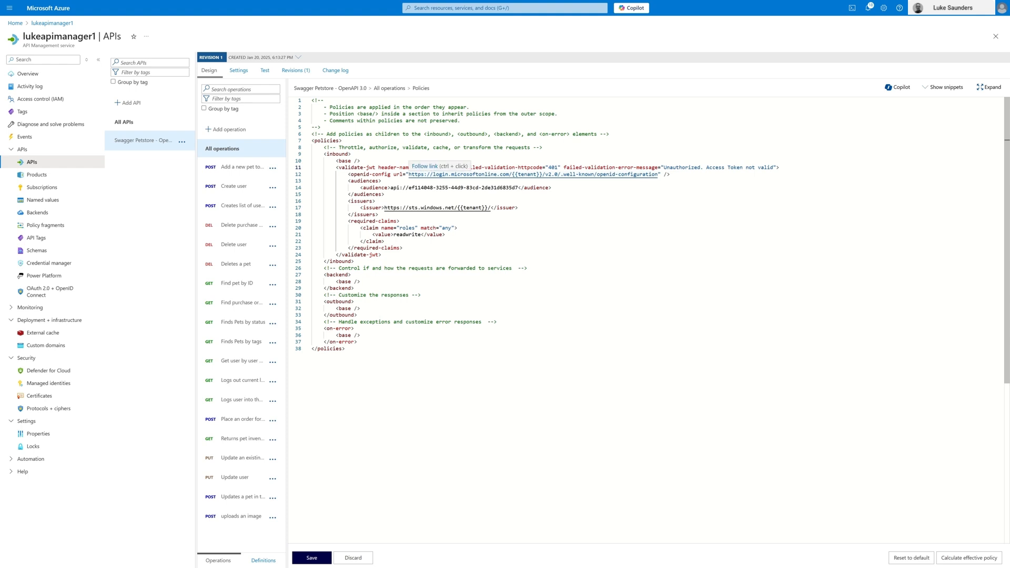
mouse_move(664, 168)
mouse_down()
mouse_move(681, 168)
mouse_move(647, 161)
mouse_up()
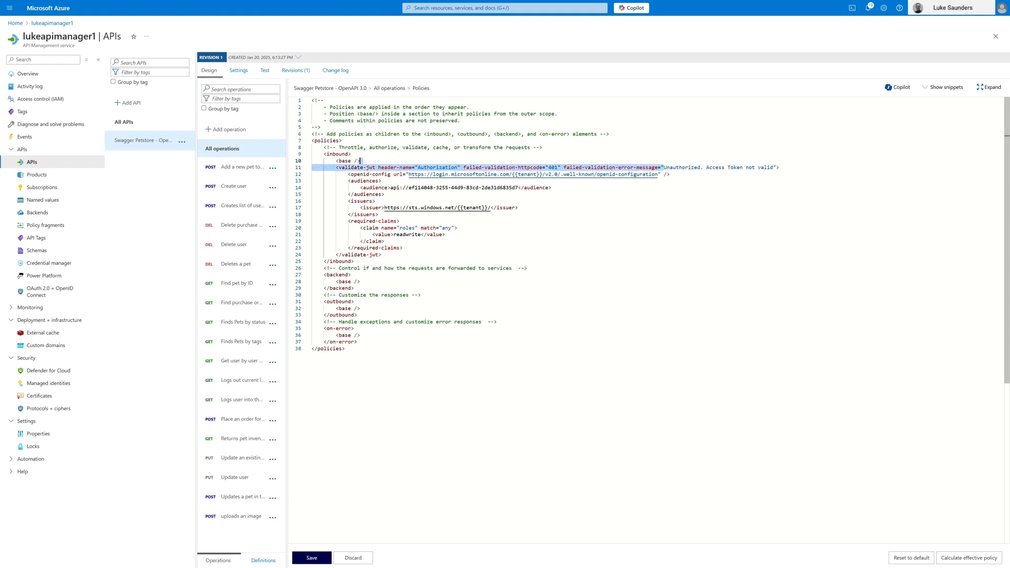
click(385, 195)
drag(390, 188, 519, 188)
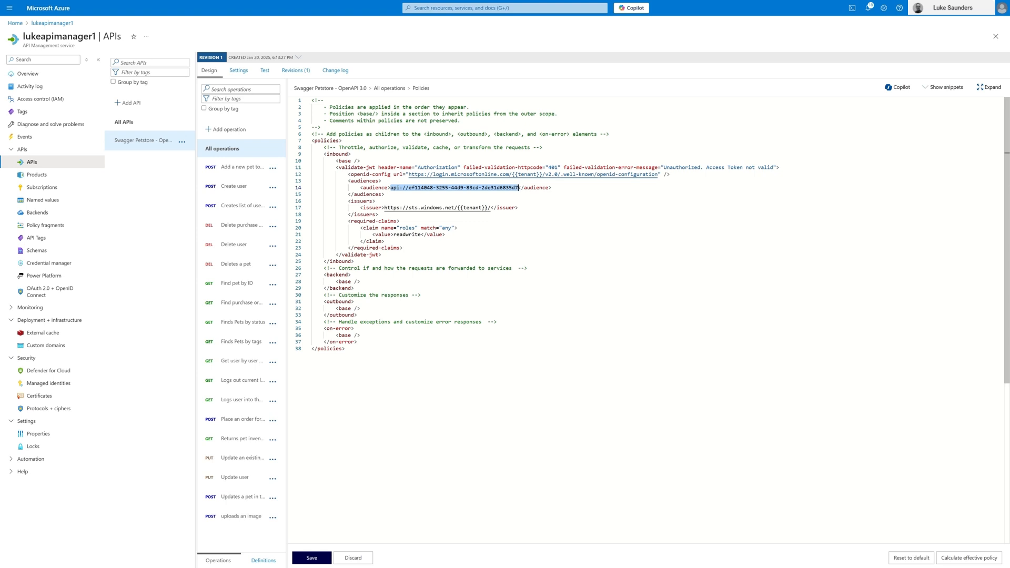
click(519, 208)
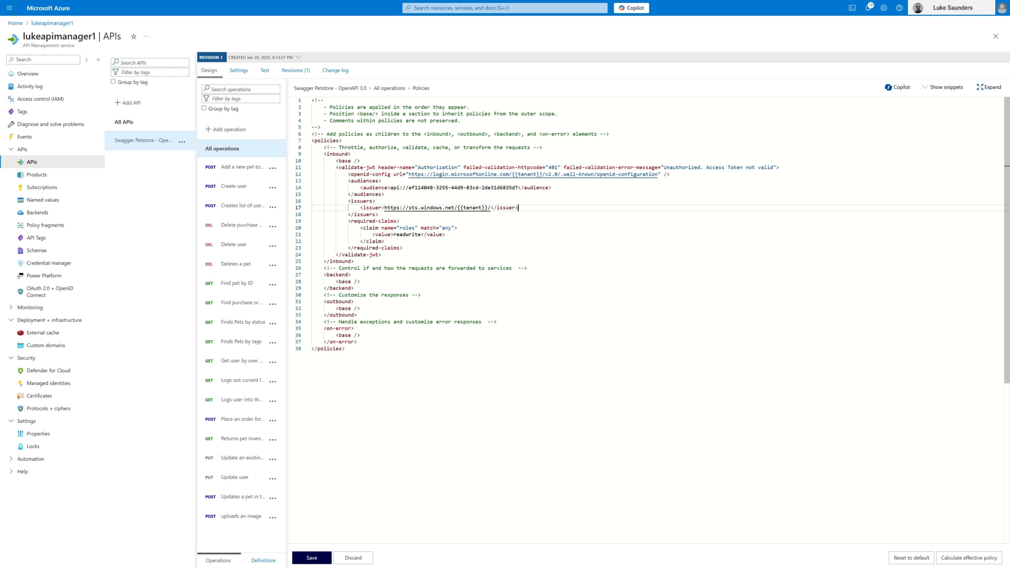
double_click(404, 234)
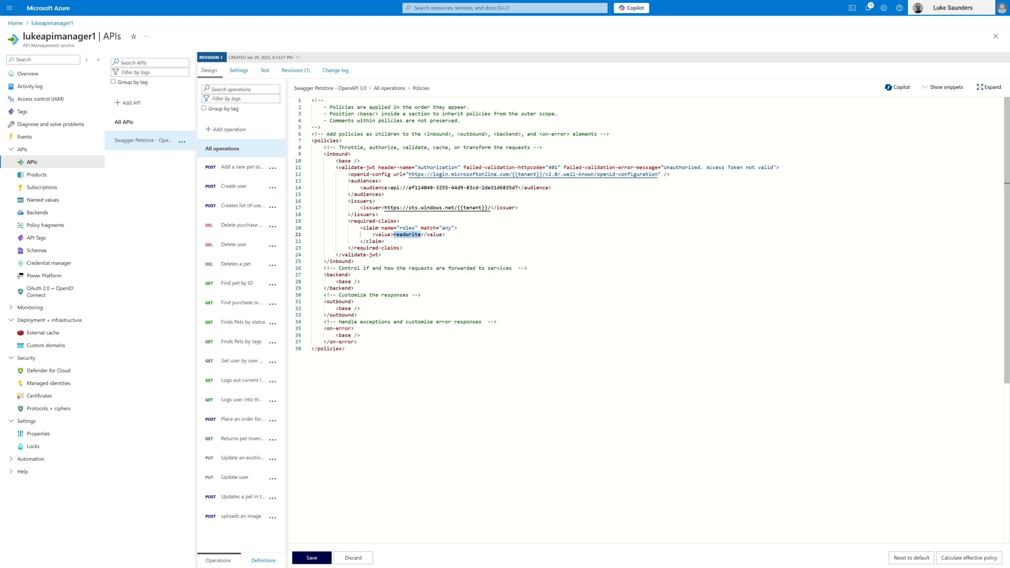
drag(390, 187, 519, 188)
key(ctrl+c)
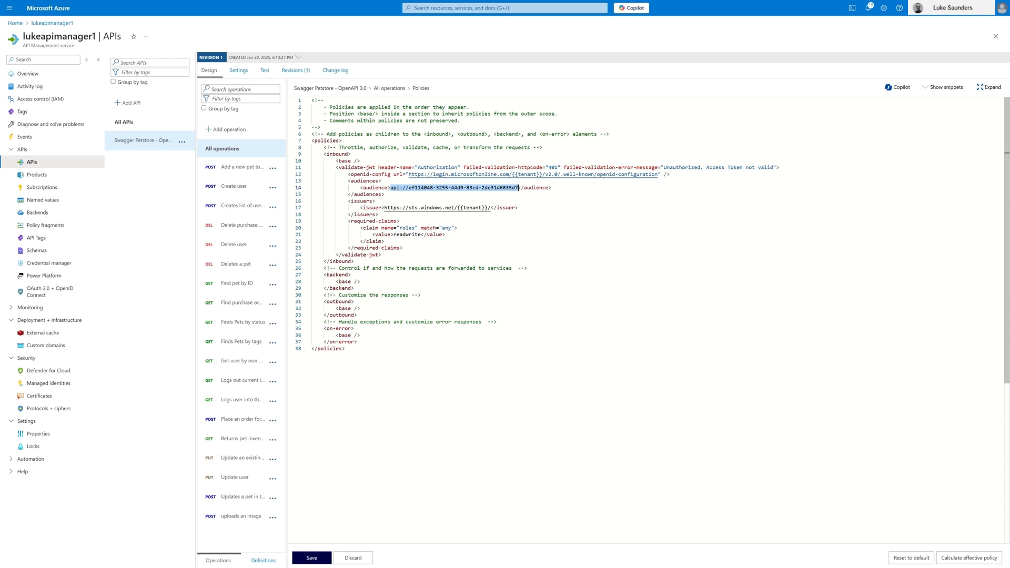
click(406, 235)
double_click(406, 235)
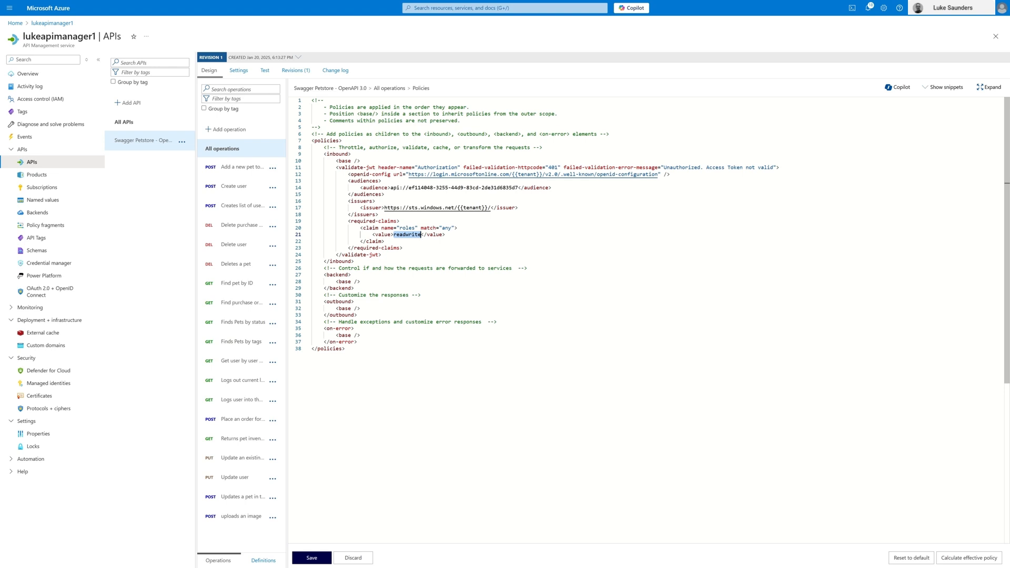
click(312, 558)
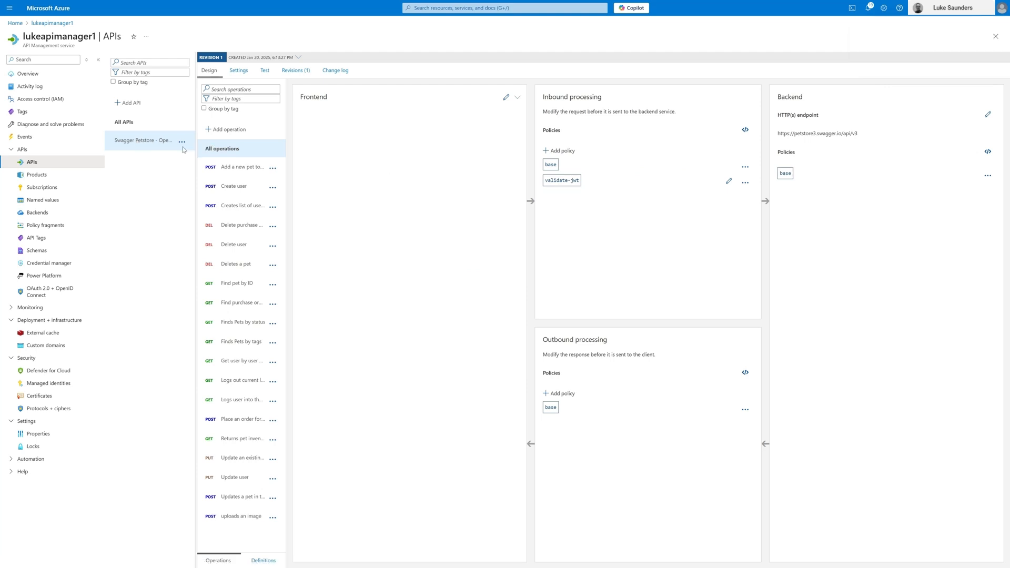
Step: Send a test request for the Add a new pet to the store operation and examine its HTTP response status and message
click(235, 167)
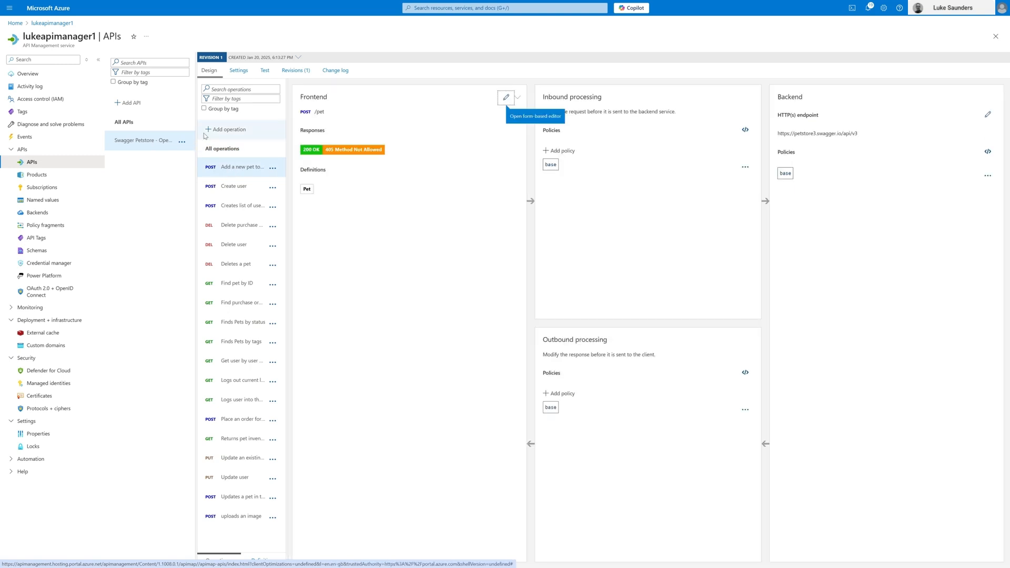
click(264, 70)
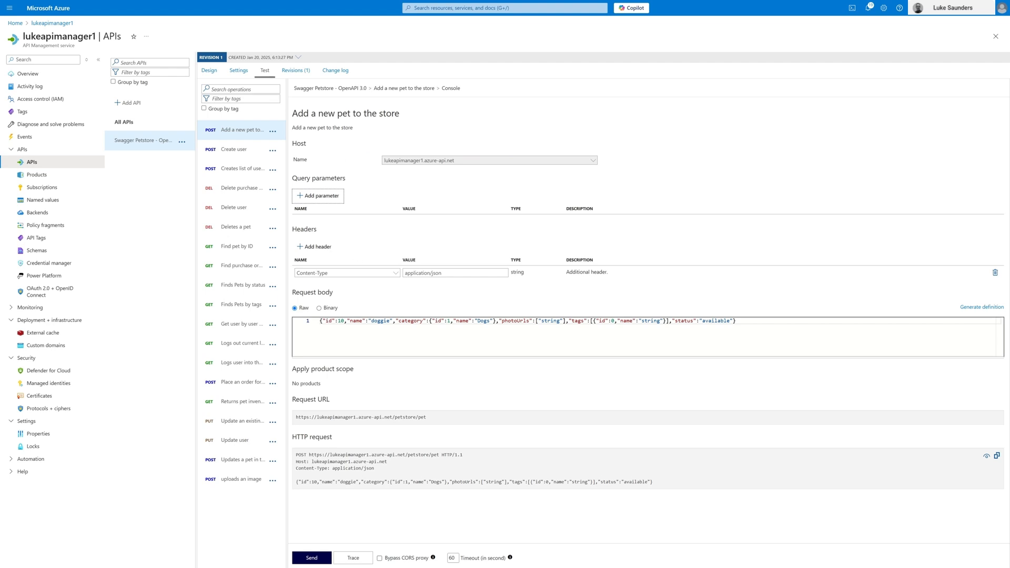
click(308, 558)
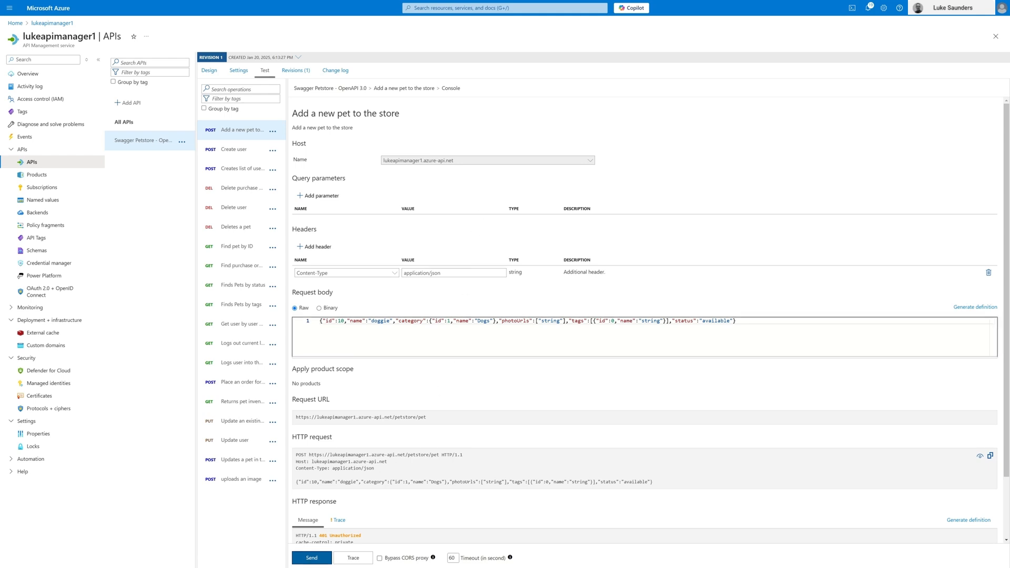
scroll(454, 514, down, 3)
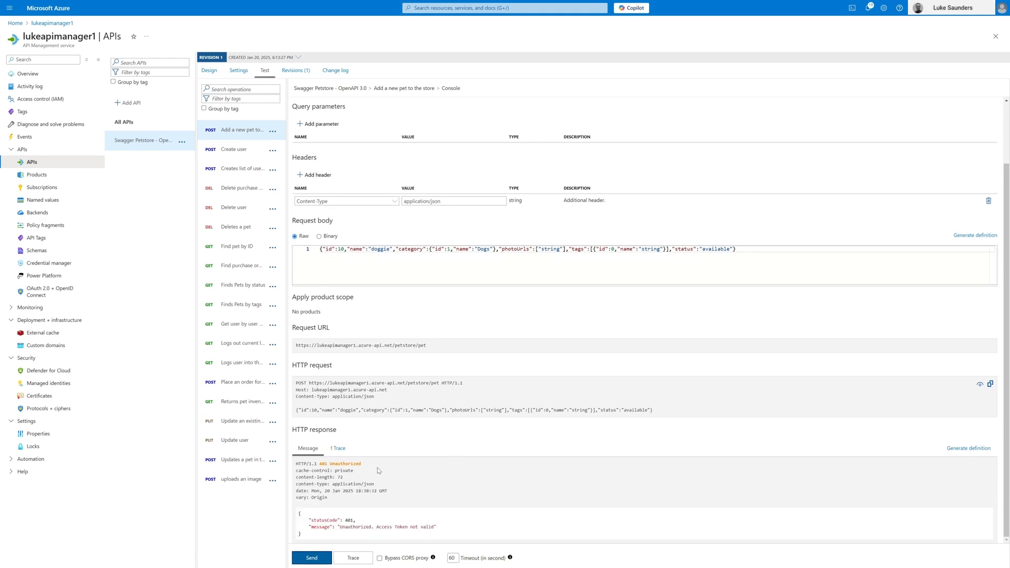
drag(318, 464, 361, 465)
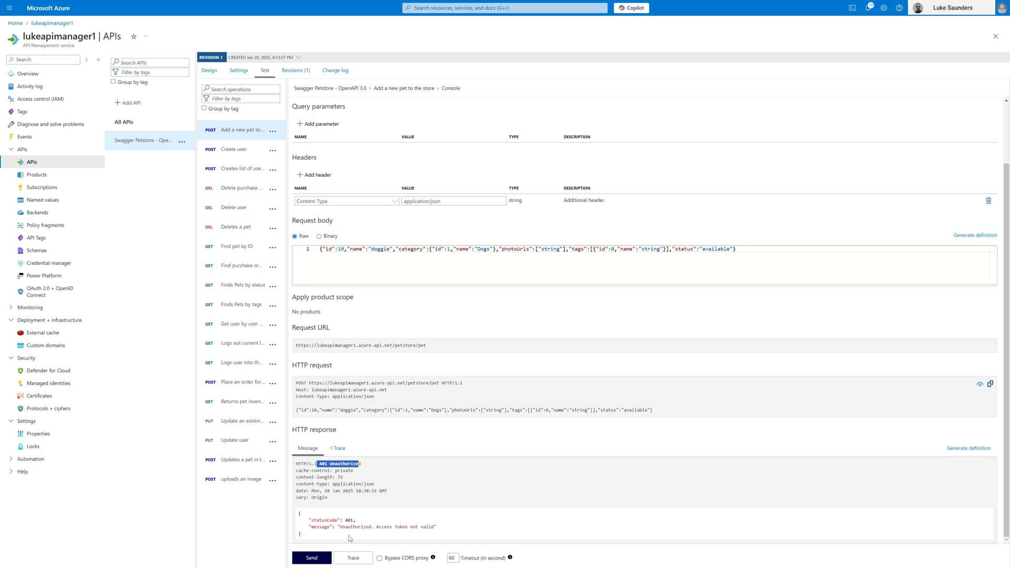
click(348, 537)
drag(337, 527, 440, 533)
click(441, 532)
Step: Add an Authorization header to the Add a new pet test request and begin its value with Bearer
click(318, 175)
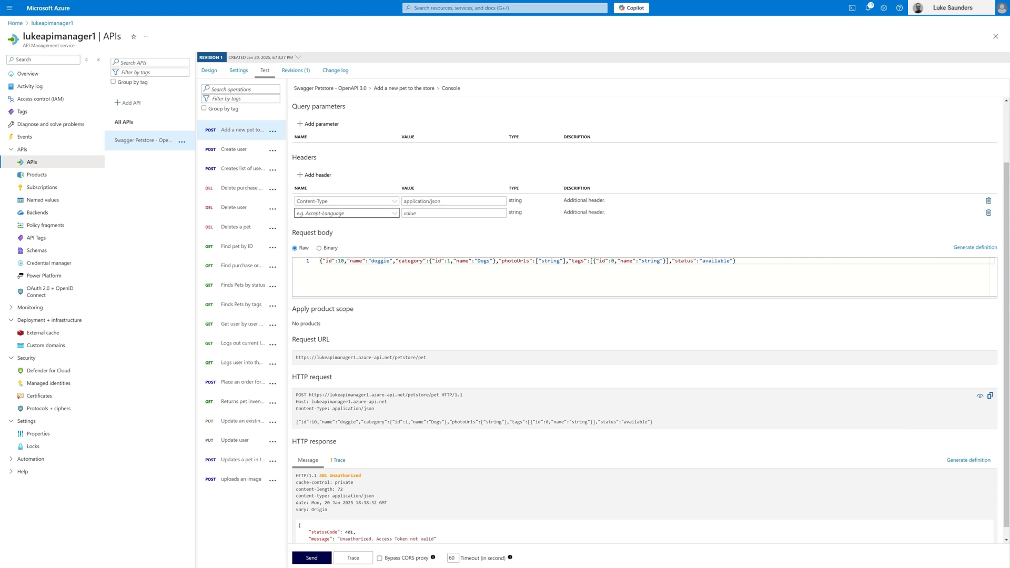
click(335, 213)
text(Authro)
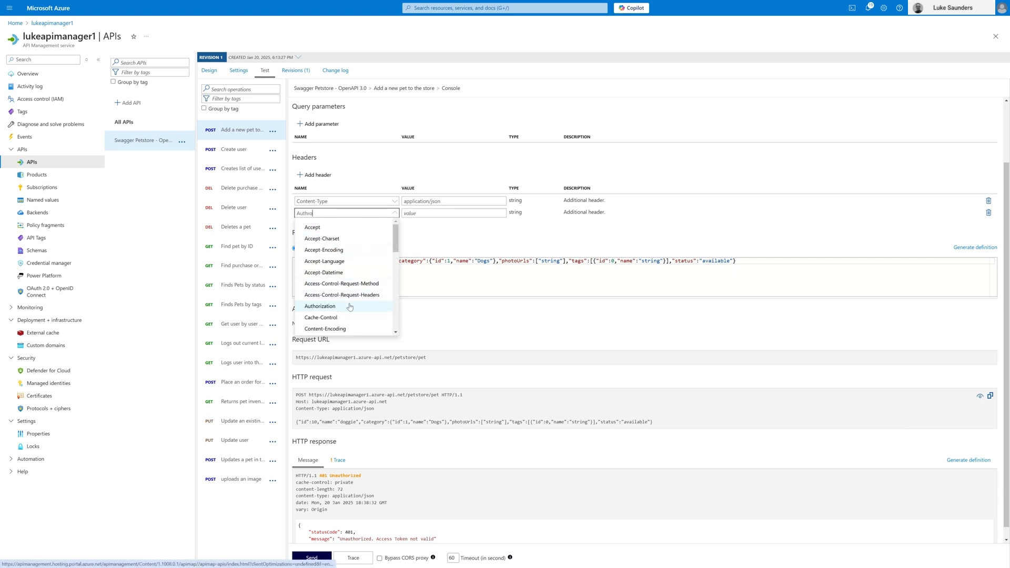
click(368, 307)
click(406, 213)
text(Bearer)
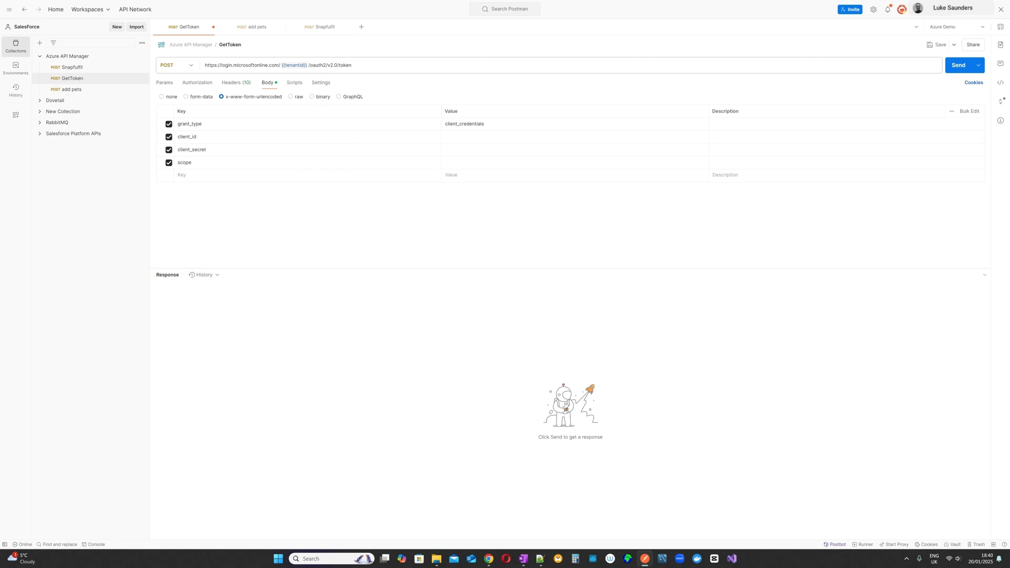
Step: Switch to Postman and examine the token endpoint URL and tenantId variable of the GetToken request
drag(355, 66, 187, 68)
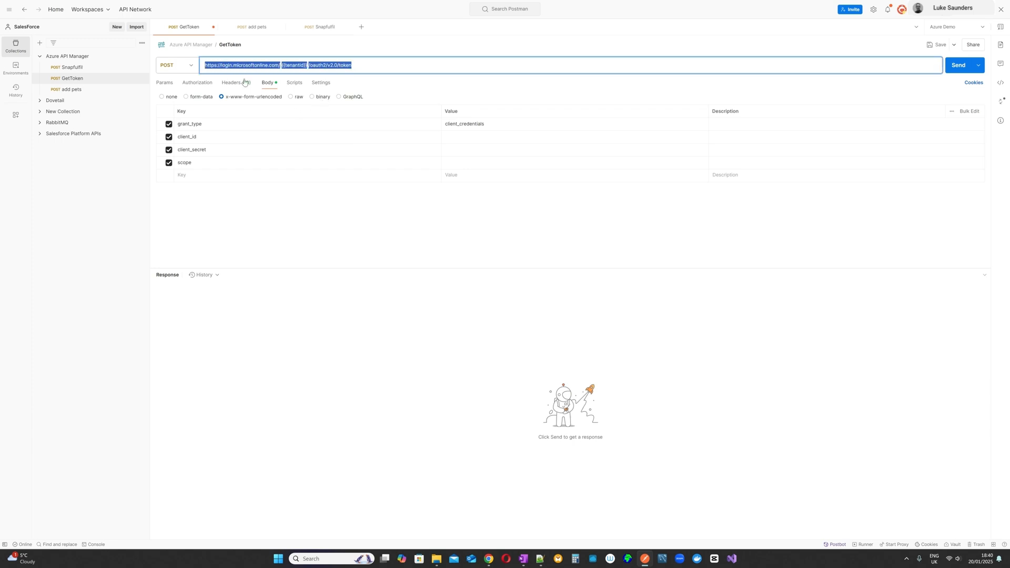
click(352, 65)
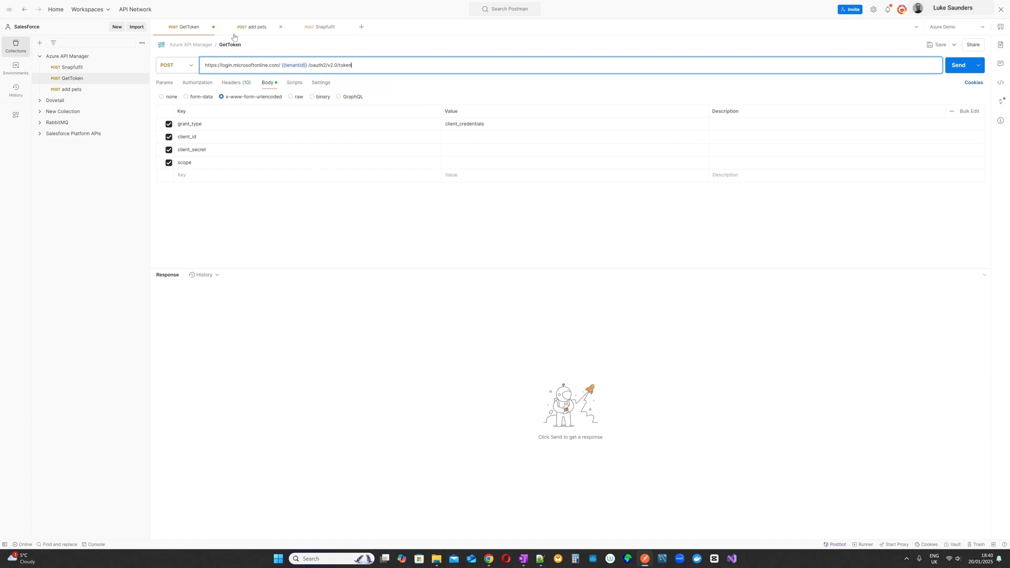
mouse_move(288, 66)
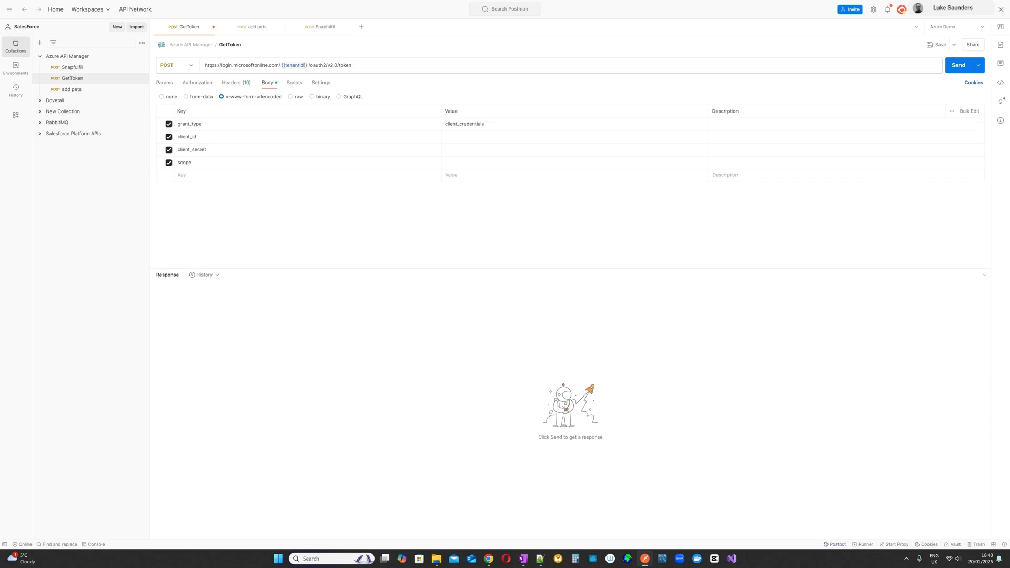
Step: Copy the application's client ID from the other window into the client_id value of the GetToken request body
click(458, 126)
key(alt+Tab)
click(463, 137)
text(308ebd06-d8b2-47cf-b4b3-90677c083a67)
Step: Copy the application's client secret from the other window into the client_secret value of the GetToken request body
click(444, 151)
key(alt+Tab)
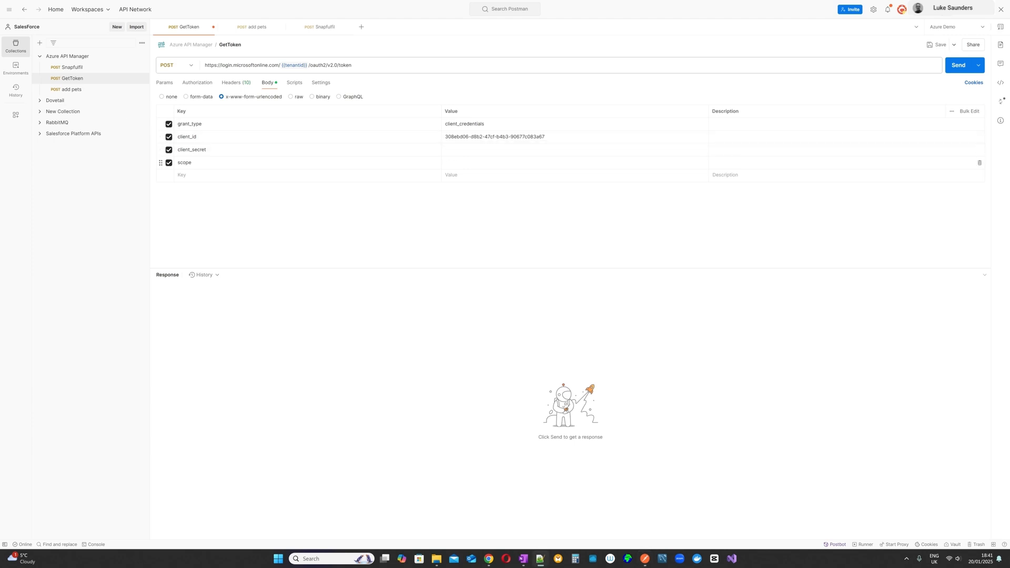
click(475, 155)
key(ctrl+v)
Step: Set the scope value of the GetToken request body to the API's application ID URI followed by /.default
click(474, 163)
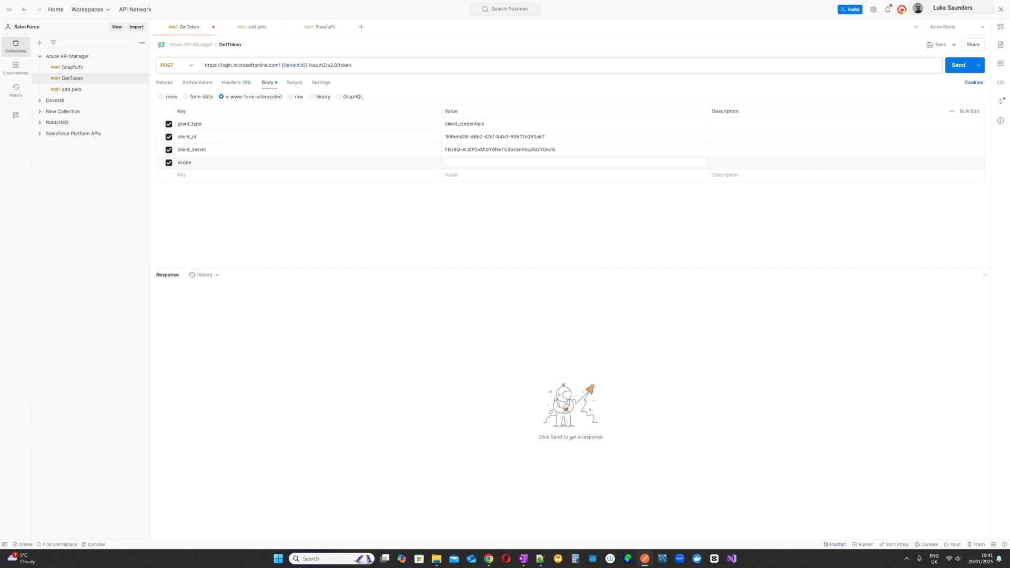
key(alt+Tab)
click(474, 162)
key(ctrl+v)
drag(559, 162, 443, 163)
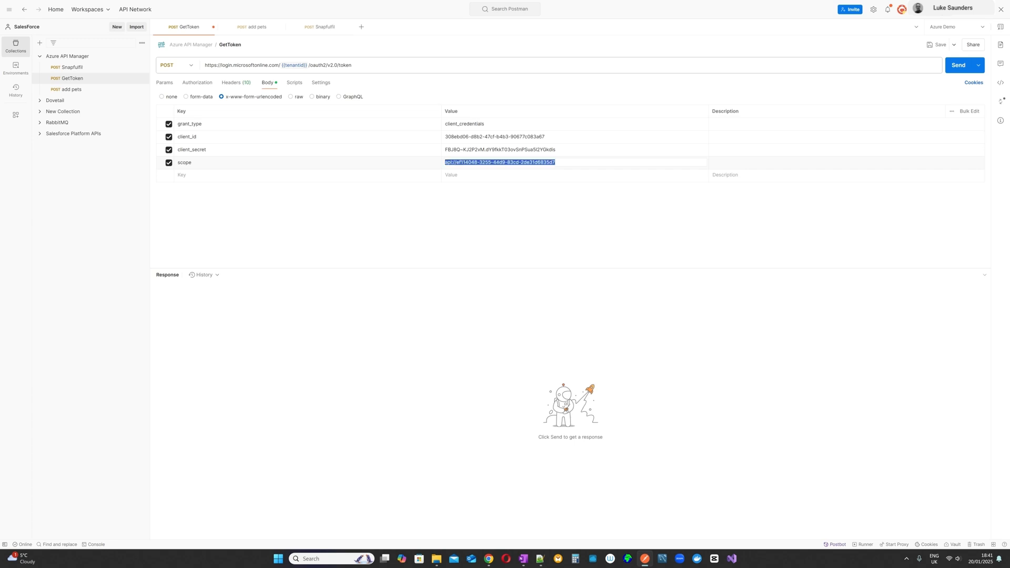
click(586, 162)
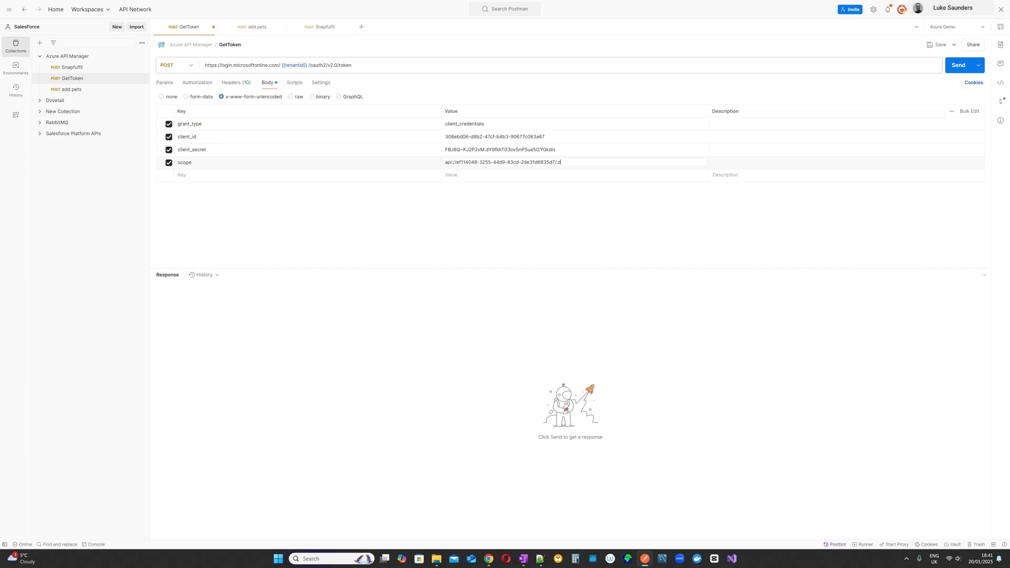
text(/.default)
Step: Send the GetToken request and paste the returned access token after Bearer in the Authorization header of the Azure portal's test request
click(954, 70)
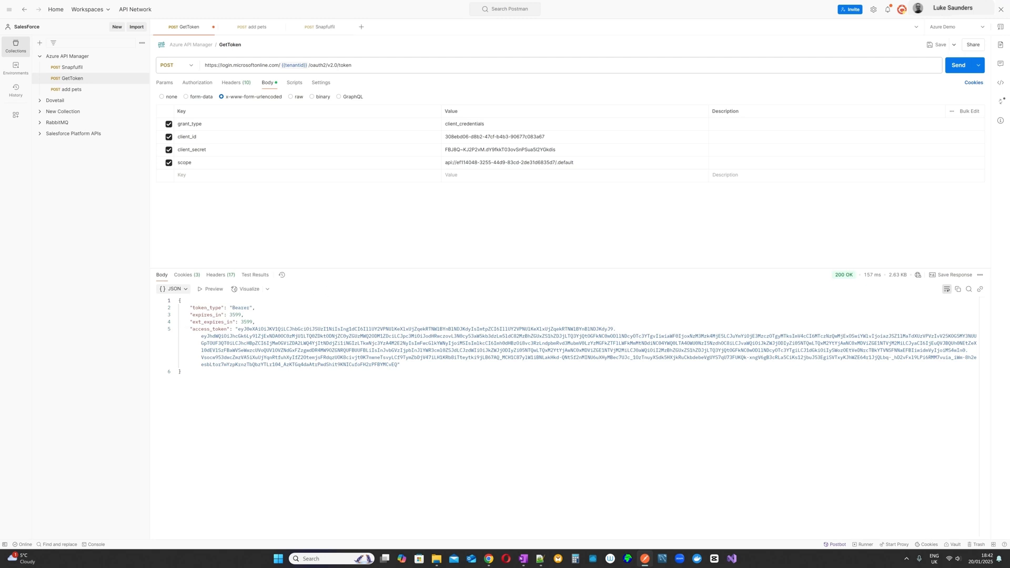
drag(238, 329, 398, 364)
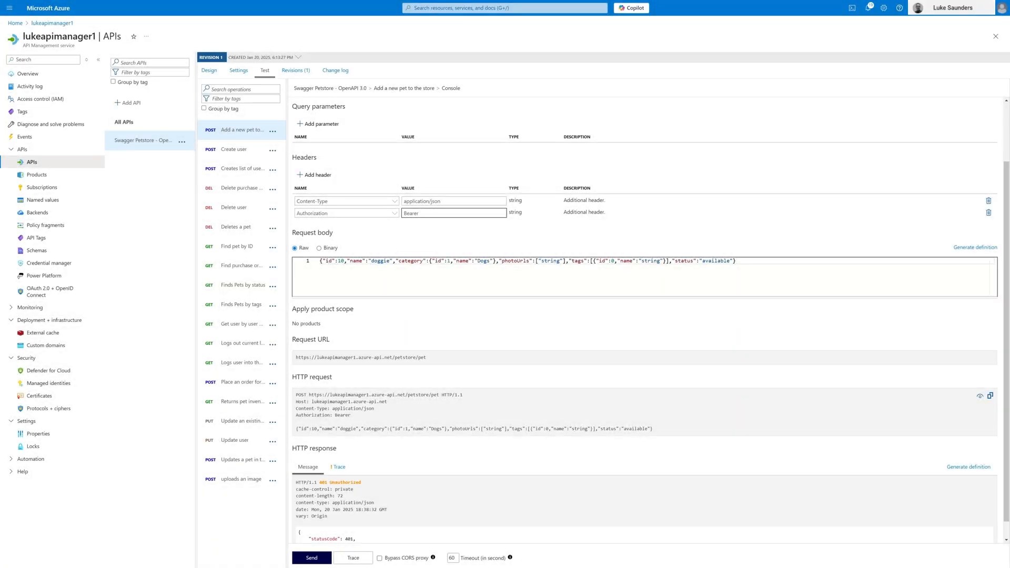
click(335, 212)
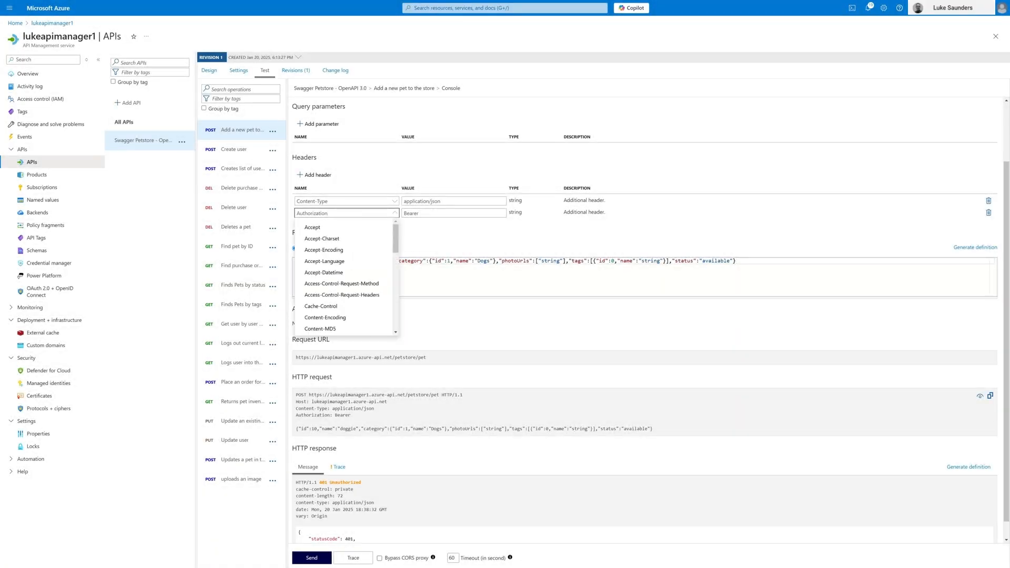
click(425, 213)
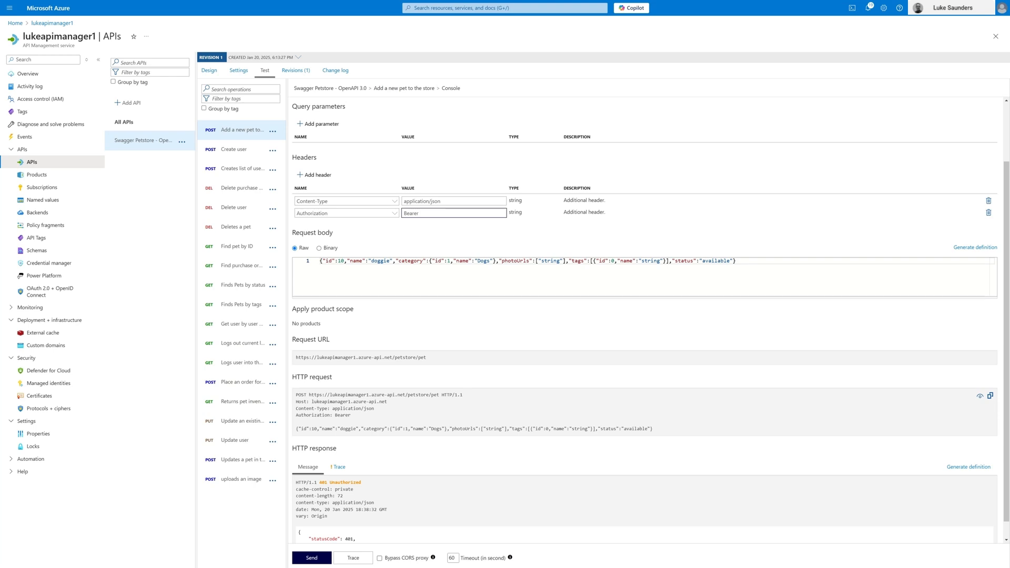
right_click(425, 213)
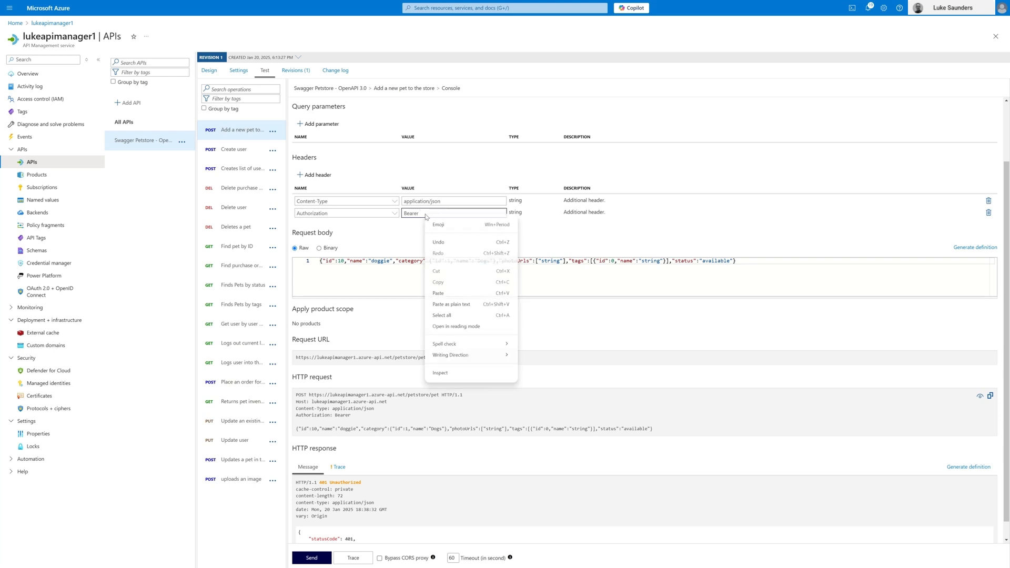
click(440, 293)
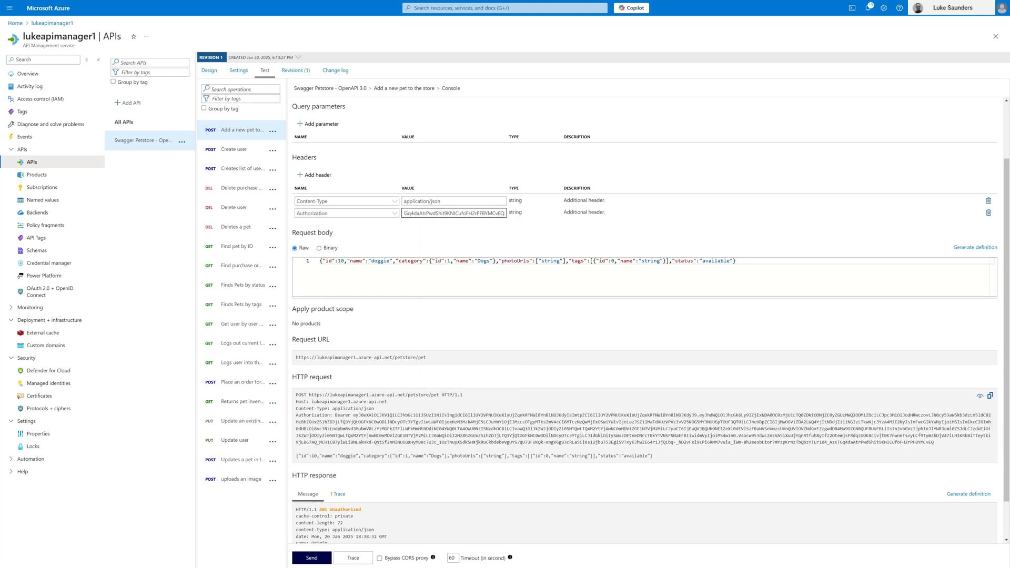
Step: Send the Add a new pet to the store test request and examine its HTTP response, request URL and JSON body
click(314, 557)
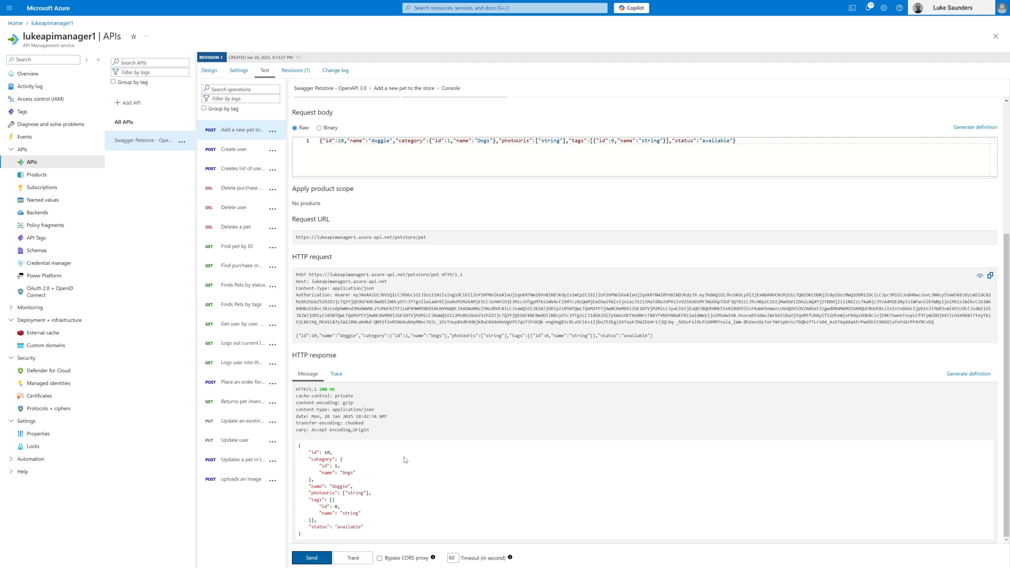
scroll(443, 425, up, 2)
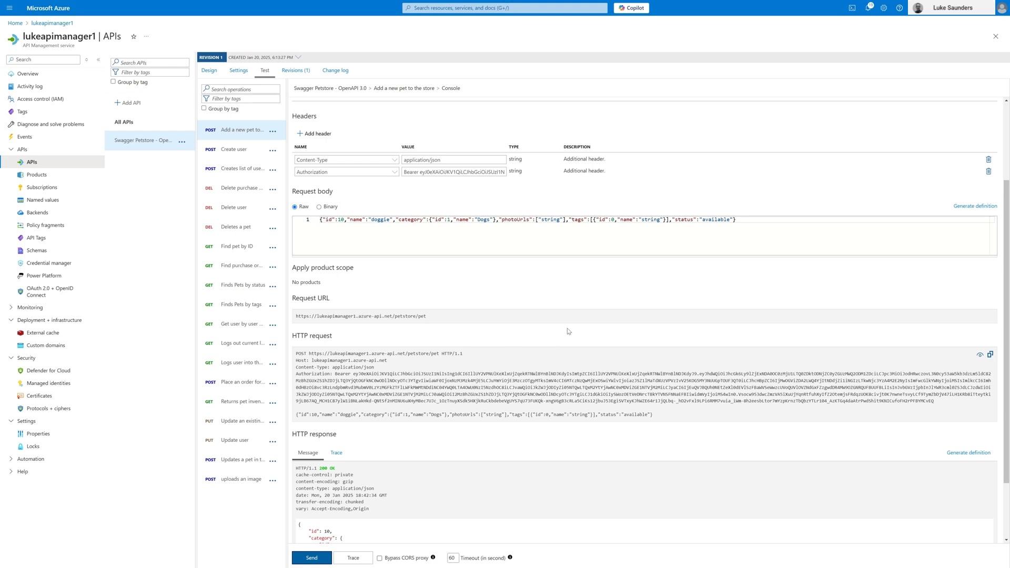
scroll(568, 332, up, 3)
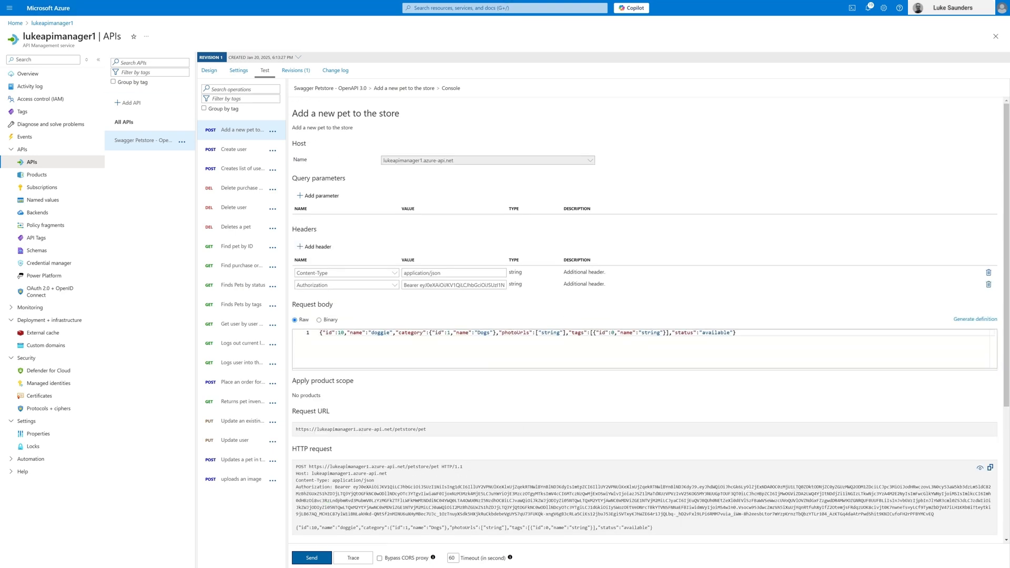
scroll(565, 332, down, 1)
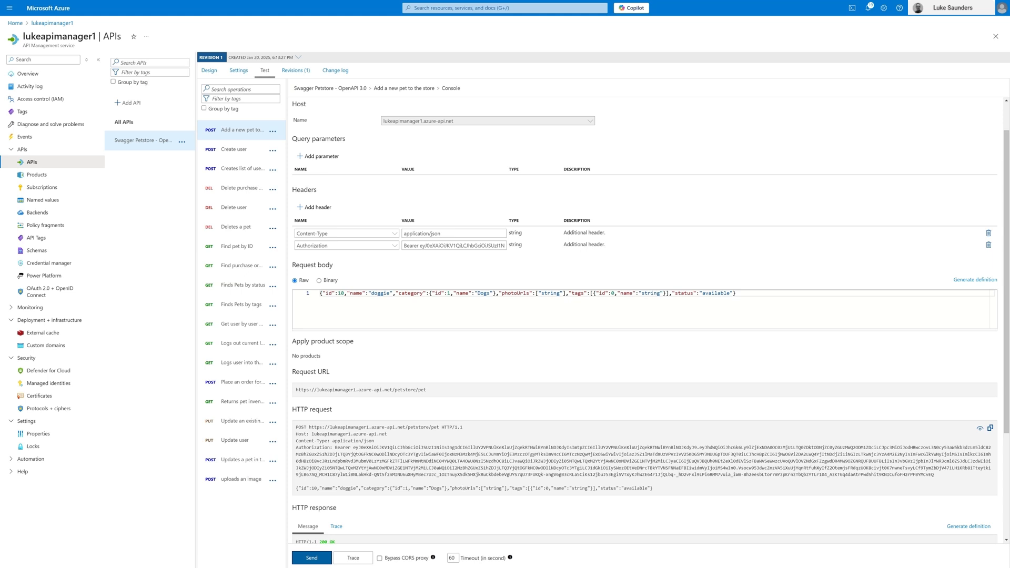
drag(309, 428, 440, 427)
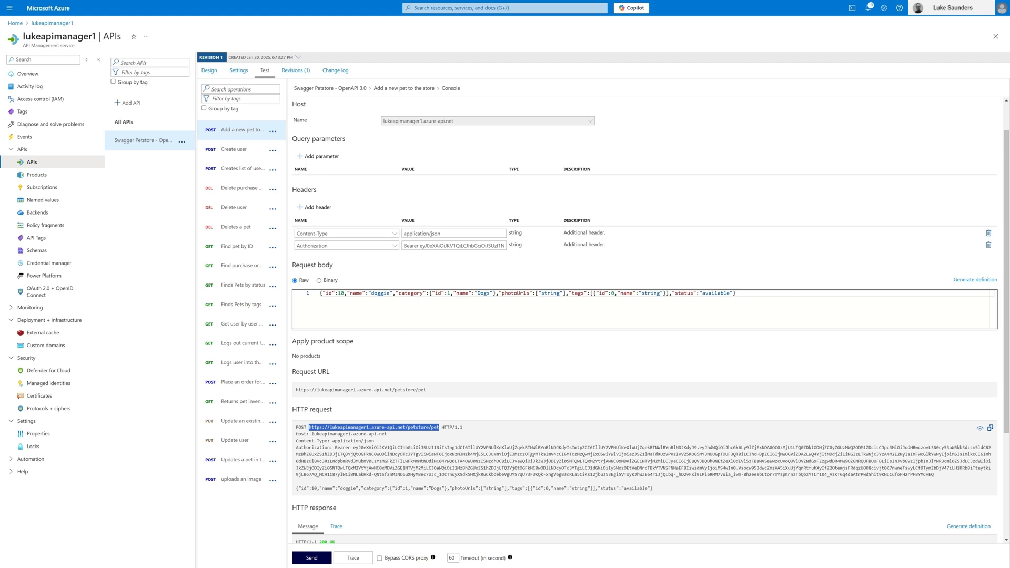
drag(319, 293, 736, 293)
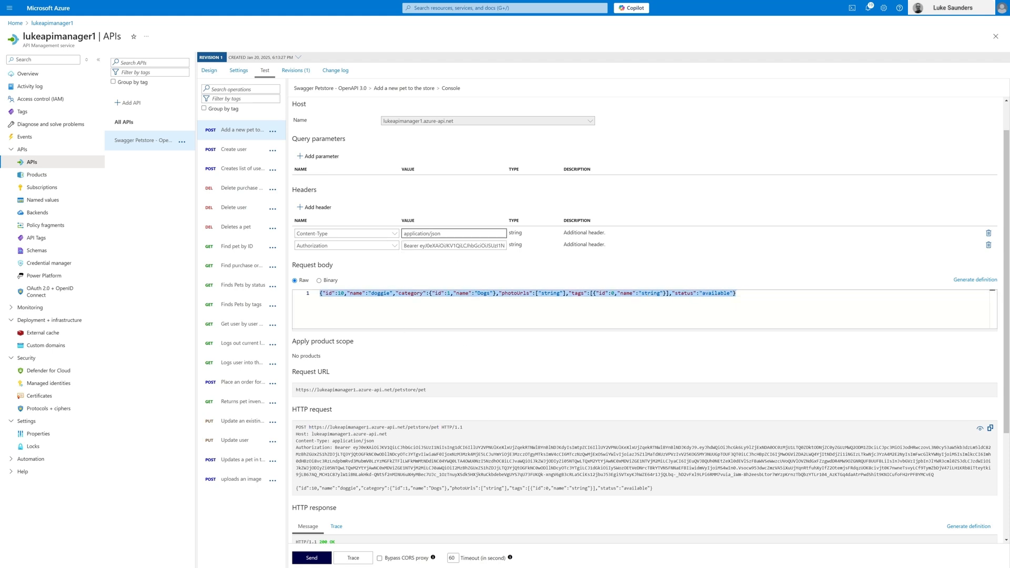
Step: Insert 123 in front of the access token in the Authorization header and resend the Add a new pet test request
click(420, 245)
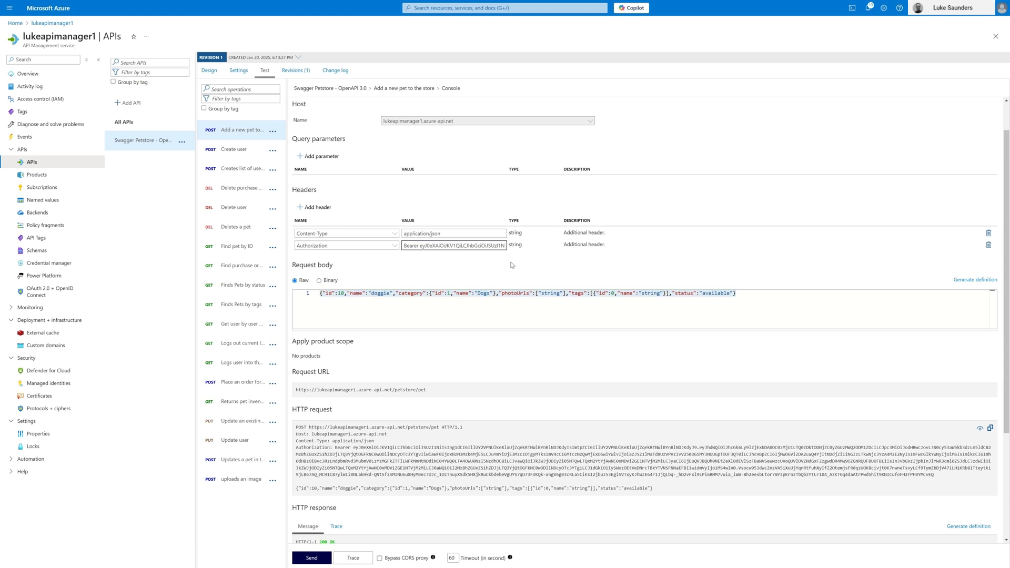
text(123)
scroll(498, 334, down, 2)
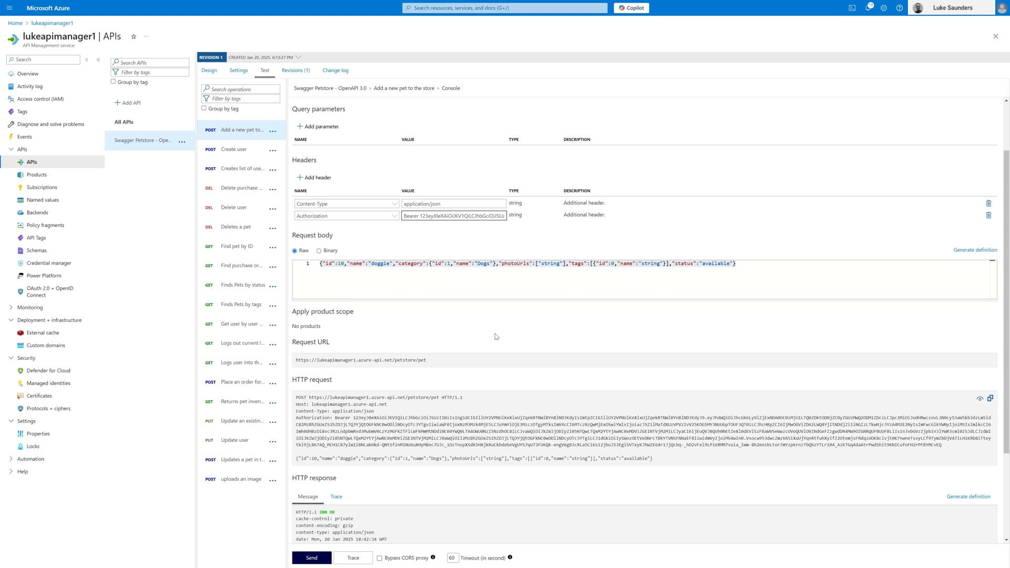
click(311, 554)
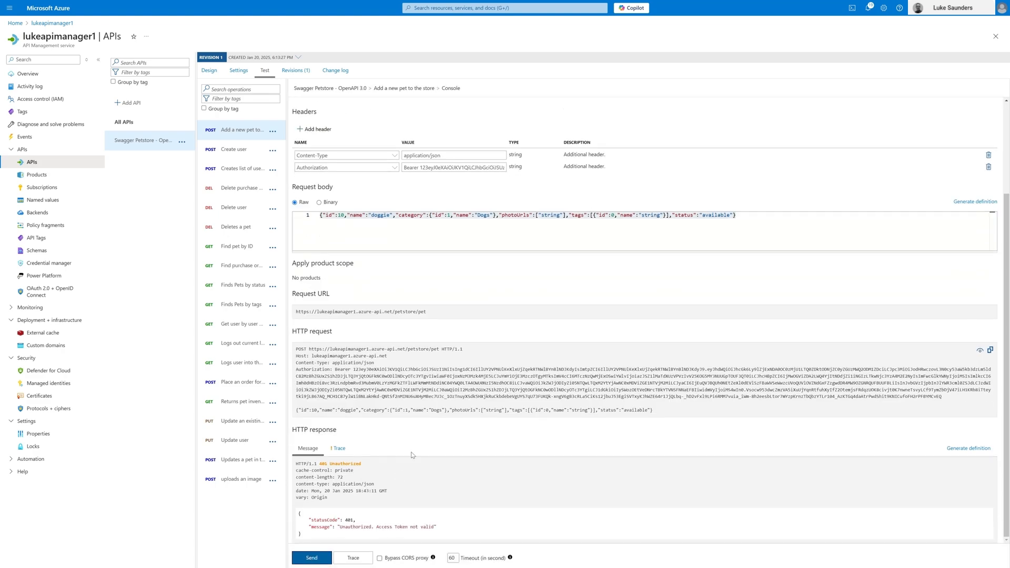
Step: Remove the inserted 123 from the access token in the Authorization header of the test request
scroll(480, 221, up, 3)
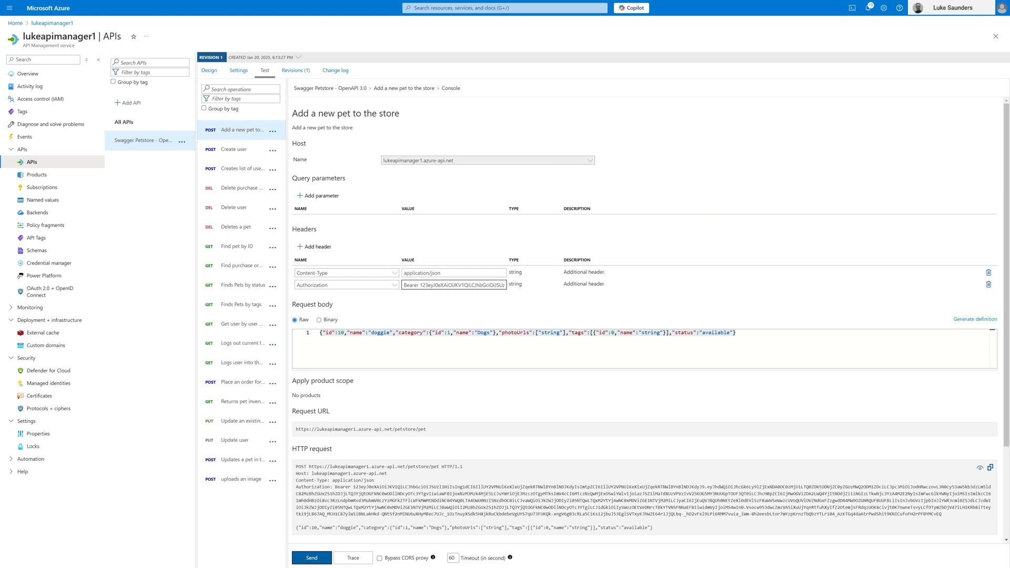
key(BackSpace)
key(BackSpace)
key(BackSpace)
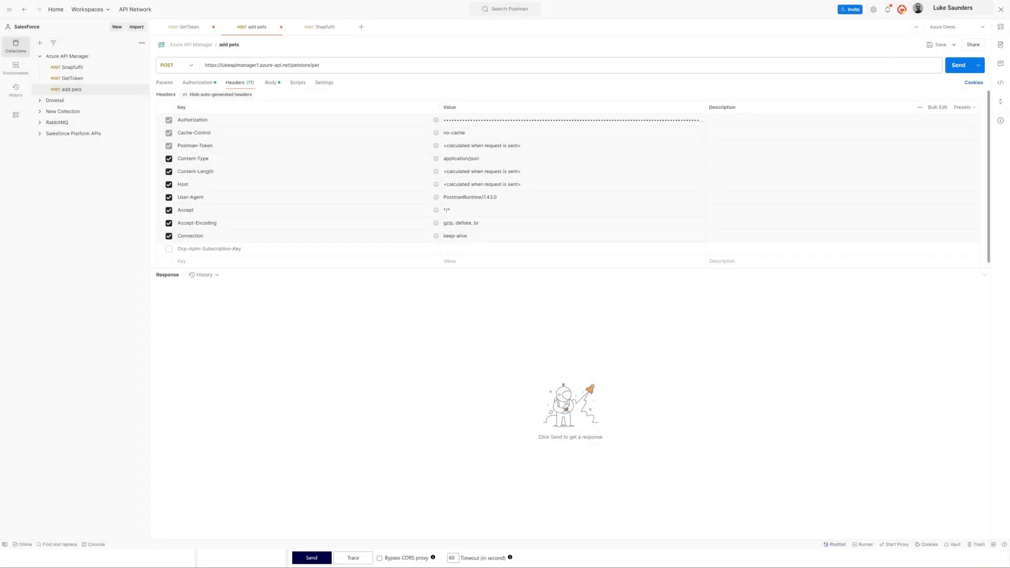
Step: Switch to Postman and examine the URL and raw JSON body of the add pets request
drag(320, 65, 204, 65)
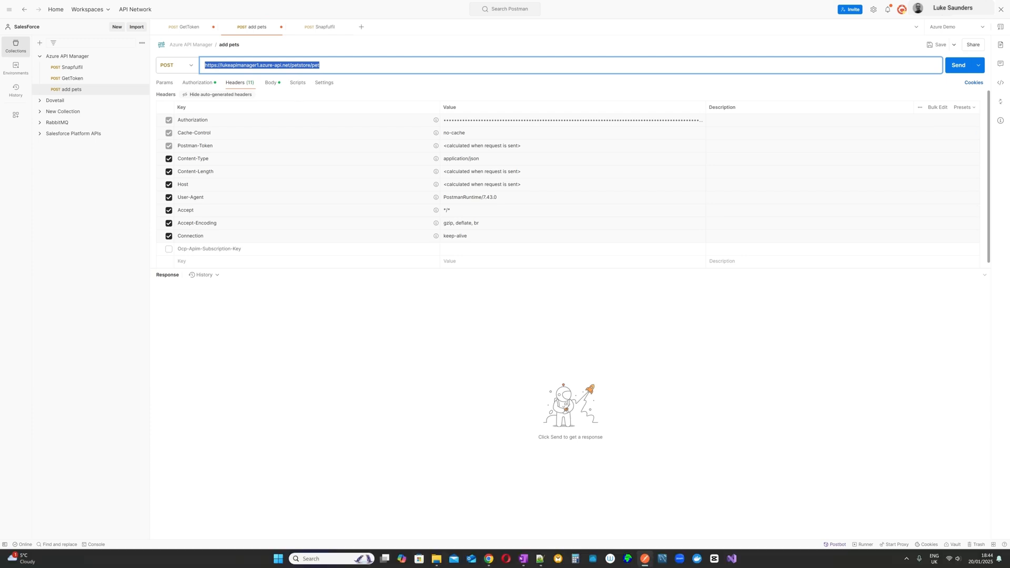
click(269, 84)
drag(565, 113, 177, 112)
click(176, 112)
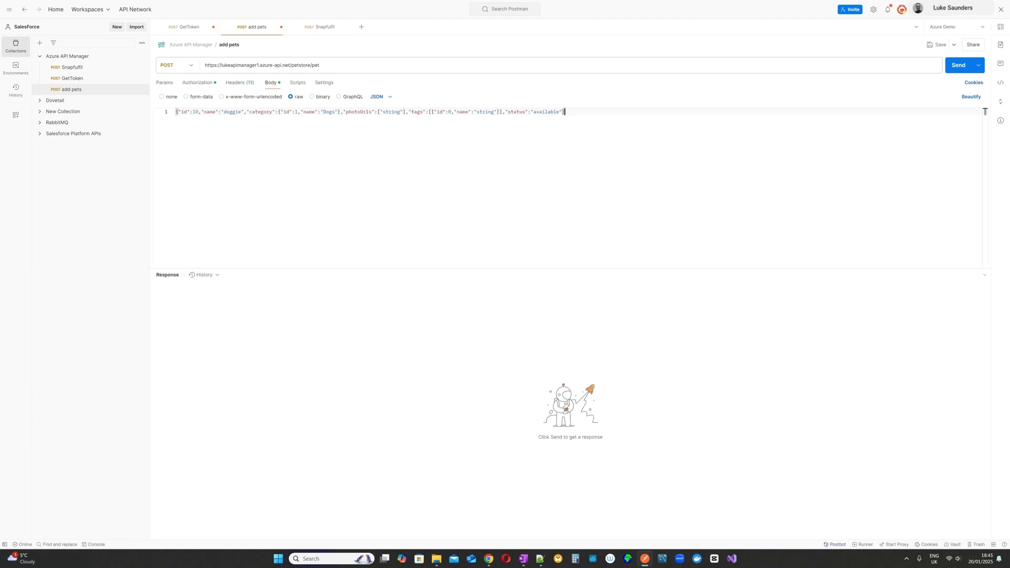
Step: Replace the Bearer Token value in the add pets request's authorization with the newly issued access token
click(196, 83)
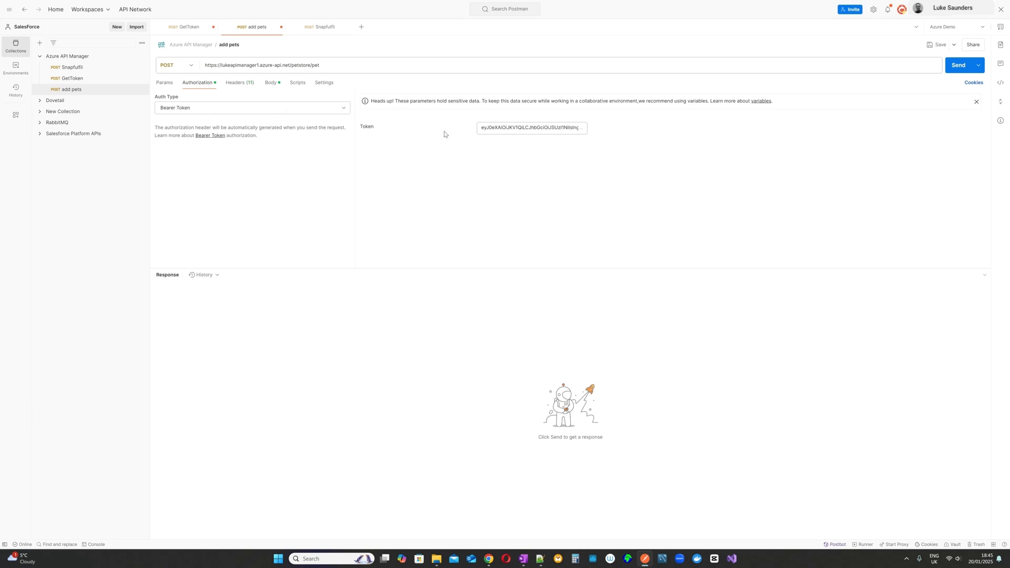
click(532, 127)
key(ctrl+a)
key(BackSpace)
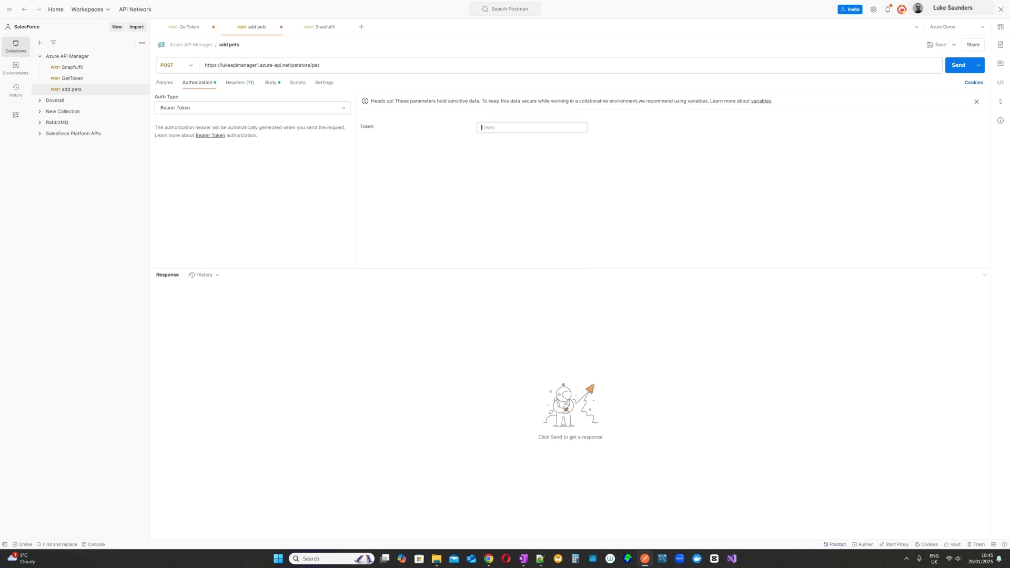
key(ctrl+v)
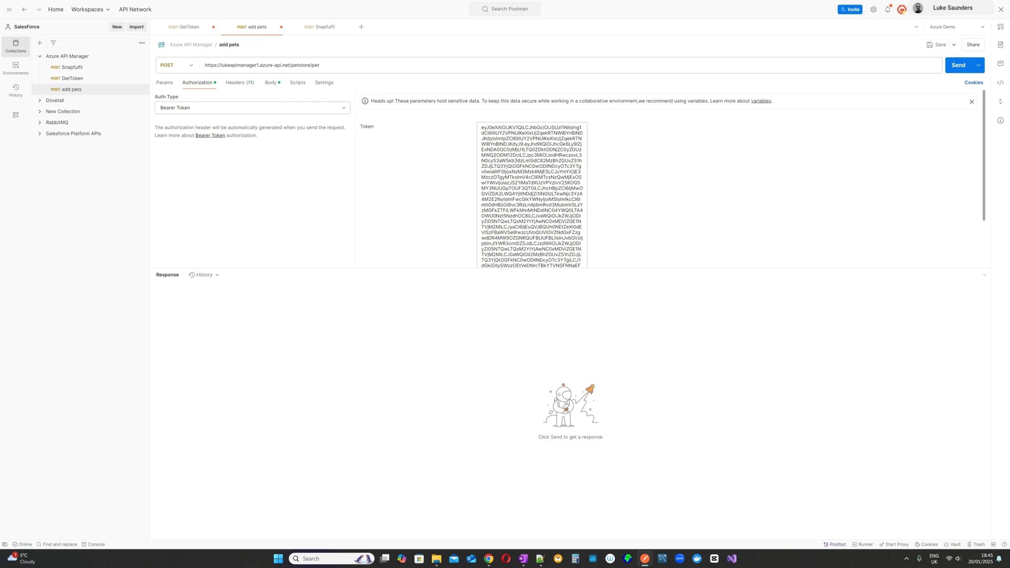
Step: Send the add pets request to examine its response message, and enable its Ocp-Apim-Subscription-Key header
click(958, 65)
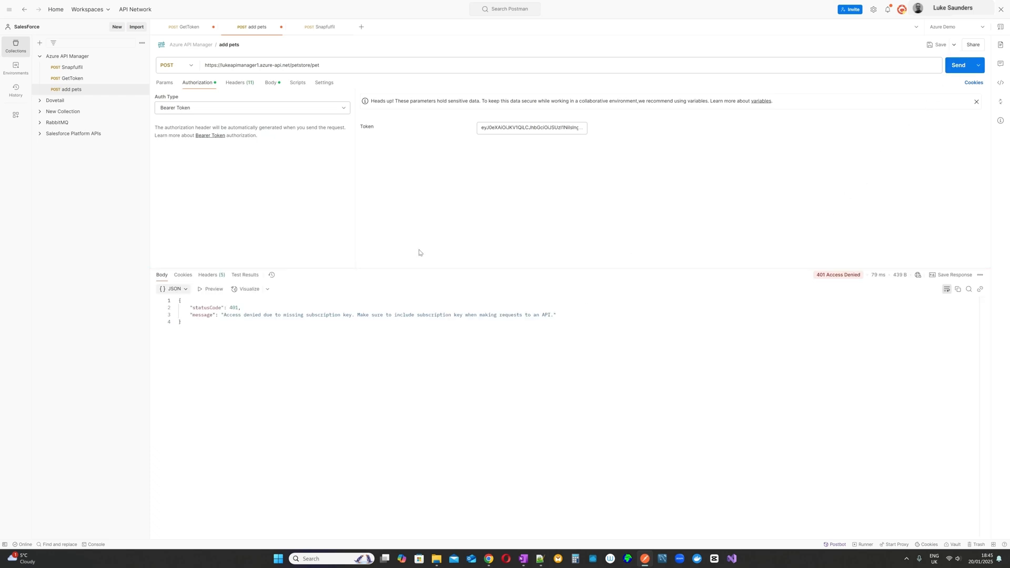
drag(224, 315, 551, 315)
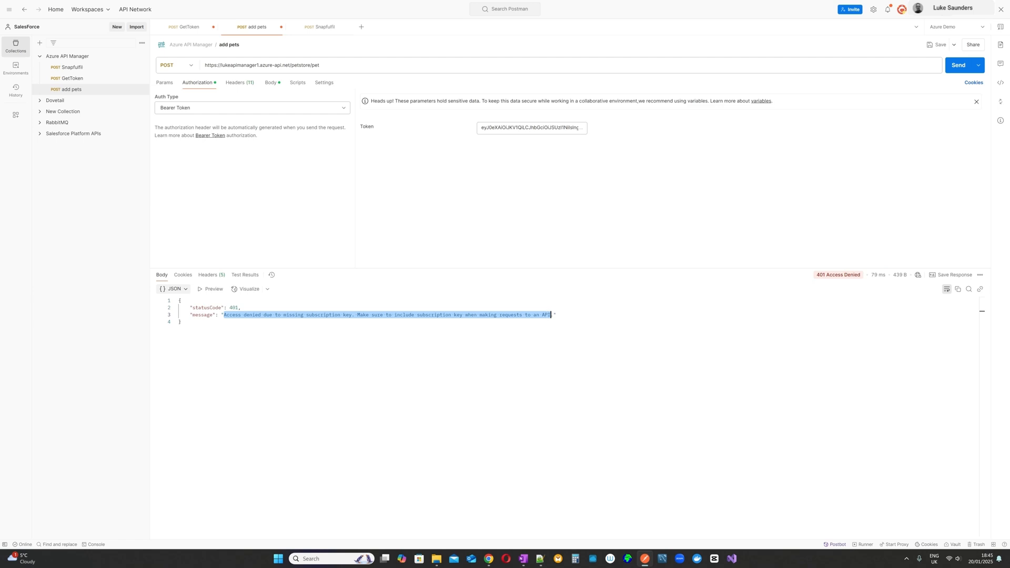
click(230, 86)
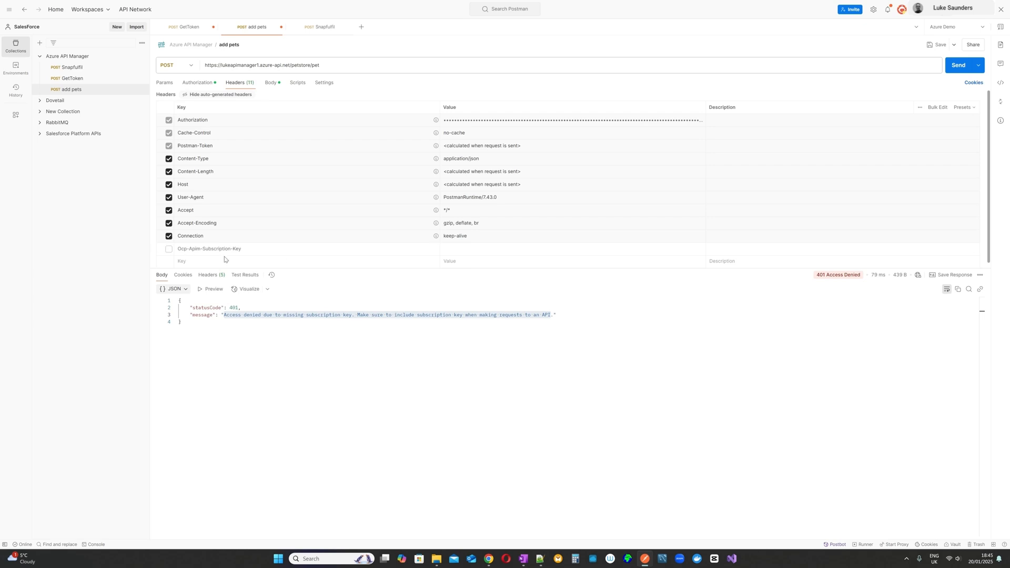
click(169, 249)
Step: Switch to the Azure portal, show the keys of the Built-in all-access subscription and copy its primary key
mouse_move(489, 559)
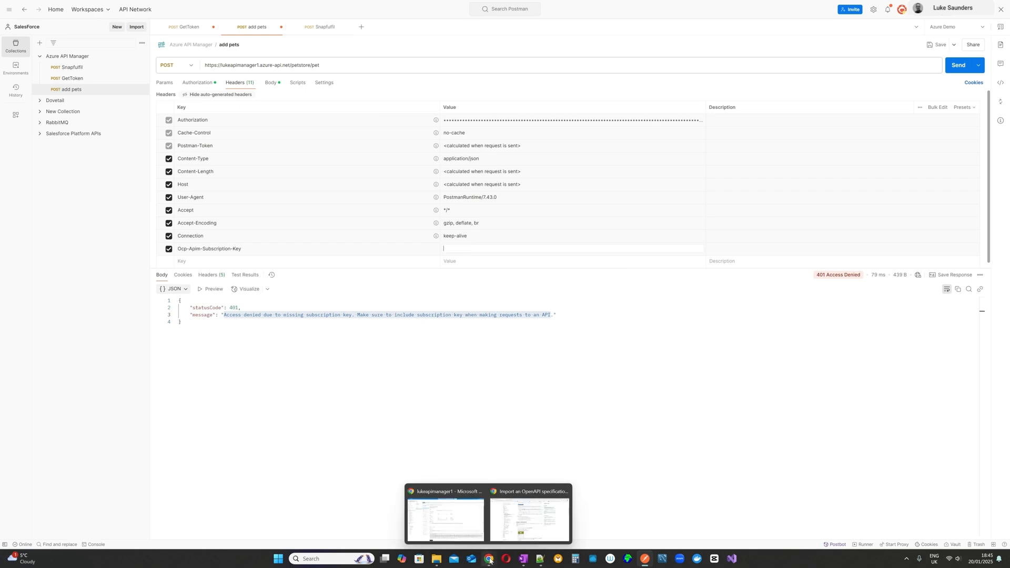
click(442, 518)
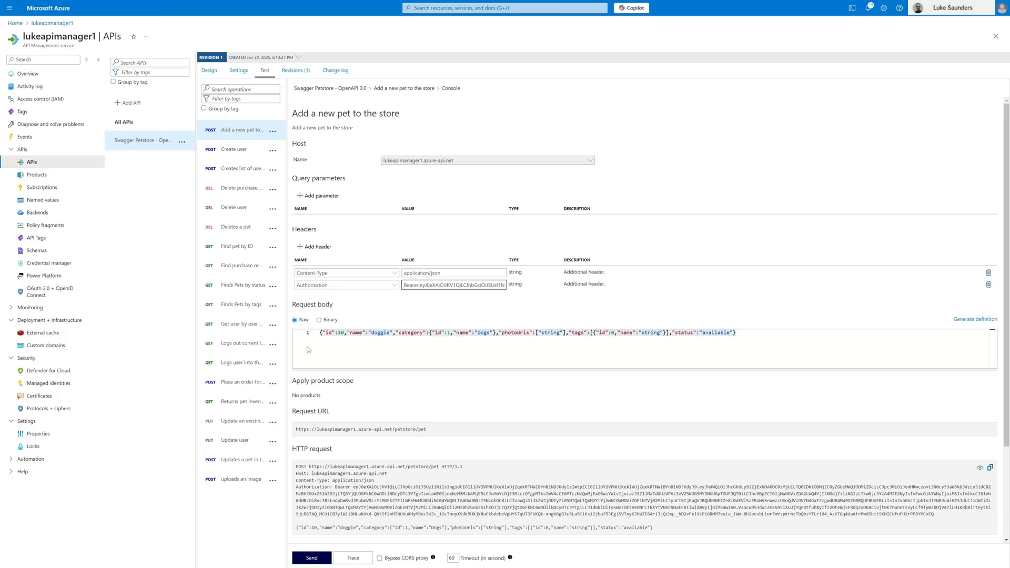
click(49, 188)
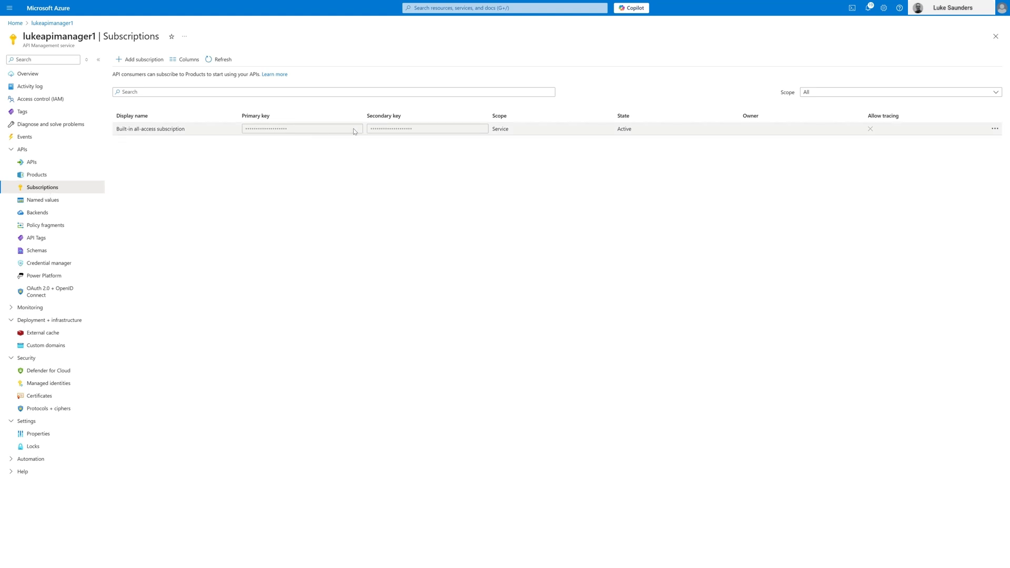
click(995, 129)
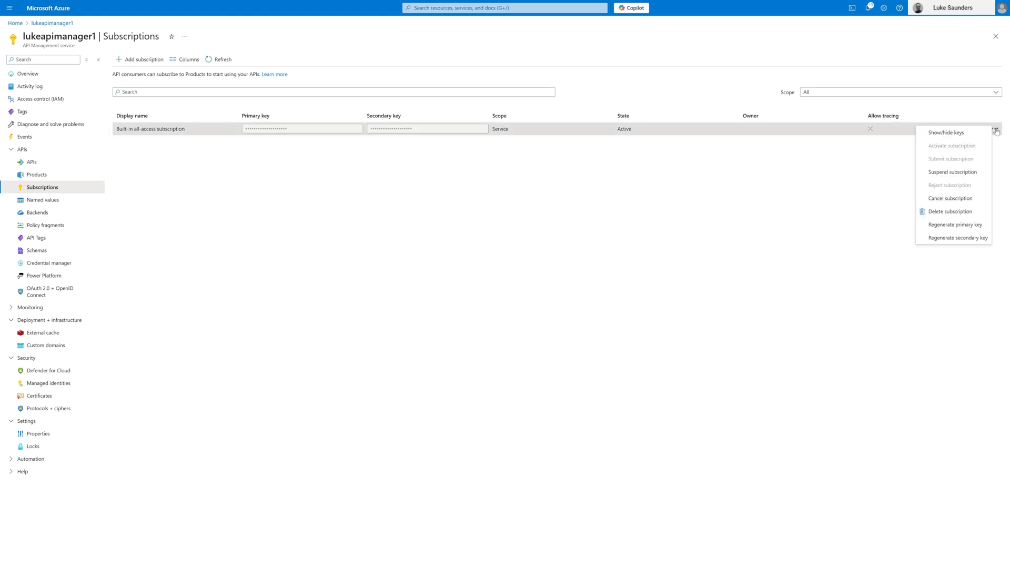
click(946, 133)
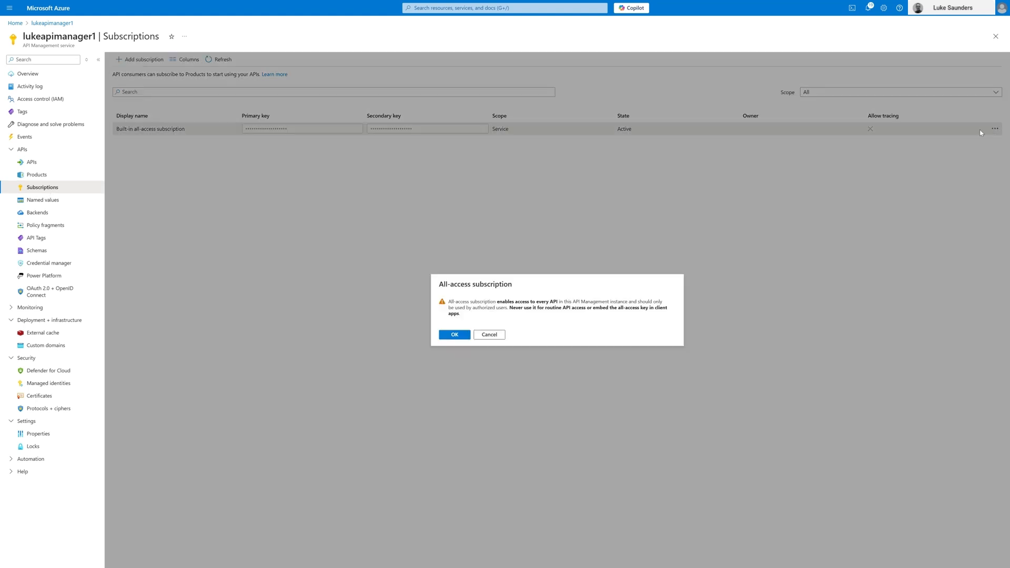
click(454, 334)
click(358, 128)
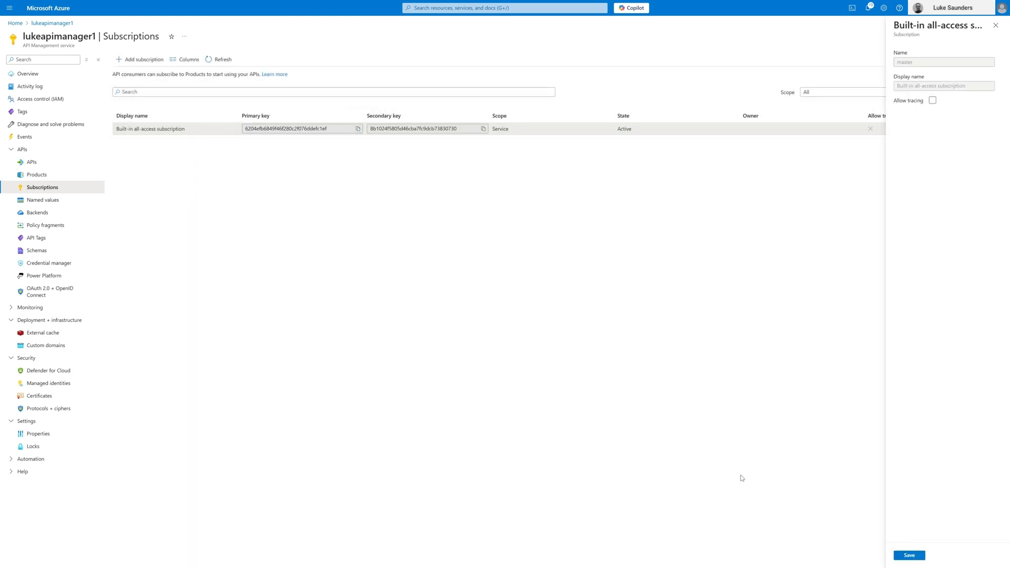
Step: Close the Built-in all-access subscription details and open the Swagger Petstore API in the APIs list
click(996, 25)
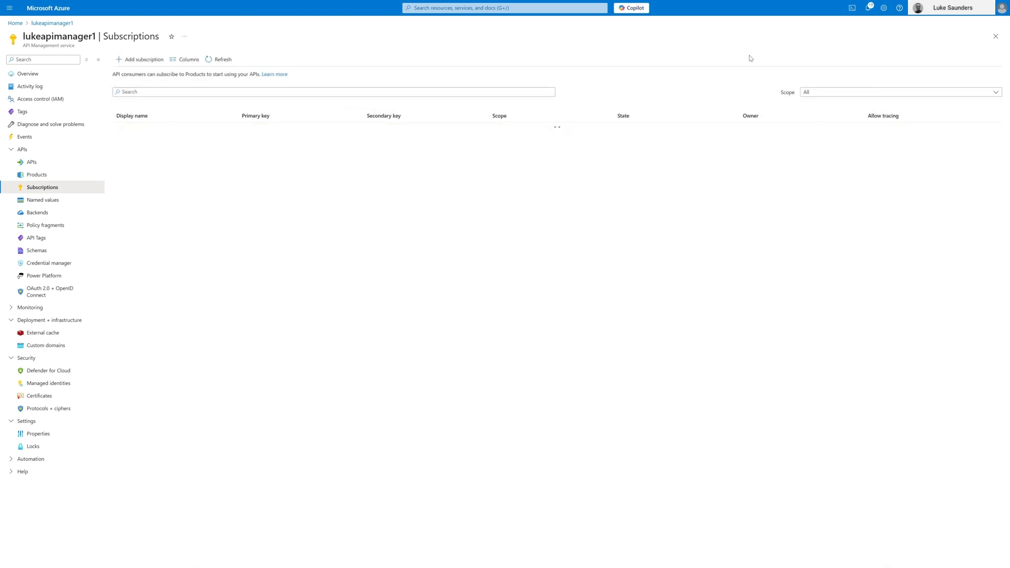
click(36, 167)
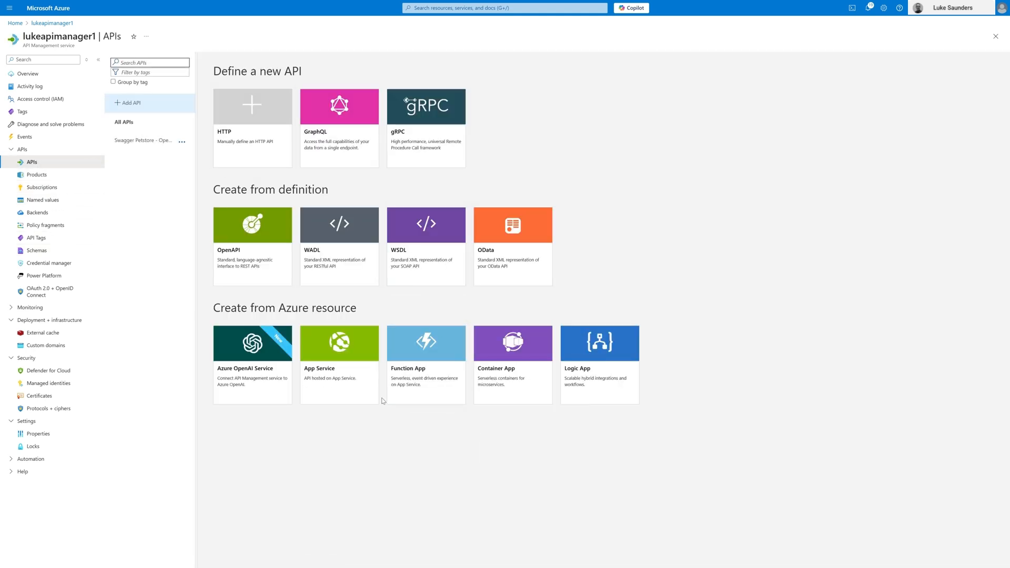
click(141, 141)
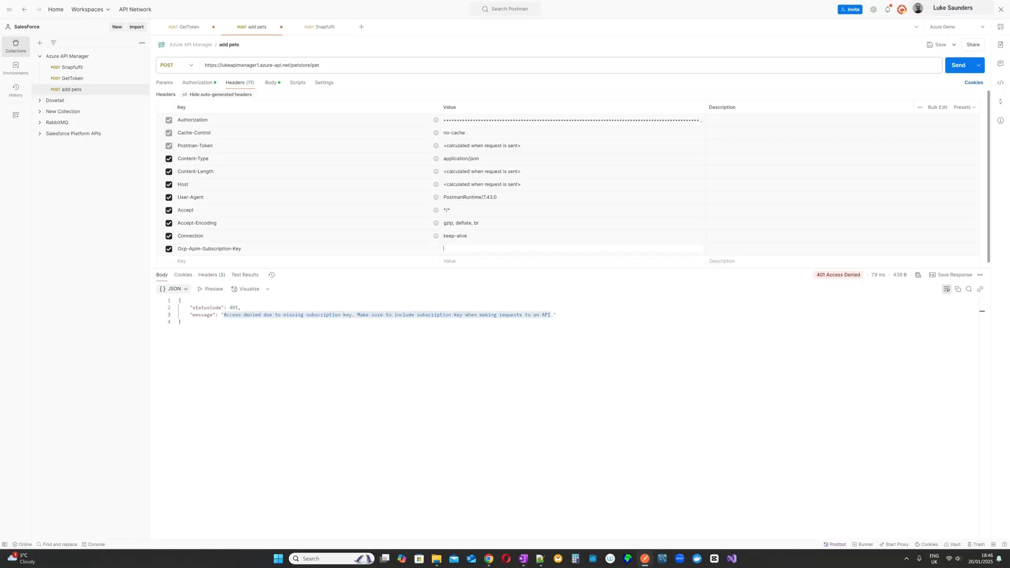
Step: Switch to Postman, paste the subscription key as the Ocp-Apim-Subscription-Key header's value and send the add pets request to examine its response
key(ctrl+v)
click(969, 69)
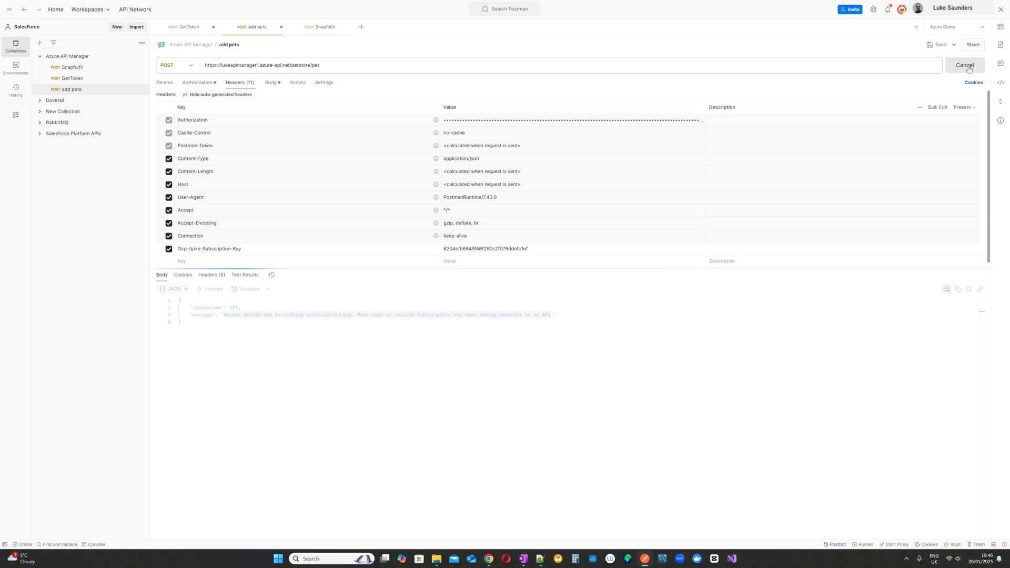
drag(184, 422, 179, 300)
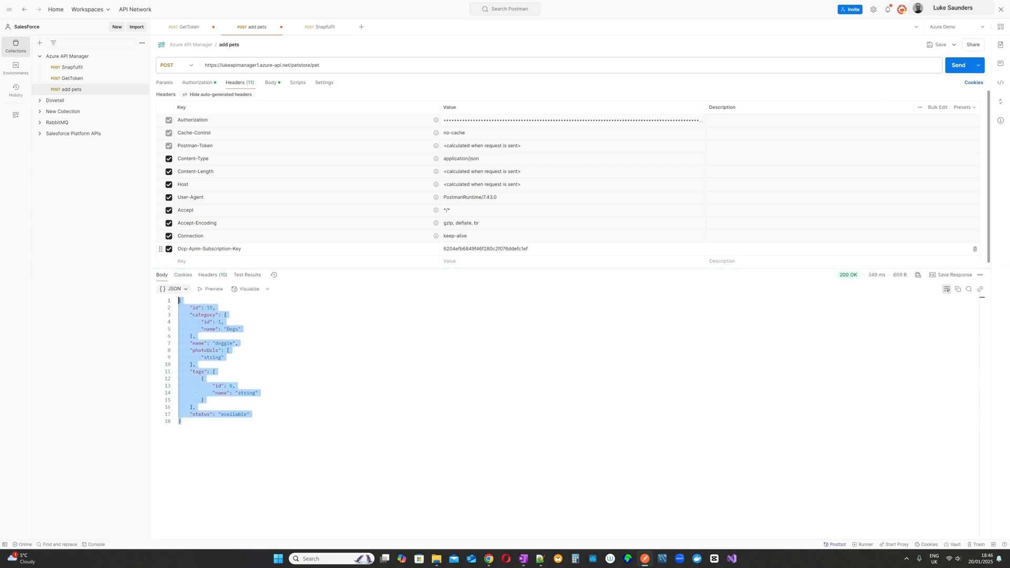
Step: Disable the Ocp-Apim-Subscription-Key header, switch to the Azure portal, turn off Subscription required for the Petstore API and save the settings
click(169, 249)
mouse_move(495, 561)
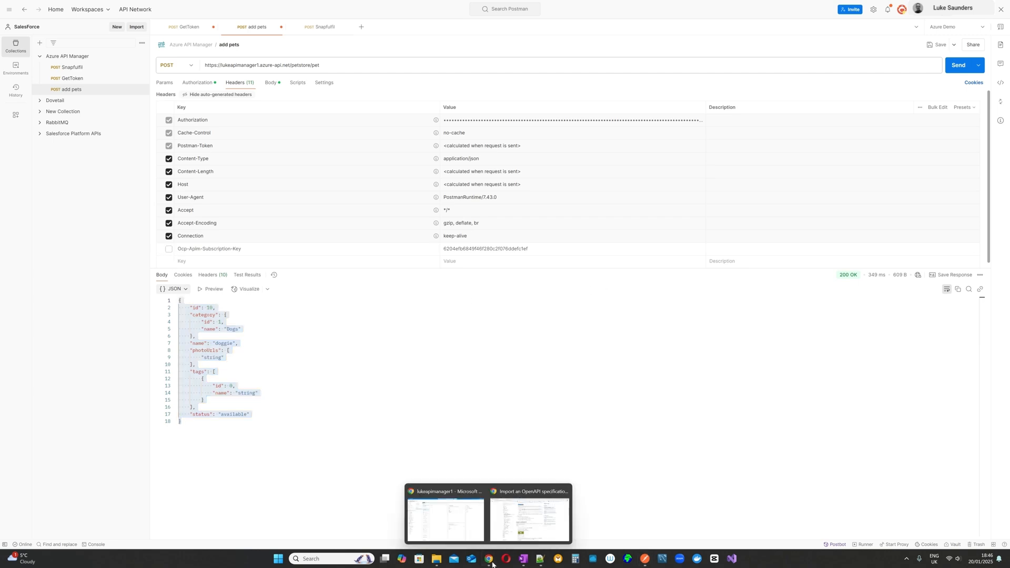
click(530, 518)
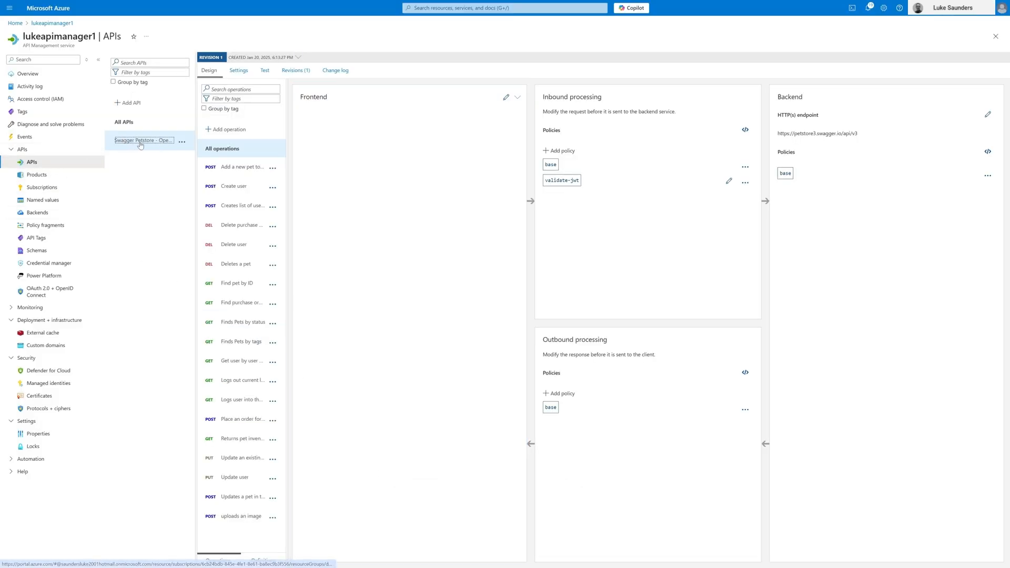
click(231, 76)
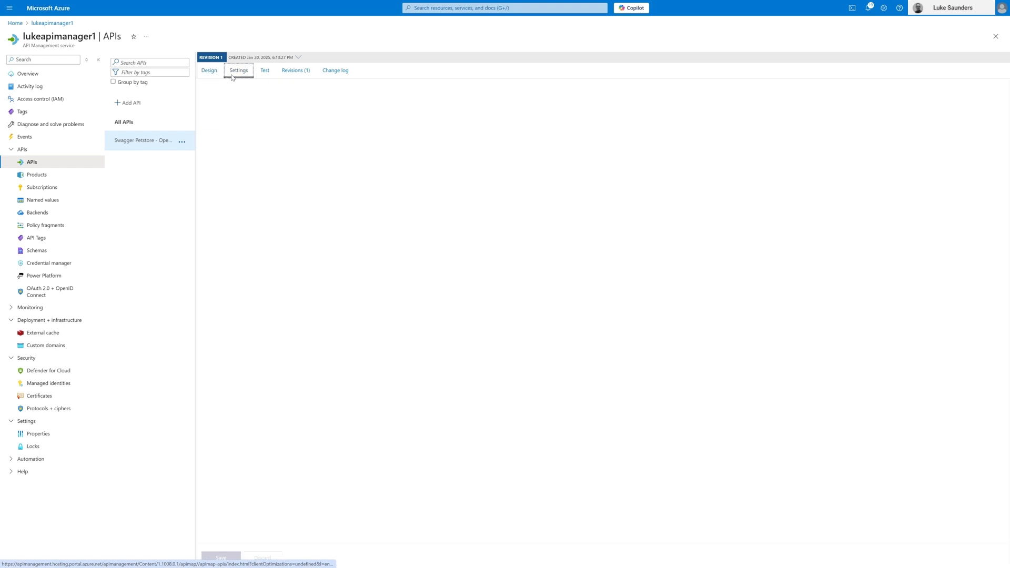
click(267, 315)
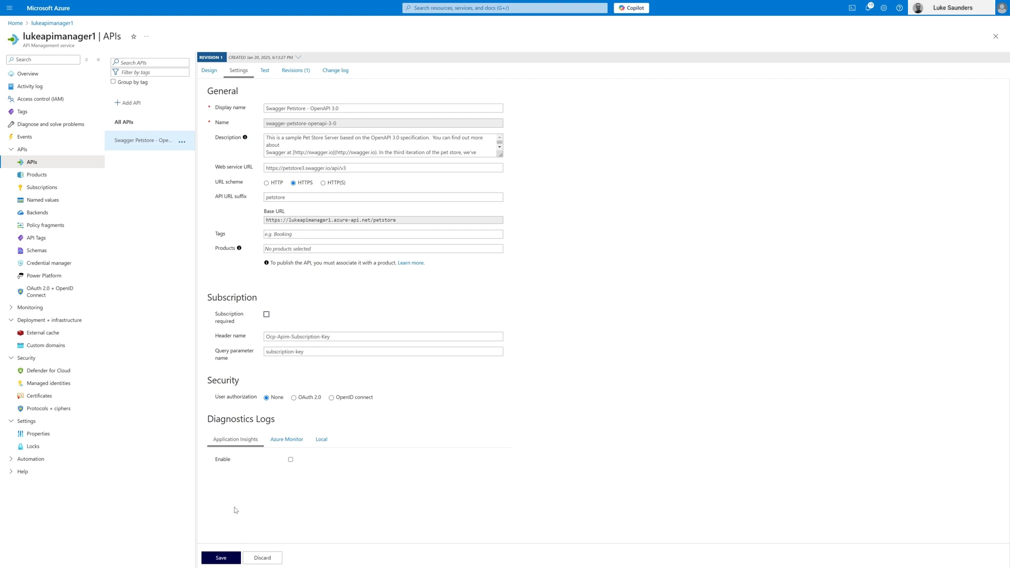
click(226, 559)
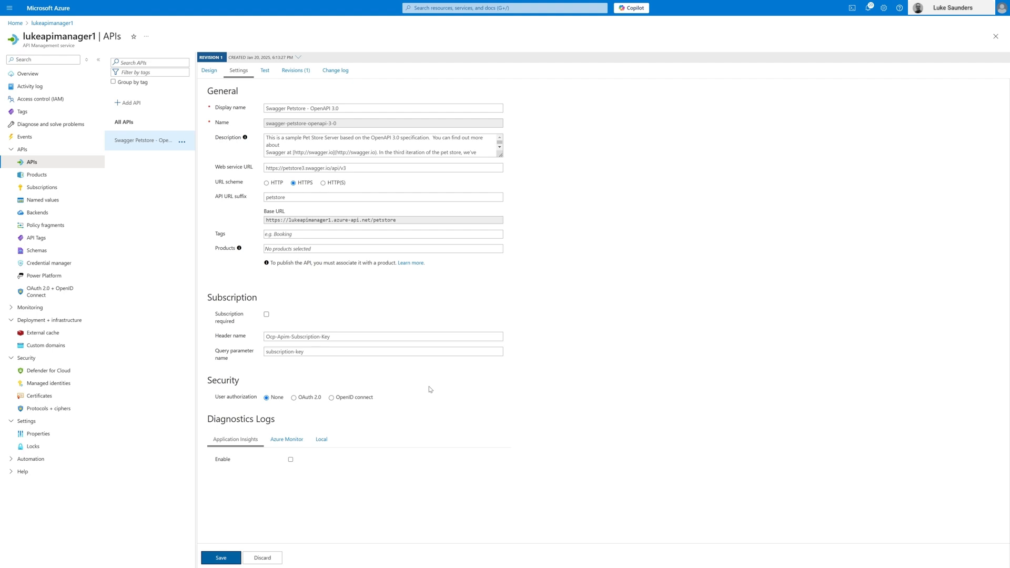
Step: Switch to Postman, clear the Ocp-Apim-Subscription-Key header's value and resend the add pets request
key(alt+Tab)
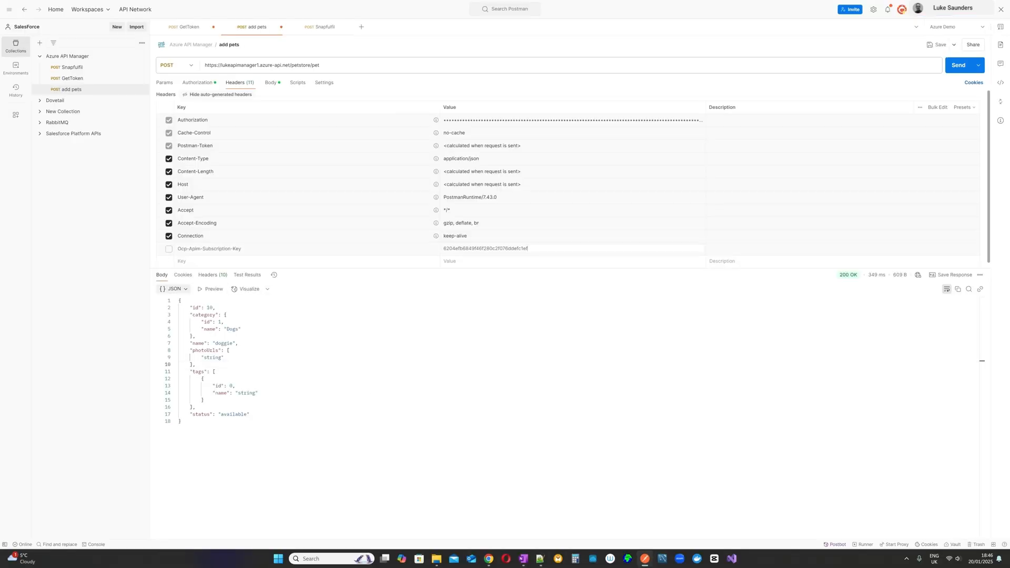
double_click(500, 247)
key(BackSpace)
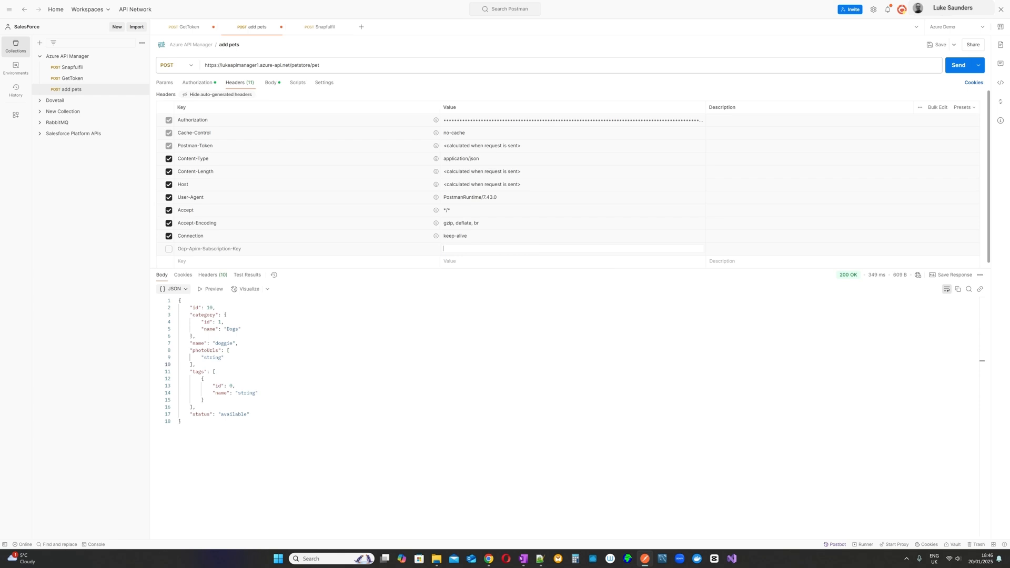
click(957, 68)
click(956, 69)
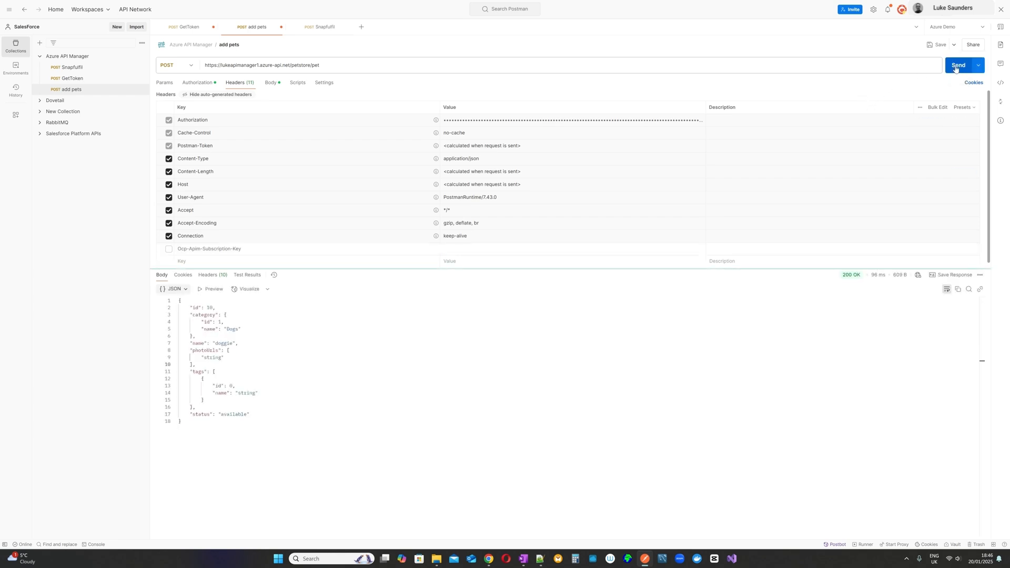
click(957, 66)
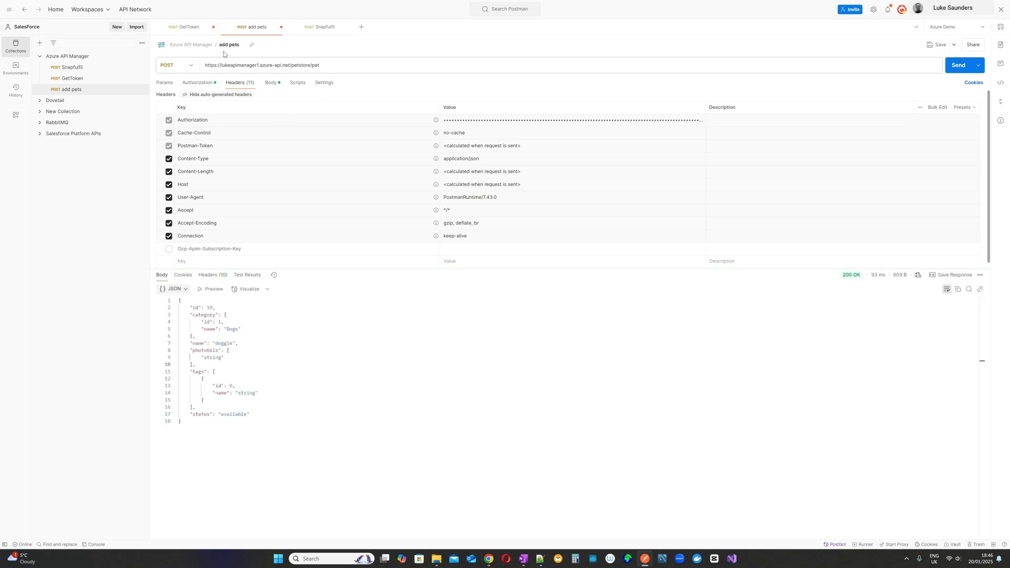
Step: Review the add pets request's Bearer Token authorization and the GetToken request's URL and form parameters
click(198, 83)
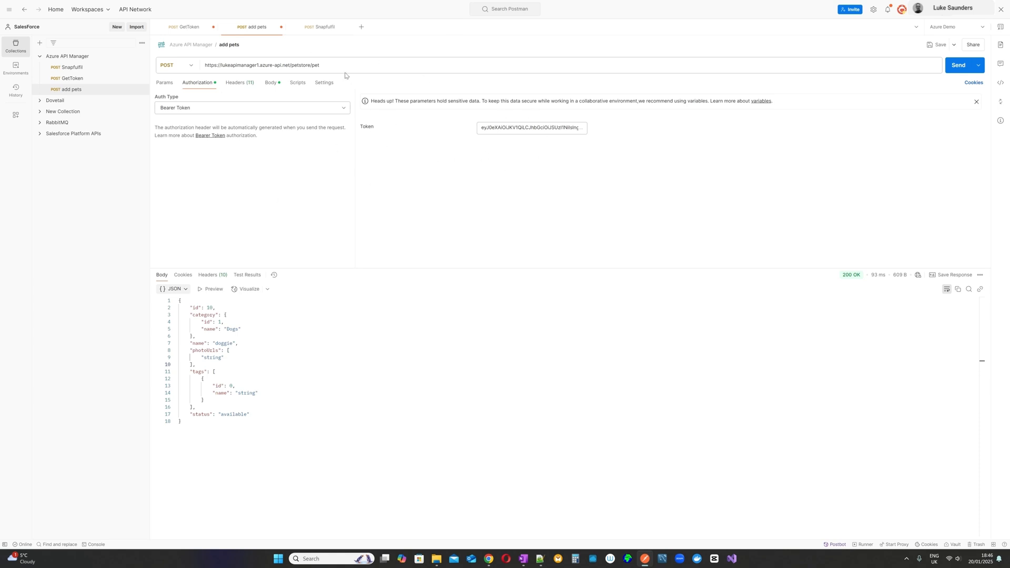
click(184, 28)
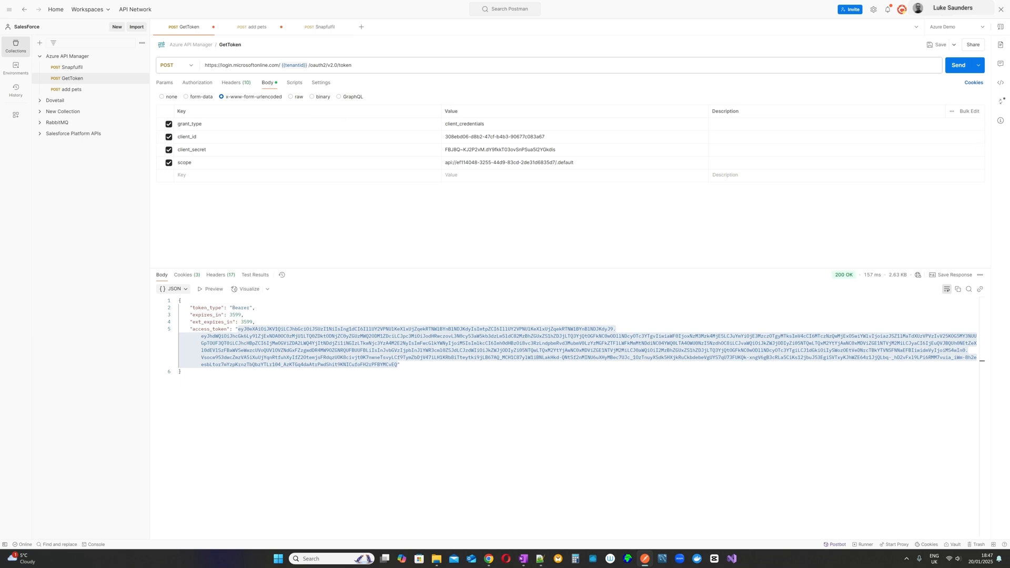
click(221, 65)
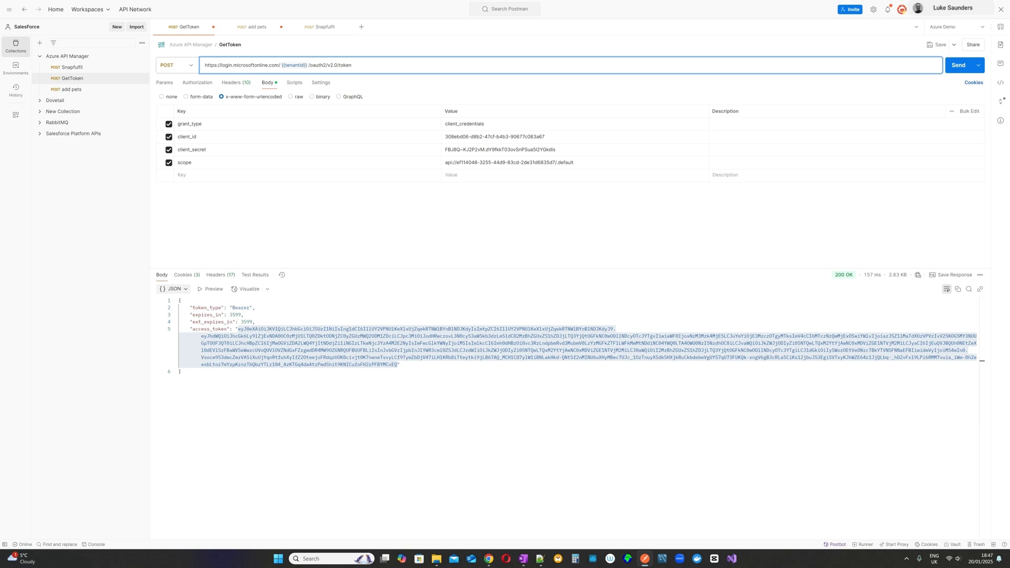
click(221, 175)
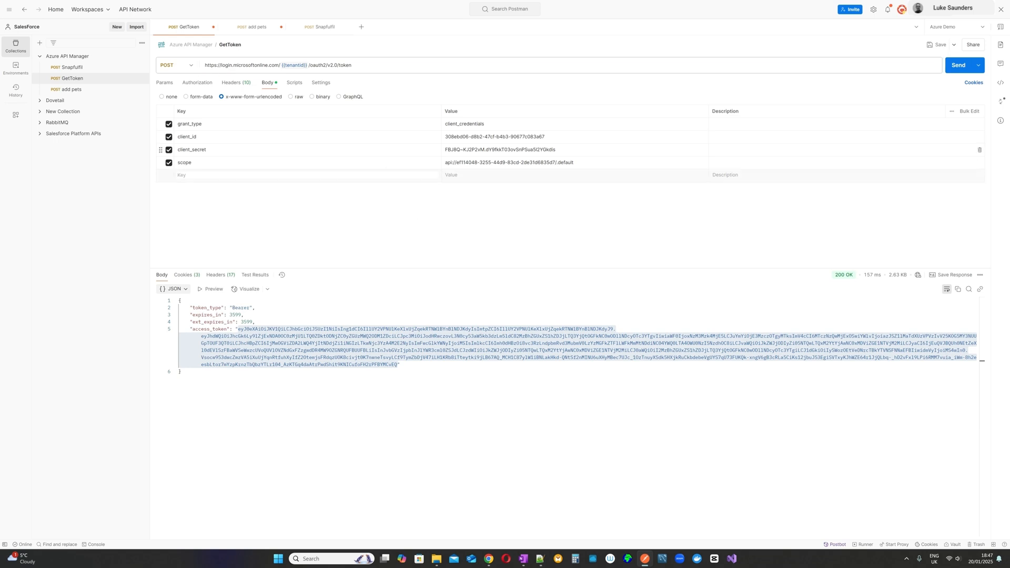
Step: Switch to the Azure portal, open the Petstore API's inbound policy code and examine the readwrite role claim in validate-jwt
mouse_move(489, 559)
click(465, 526)
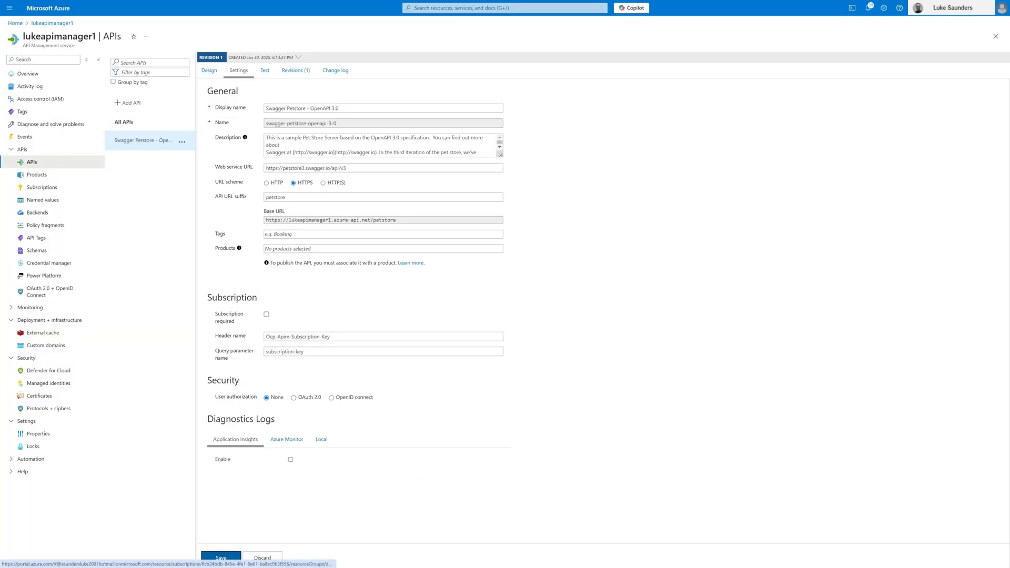
click(210, 70)
mouse_move(577, 190)
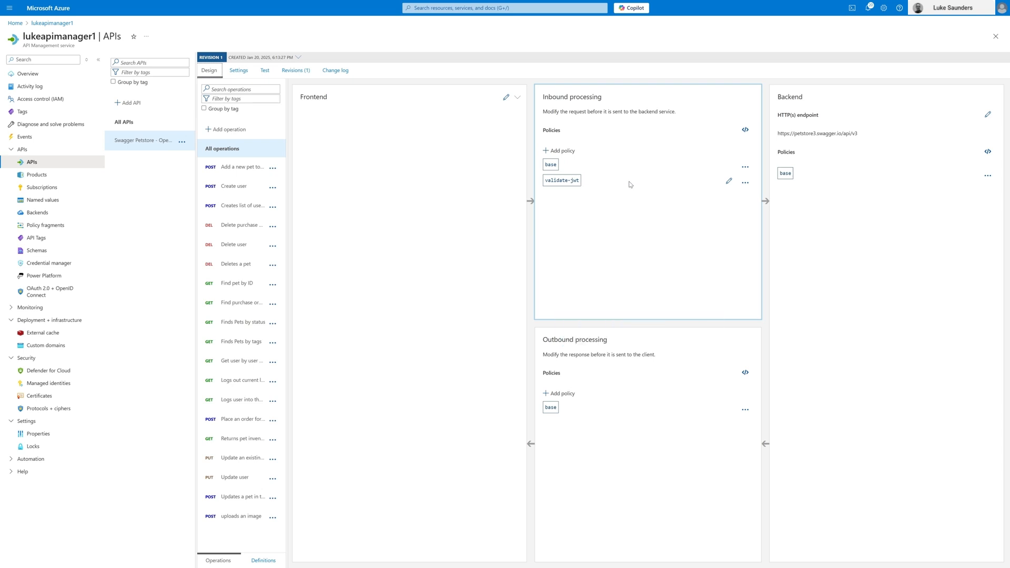
click(745, 130)
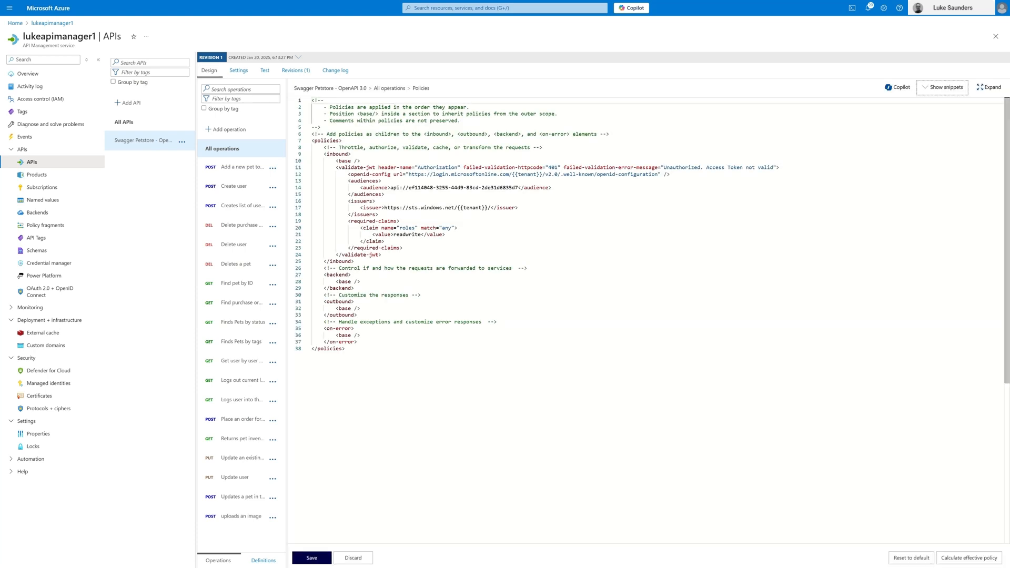
double_click(416, 234)
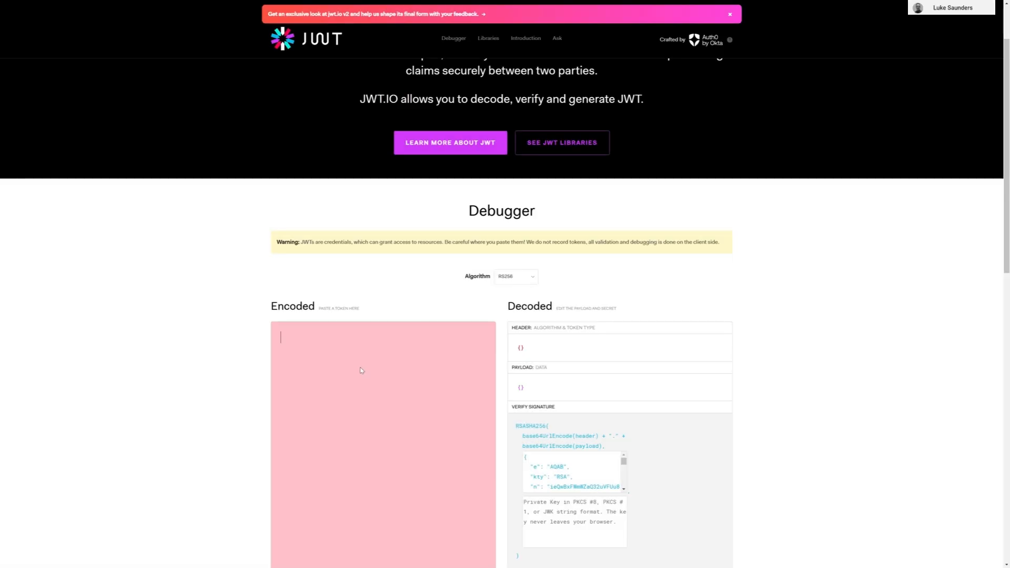
Step: Switch to JWT.IO and paste the access token into the debugger's Encoded field to decode it
key(ctrl+v)
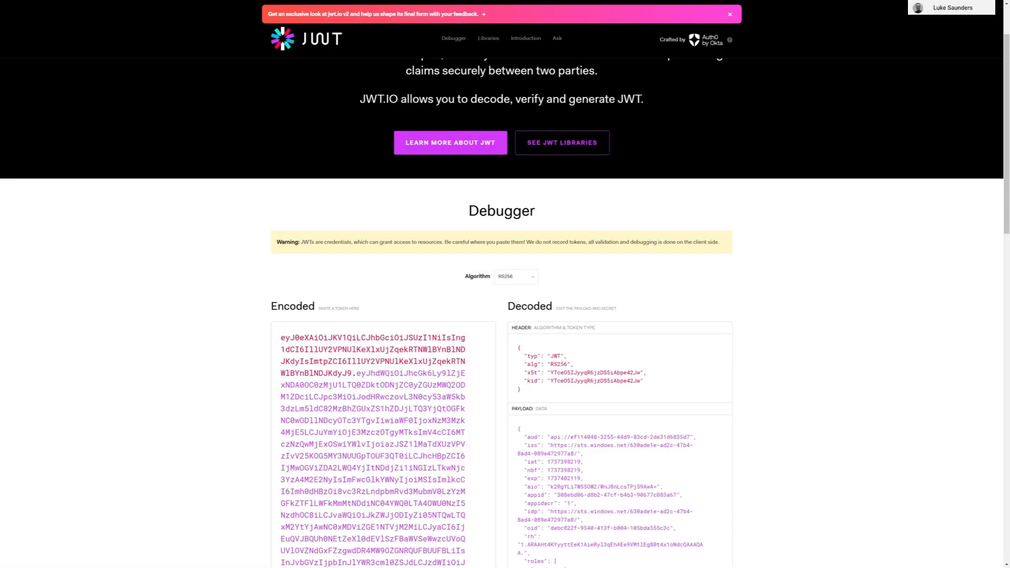
scroll(749, 234, down, 3)
scroll(749, 233, down, 3)
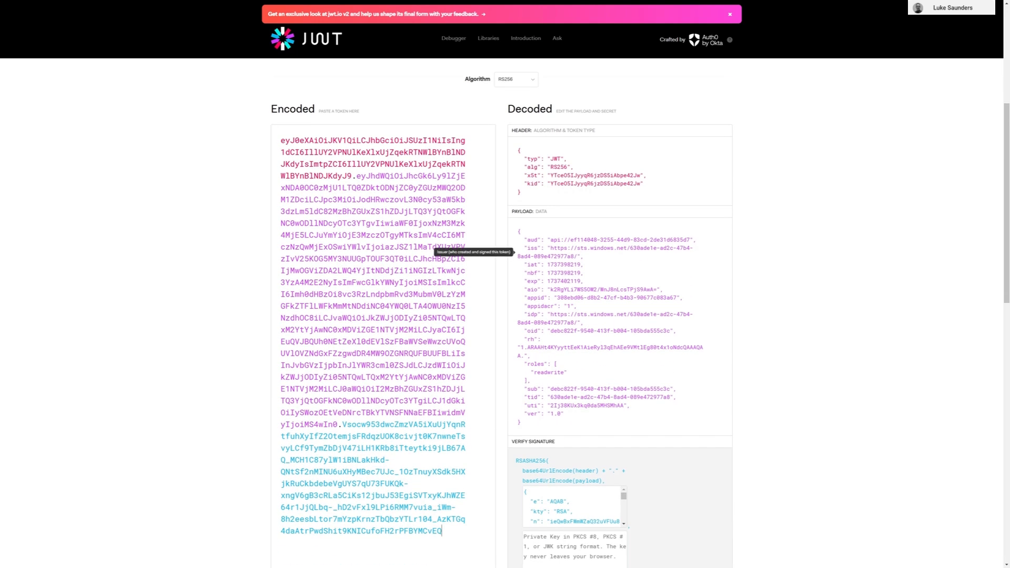
Step: Examine the aud, roles and exp claims in the decoded token payload
mouse_move(551, 240)
mouse_down()
mouse_move(690, 240)
mouse_move(550, 240)
mouse_up()
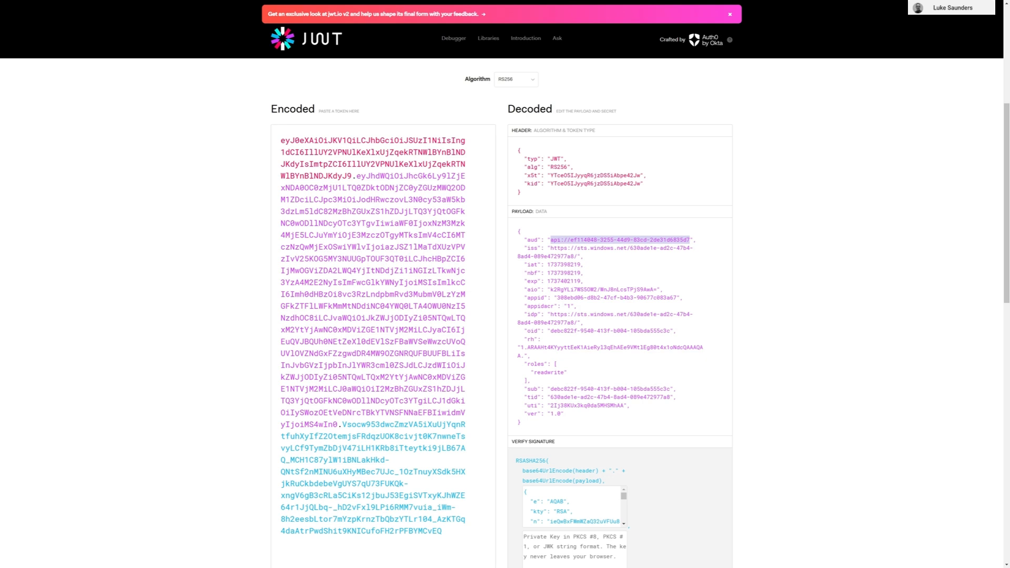
mouse_move(534, 373)
mouse_down()
mouse_move(564, 373)
mouse_move(534, 372)
mouse_up()
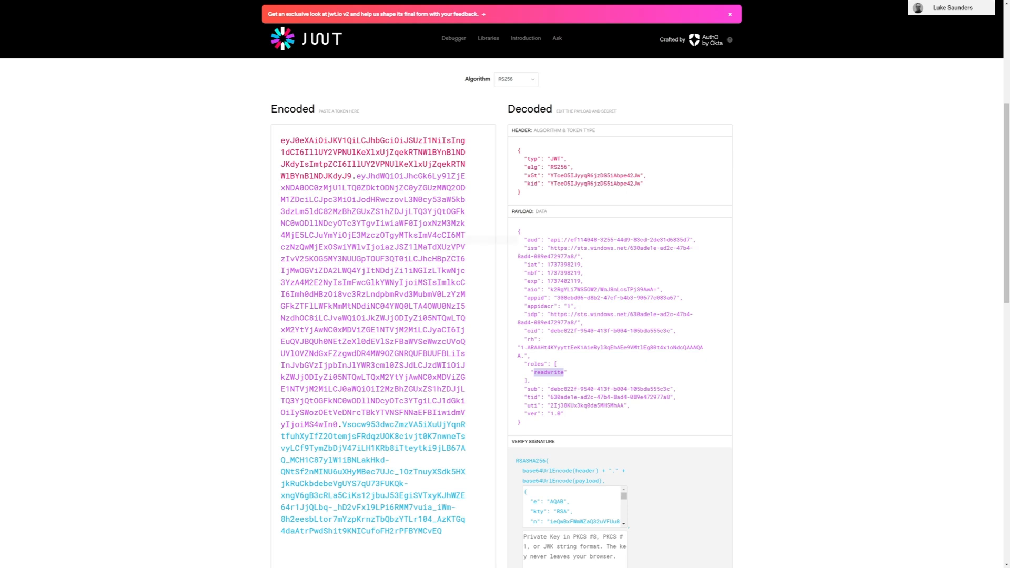
drag(549, 240, 690, 240)
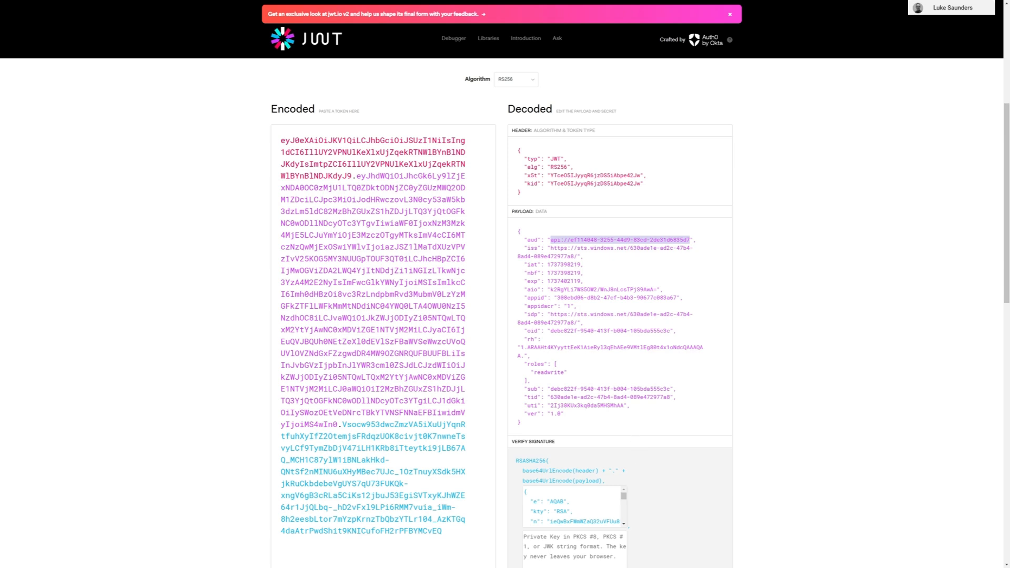
double_click(548, 373)
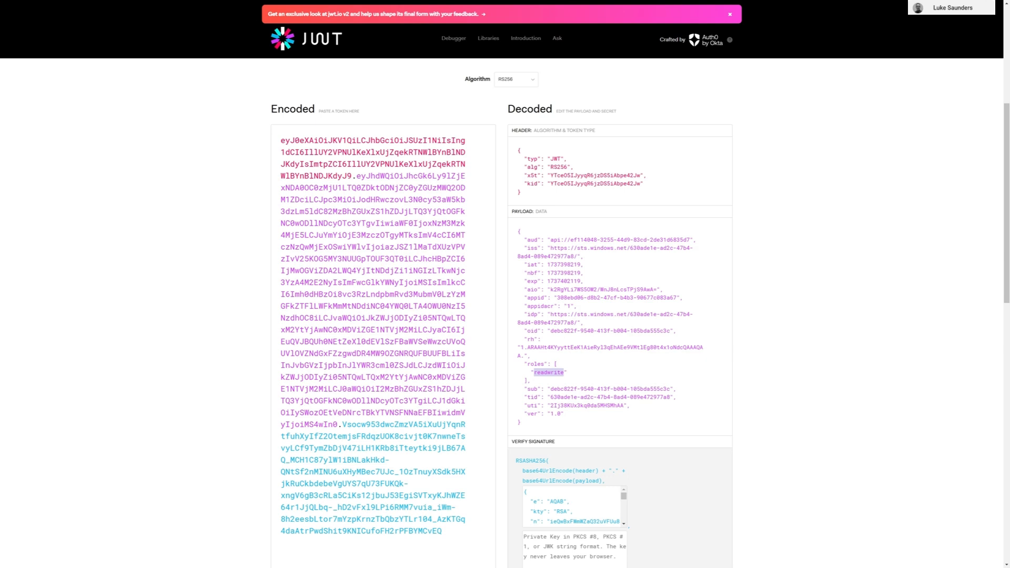
click(534, 372)
drag(535, 372, 563, 372)
drag(551, 240, 690, 240)
click(584, 281)
mouse_move(584, 281)
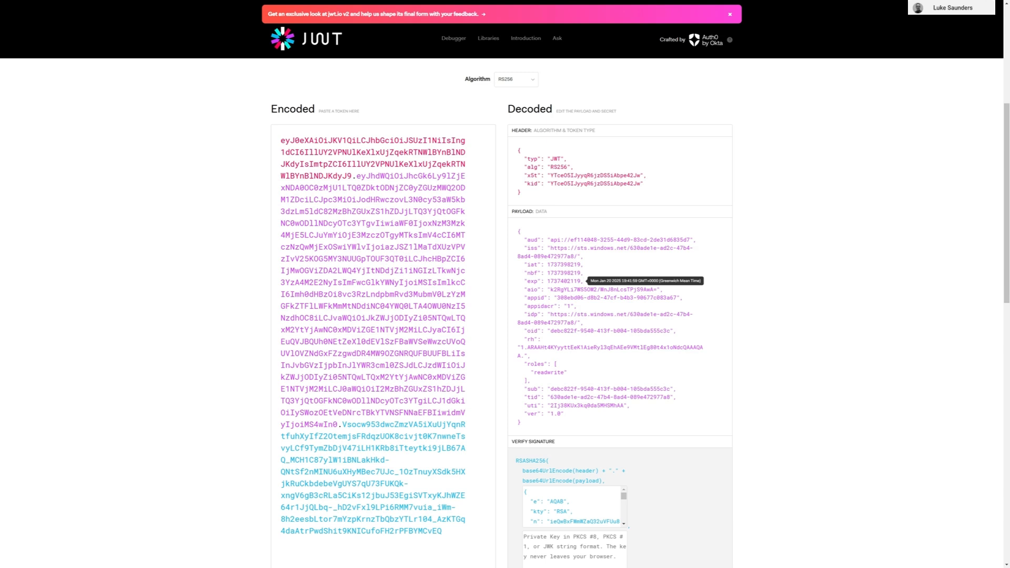